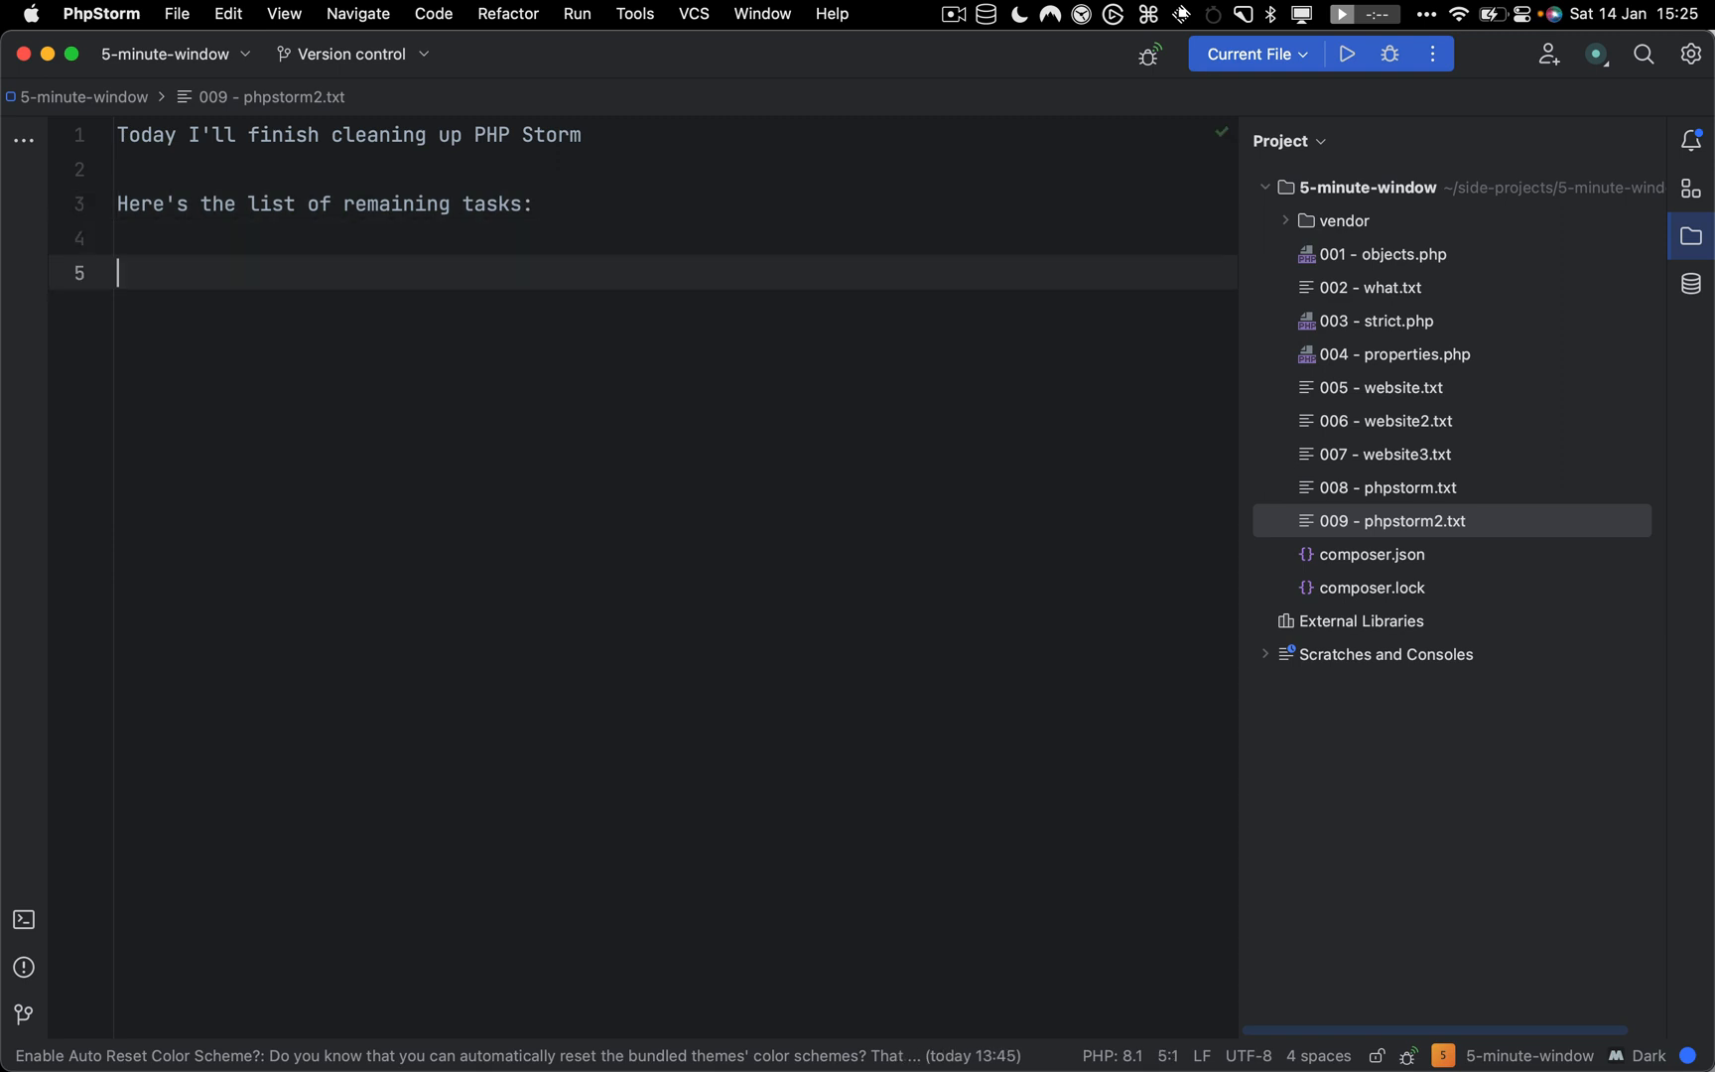
Add an indented list of remaining tasks on line 5, from the browser icons bar through to selecting the "Light" theme
text(- Browser icons bar (only shows in some files)    - Error bar (hover, three dots)    - Navigation bars - delete items    - Status bar - delete items    - Material Atom Icons    - Select "Light" theme (not in Material settings) to get dark title bar)
key(Up)
key(Up)
key(Up)
key(Up)
key(Up)
key(Up)
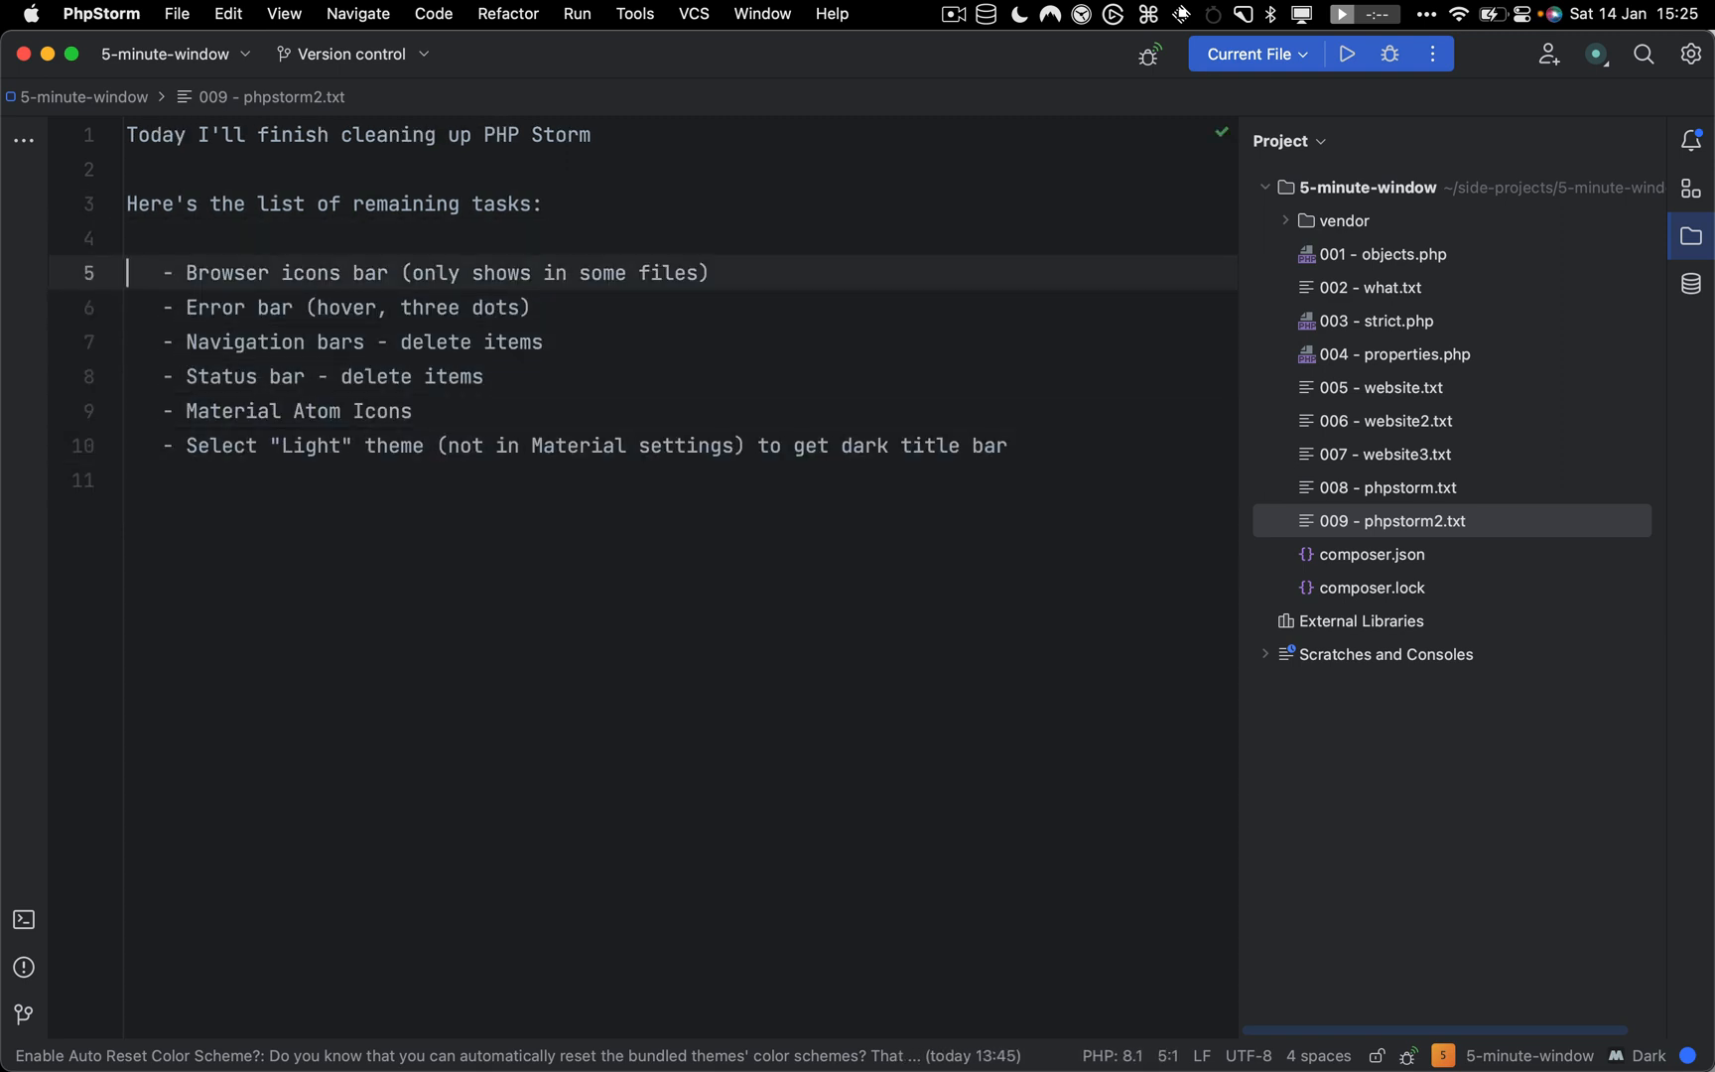
Below the browser icons bar item, add "There's this browser icons bar that shows up in some file types. Let's see..." as a separate paragraph
key(End)
key(Return)
key(Return)
key(Return)
key(Up)
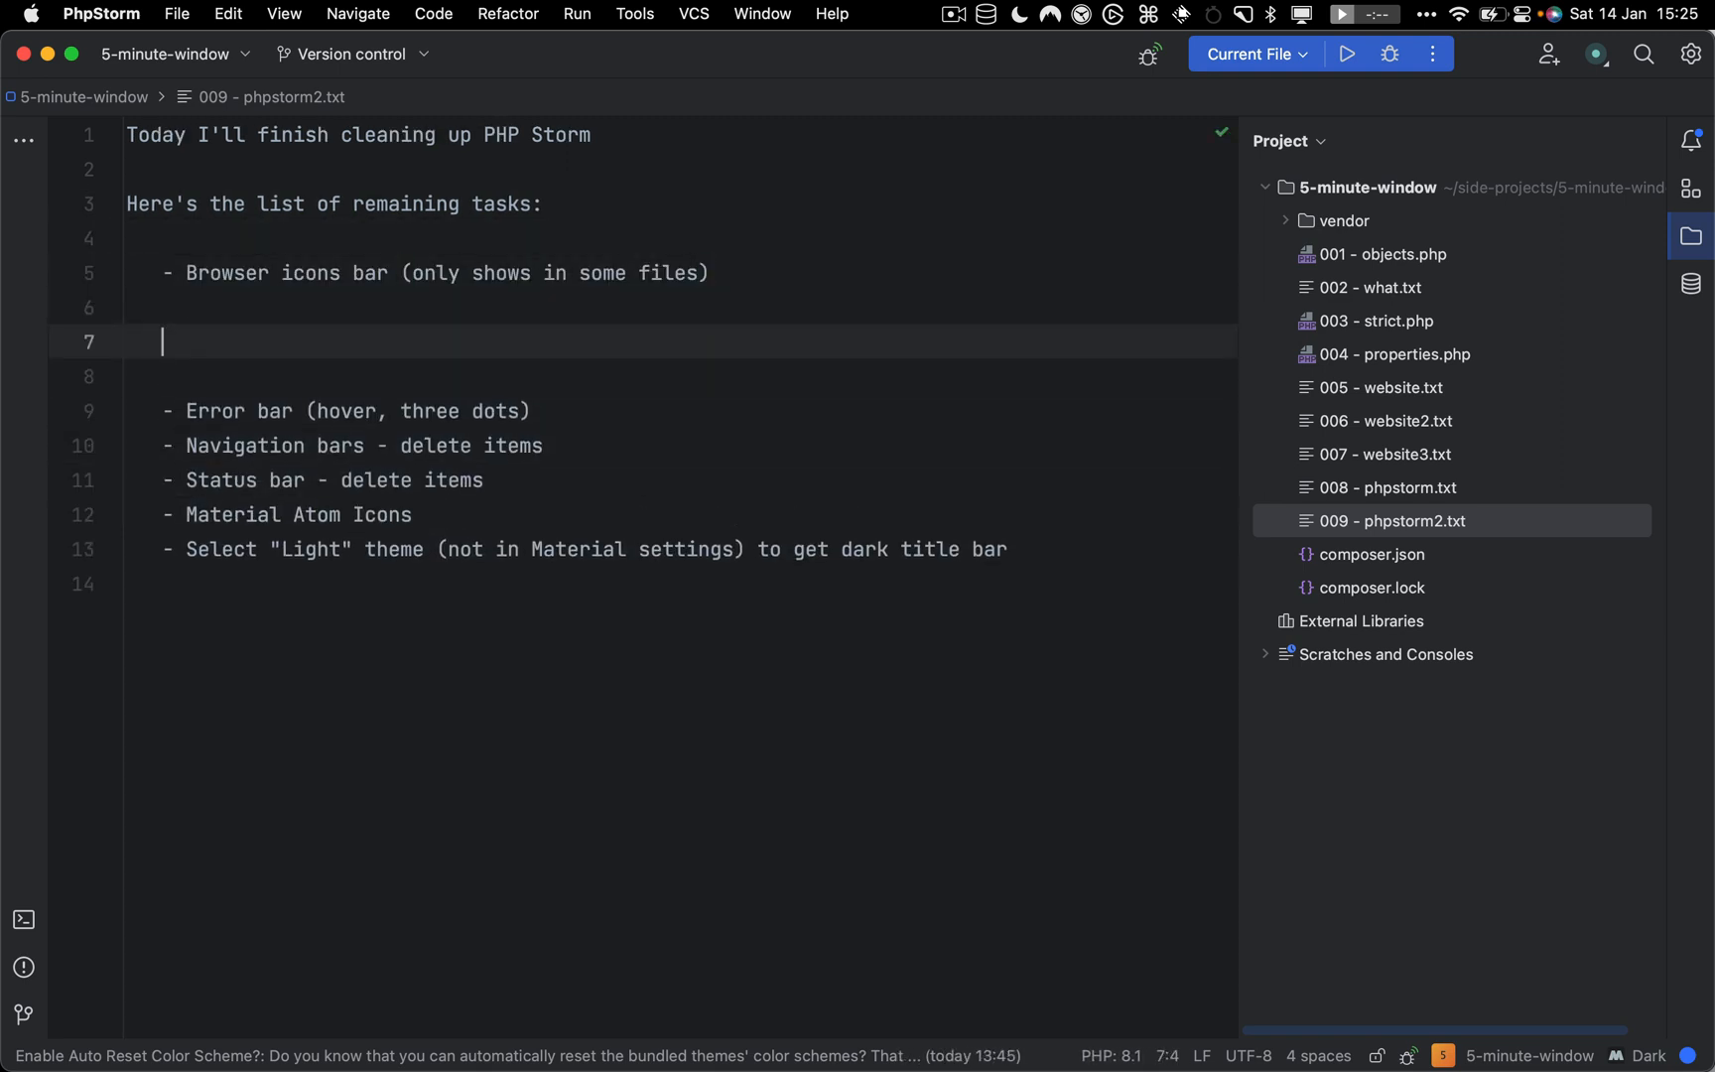
key(BackSpace)
key(BackSpace)
text(There's this brow)
key(BackSpace)
key(BackSpace)
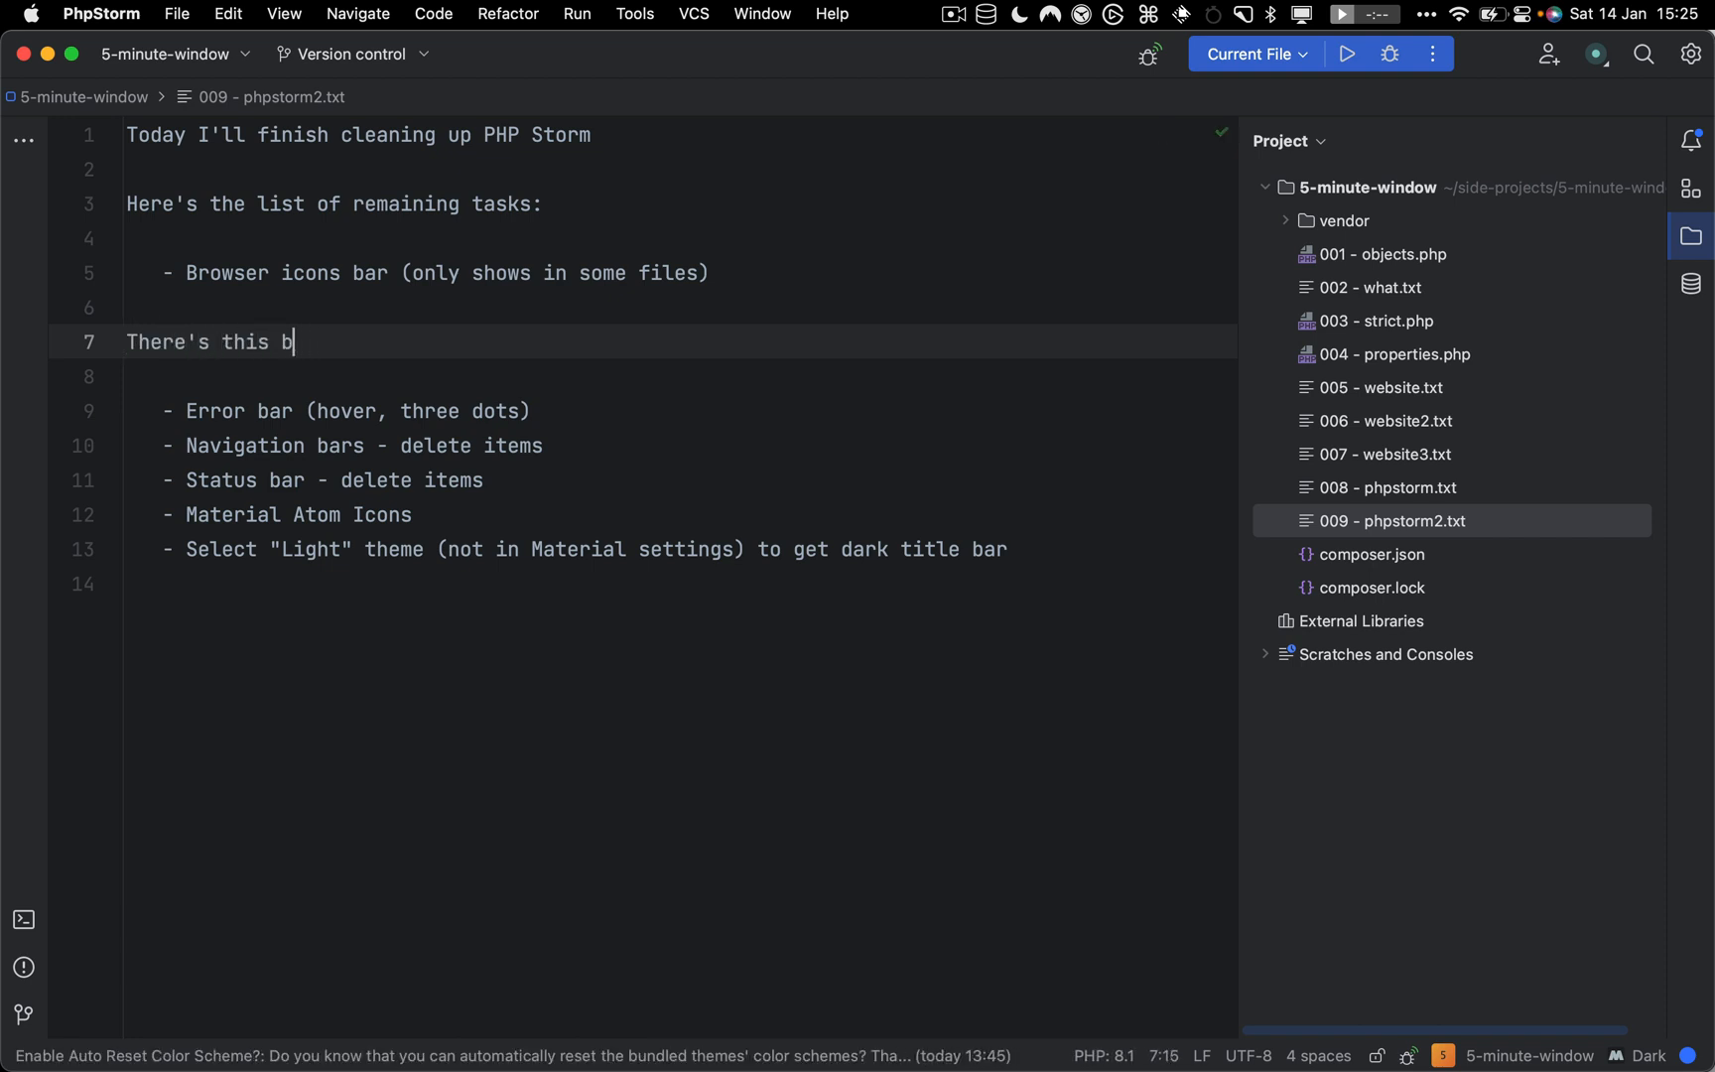
text(rowser icons bar that shows )
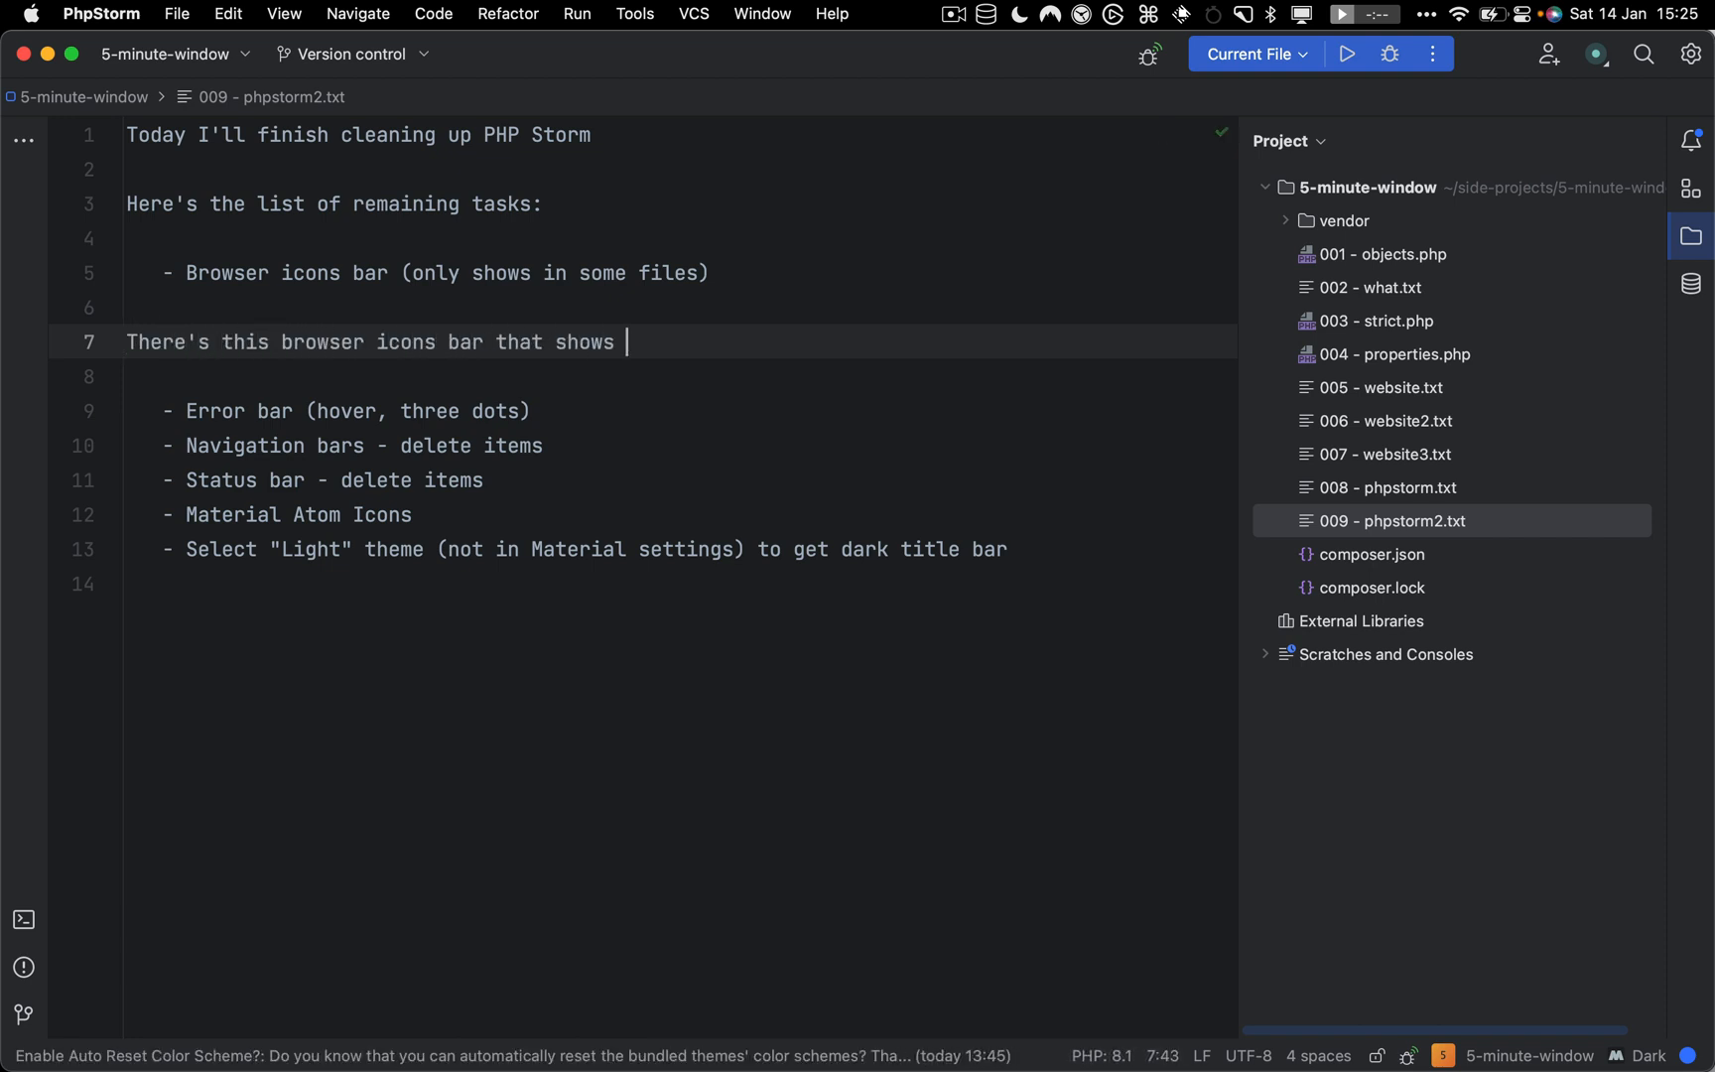
text(up in some file types. Let's see...)
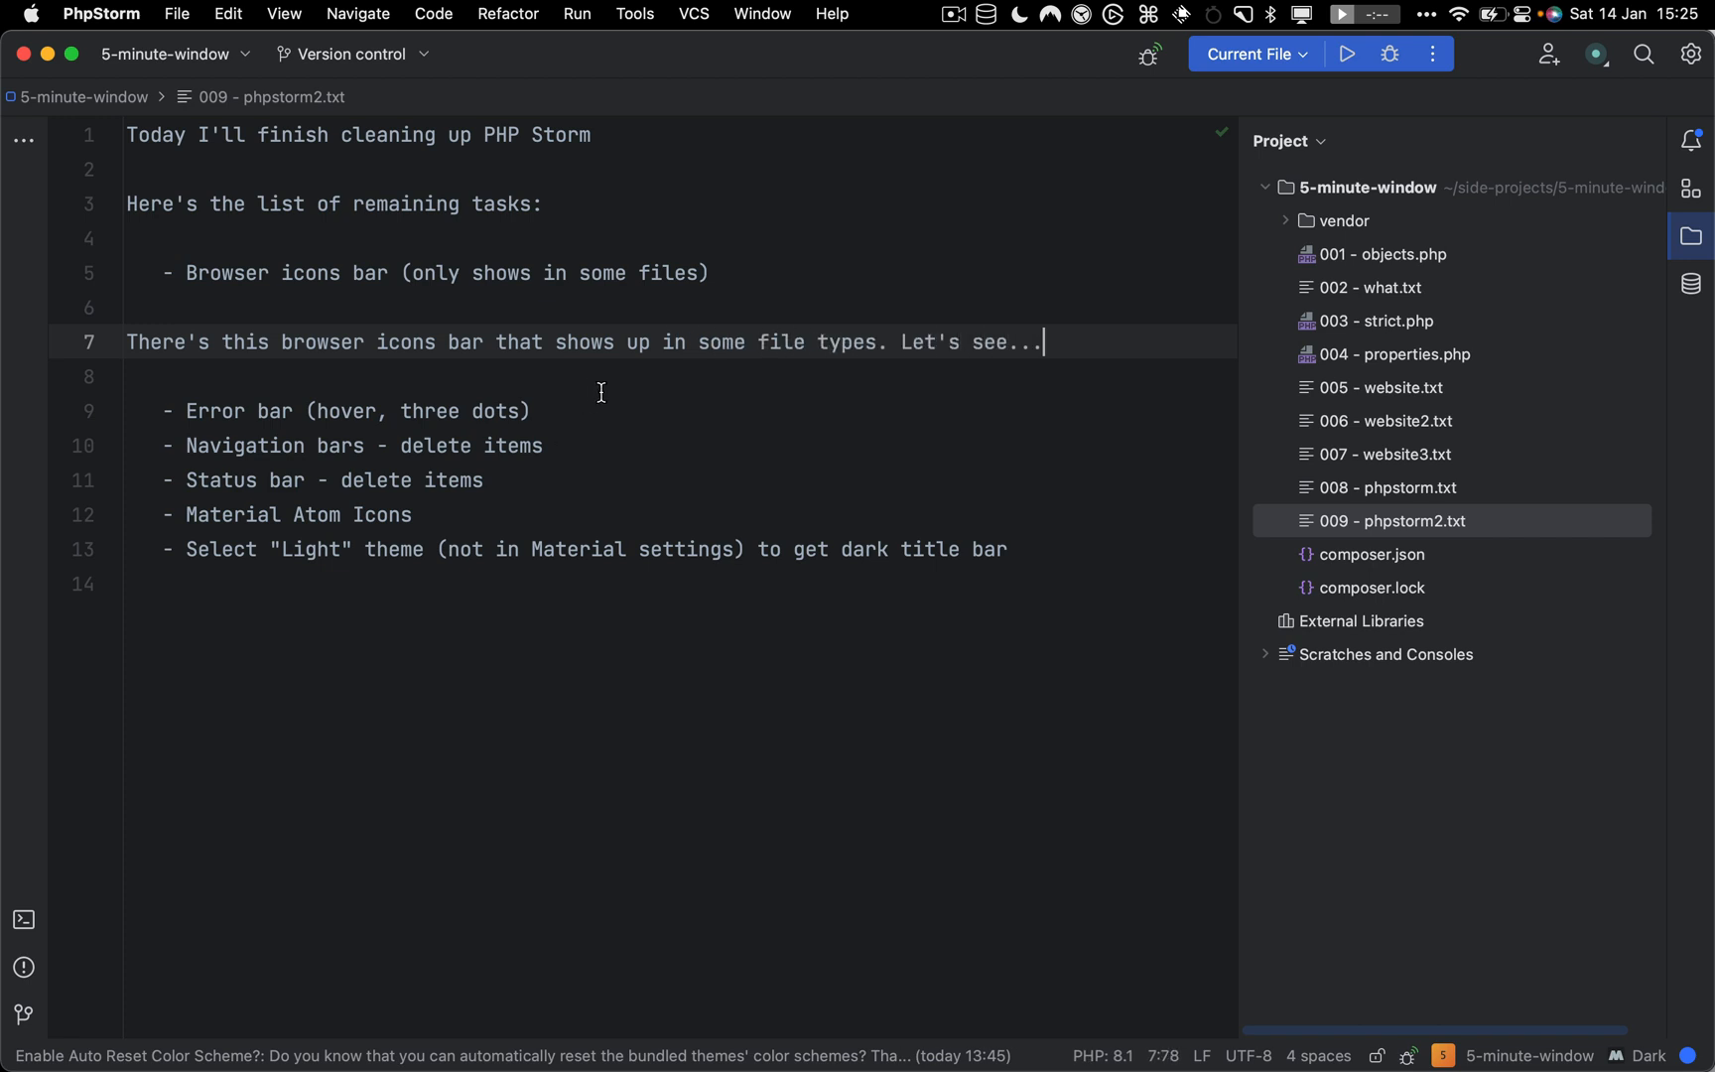
Examine the browser icons bar in 004 - properties.php, dismissing the Reader mode tip, and return to 009 - phpstorm2.txt
double_click(1360, 354)
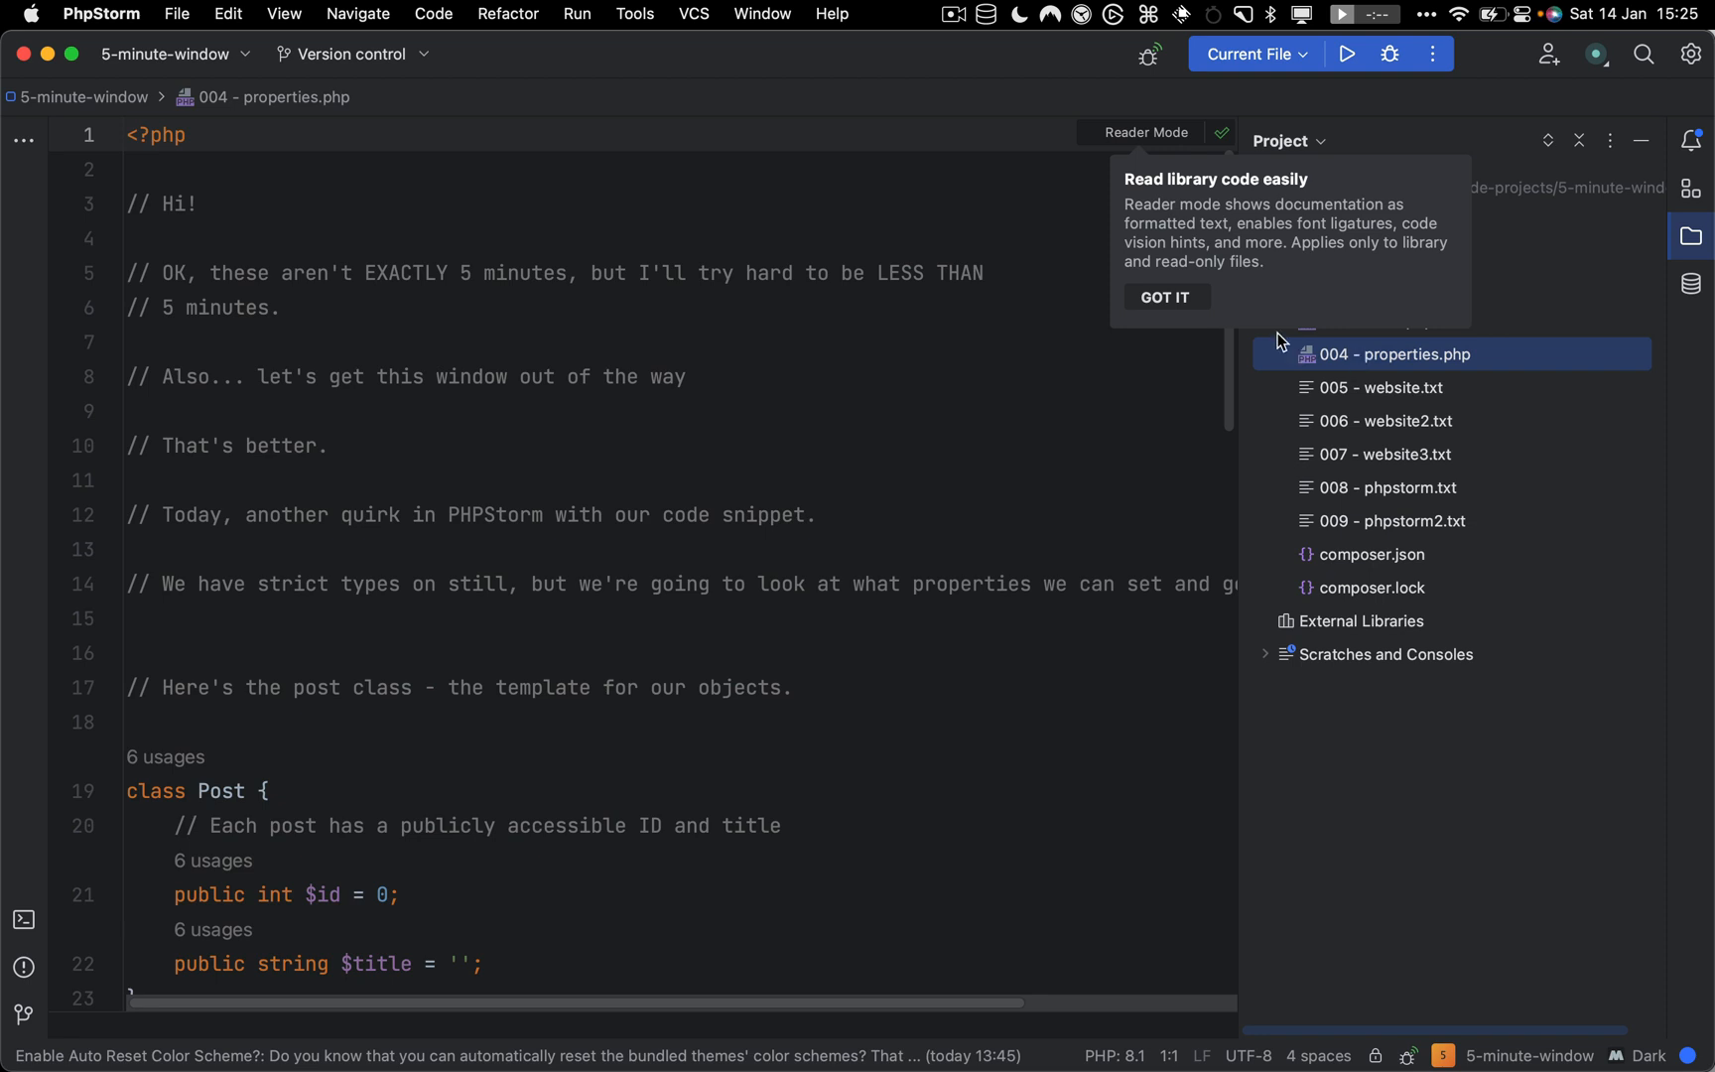
click(1165, 297)
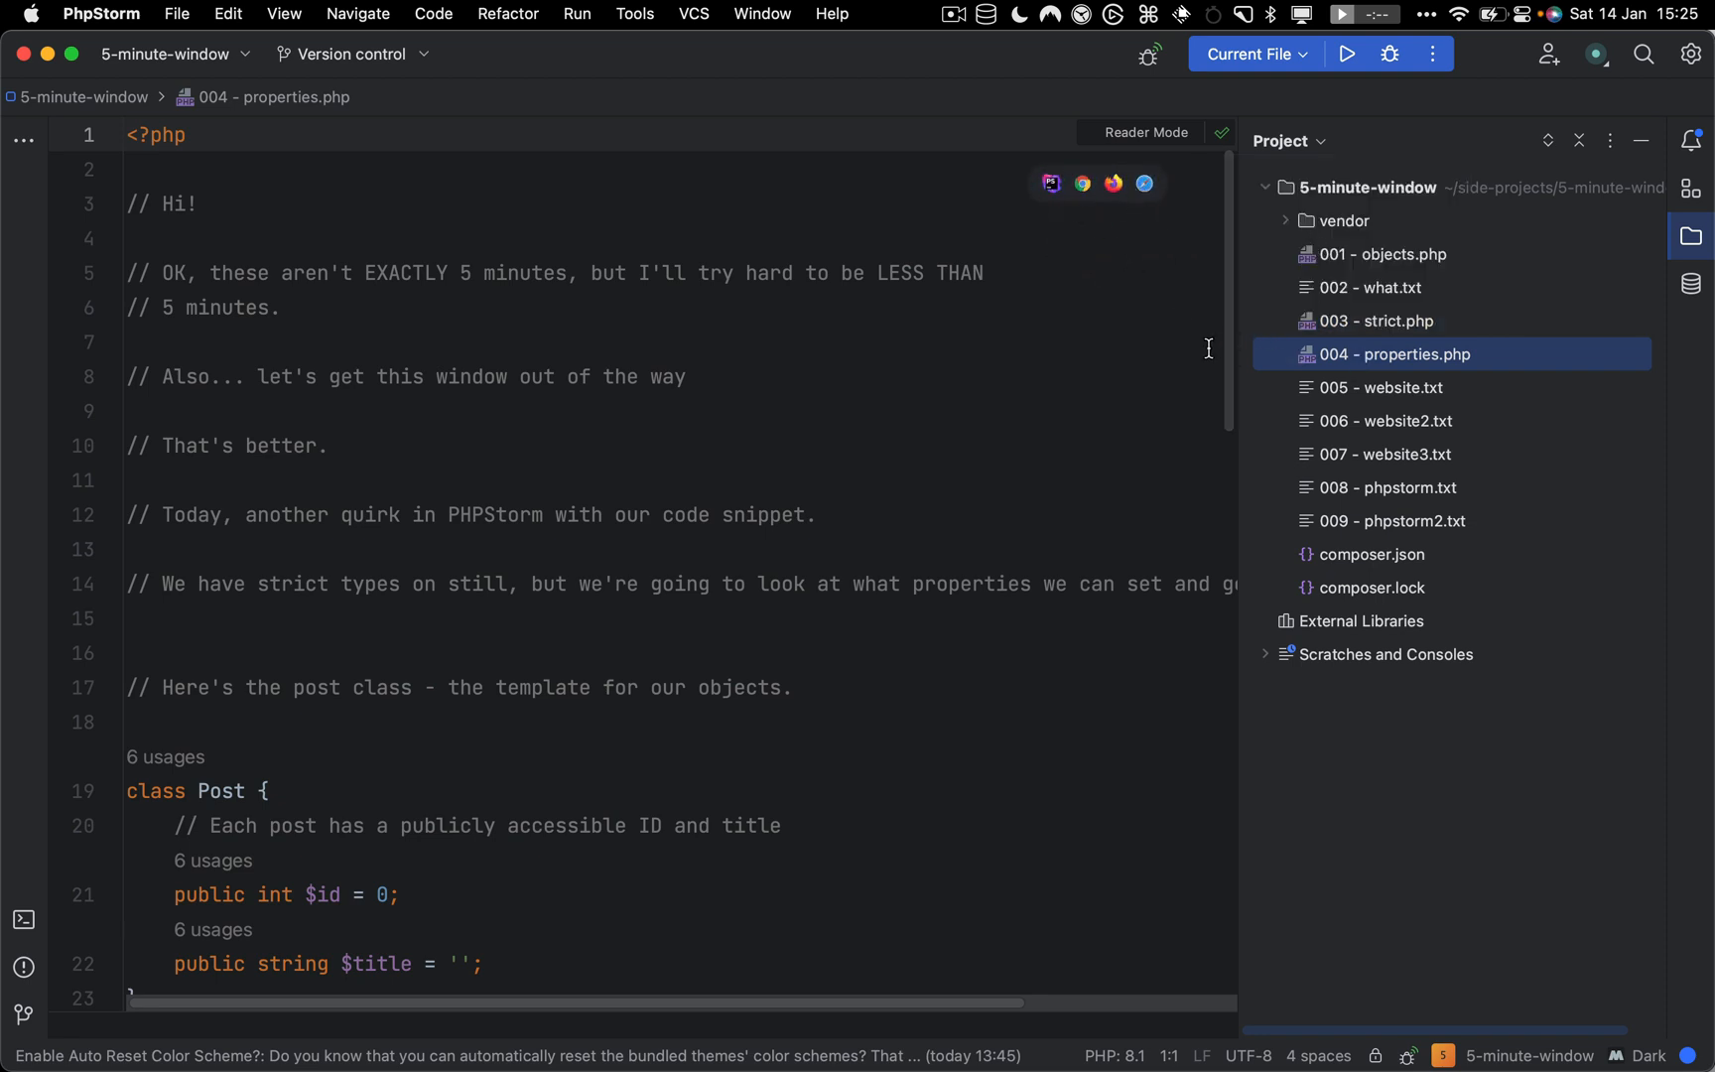
double_click(1373, 521)
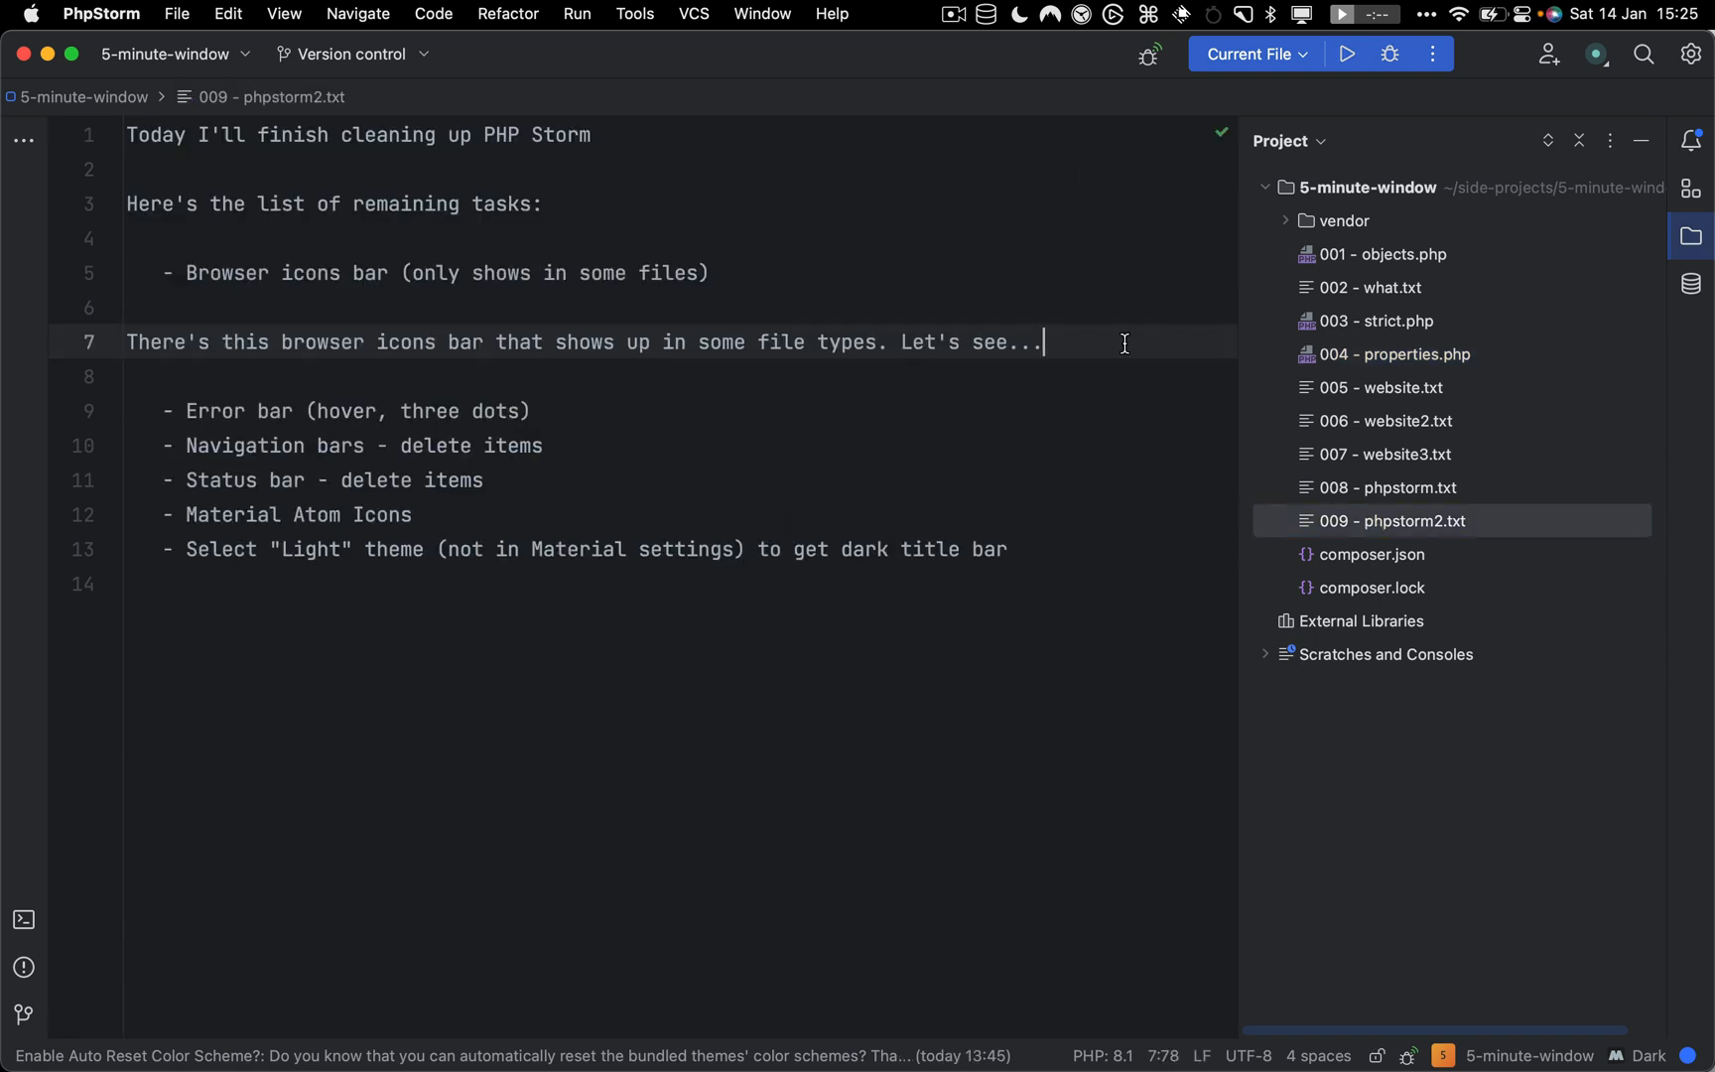
Add the paragraph "Let's turn that off. It's annoying." below the "Let's see..." line
key(Return)
key(Return)
text(Let's turnt h)
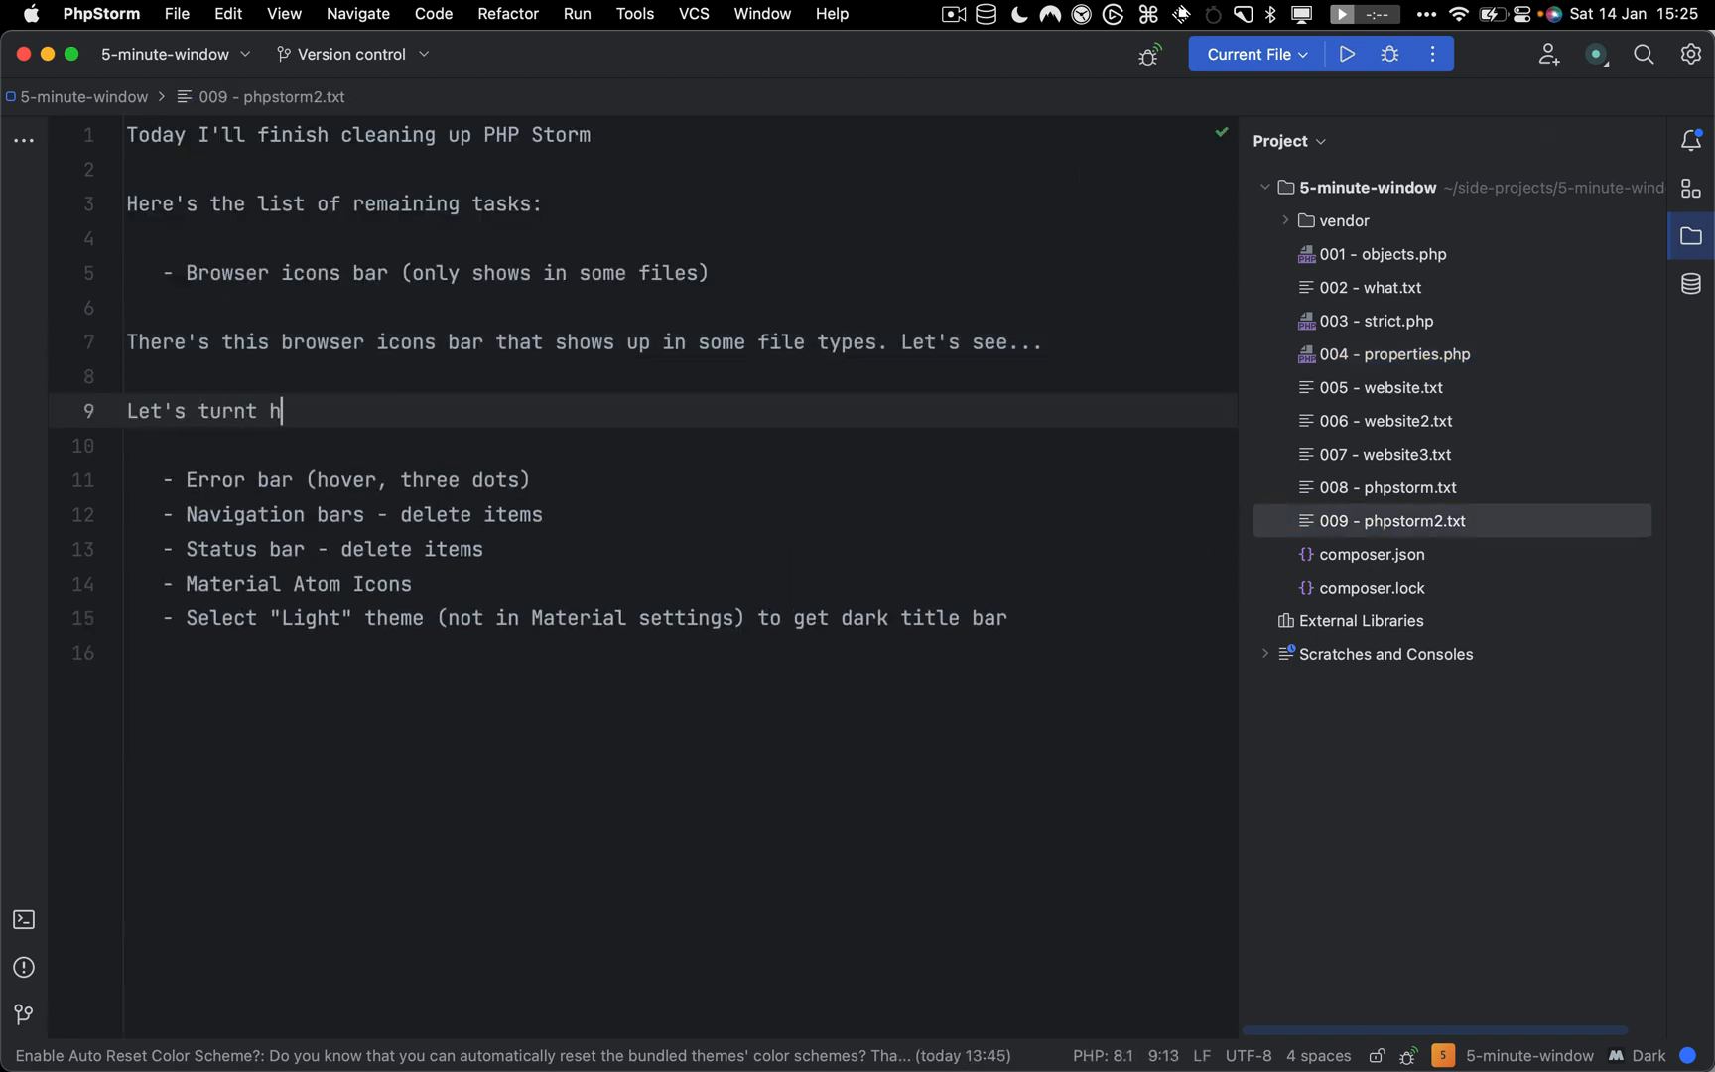
text(a)
key(BackSpace)
key(BackSpace)
key(BackSpace)
key(BackSpace)
text(that off. It's anny)
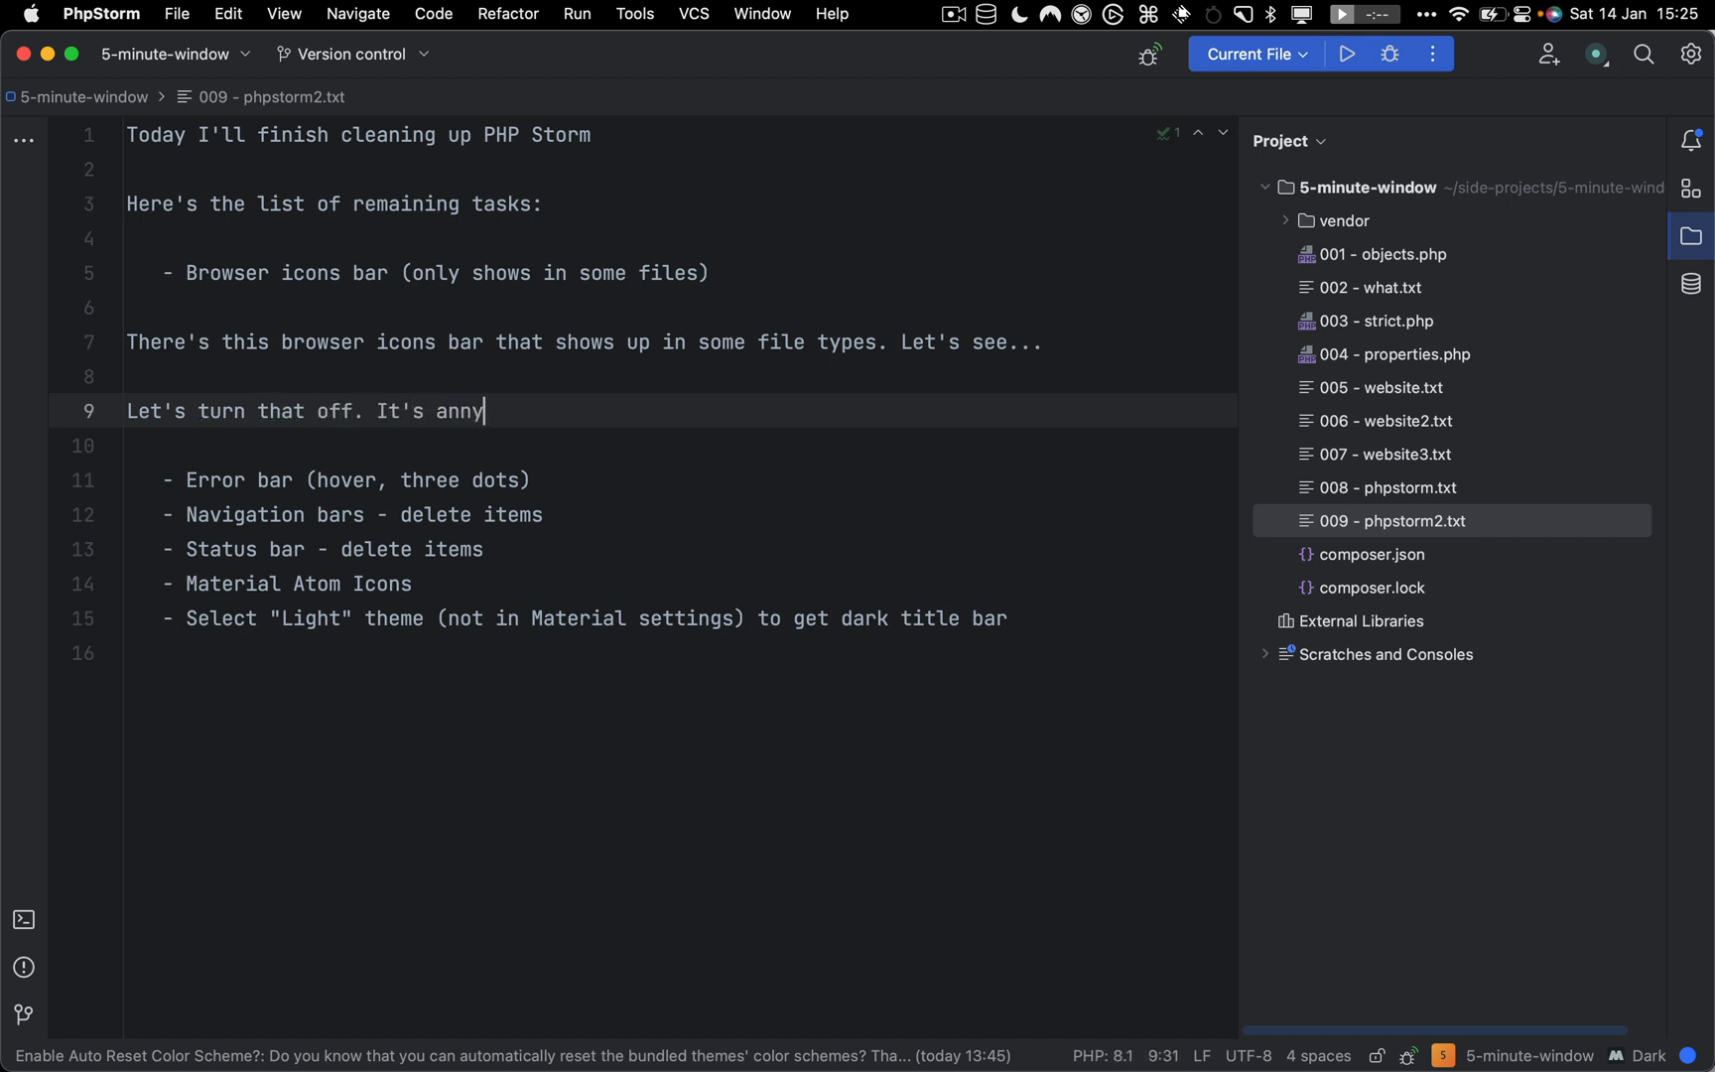
key(BackSpace)
text(oying.)
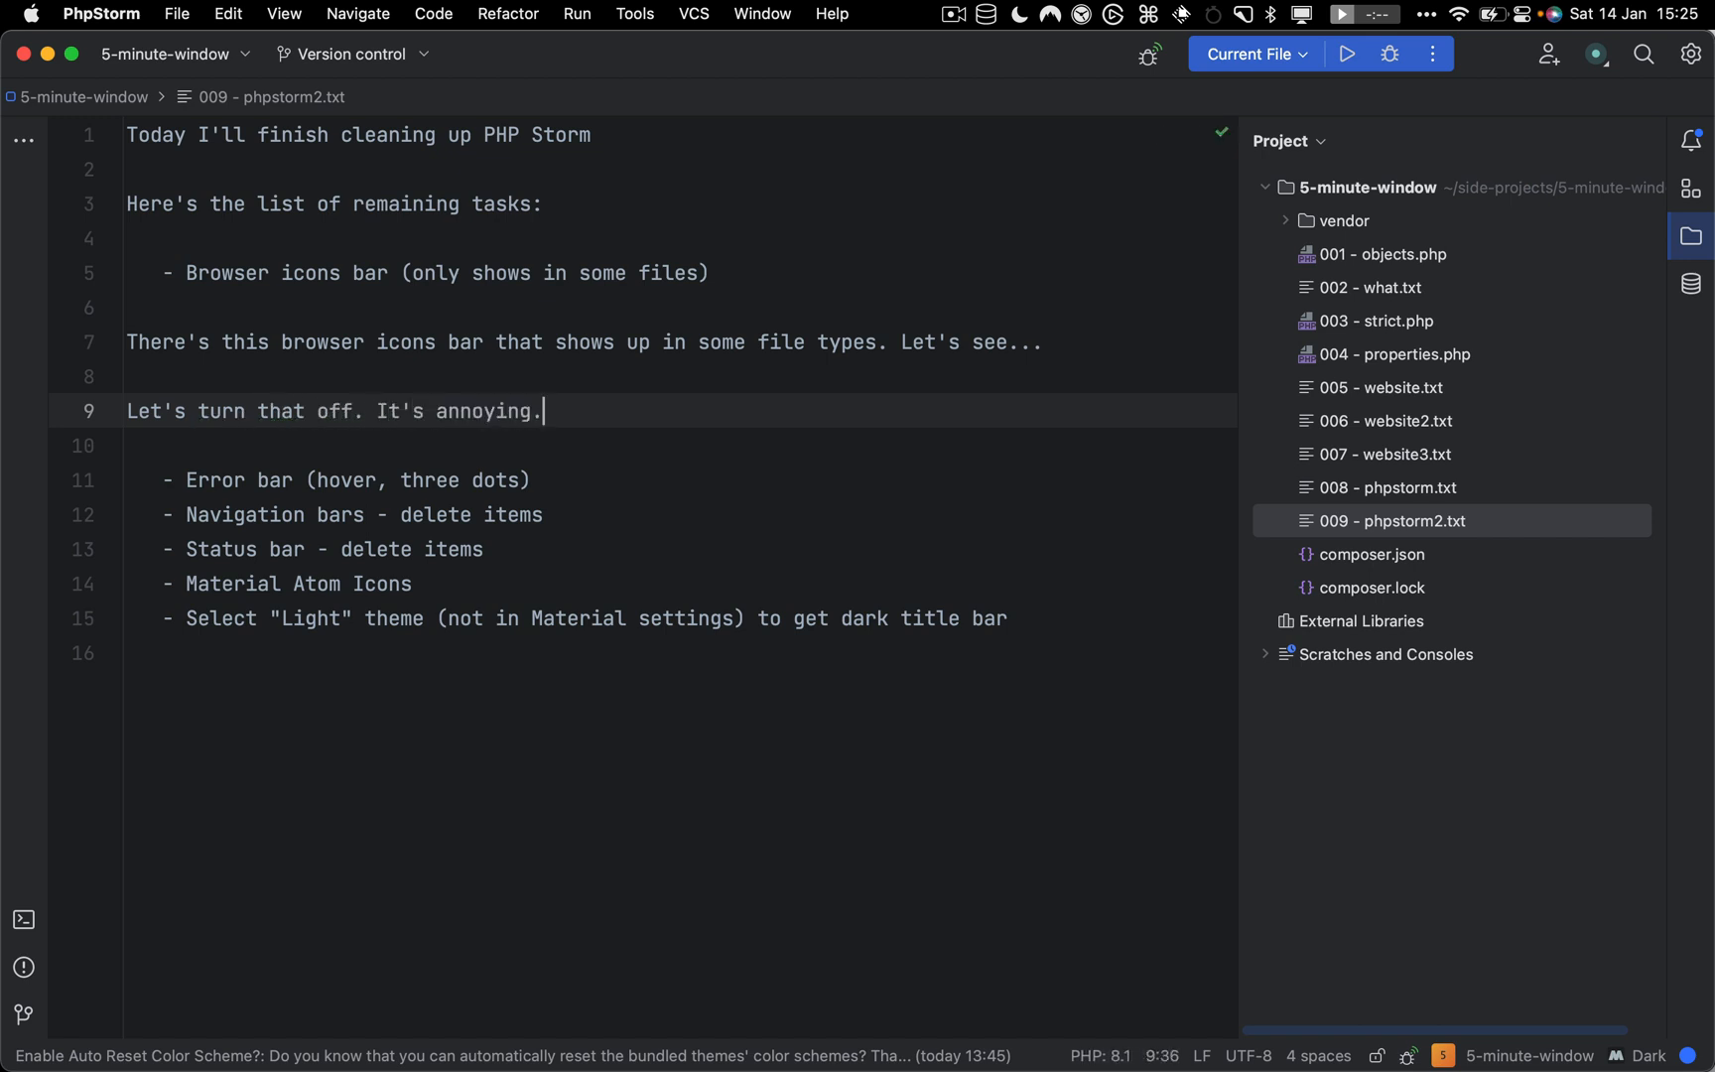
In the Web Browsers and Preview settings, disable the editor's browser popup for HTML files and save the change
key(super+comma)
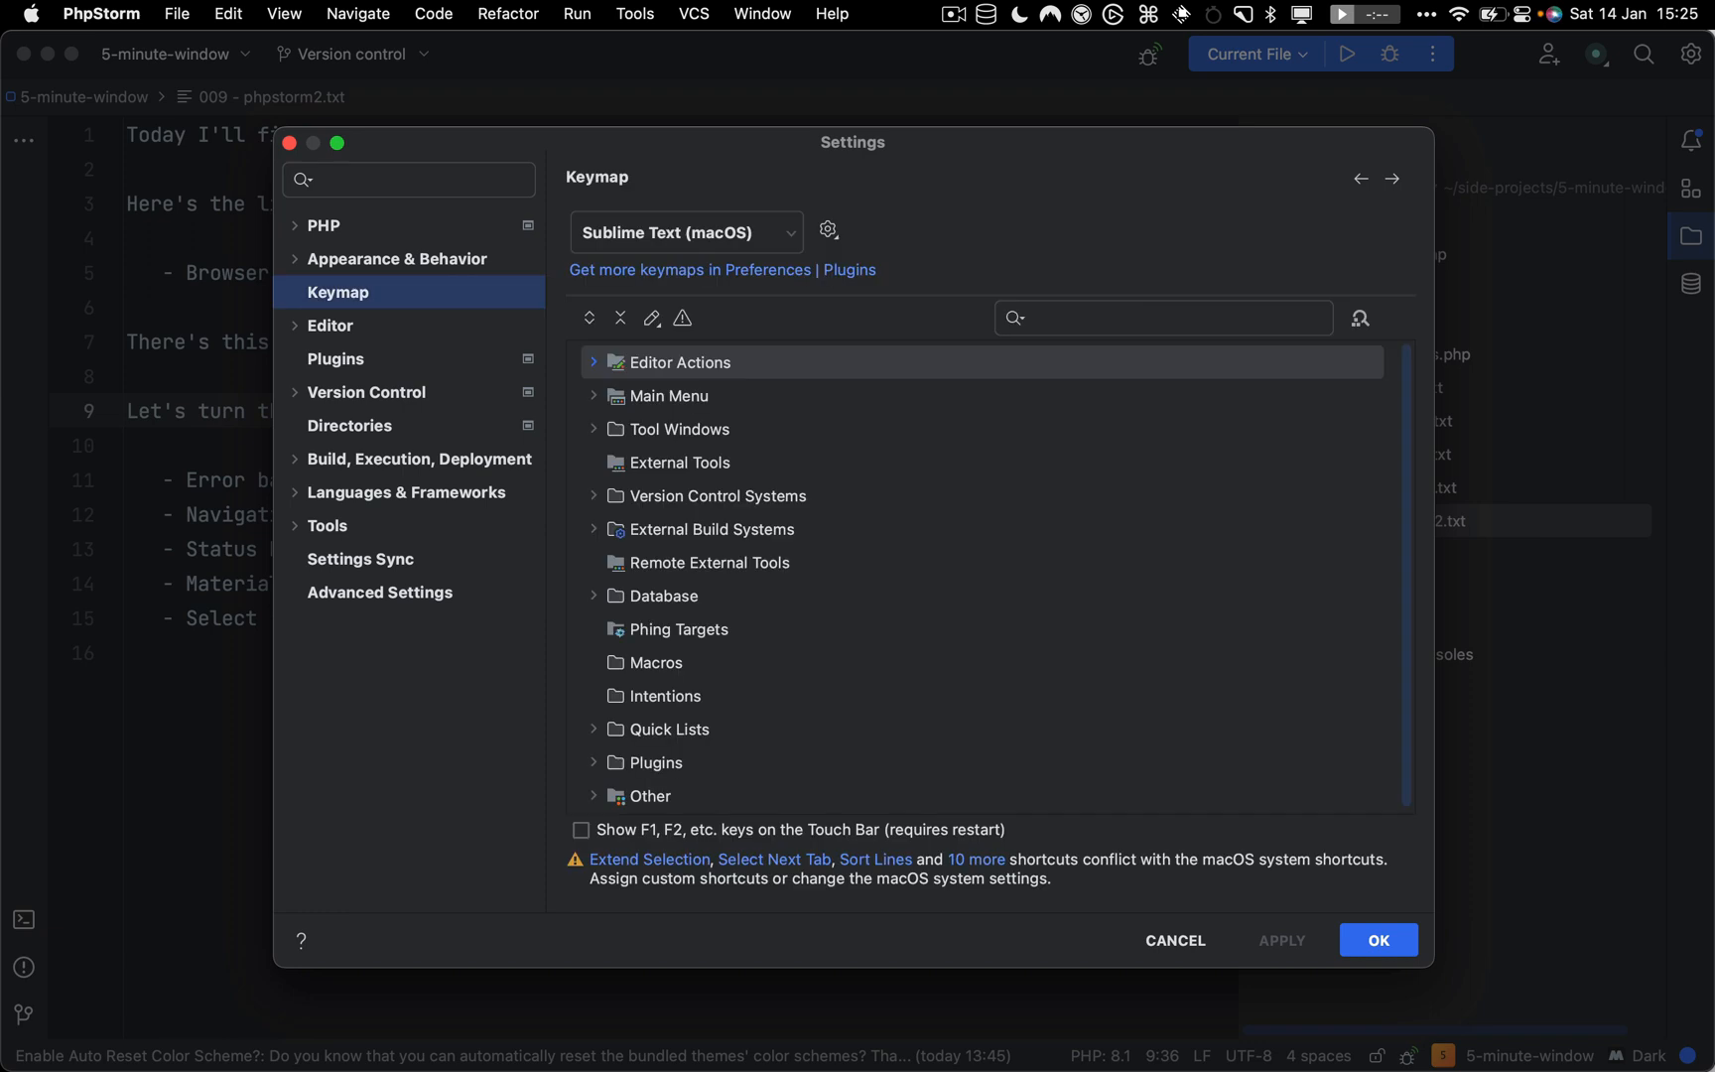
text(browser)
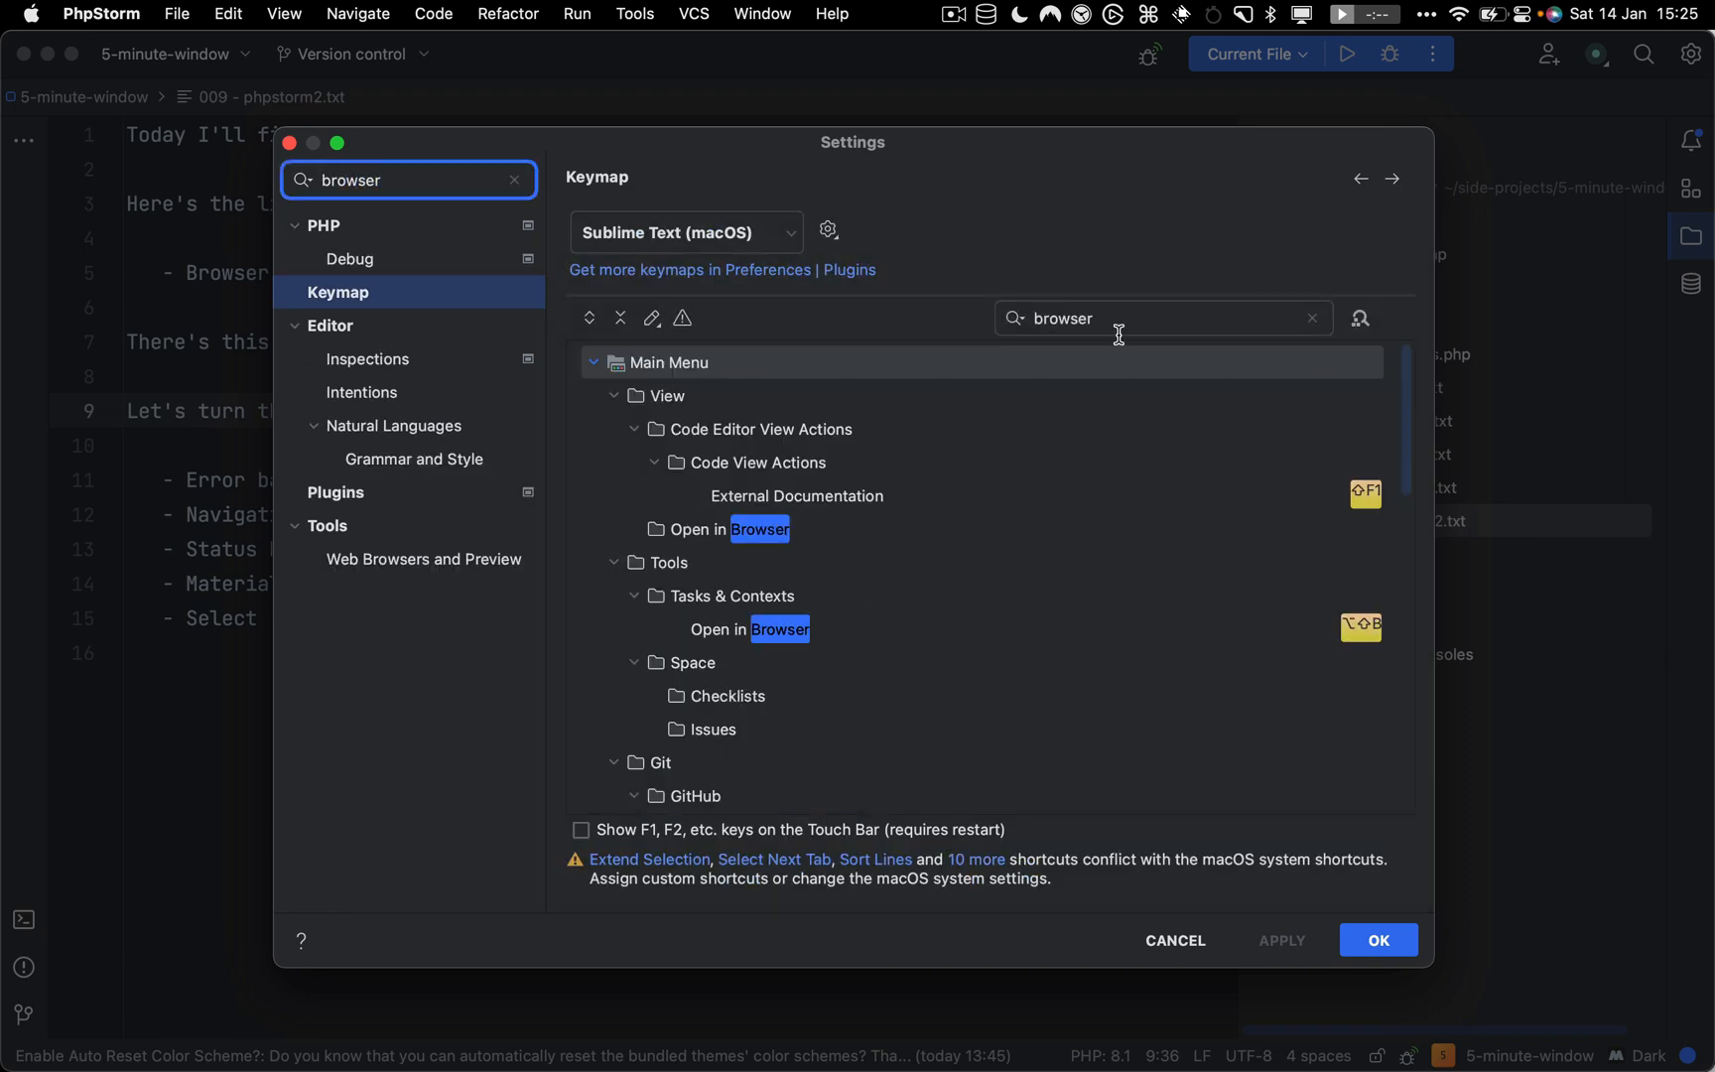
click(420, 561)
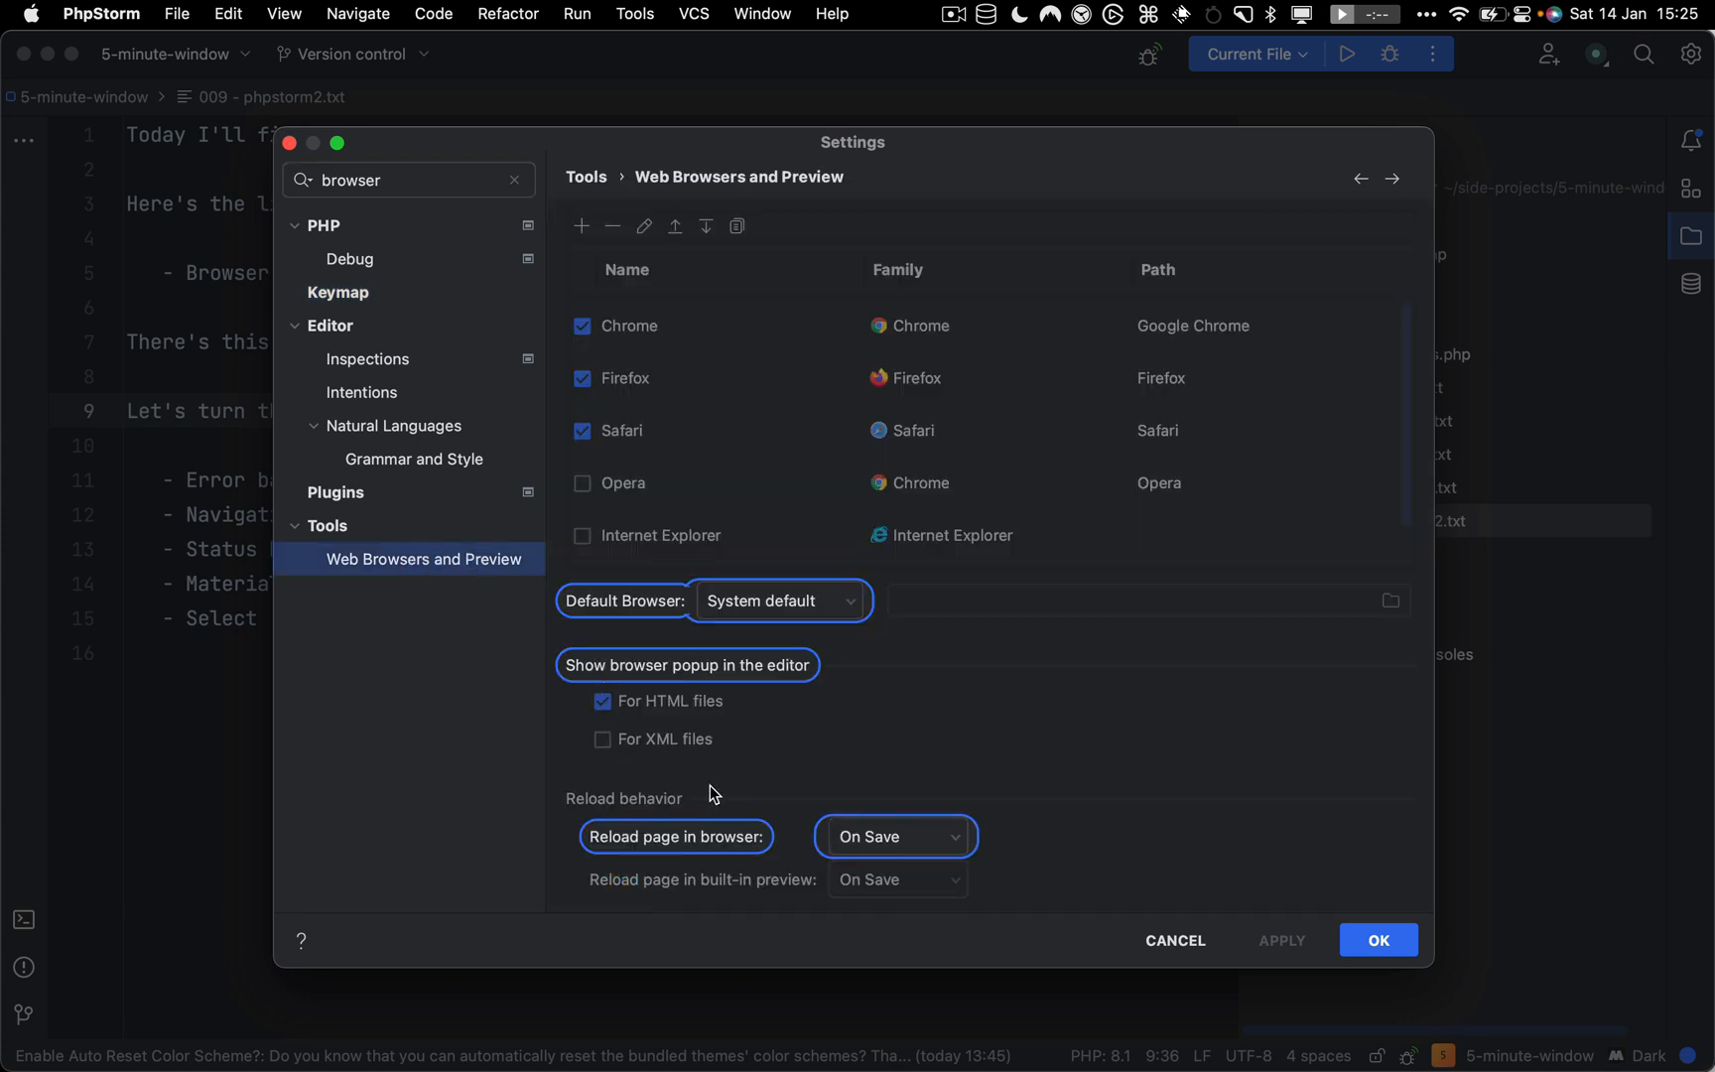
click(603, 703)
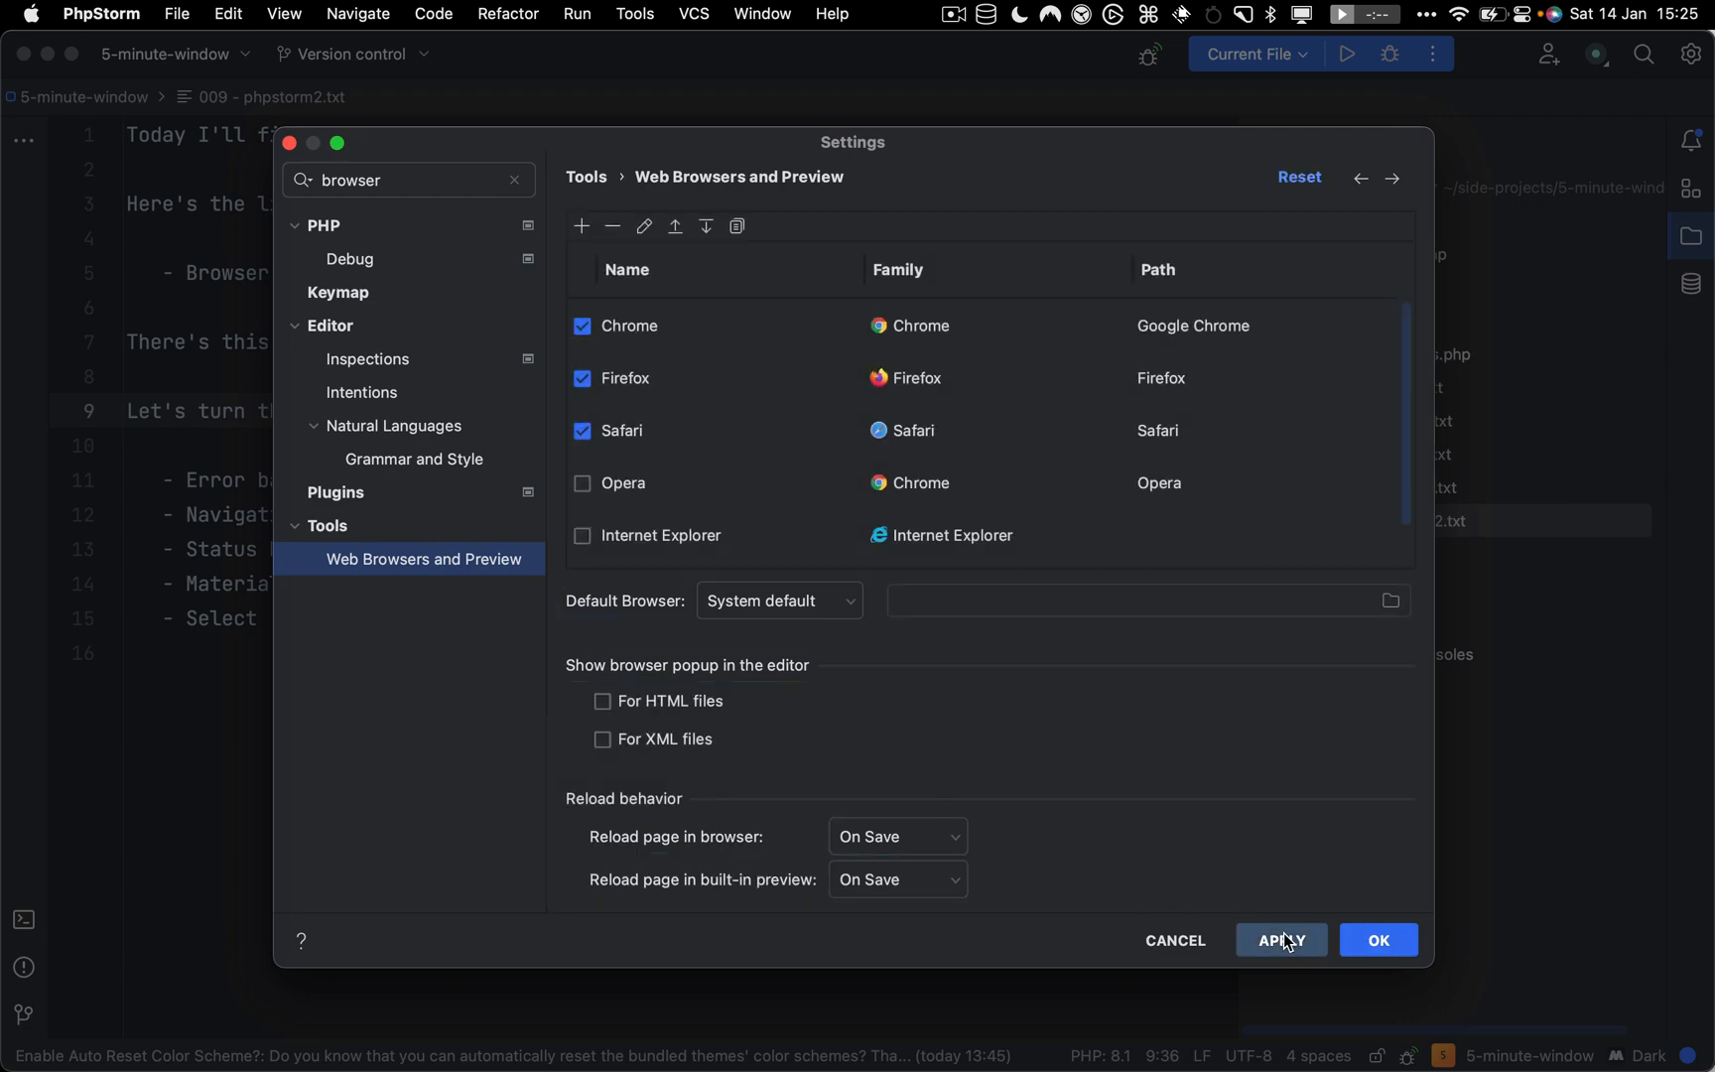
click(1282, 940)
click(1362, 940)
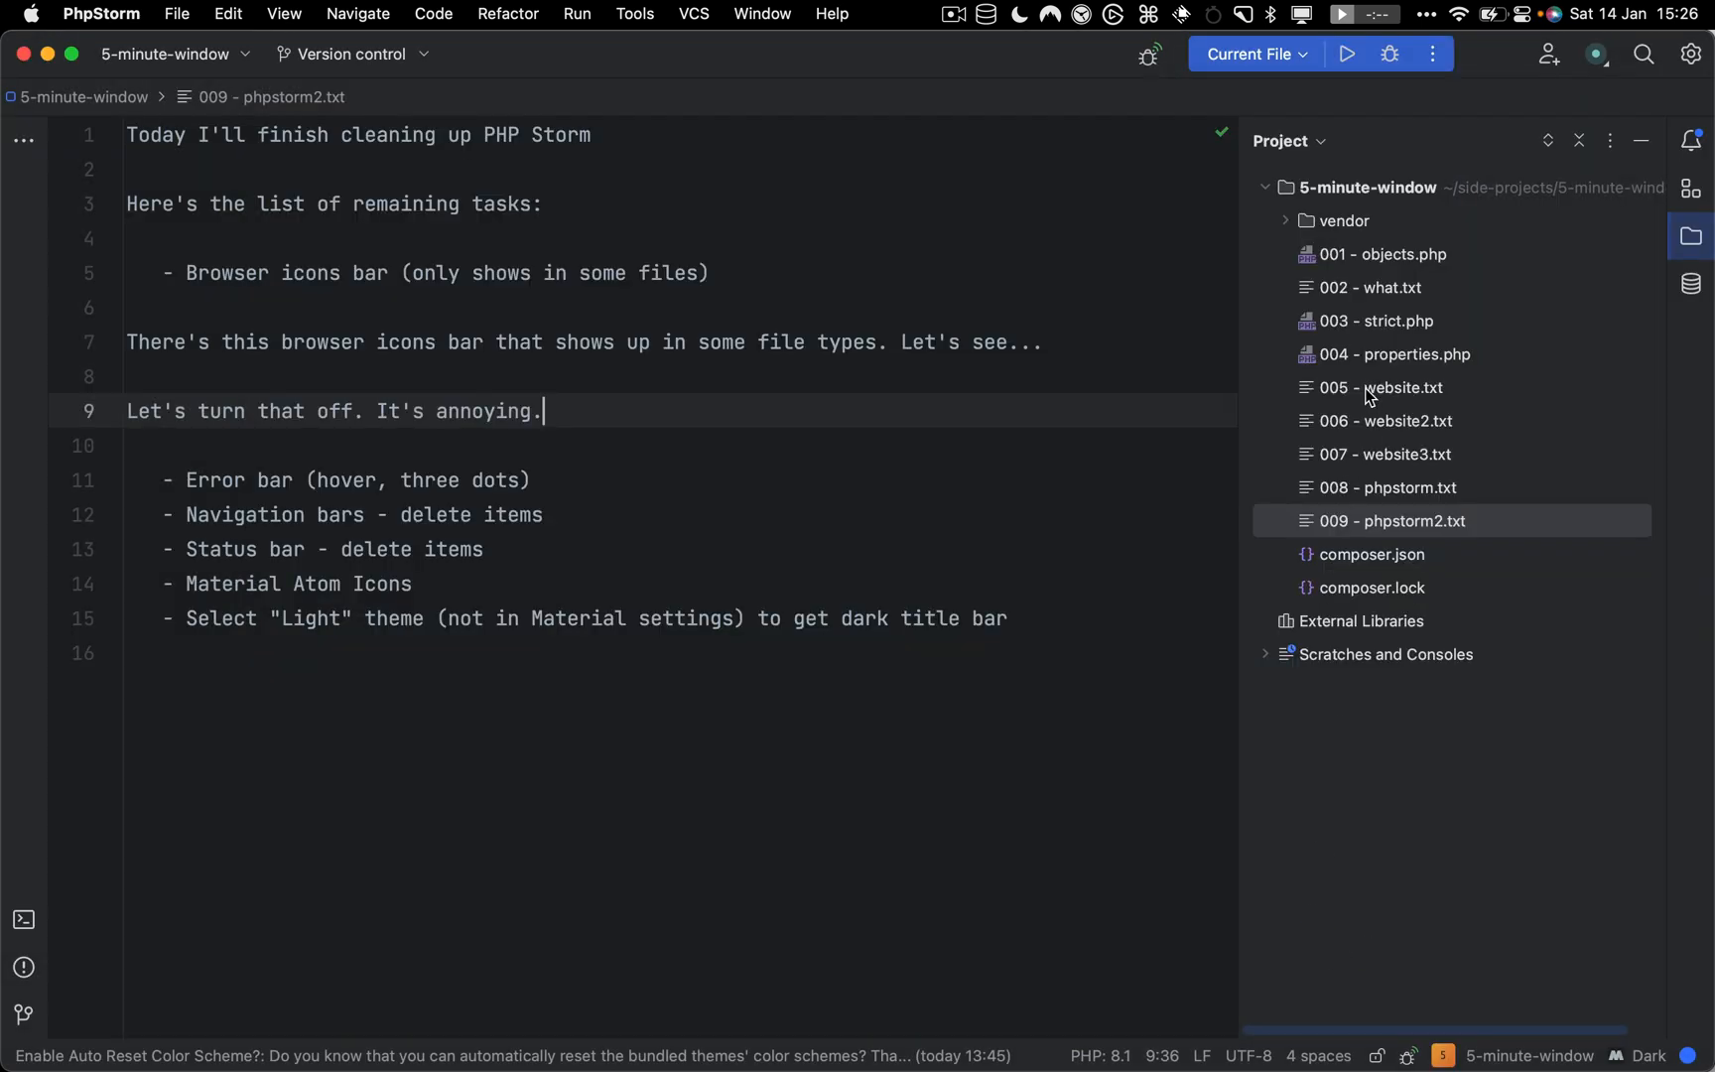
Check 004 - properties.php for the browser icons bar and go back to 009 - phpstorm2.txt
double_click(1370, 358)
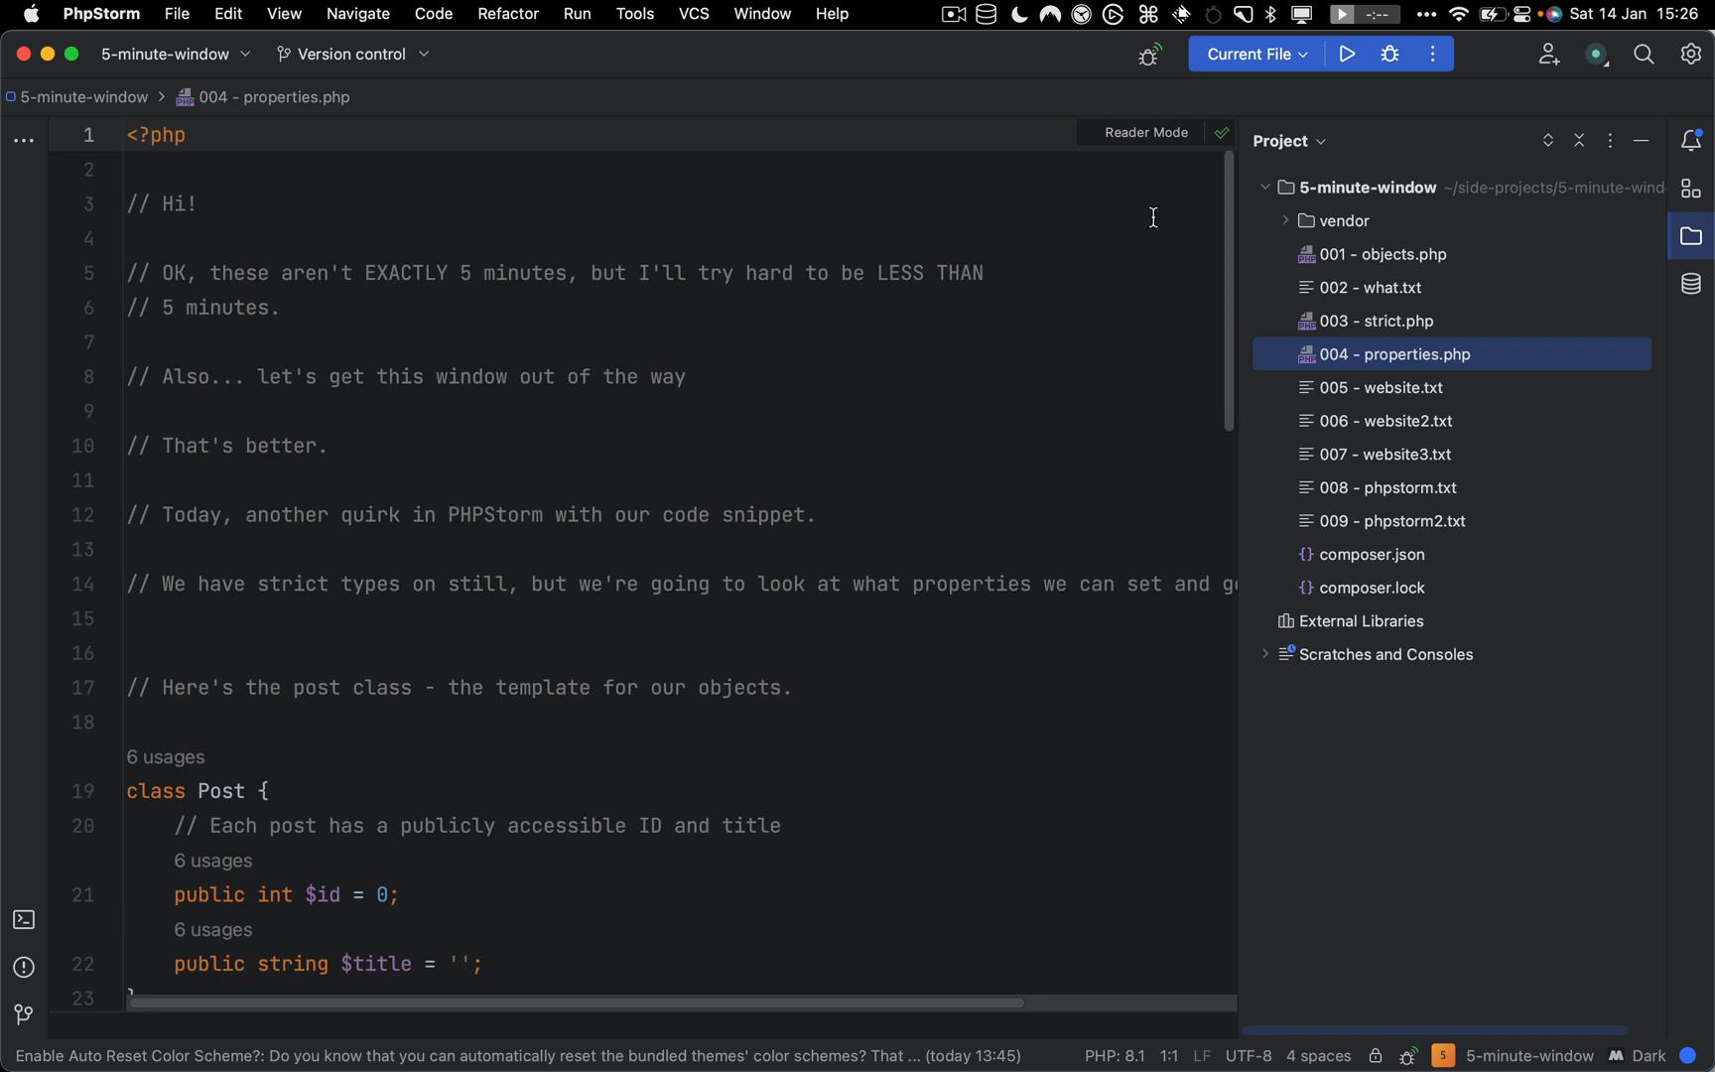
double_click(1331, 520)
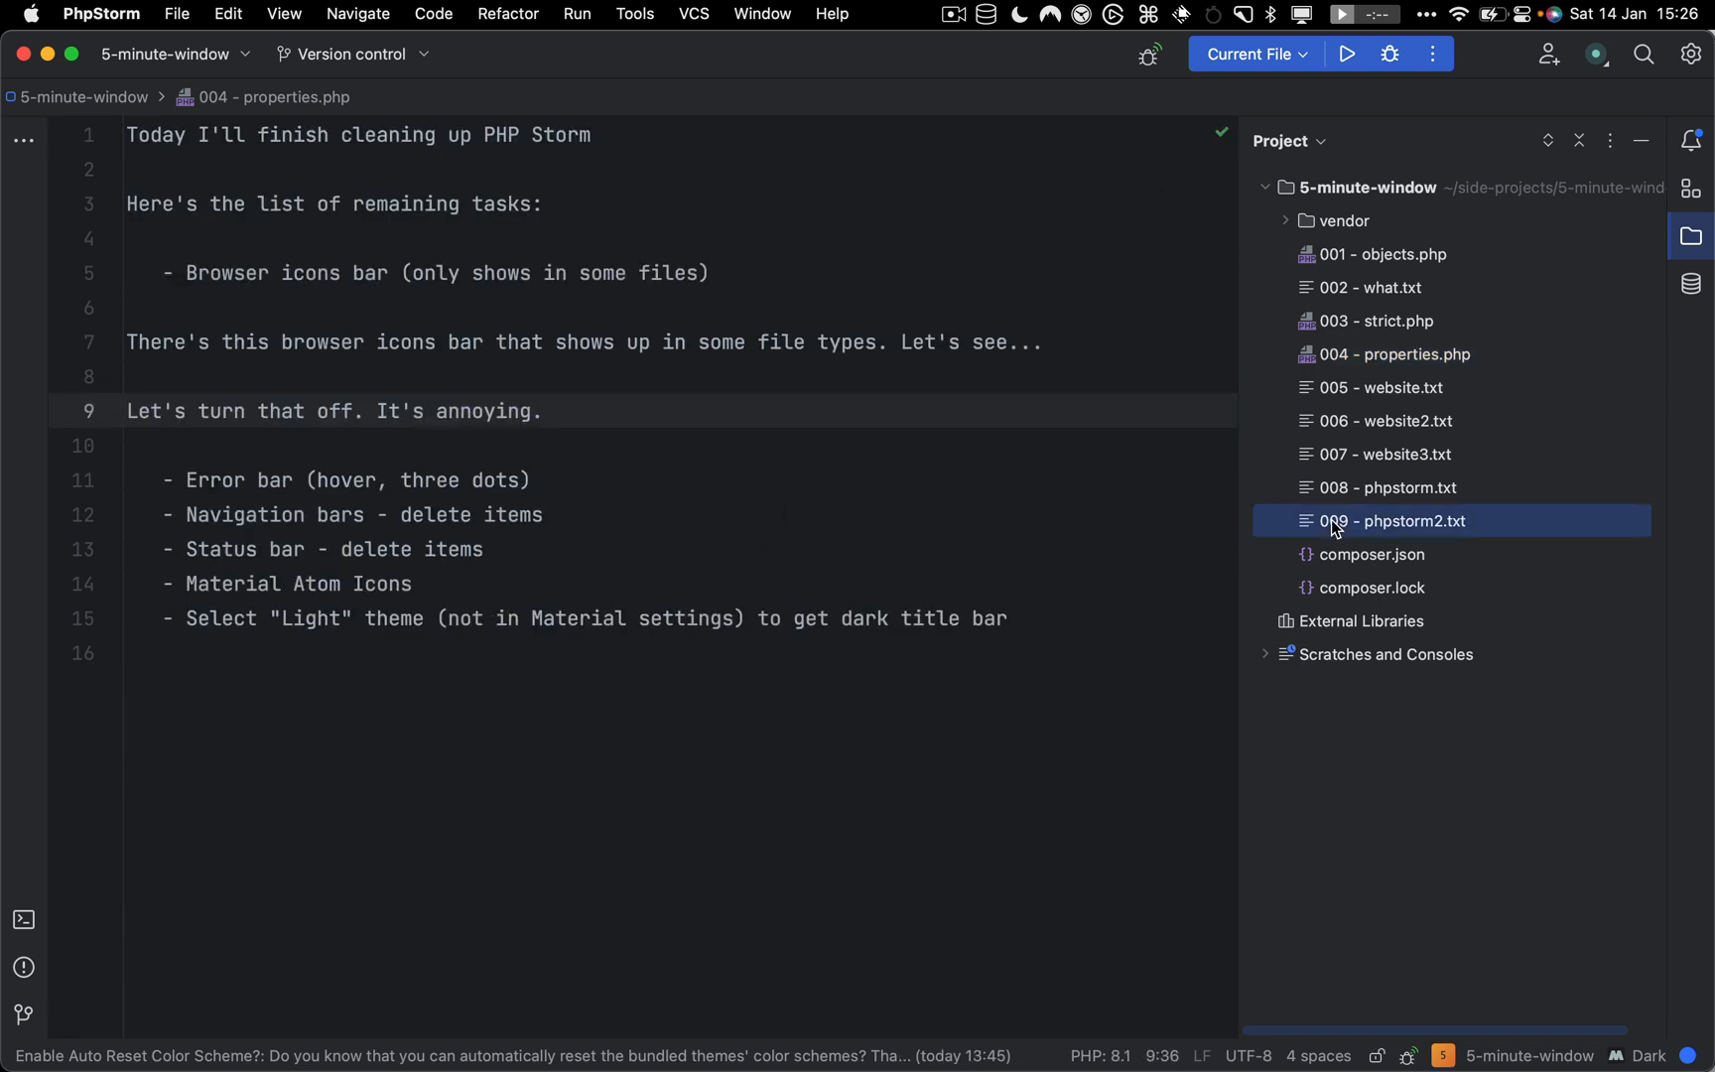
key(Escape)
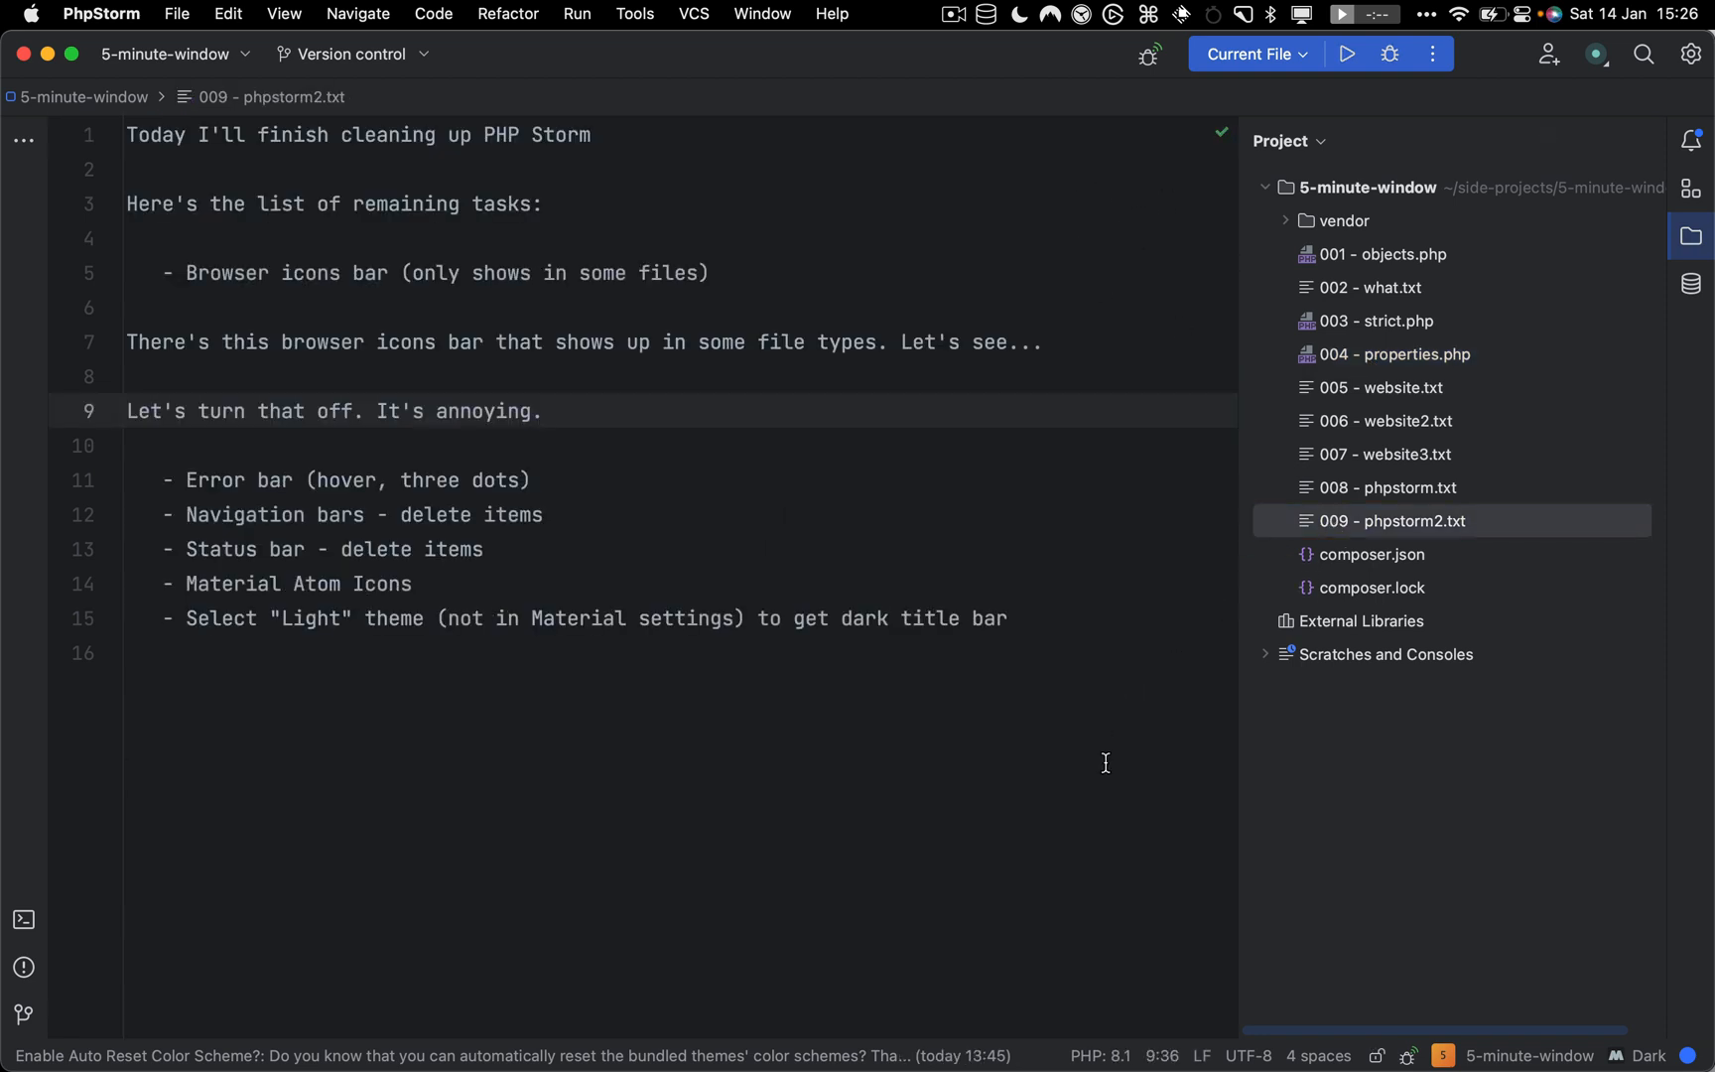
click(1106, 763)
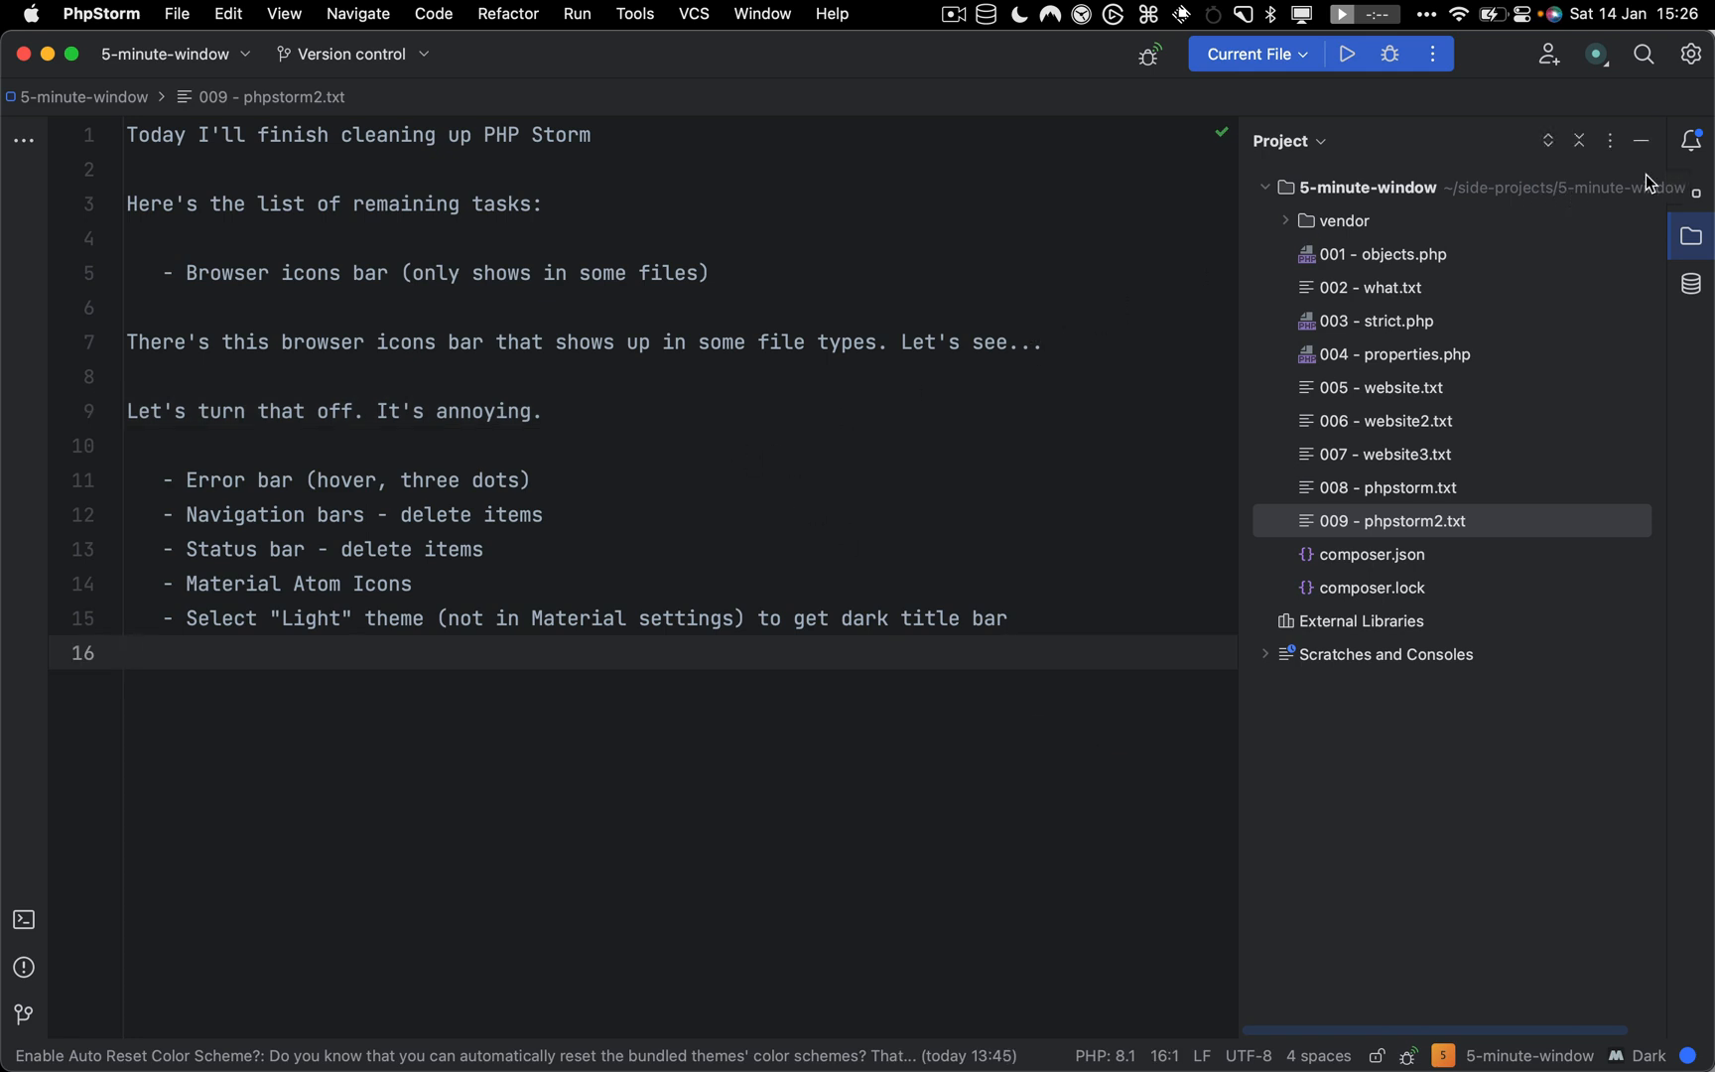
Hide the project file tree and add the paragraph "That's better!" below "Let's turn that off. It's annoying."
click(1691, 237)
click(630, 410)
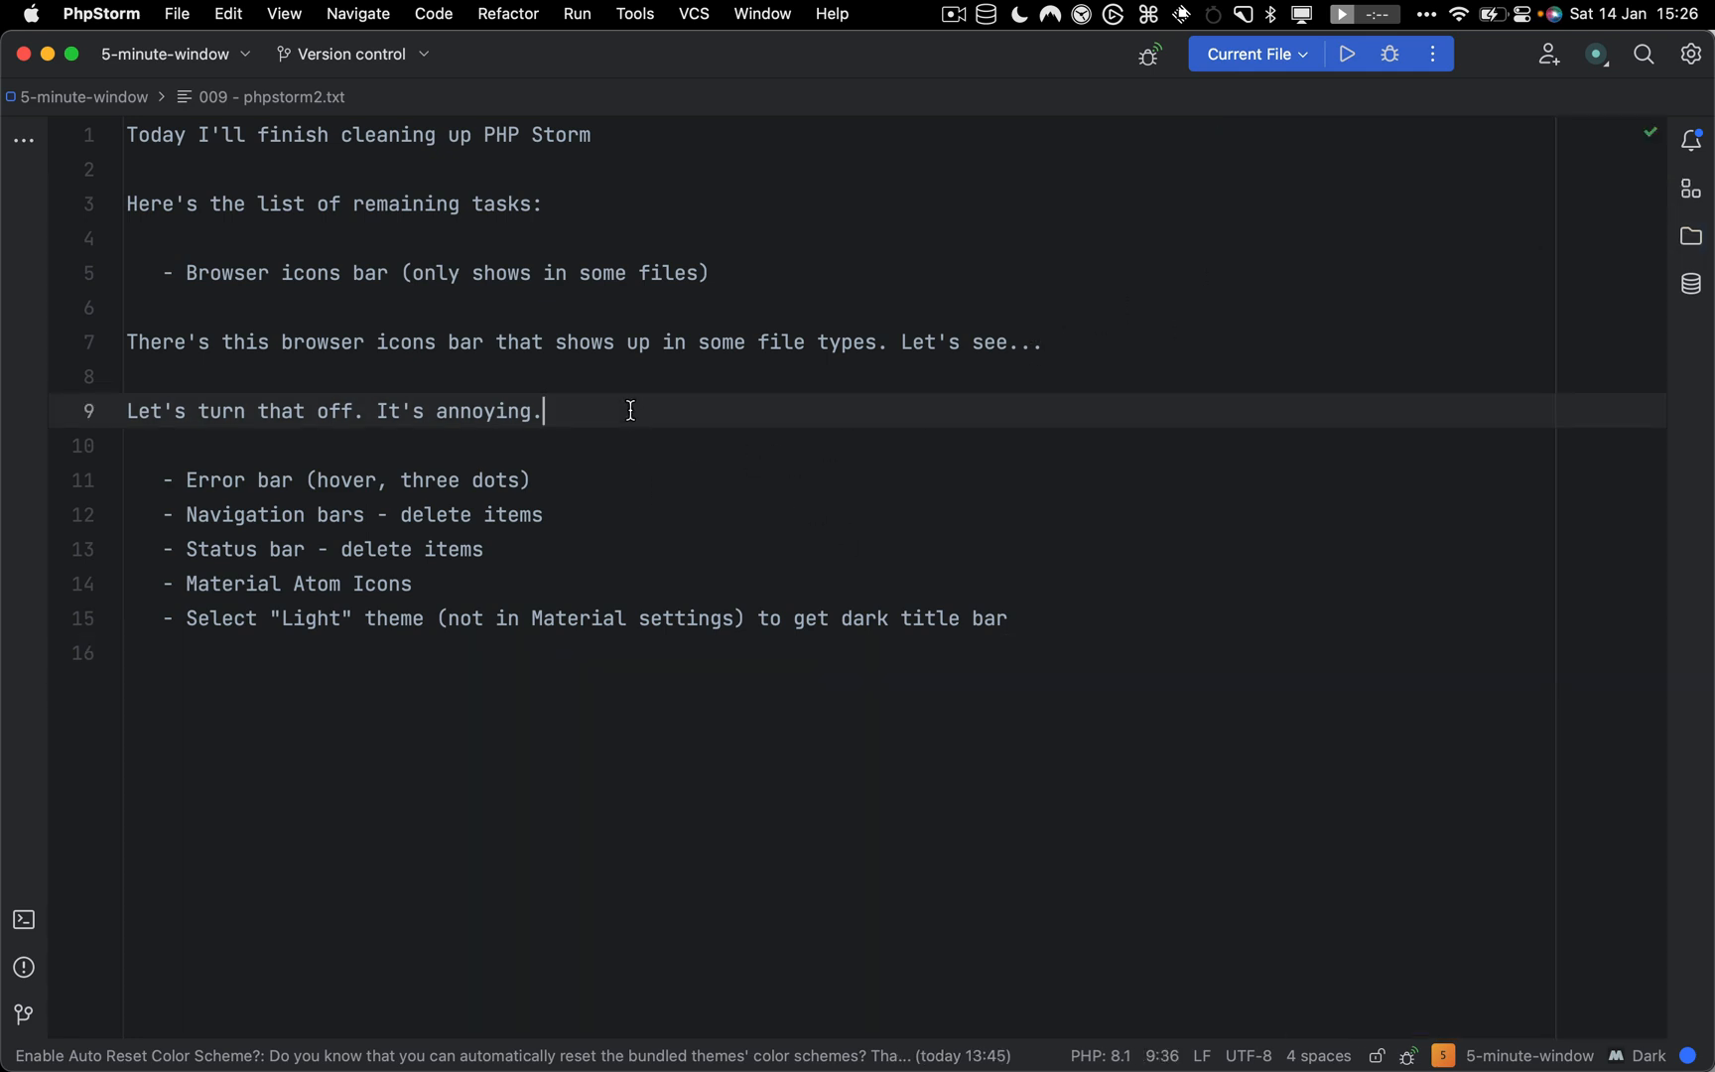
key(Return)
key(Return)
text(That's better!)
Below the Error bar item, add "There's also this error bar." as a separate paragraph
key(Down)
key(Down)
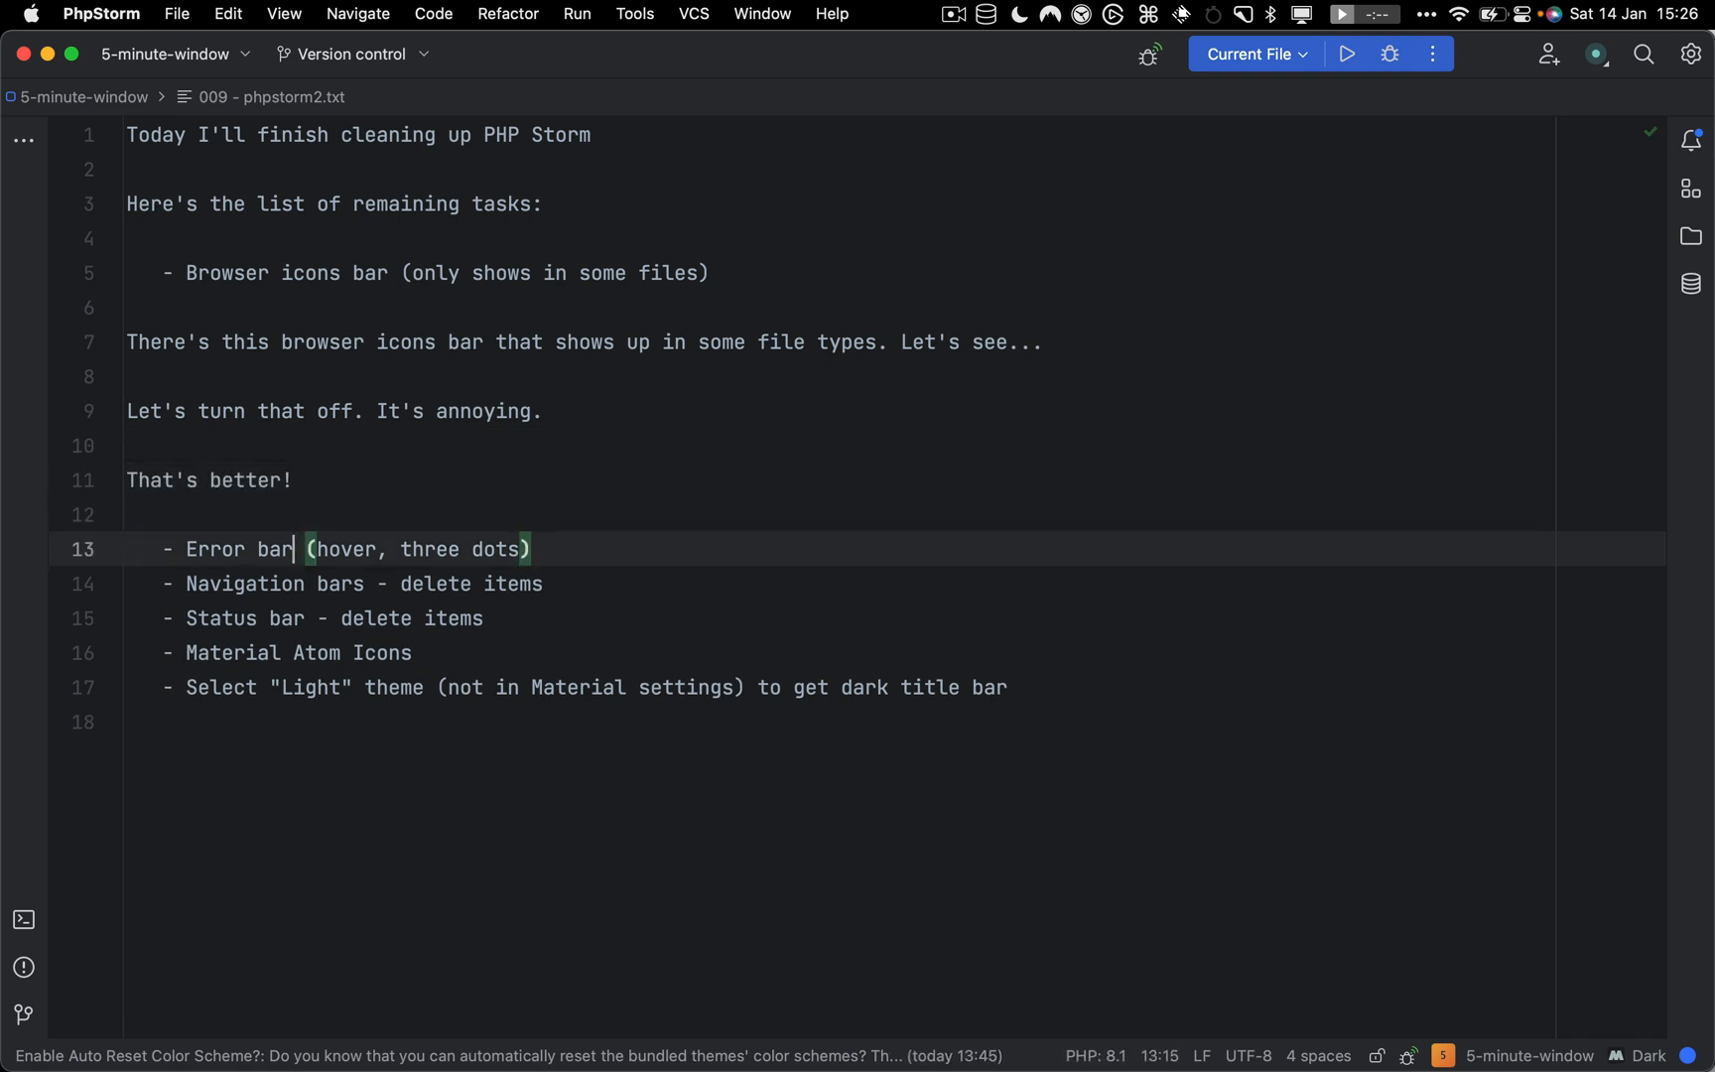
key(End)
key(Return)
key(Return)
key(Return)
key(Up)
key(BackSpace)
text(There's a)
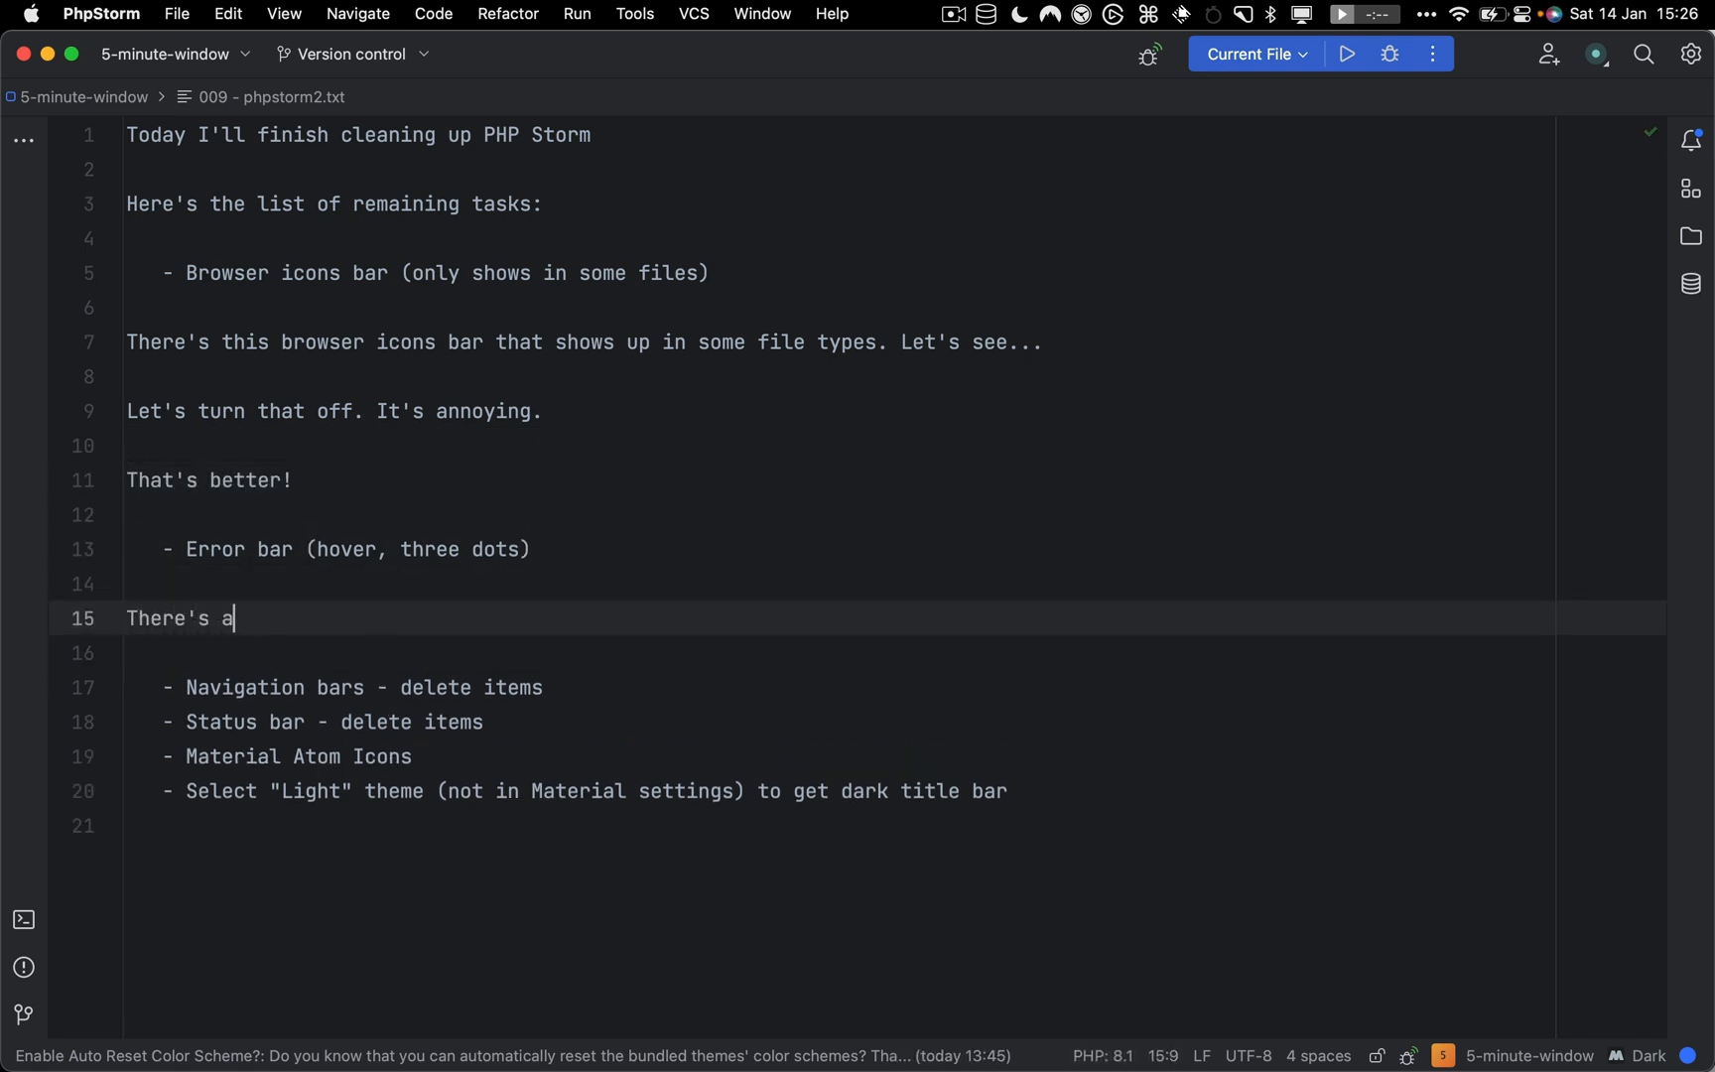
text(lso this error bar.)
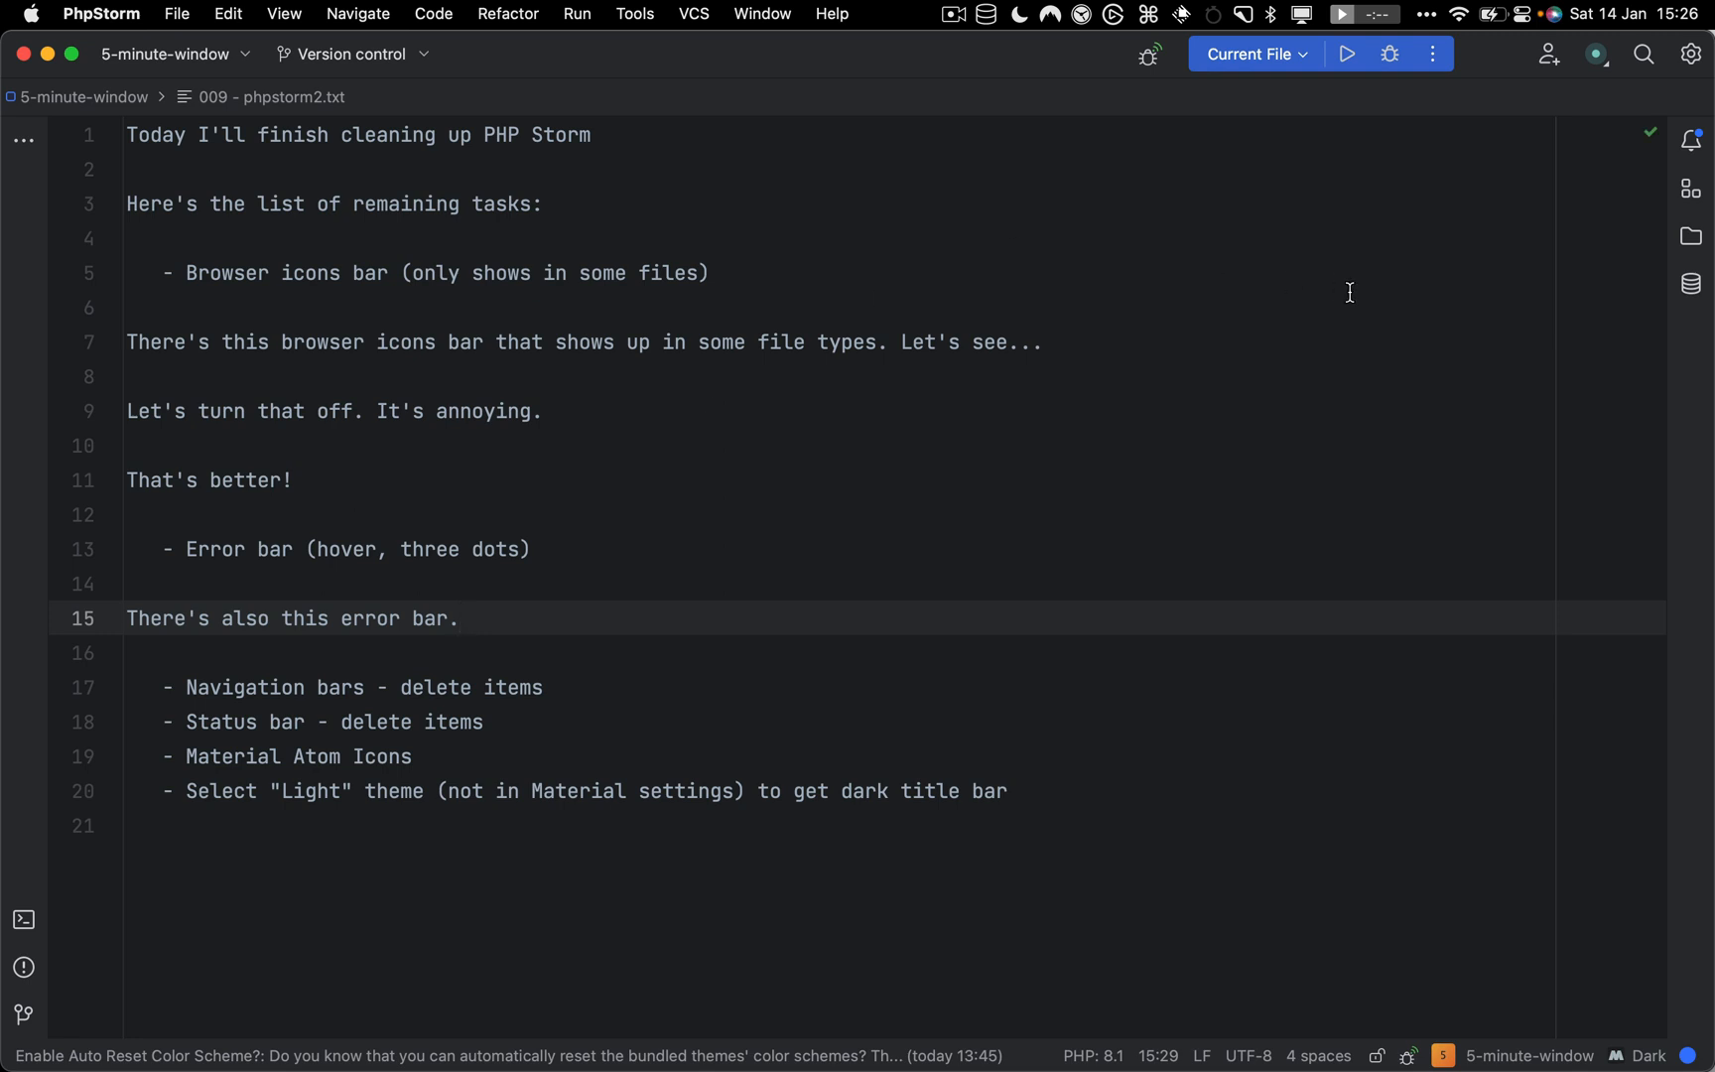
Show the project file tree, and in 004 - properties.php insert a stray semicolon after the Post class's opening brace
click(1691, 236)
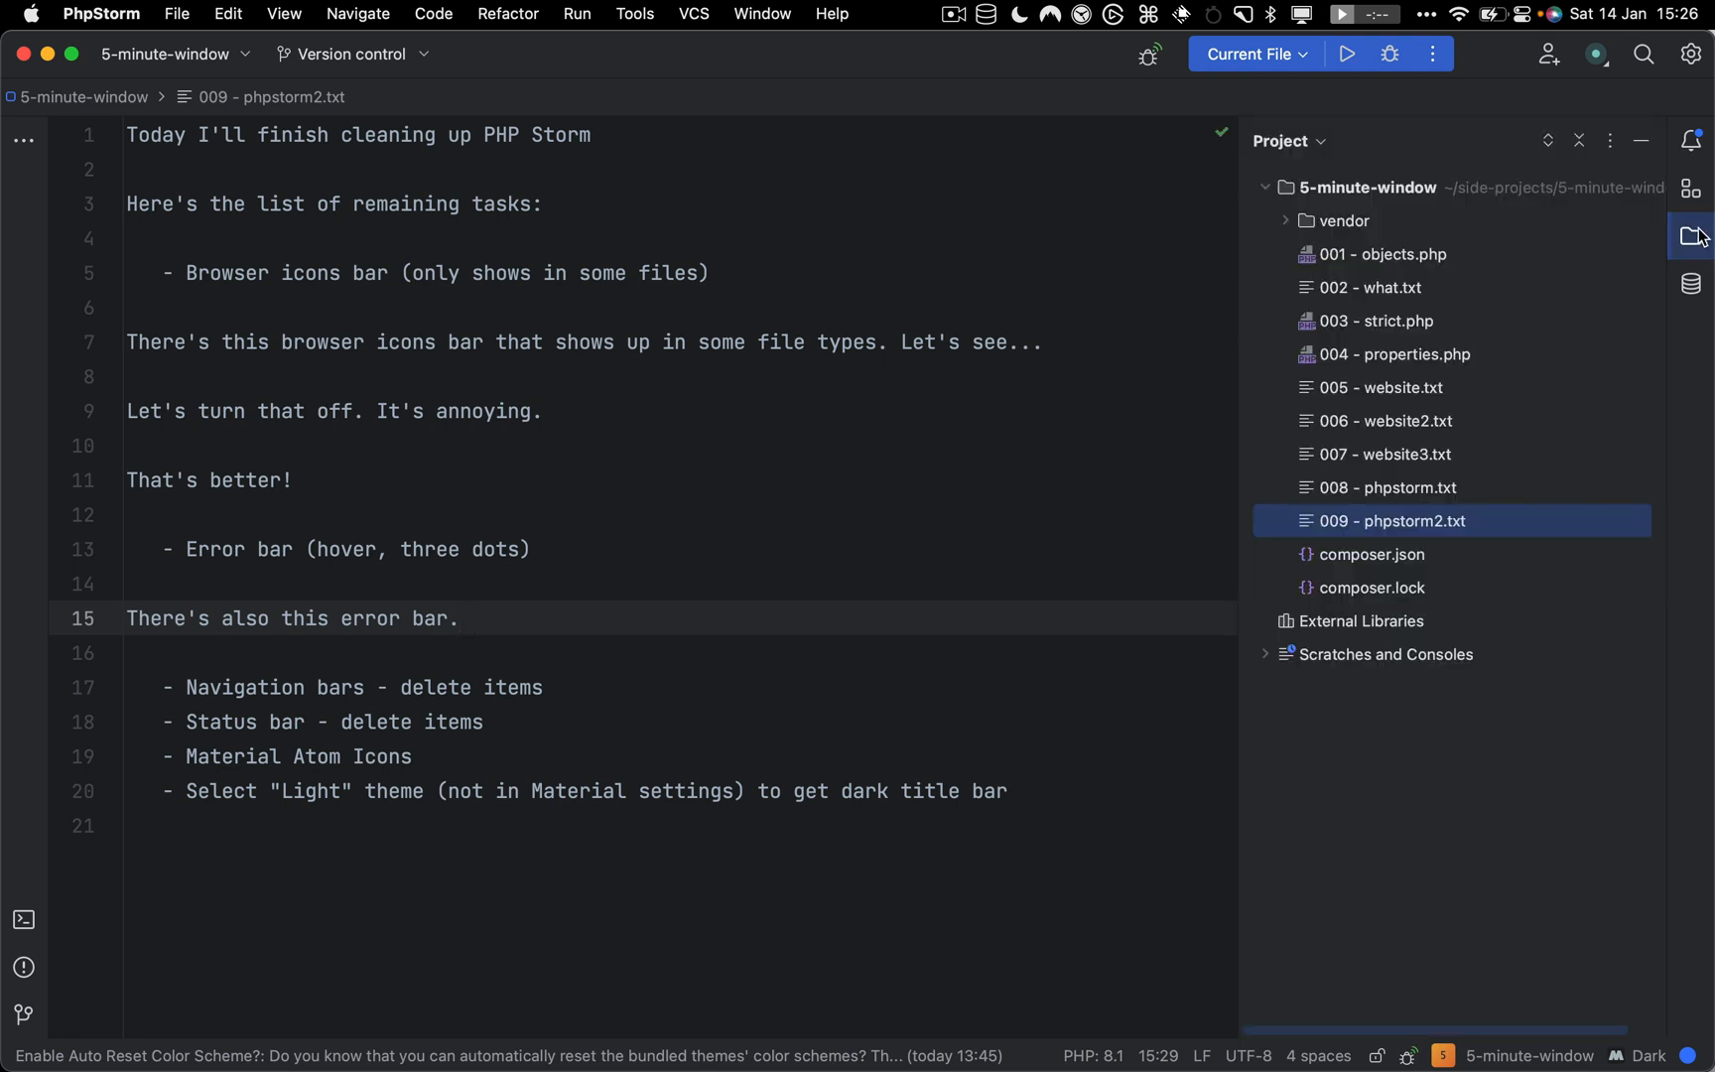
click(1392, 356)
double_click(1392, 355)
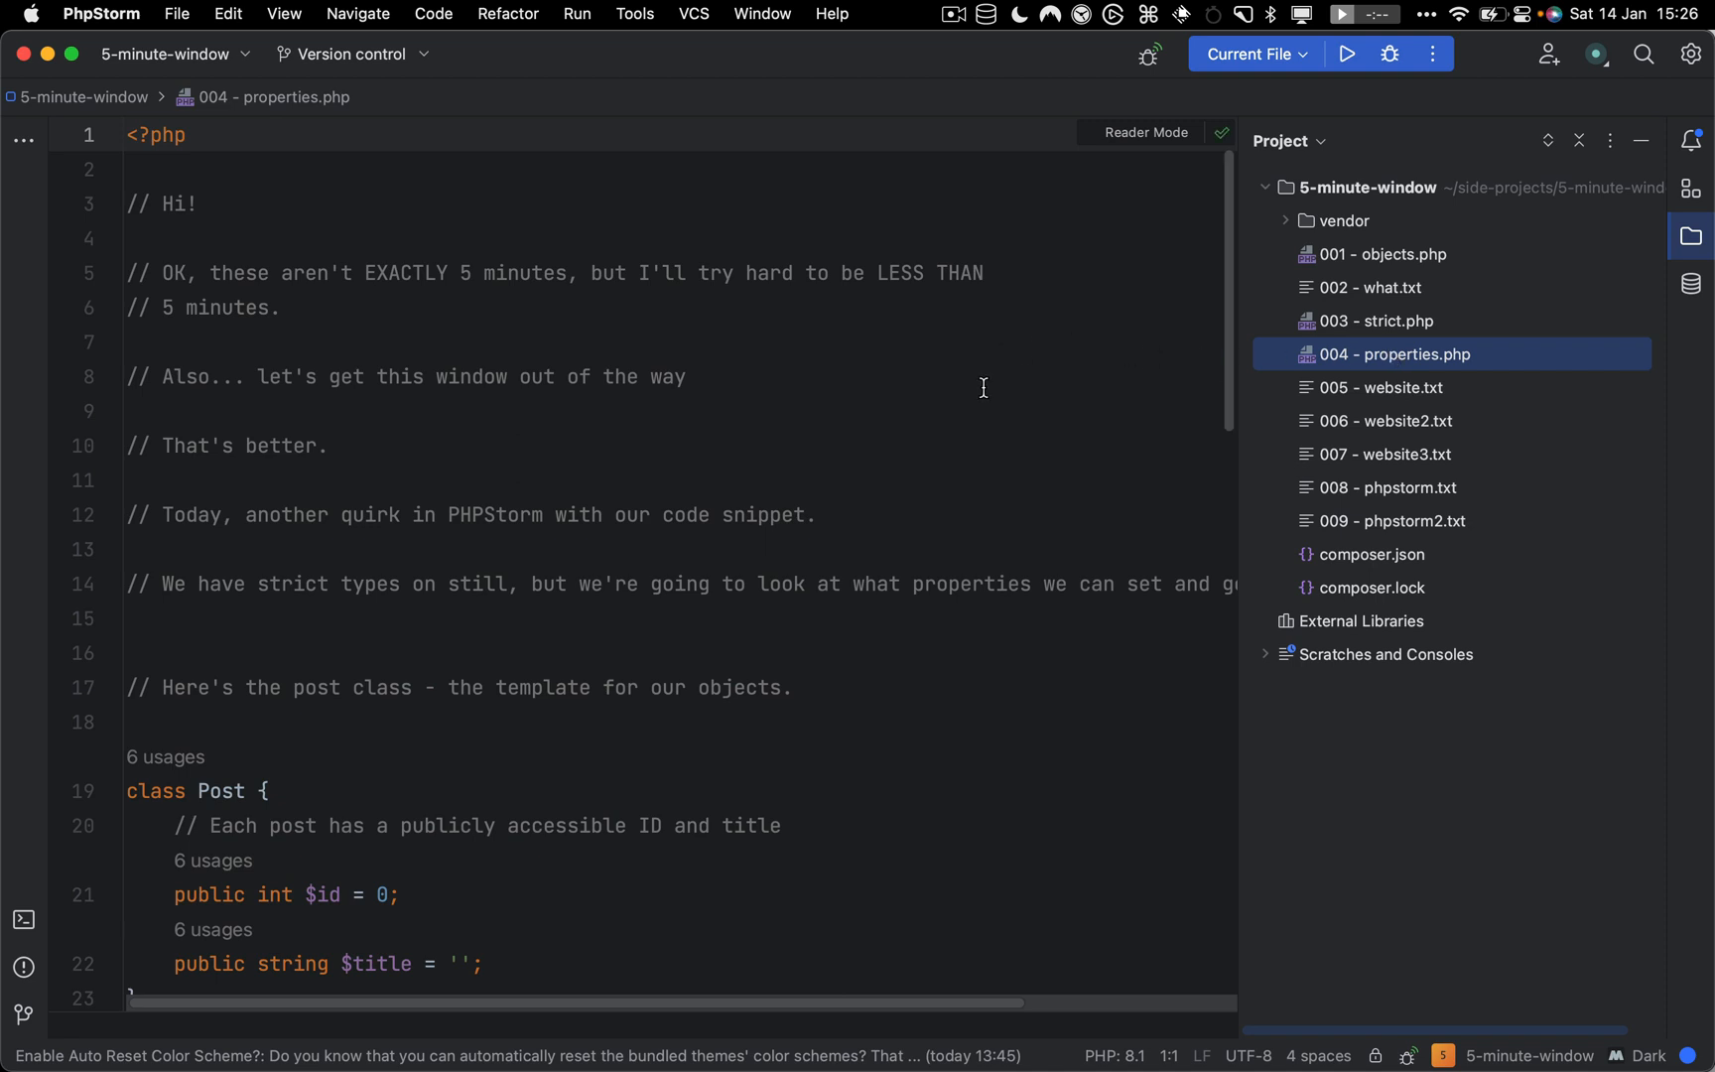
click(433, 790)
text(;)
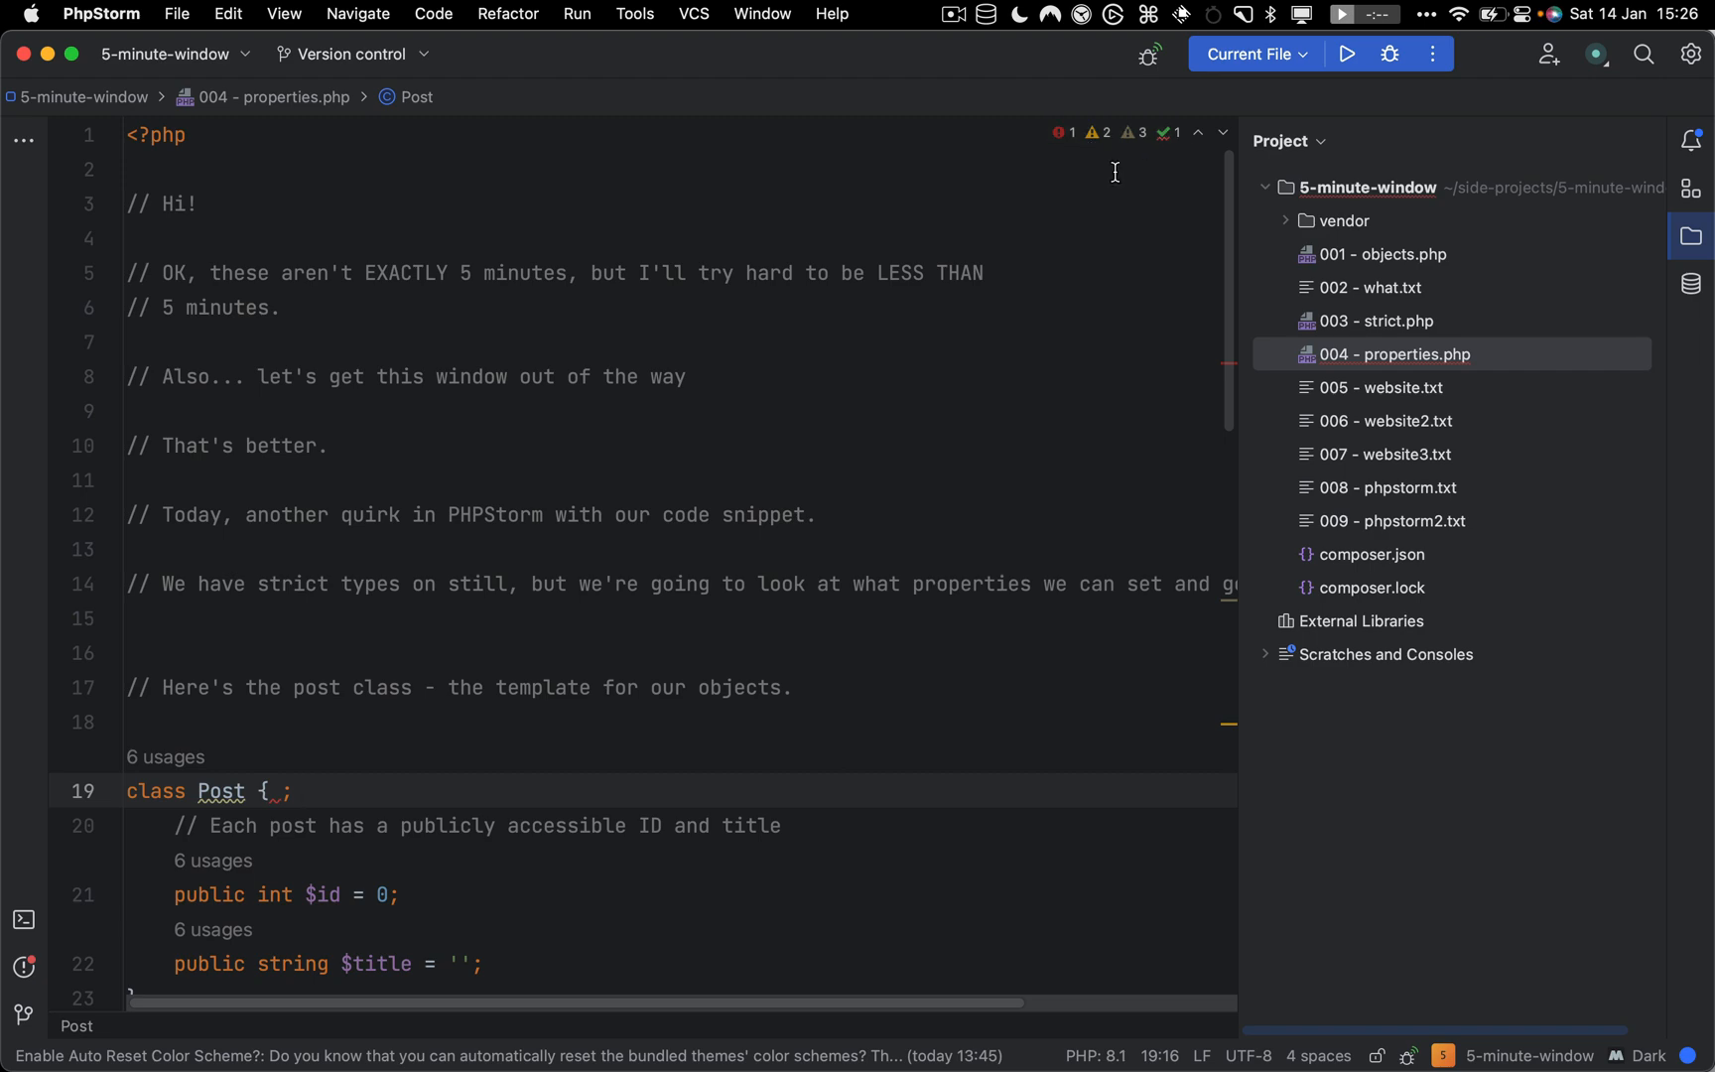
Back in 009 - phpstorm2.txt, extend the error bar line with "It's difficult to hide. Do this..."
key(super+e)
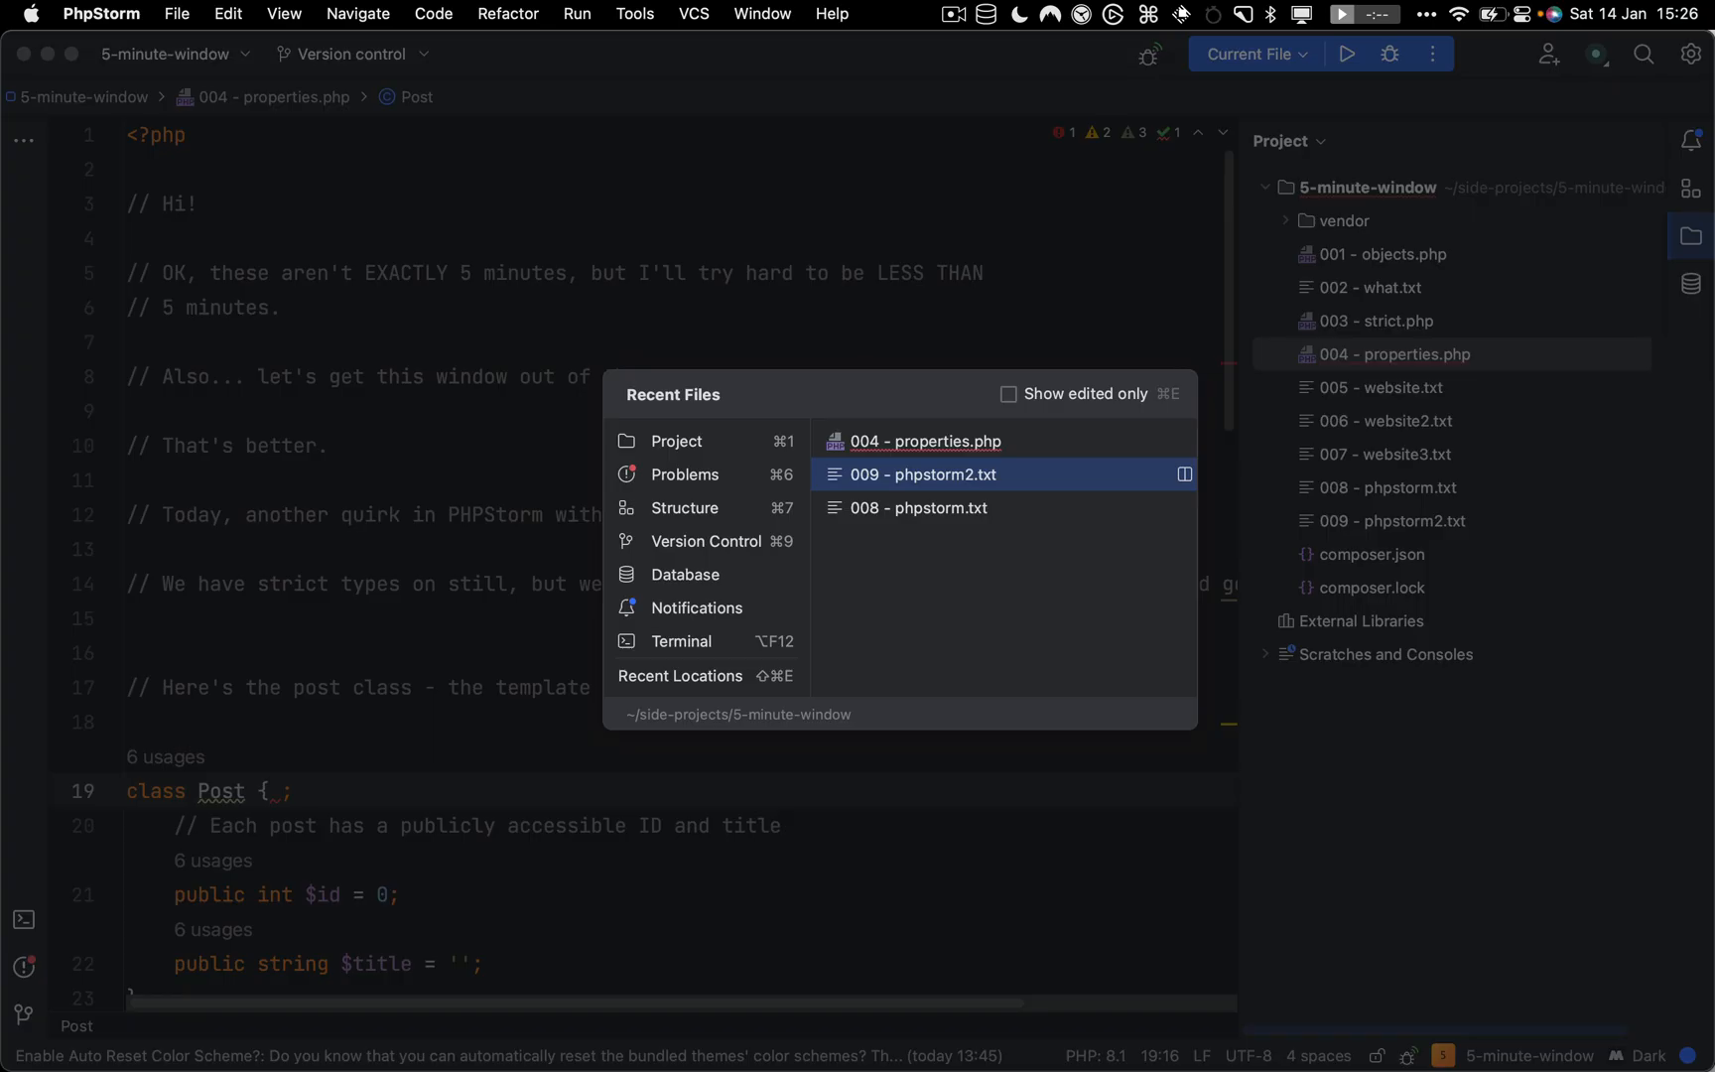
key(Return)
text(It')
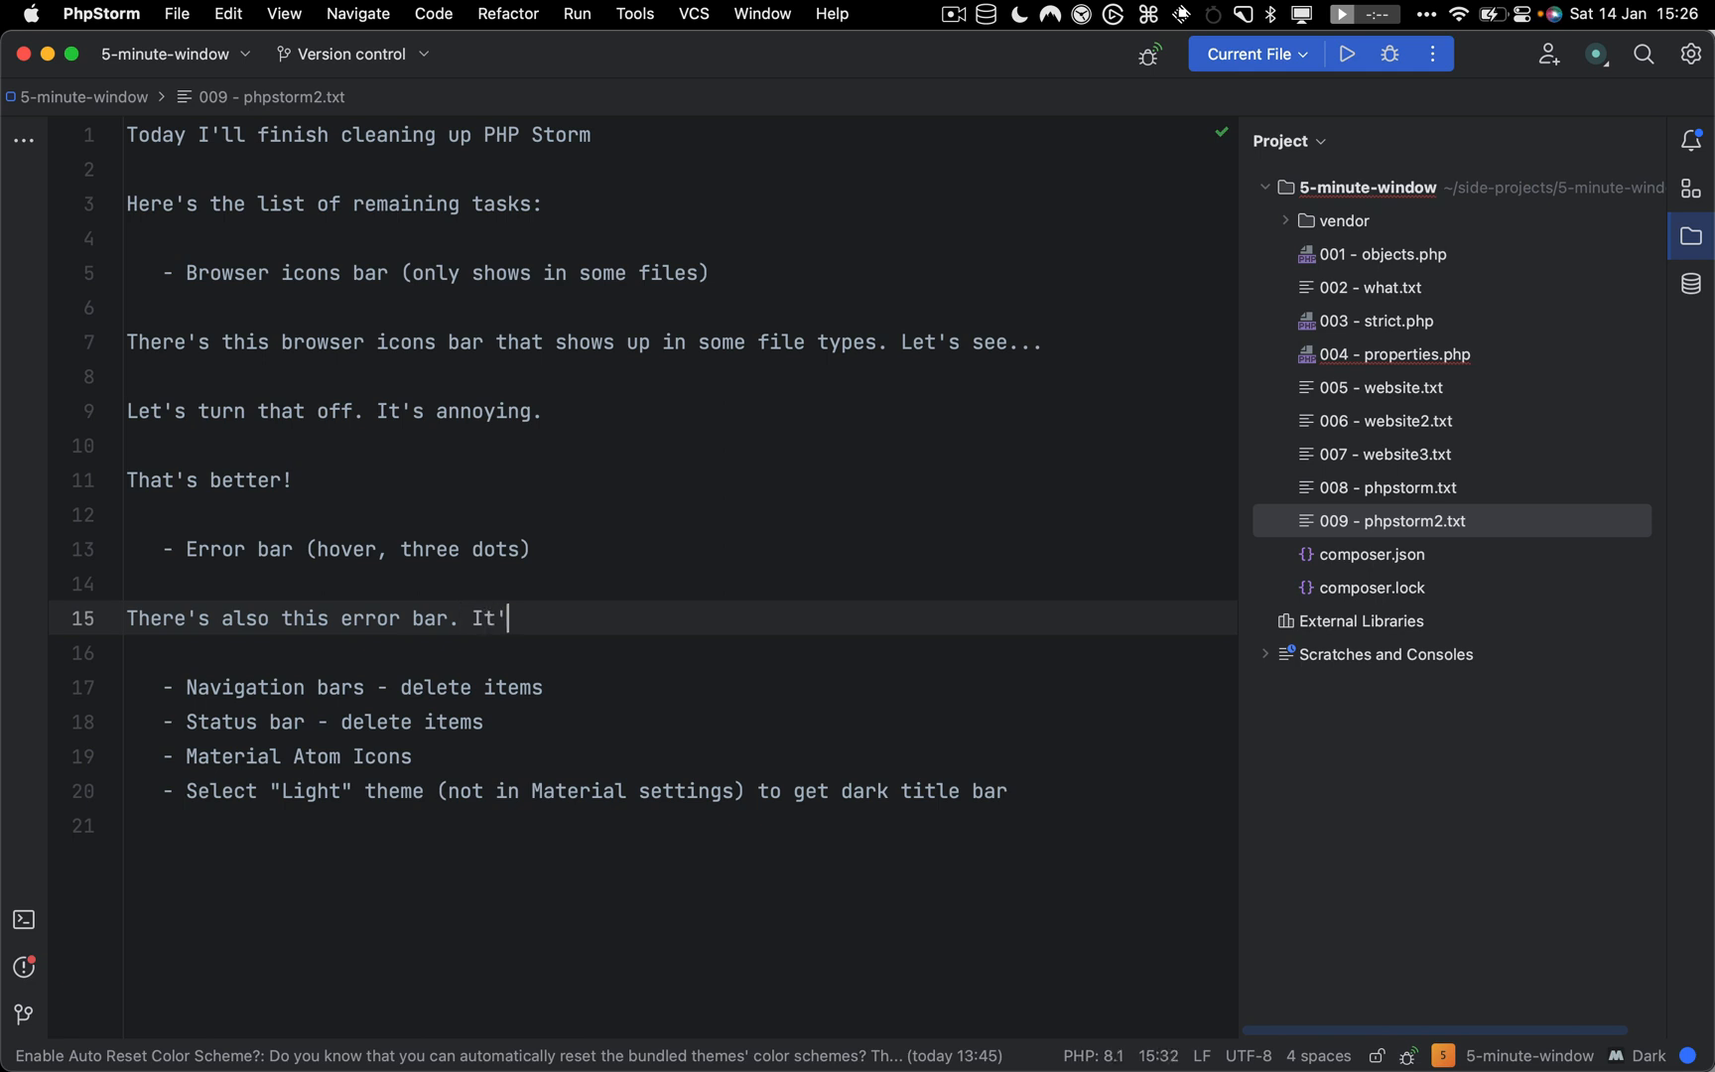
text(s difficult to hide. DO this)
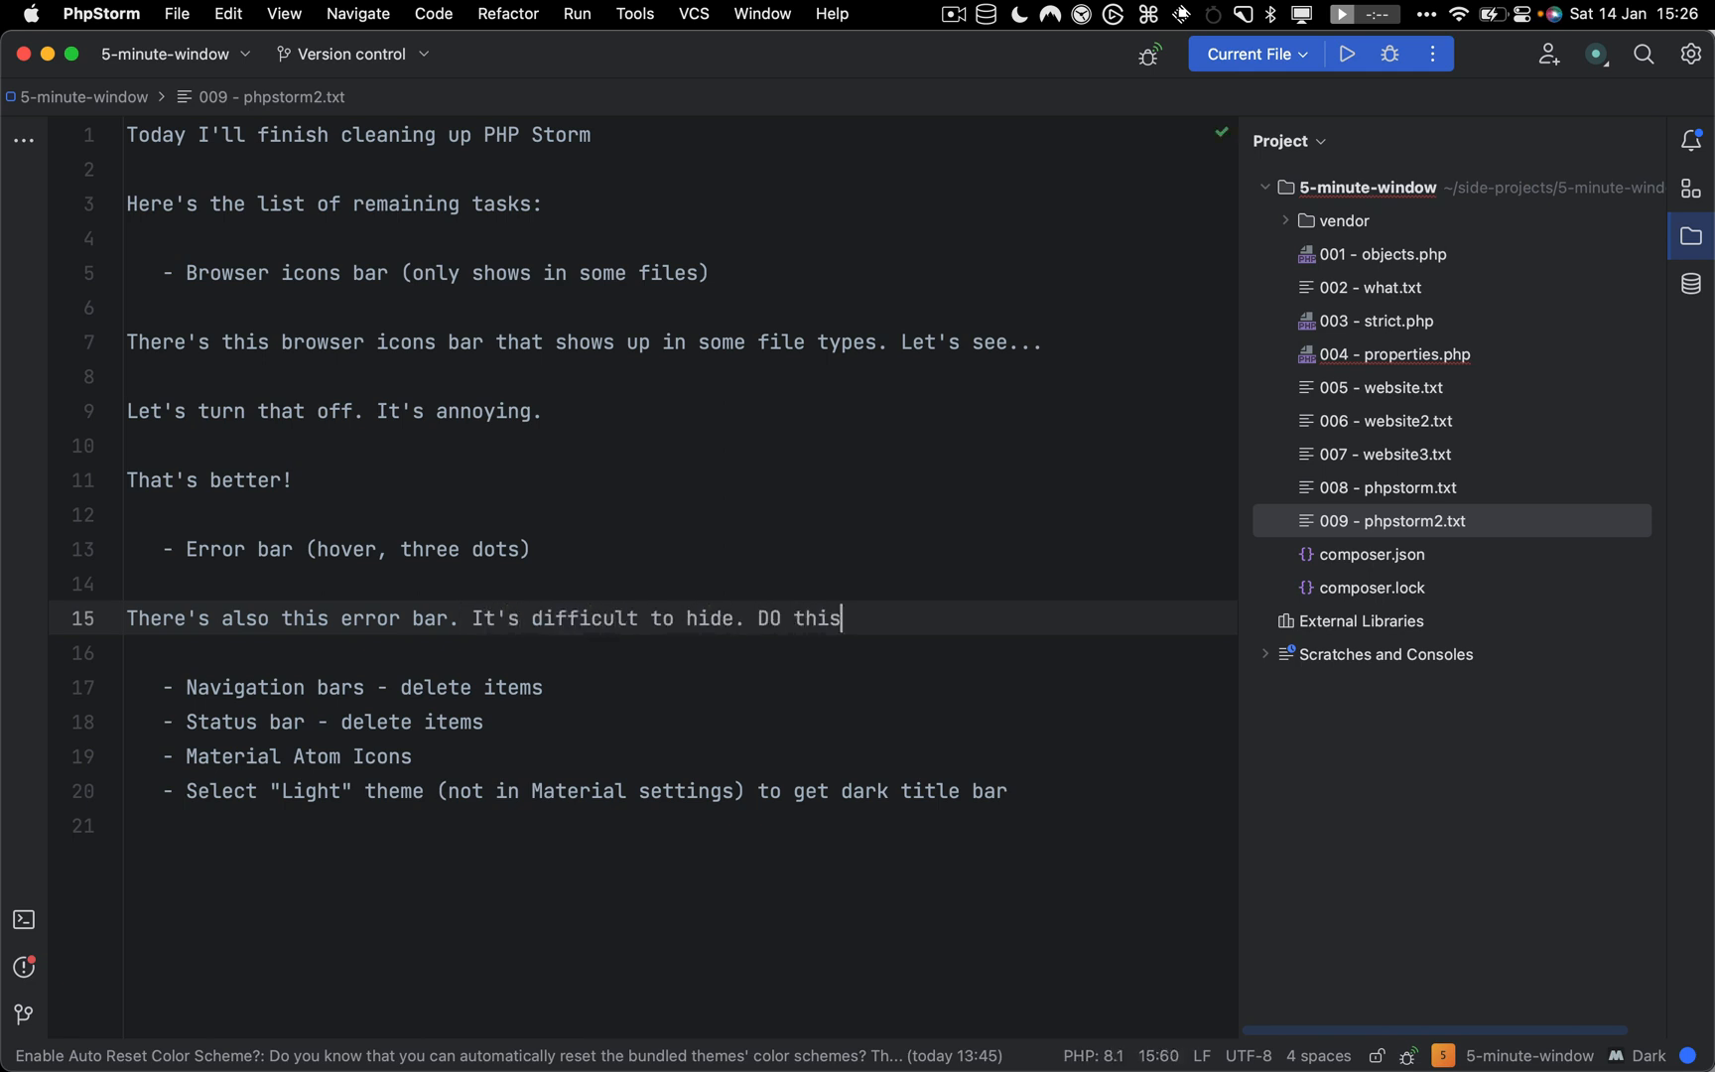
text(...)
key(Left)
key(Left)
key(Left)
key(Left)
key(Left)
key(Left)
key(Left)
key(BackSpace)
text(o)
key(super+Right)
Switch the error inspection bar in 004 - properties.php to Compact View
key(super+e)
key(Return)
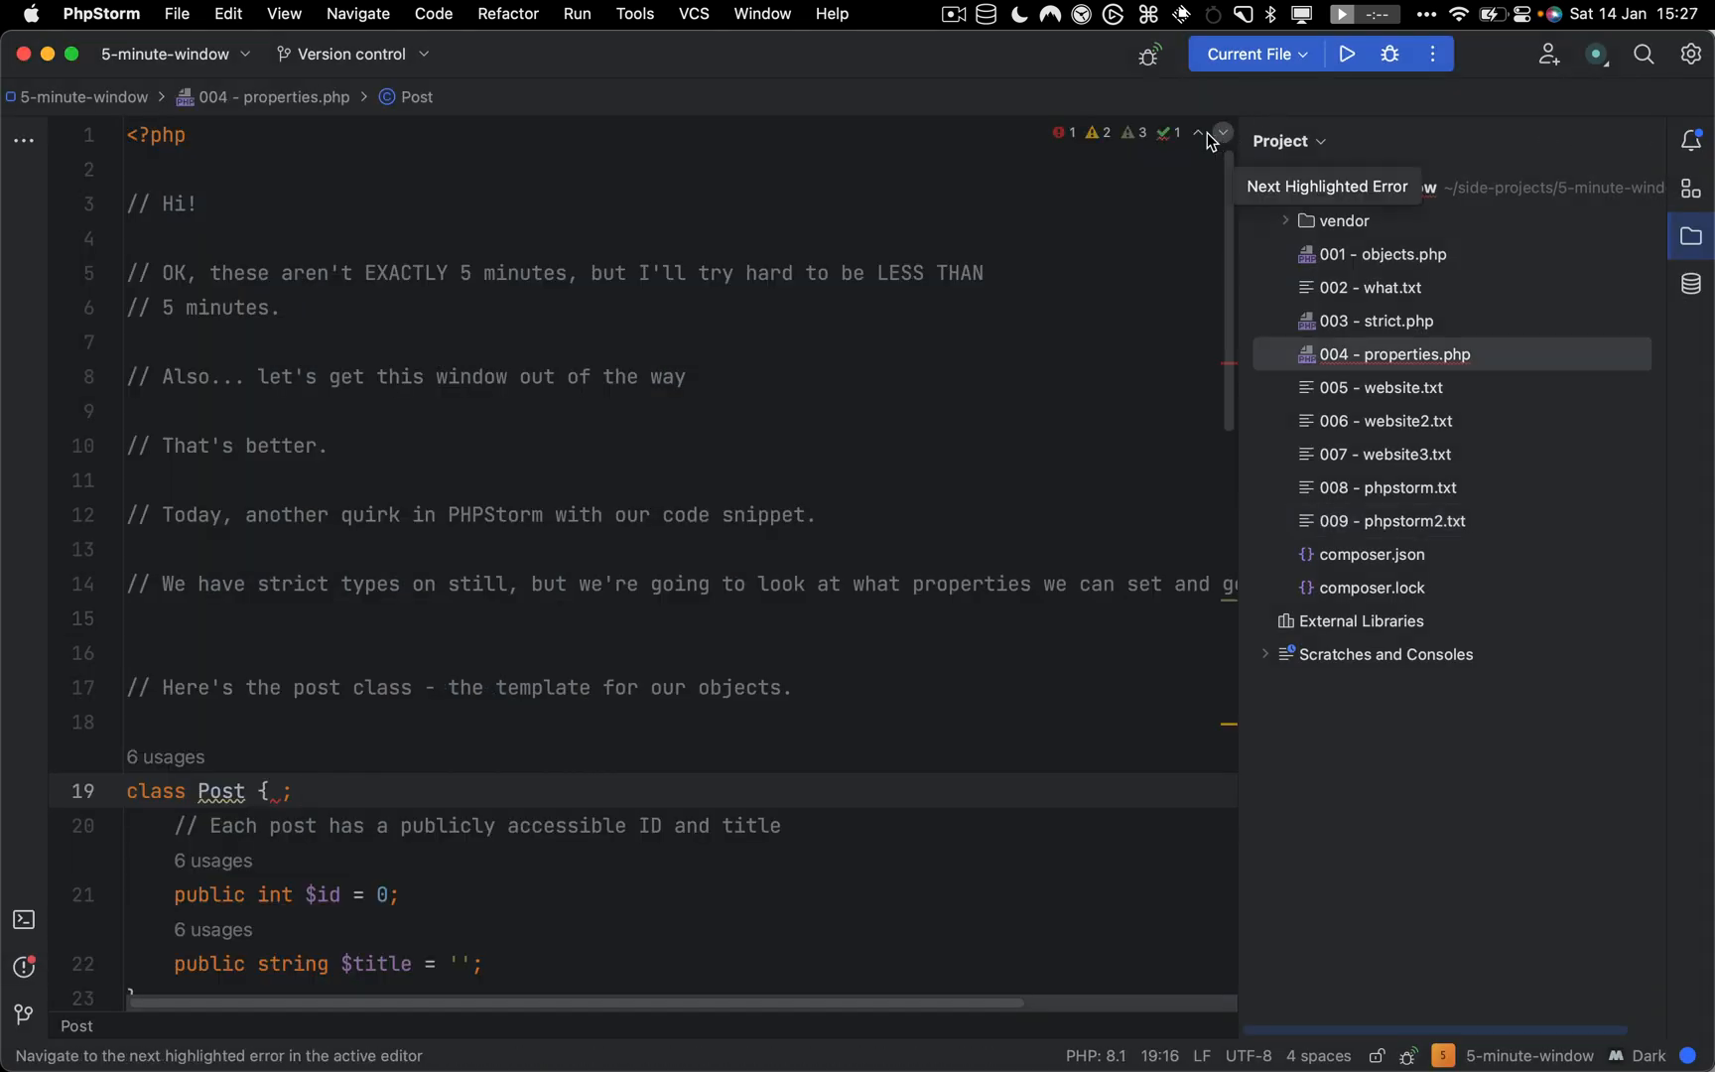
mouse_move(1175, 139)
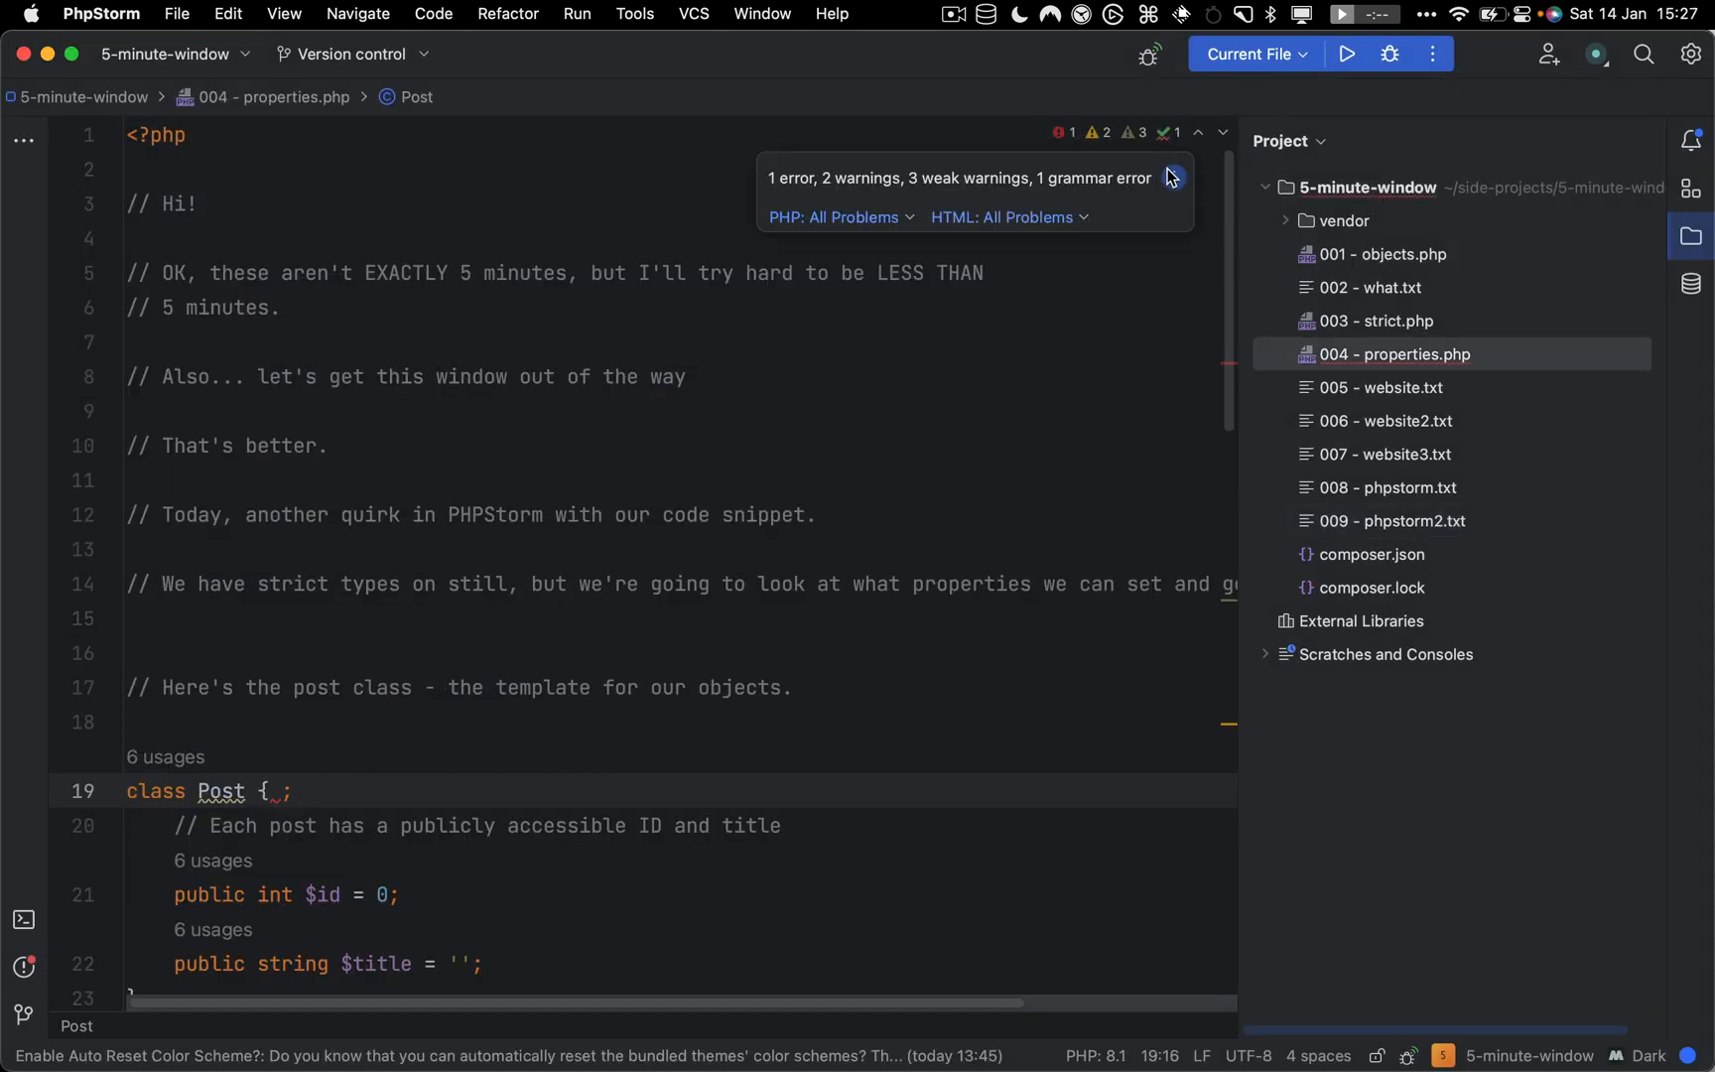
click(1175, 179)
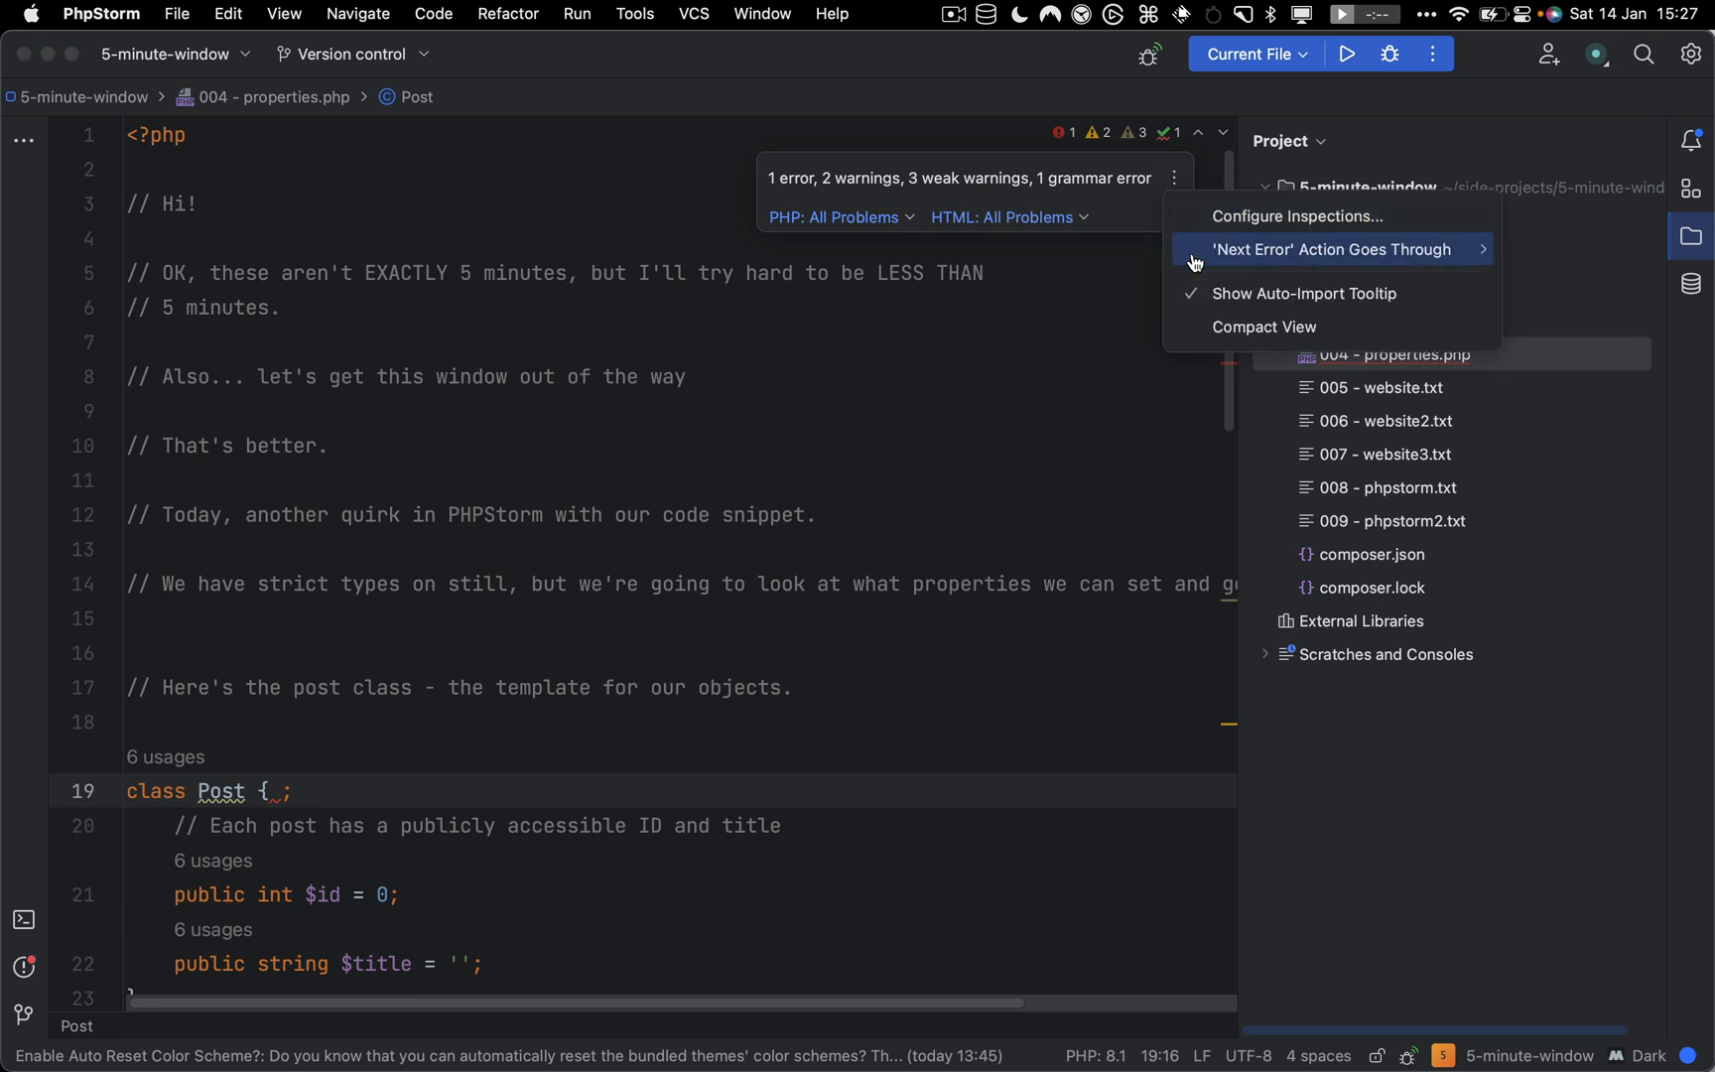
click(1267, 327)
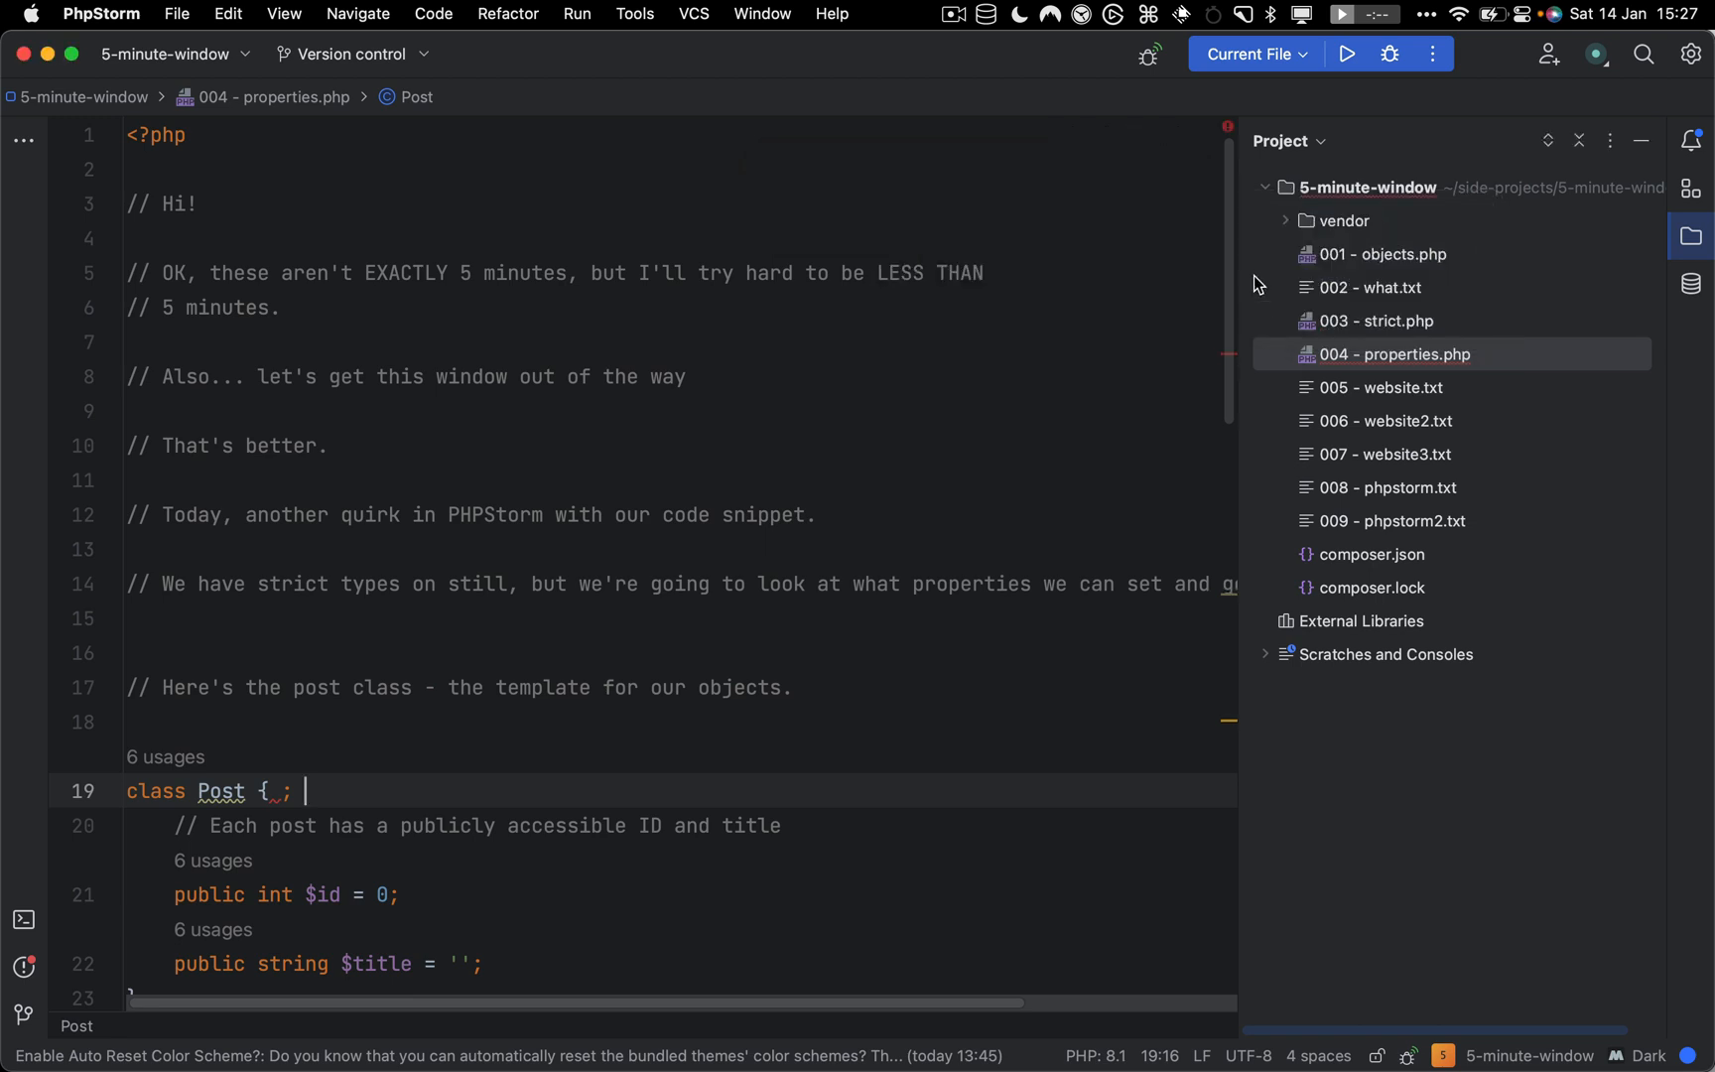
mouse_move(1230, 135)
Back in 009 - phpstorm2.txt, add the paragraph "That's better - errors are shown inline and in the scroll bar anyway." below the error bar line
key(super+e)
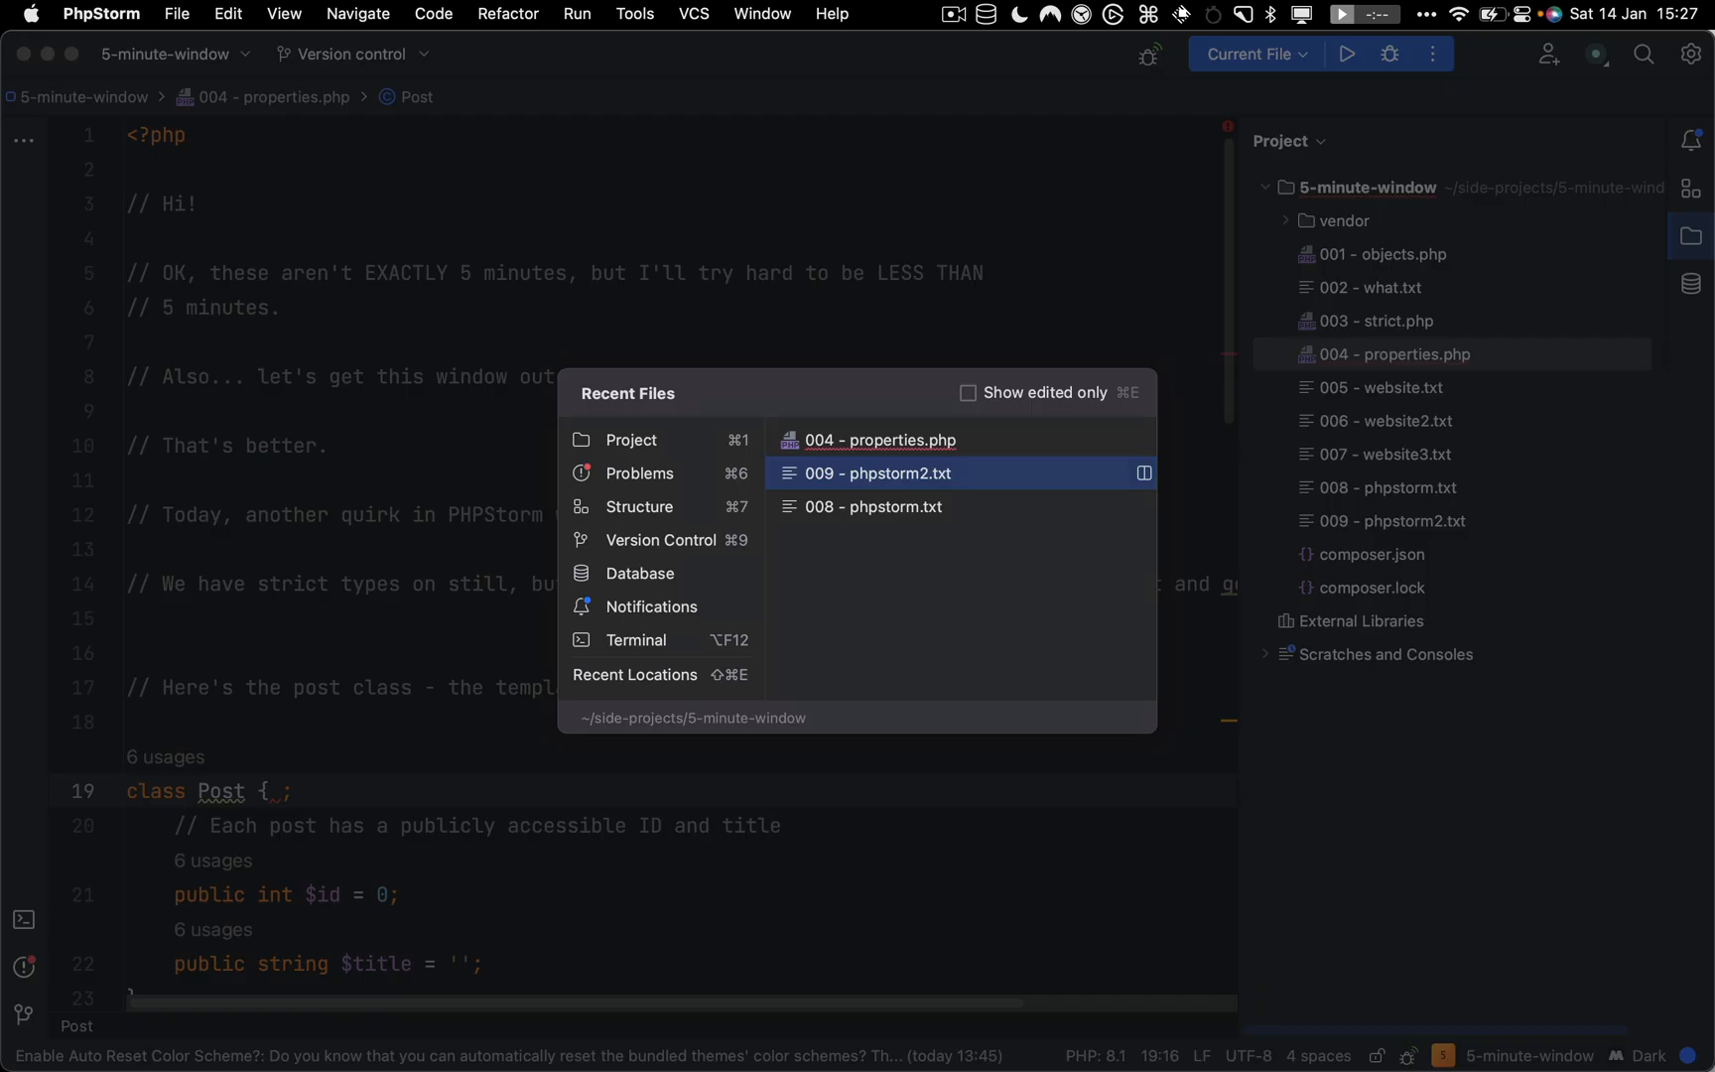
key(Return)
key(Return)
key(Return)
text(That's)
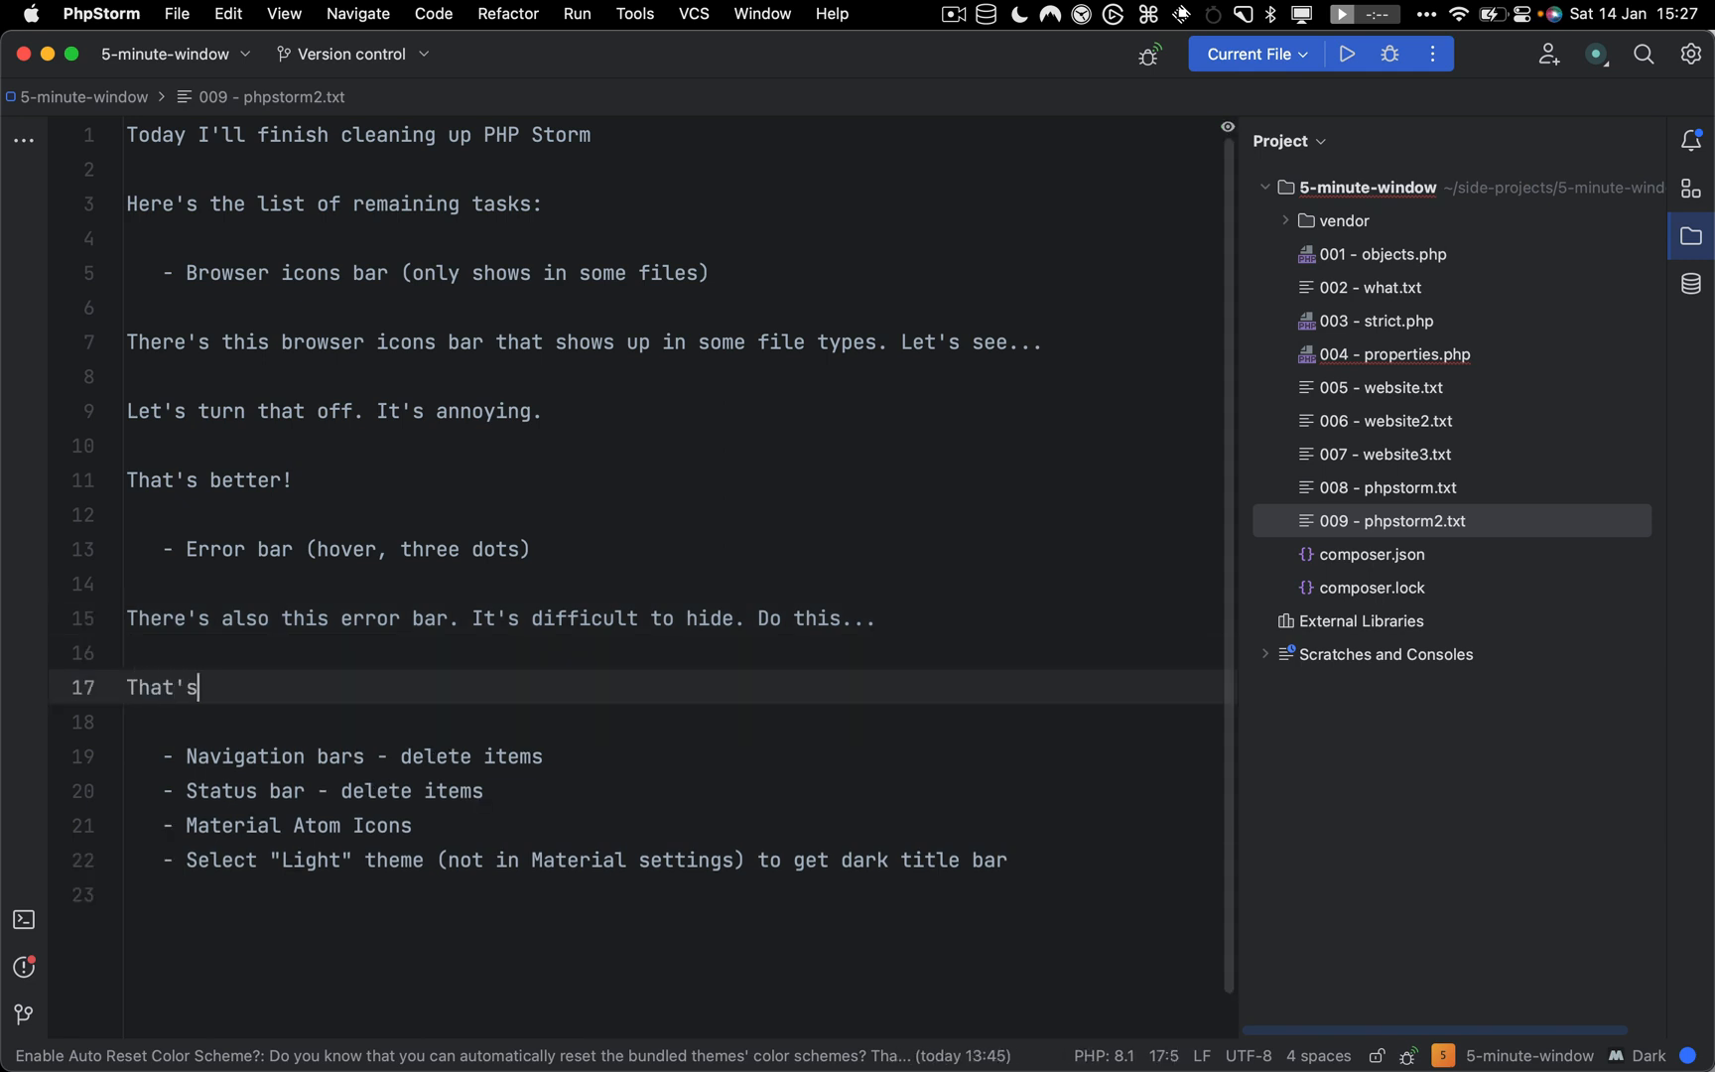
text( better - errrors are)
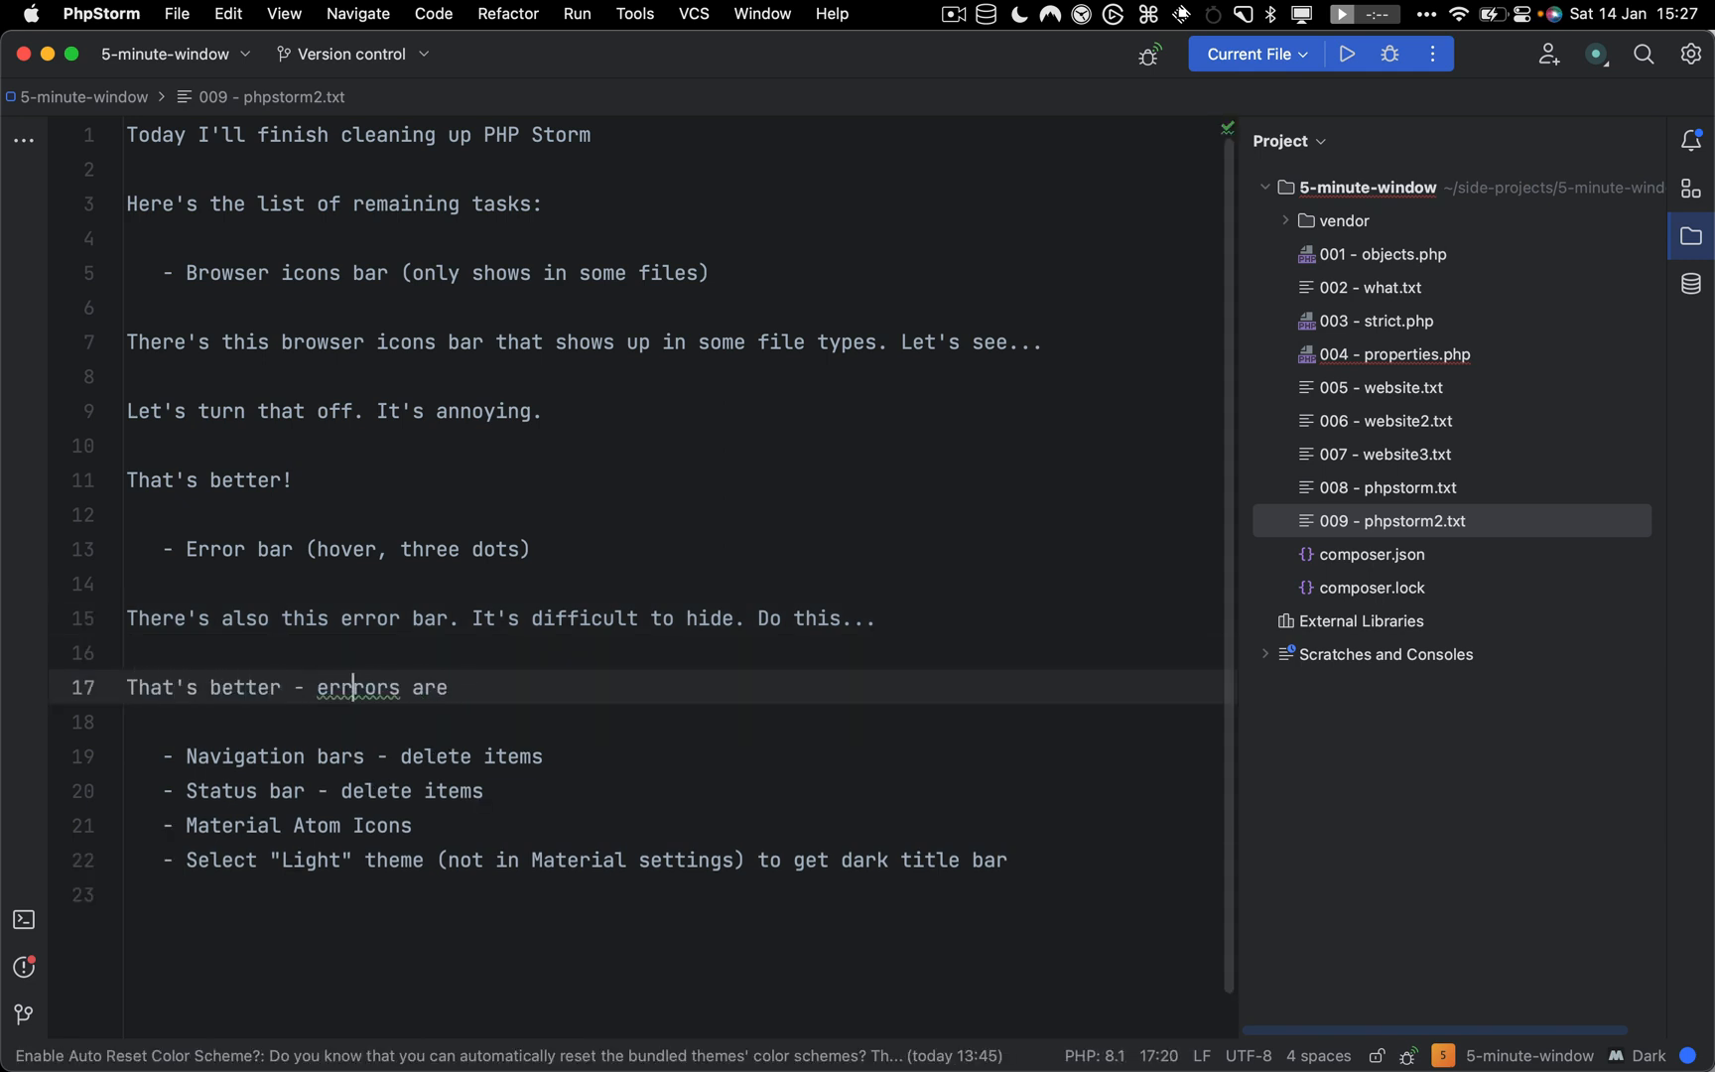
key(BackSpace)
key(End)
text(shown inl)
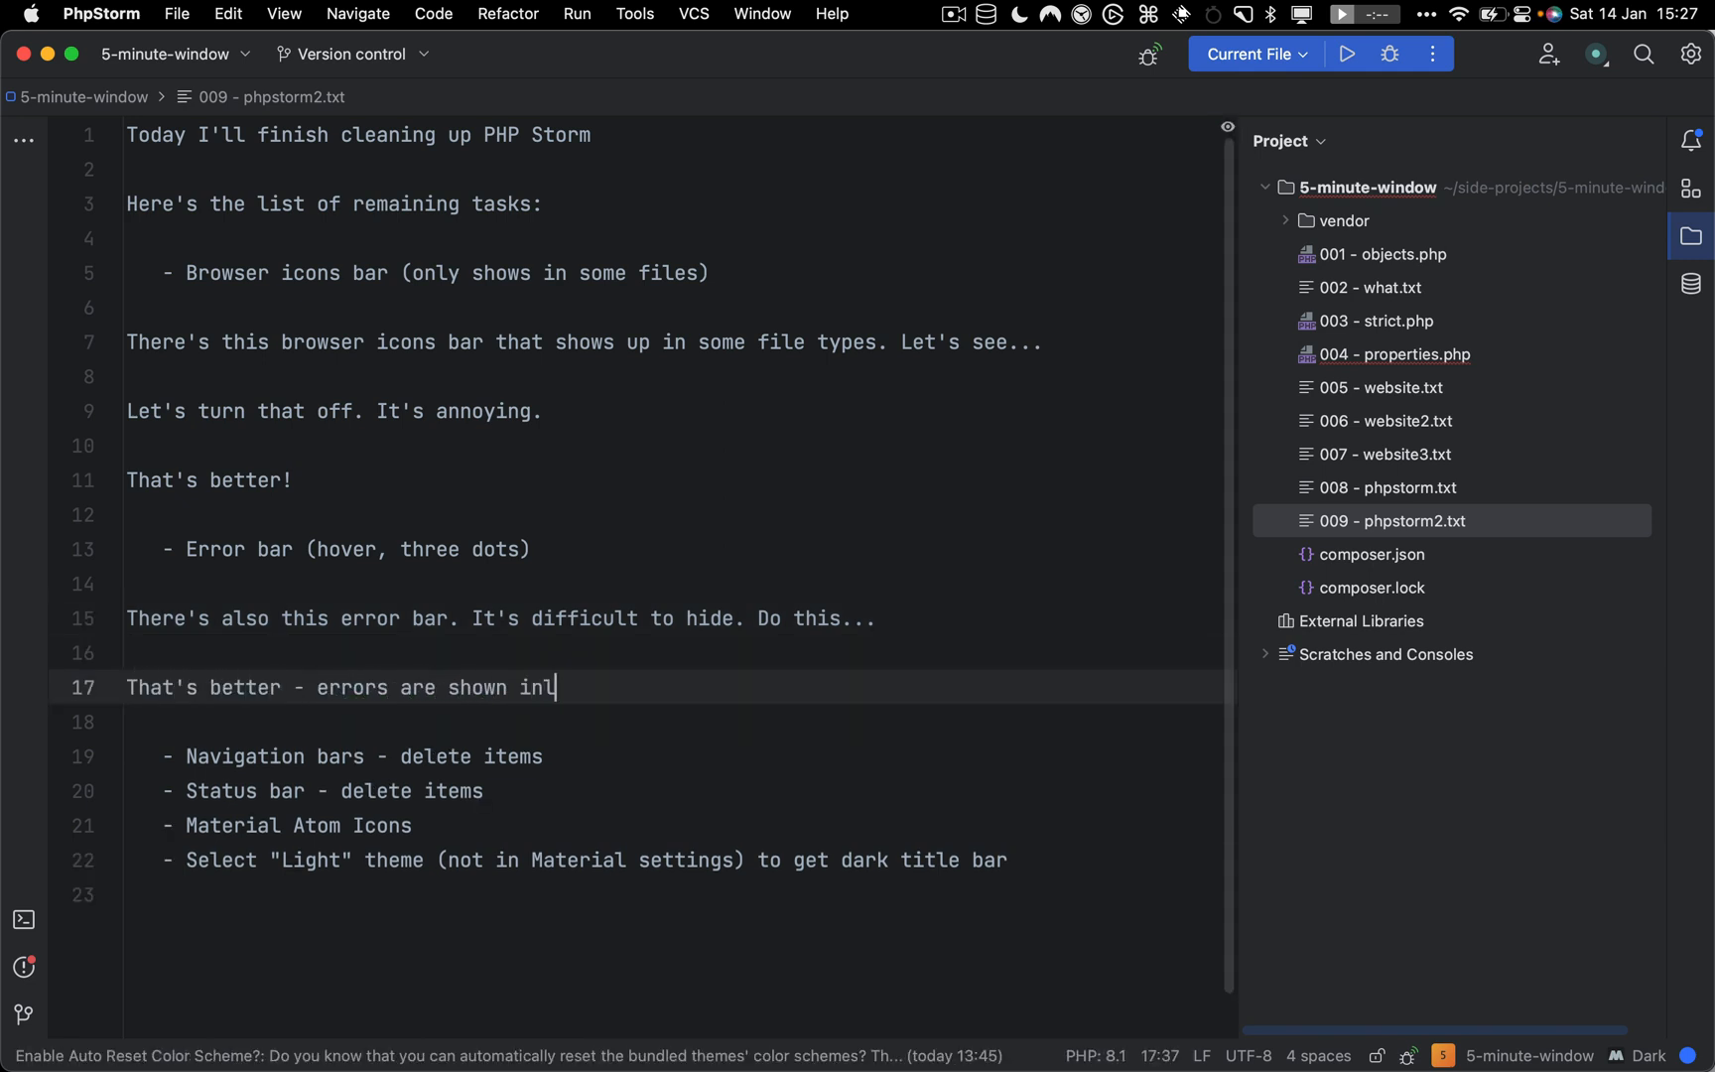
text(ine and in the scroll bar anywah.)
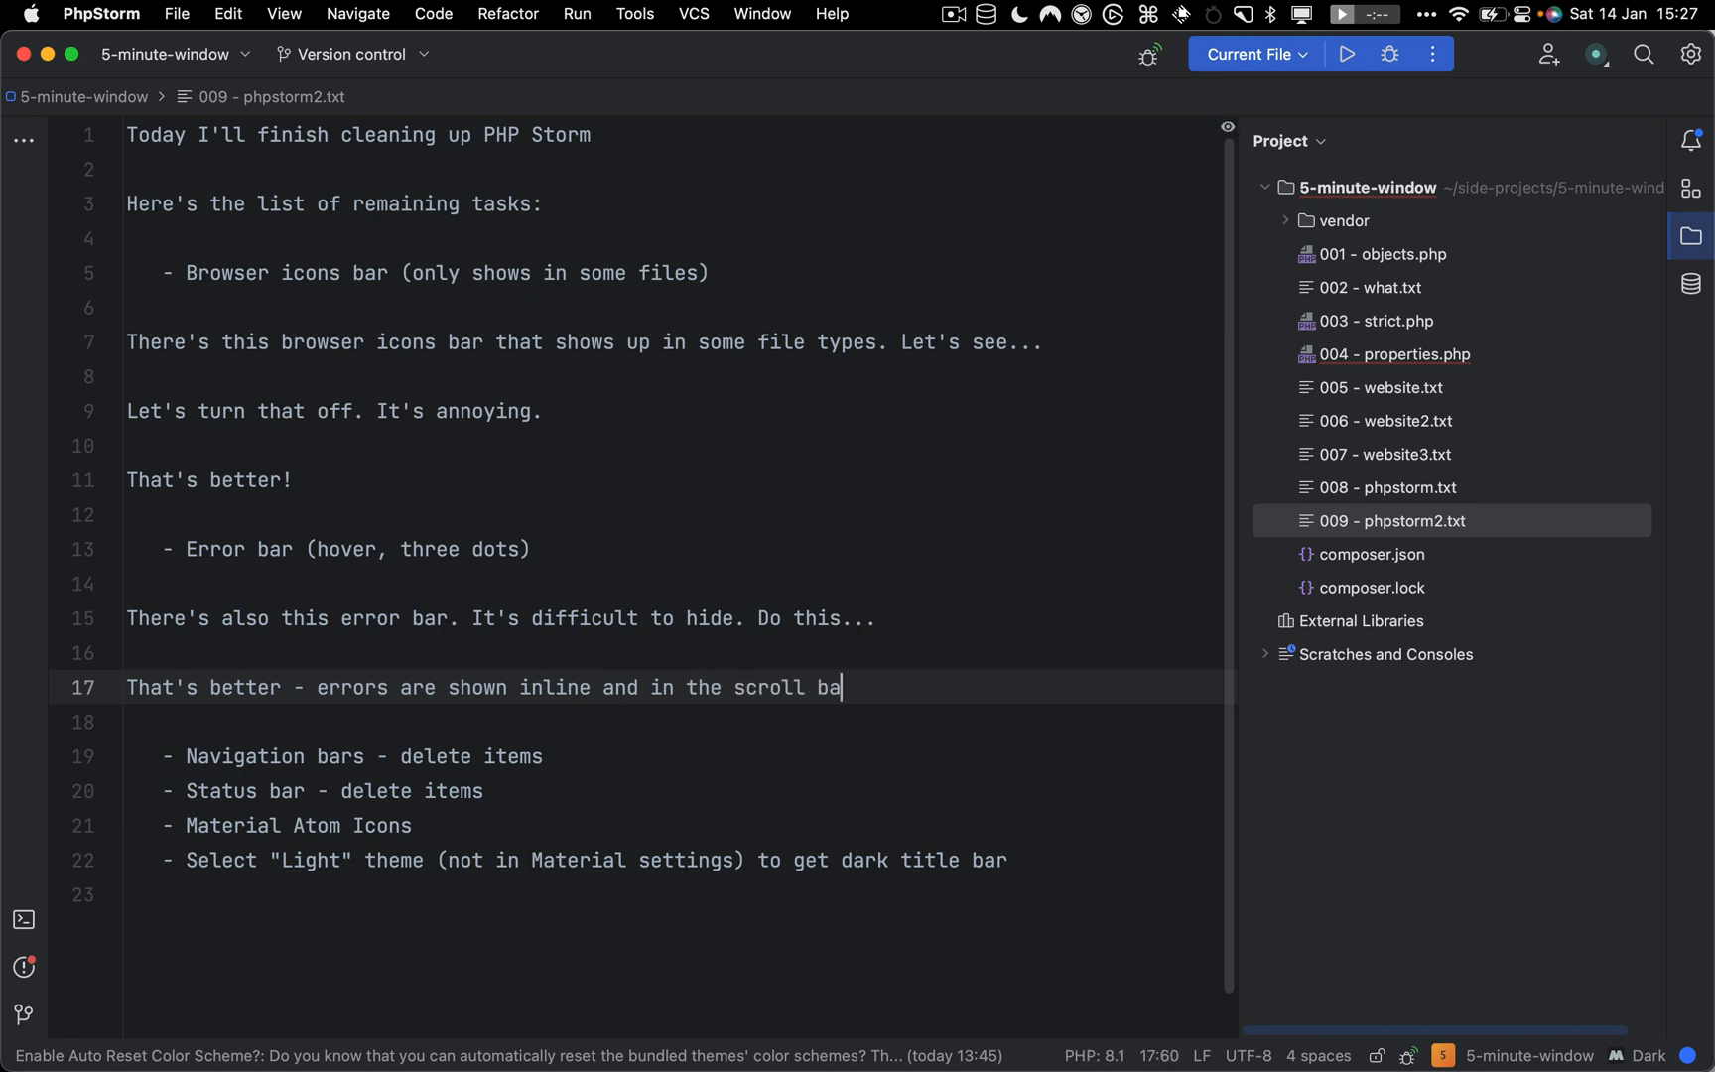
key(BackSpace)
key(BackSpace)
text(y.)
Below the Navigation bars item, add "You can clean up the navigation bars as you like." as a separate paragraph
key(Down)
key(Down)
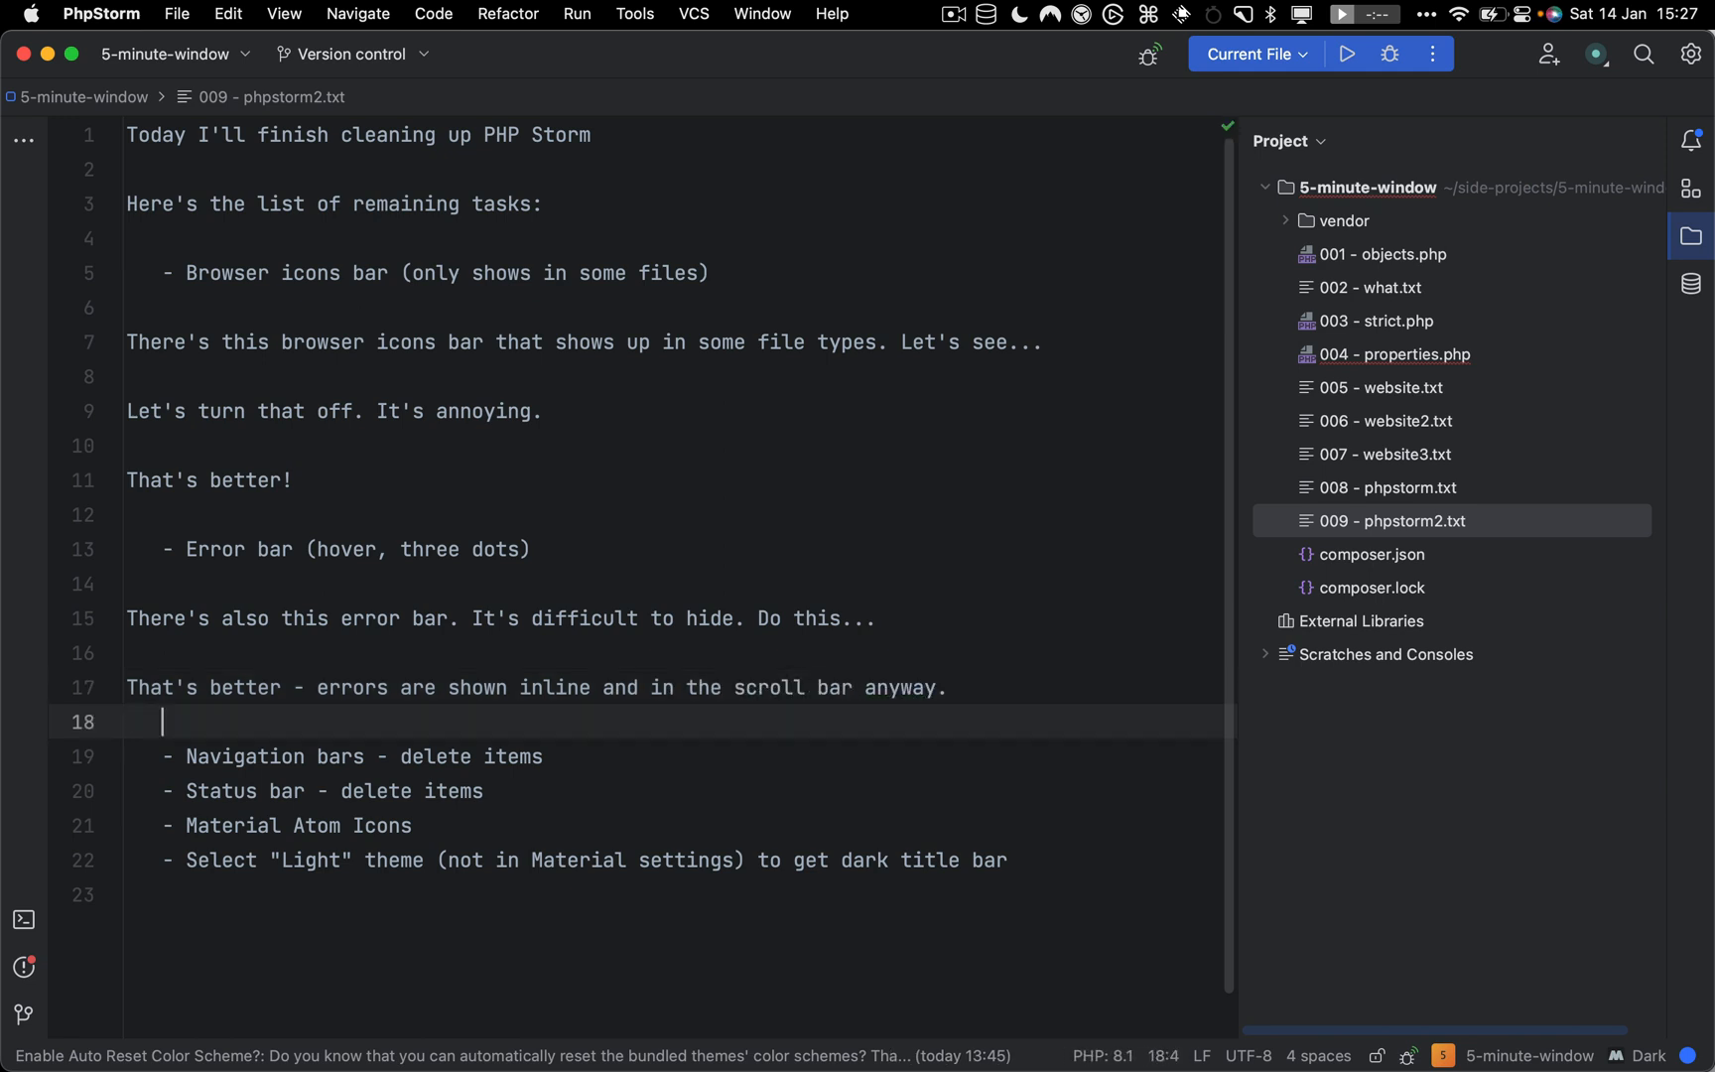
key(Return)
key(Return)
key(Up)
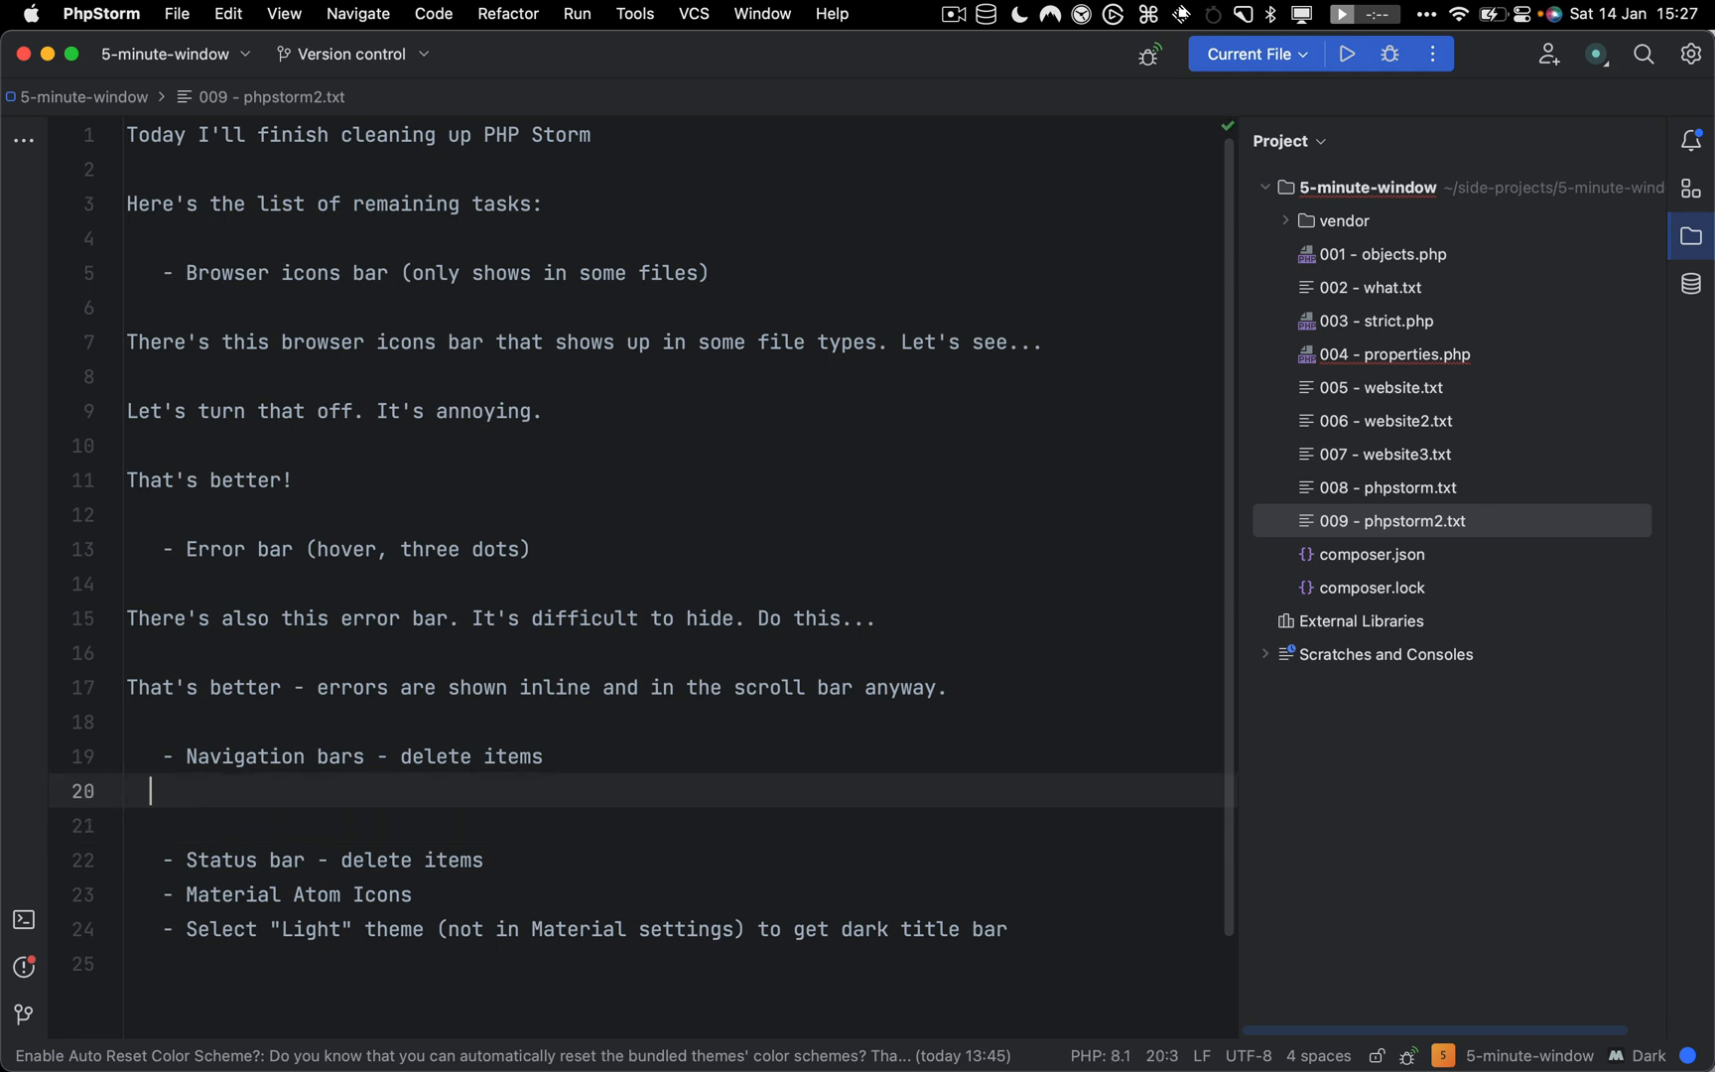
key(Return)
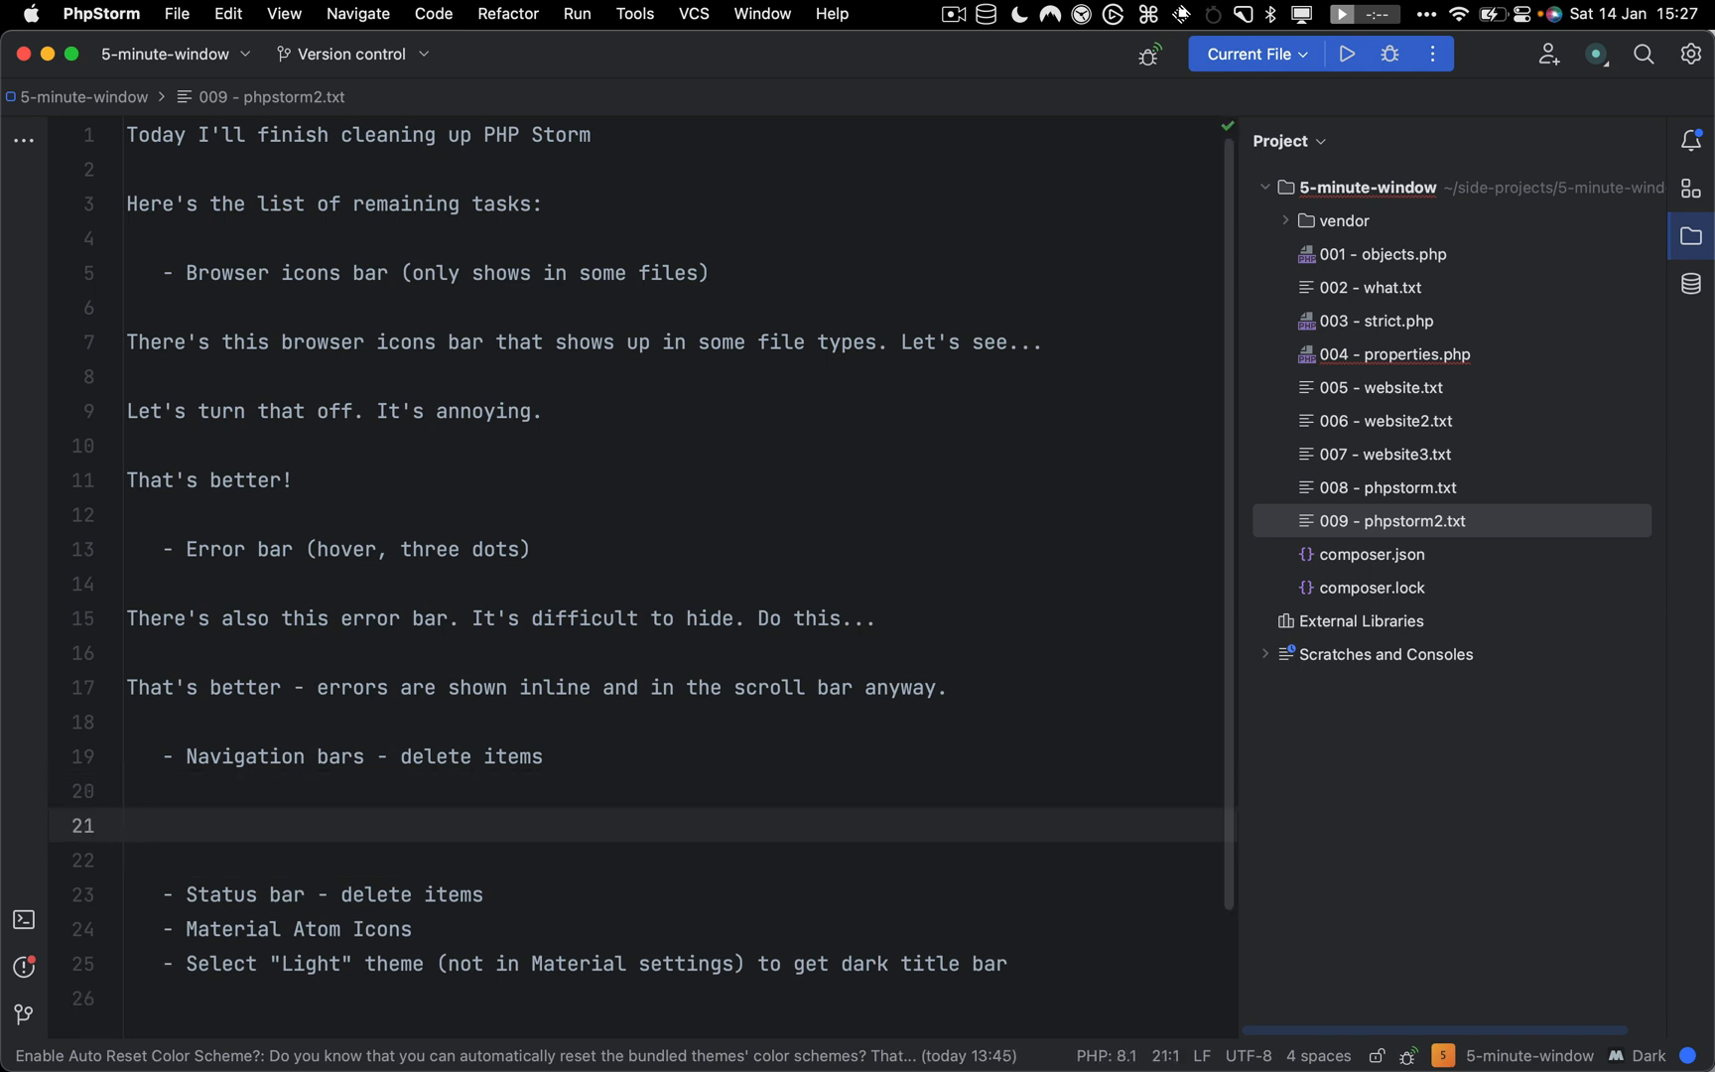
text(You can clean )
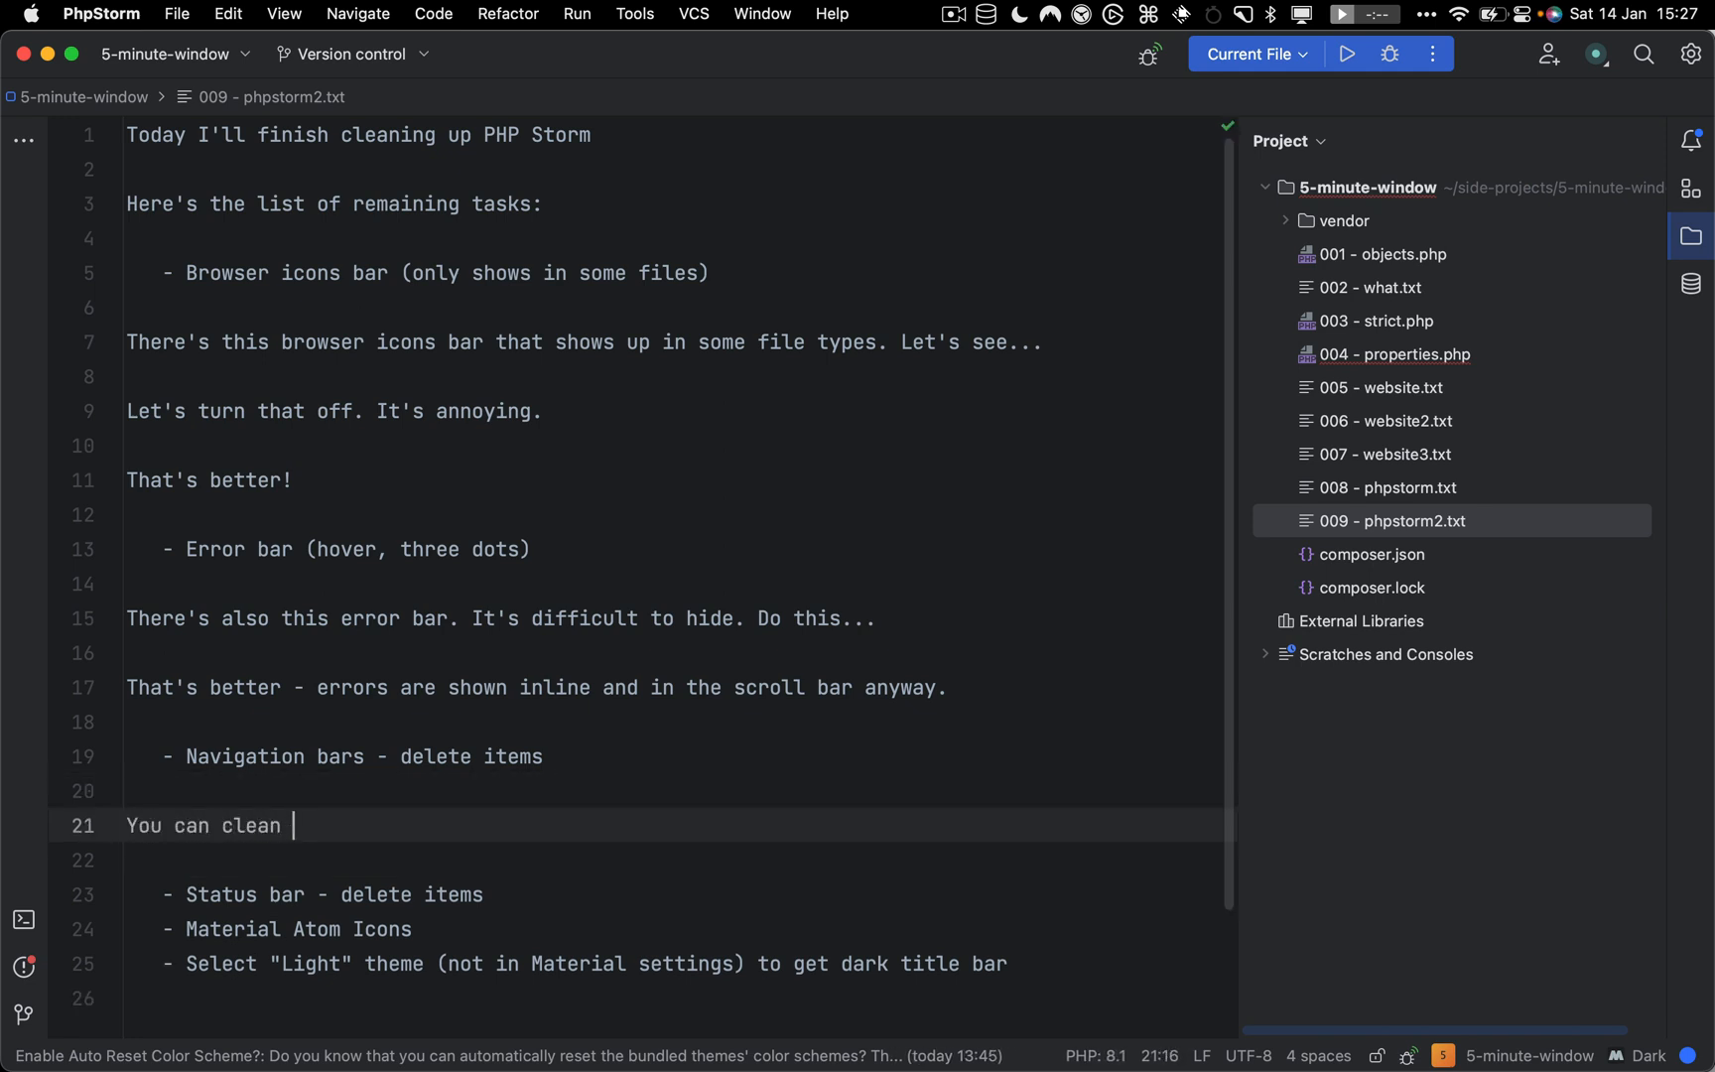
text(up the navigation bars as you like.)
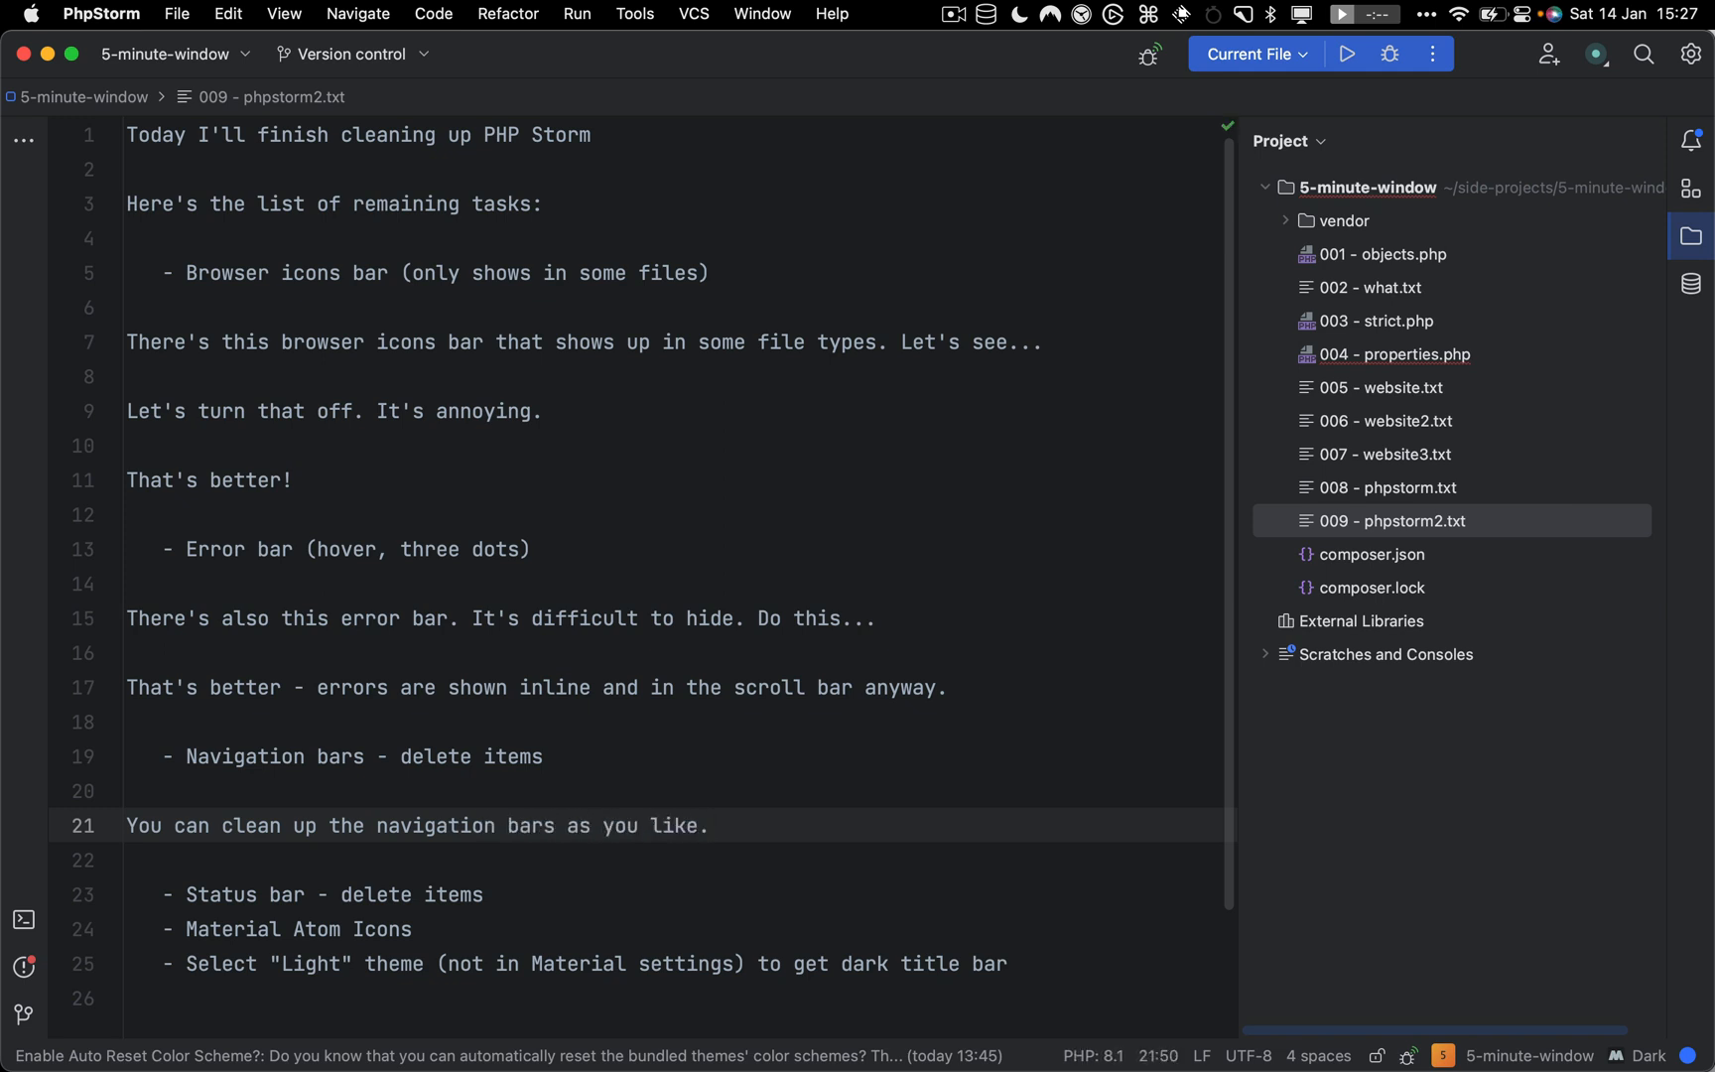
In the Menus and Toolbars settings, remove Material Theme from Main Toolbar Right
key(super+comma)
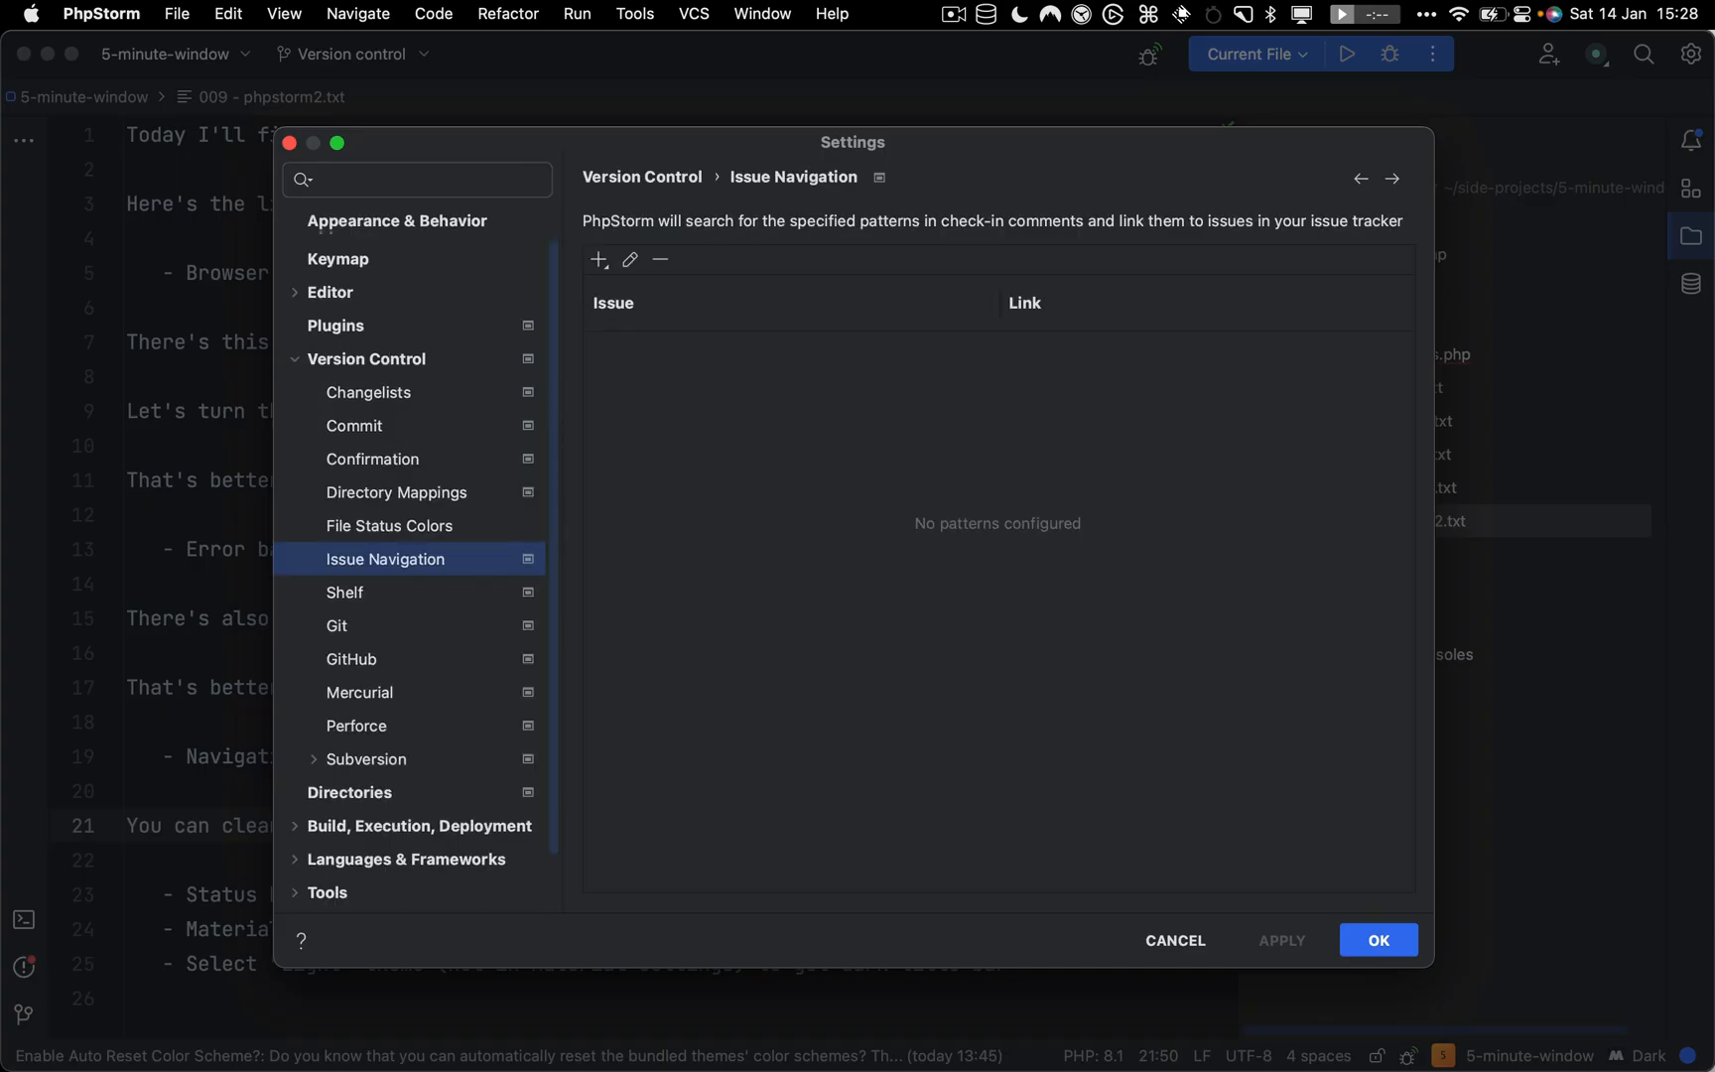
text(Toolbars)
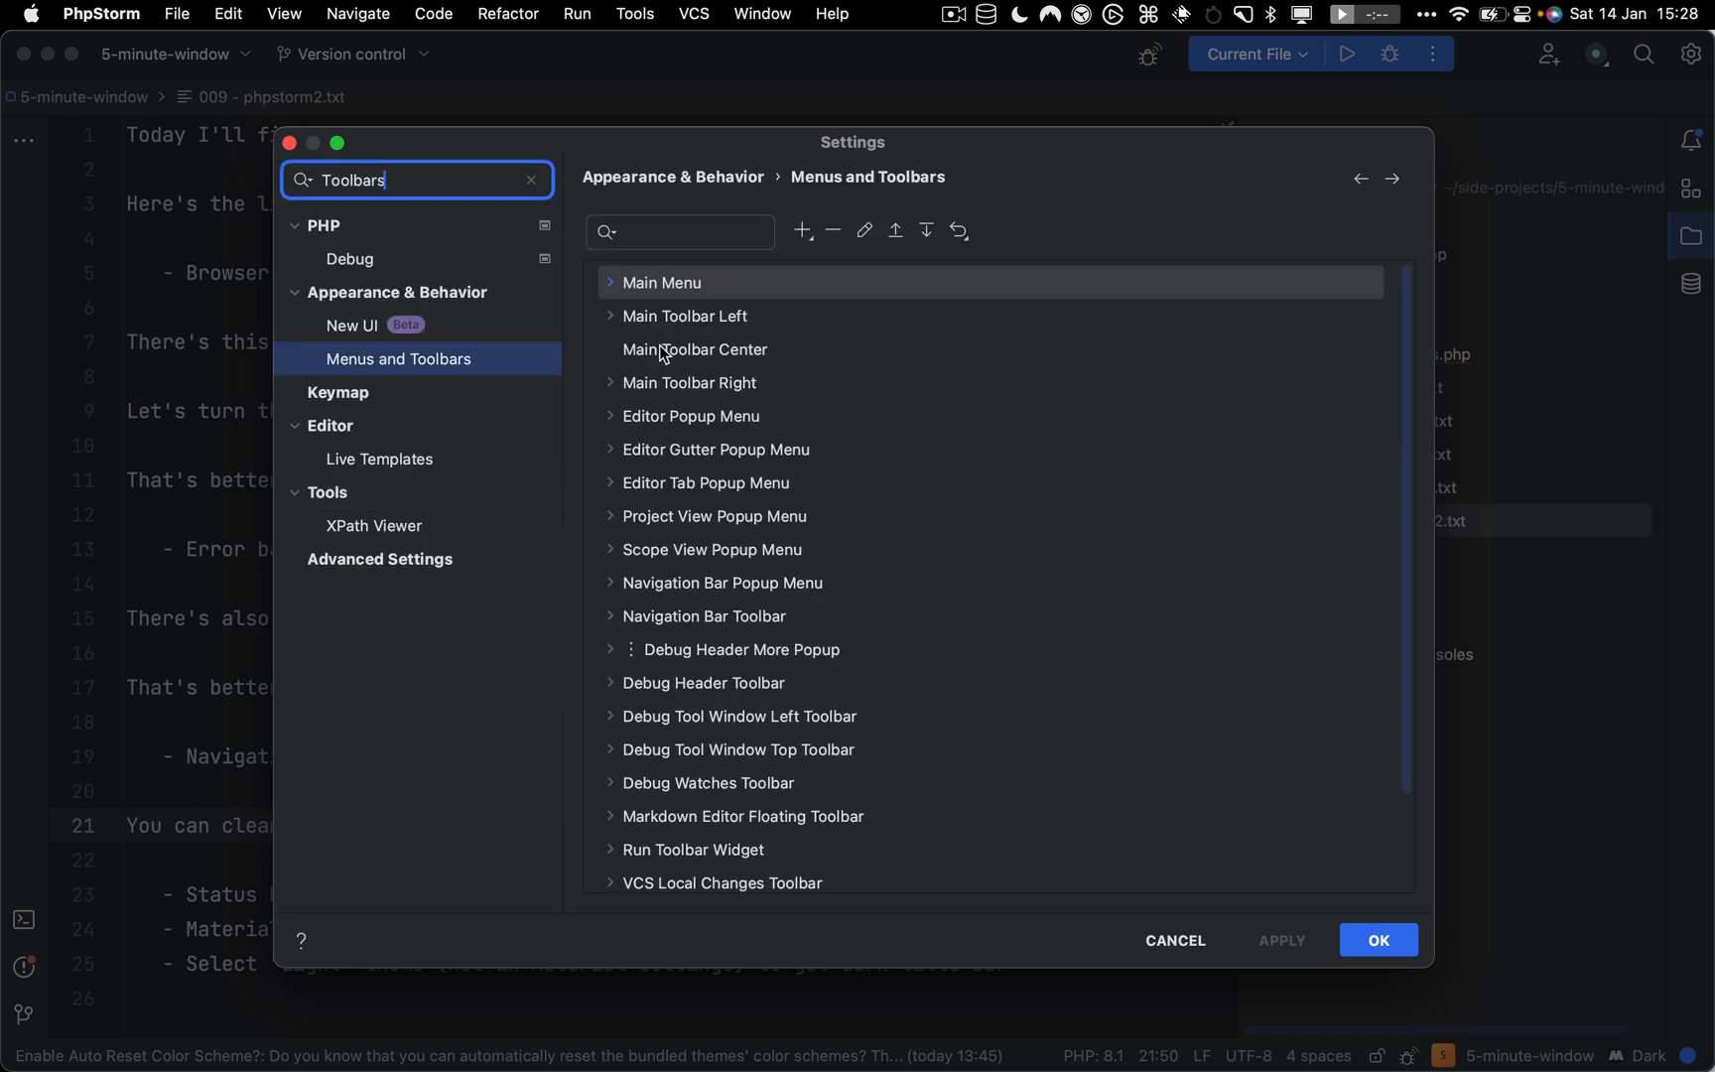
click(609, 383)
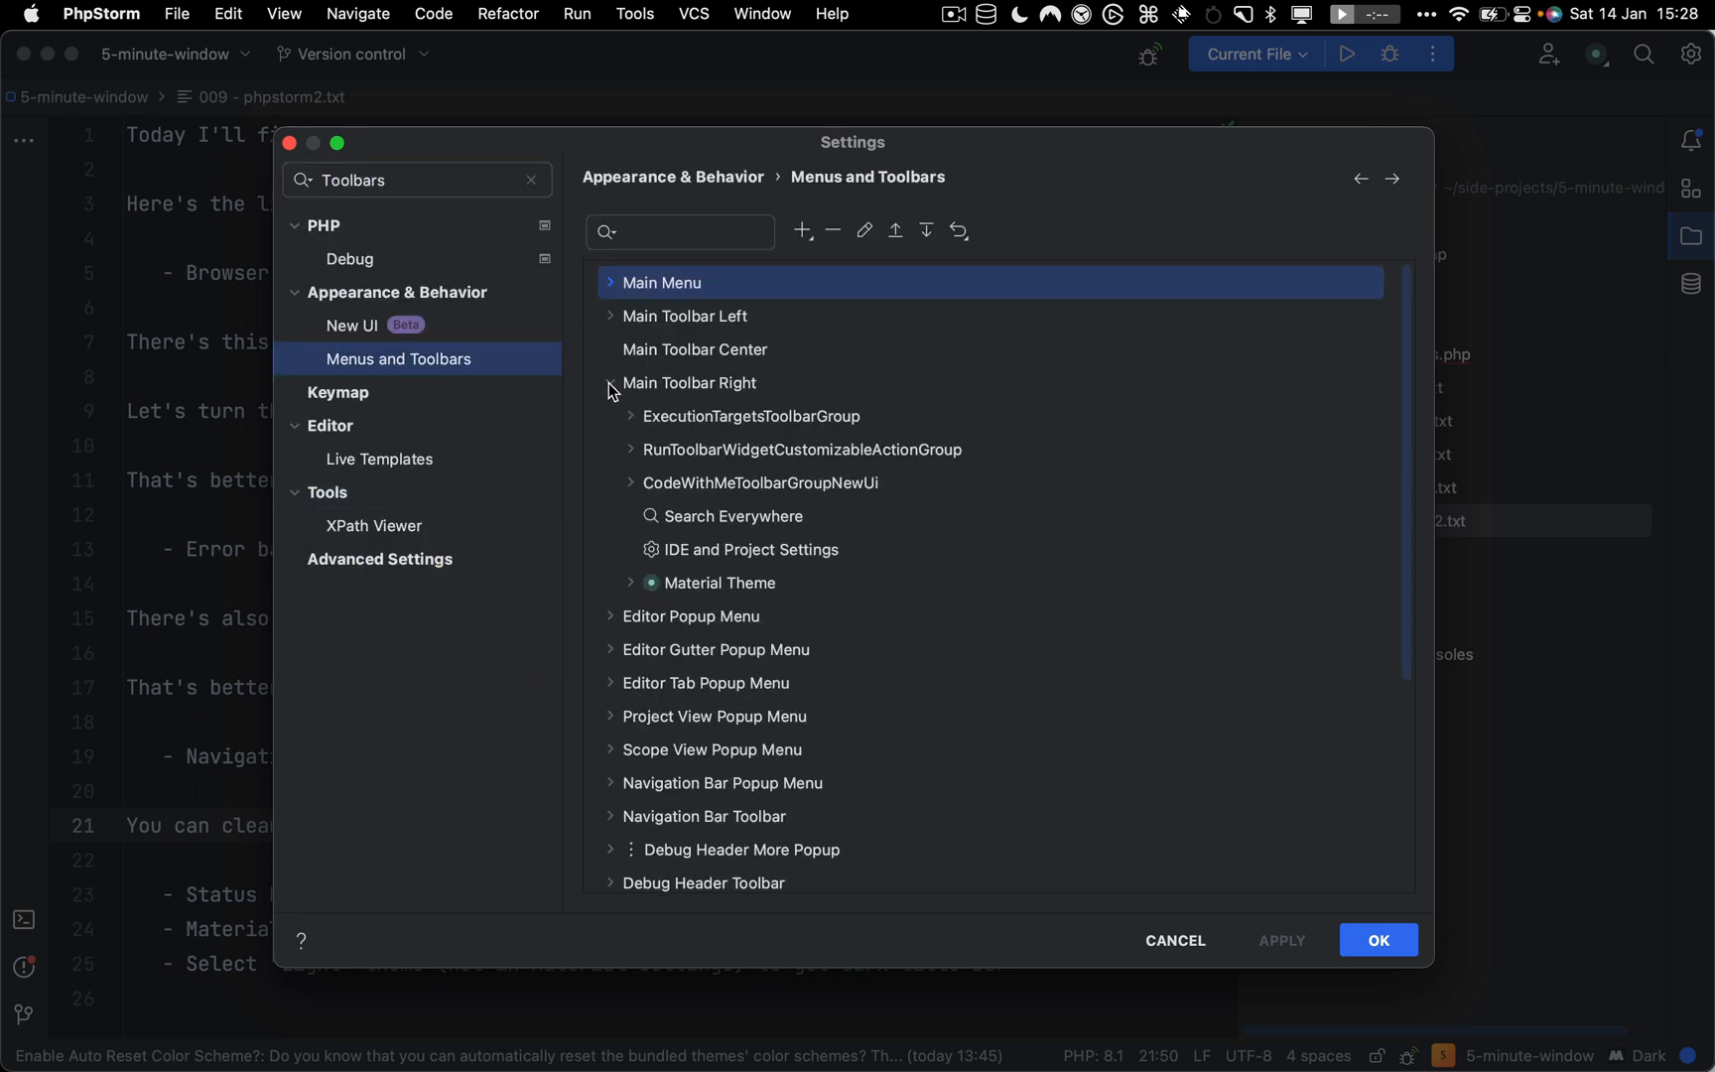
click(715, 588)
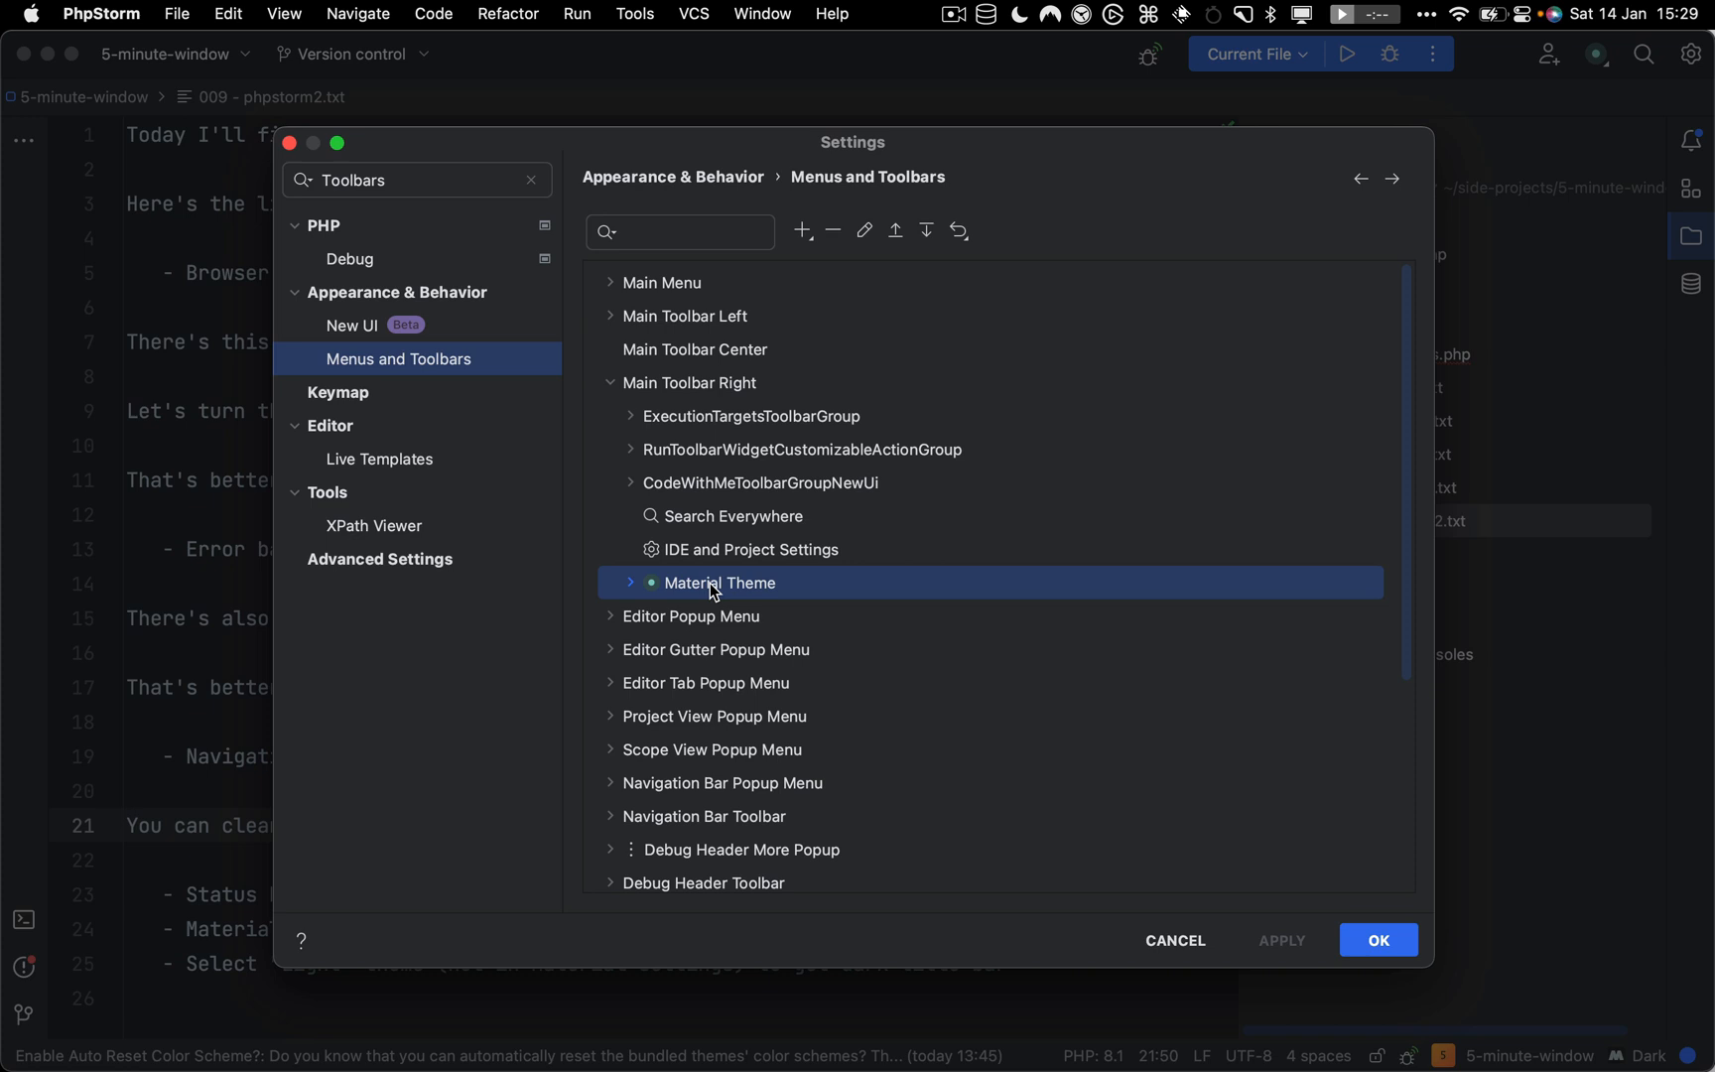
click(834, 232)
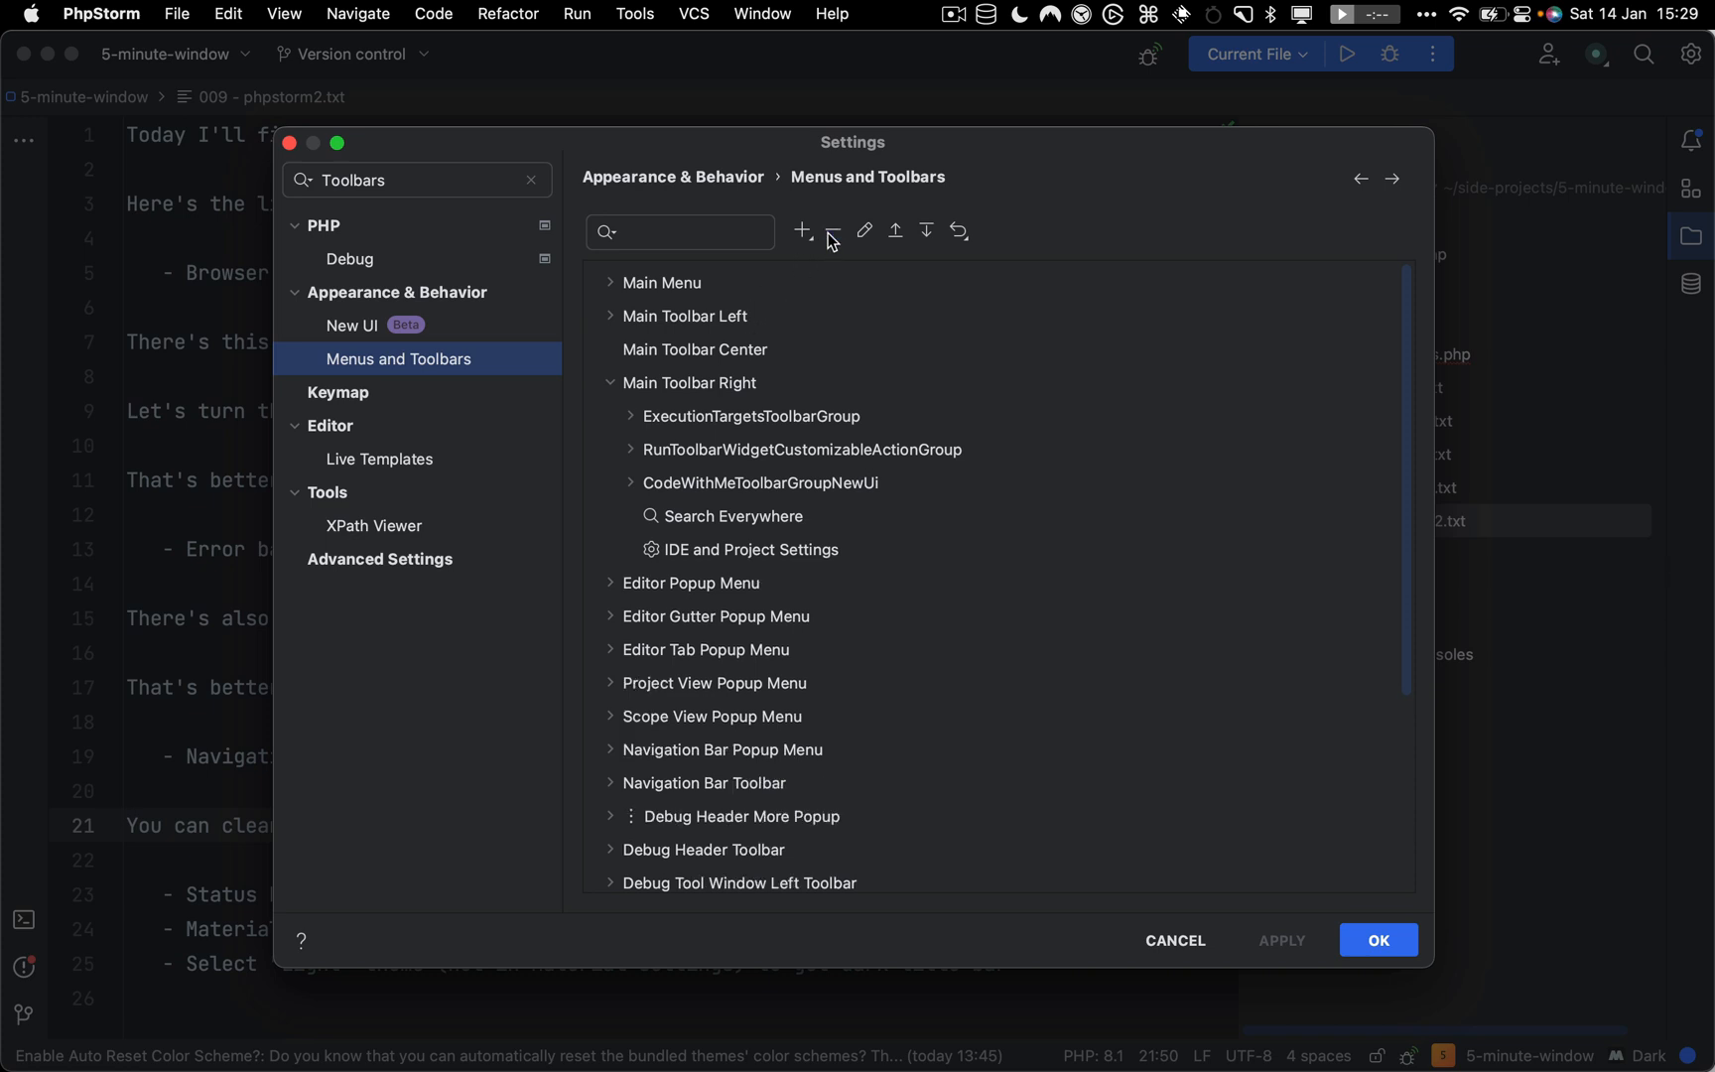
Remove CodeWithMeToolbarGroupNewUi from Main Toolbar Right, check the Main Toolbar Left entries, and apply the toolbar changes
click(728, 548)
click(719, 517)
click(710, 481)
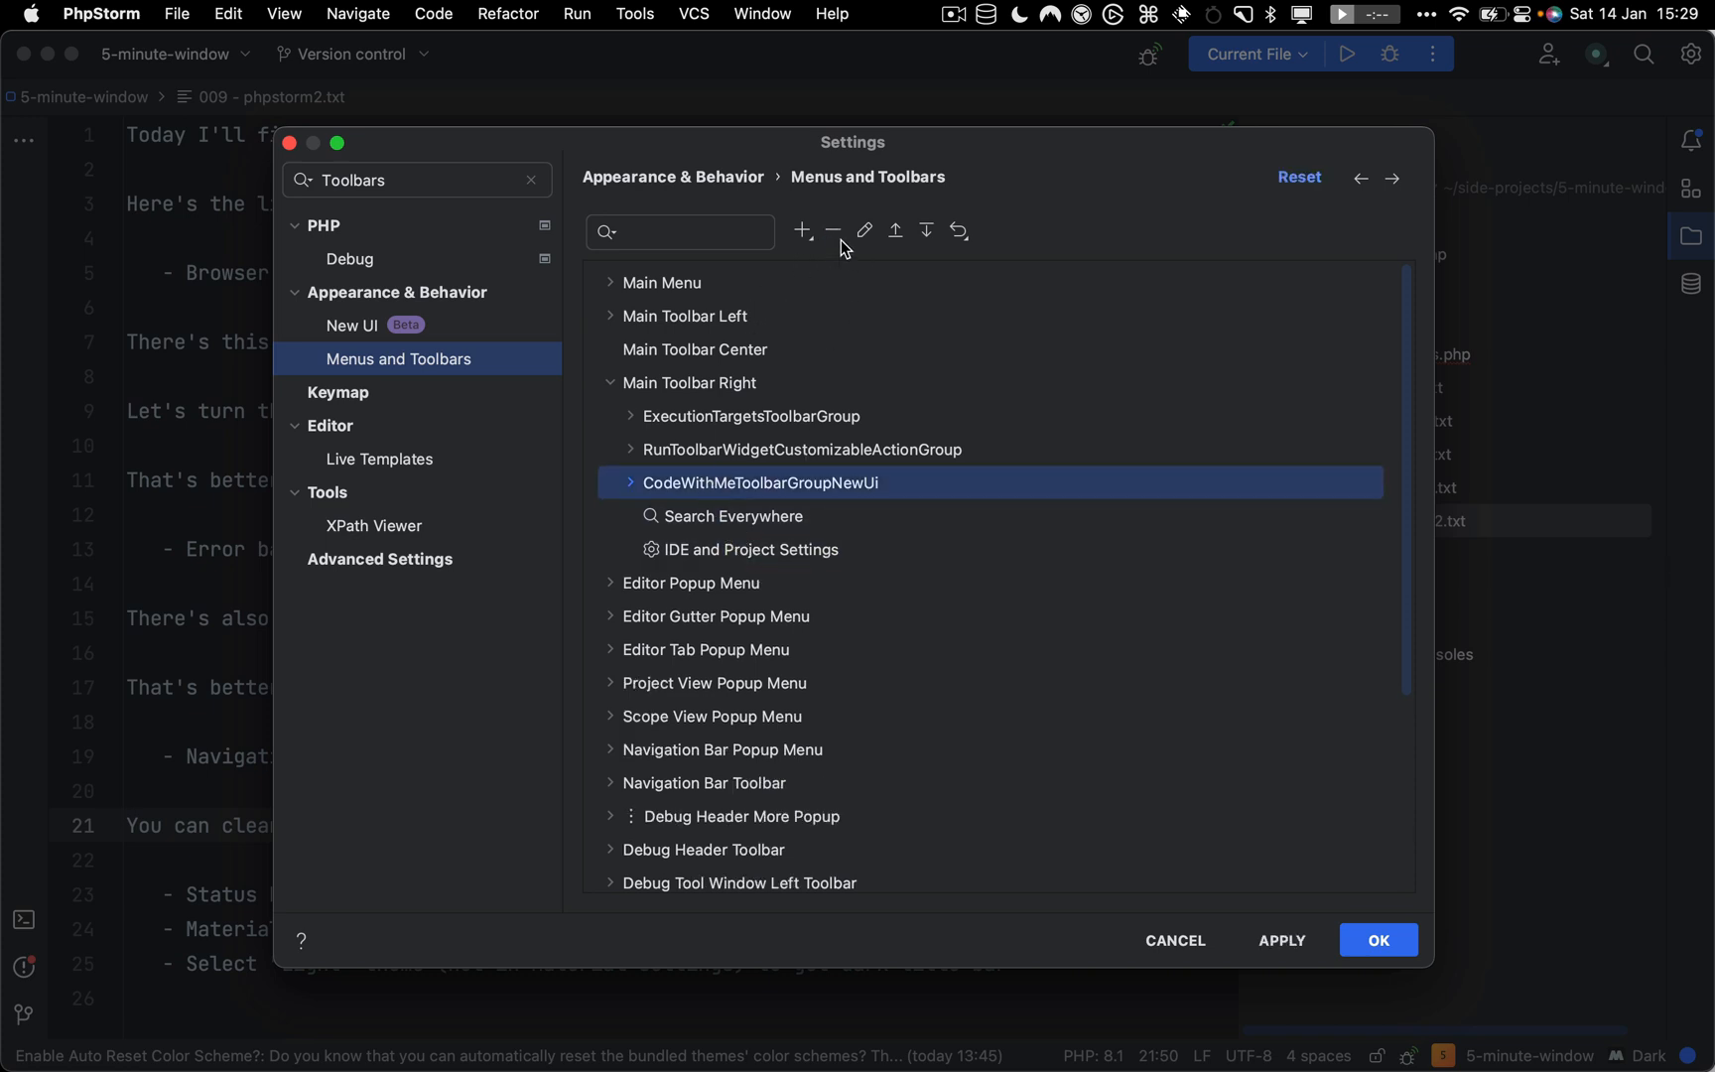
click(838, 235)
click(768, 457)
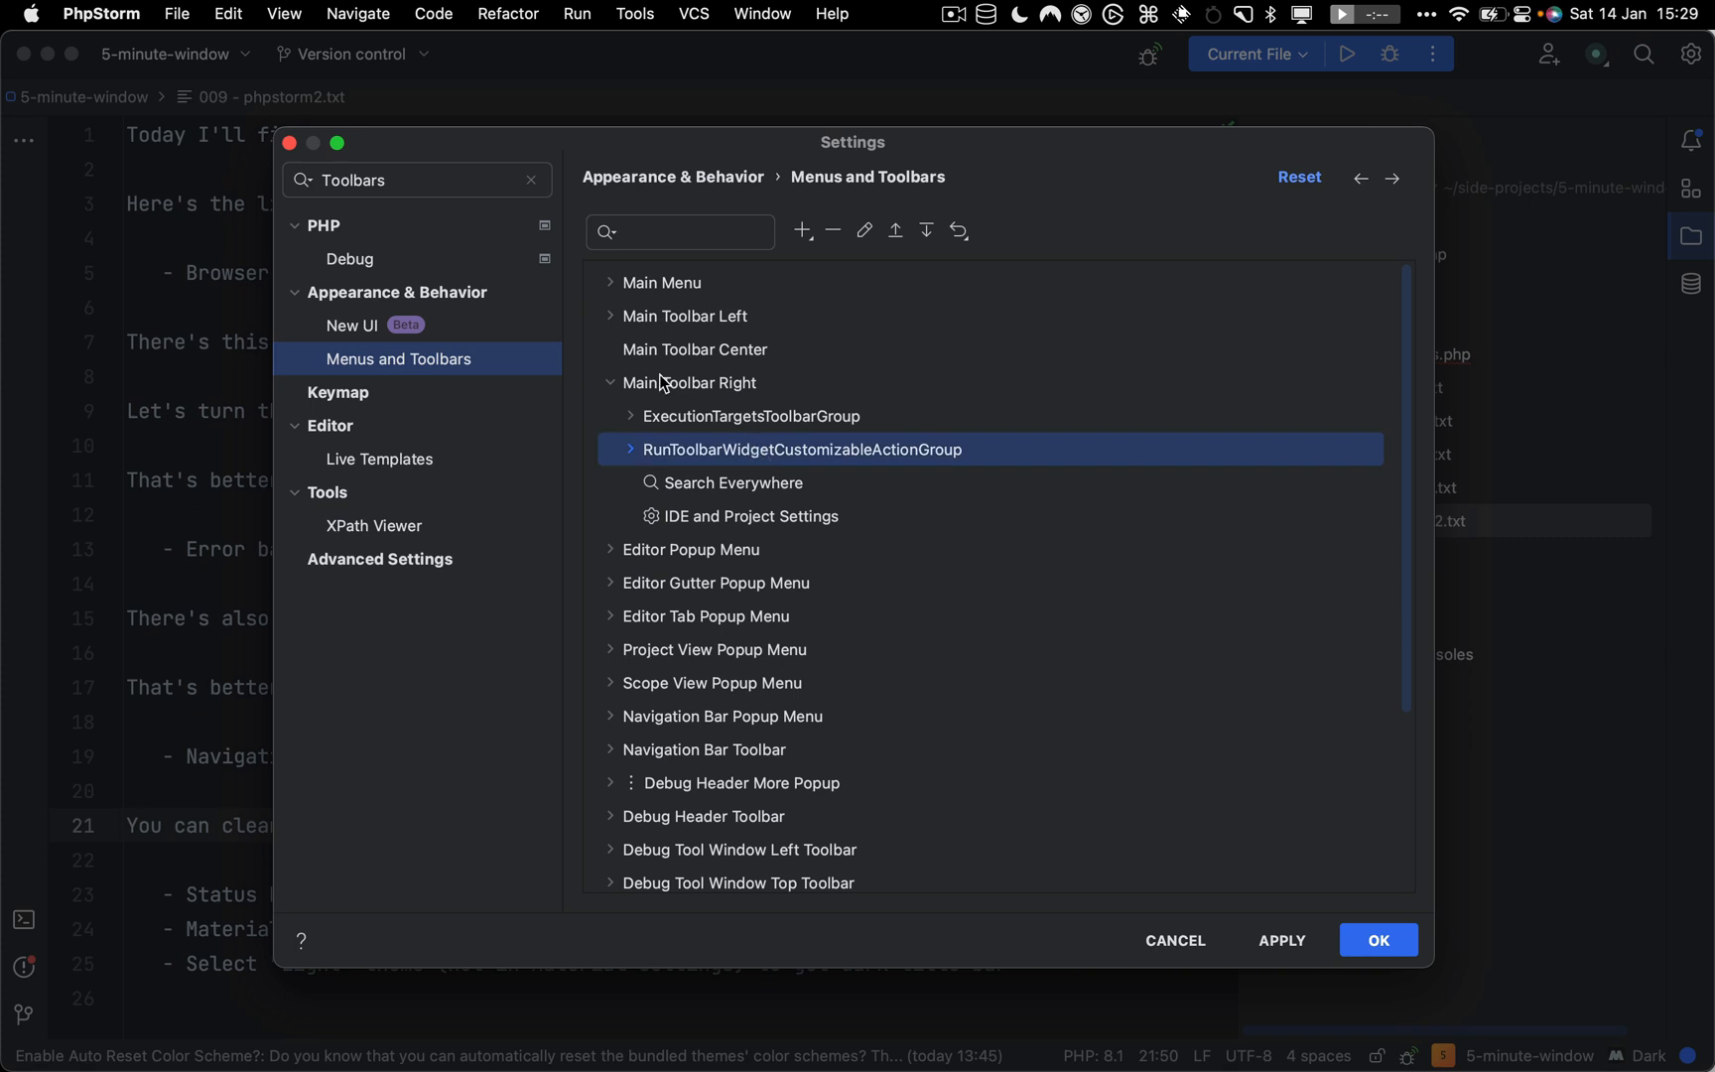
click(612, 320)
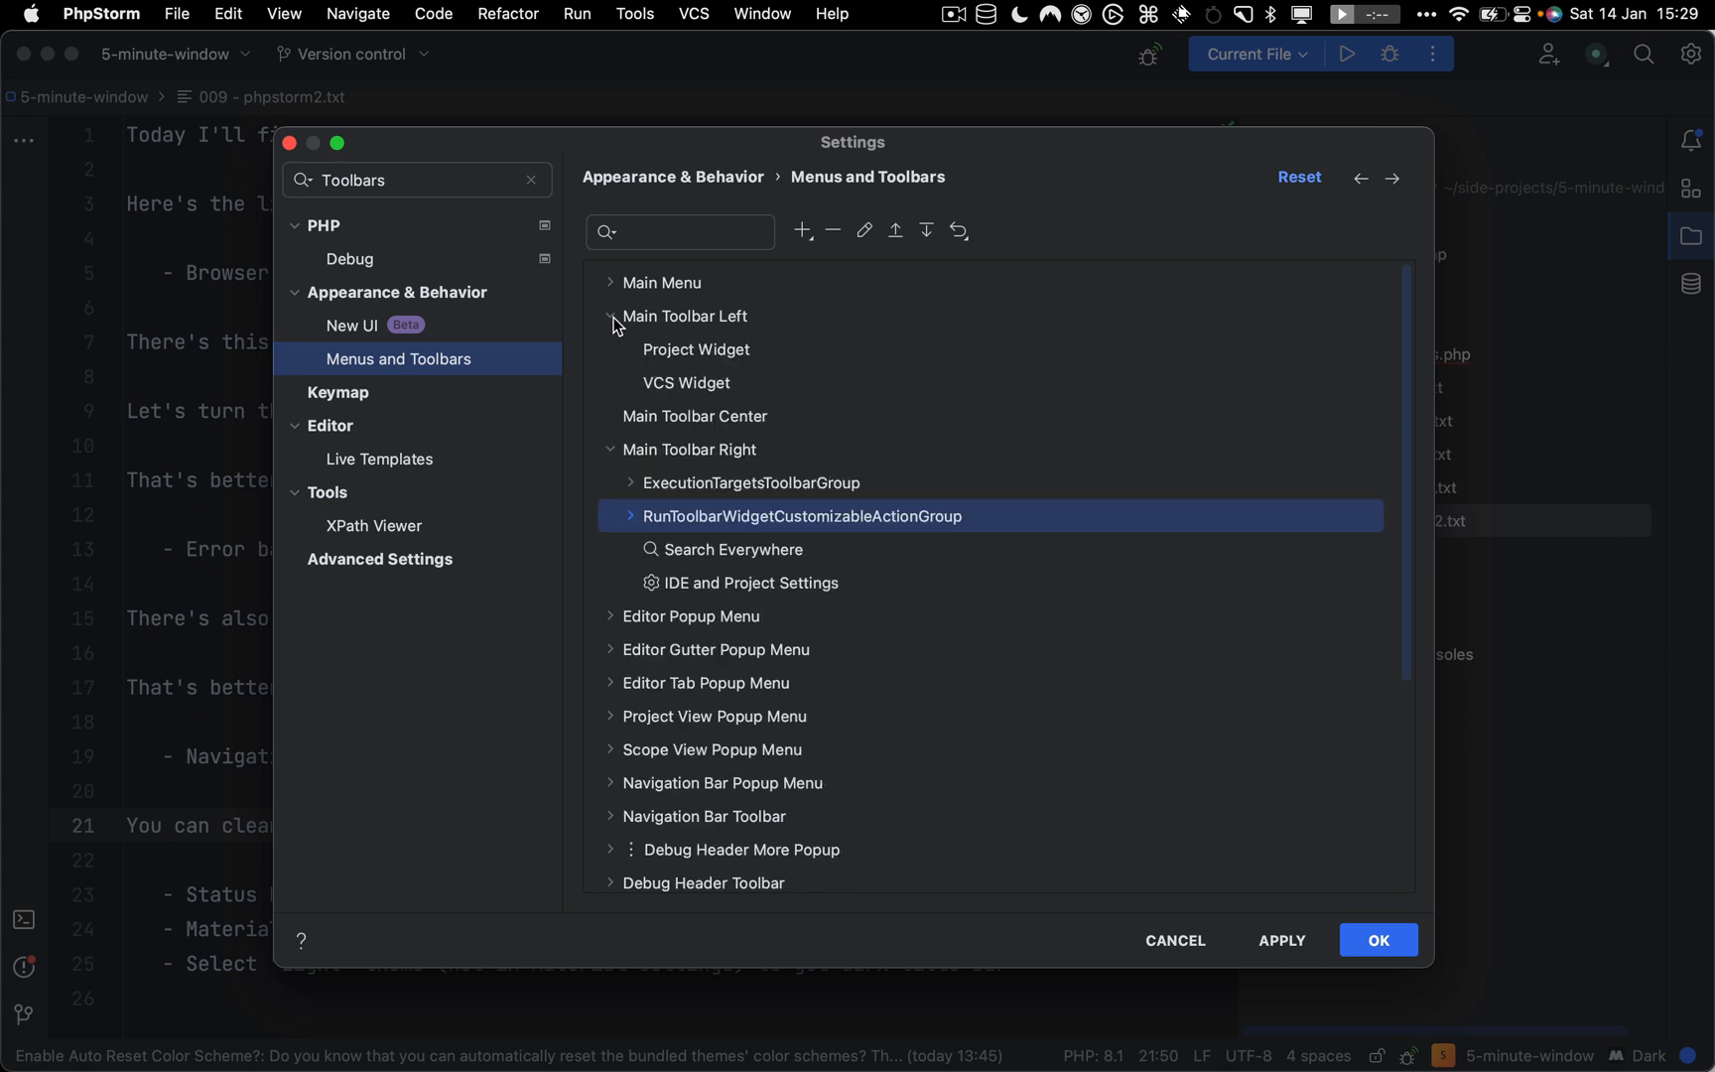
click(679, 353)
click(680, 384)
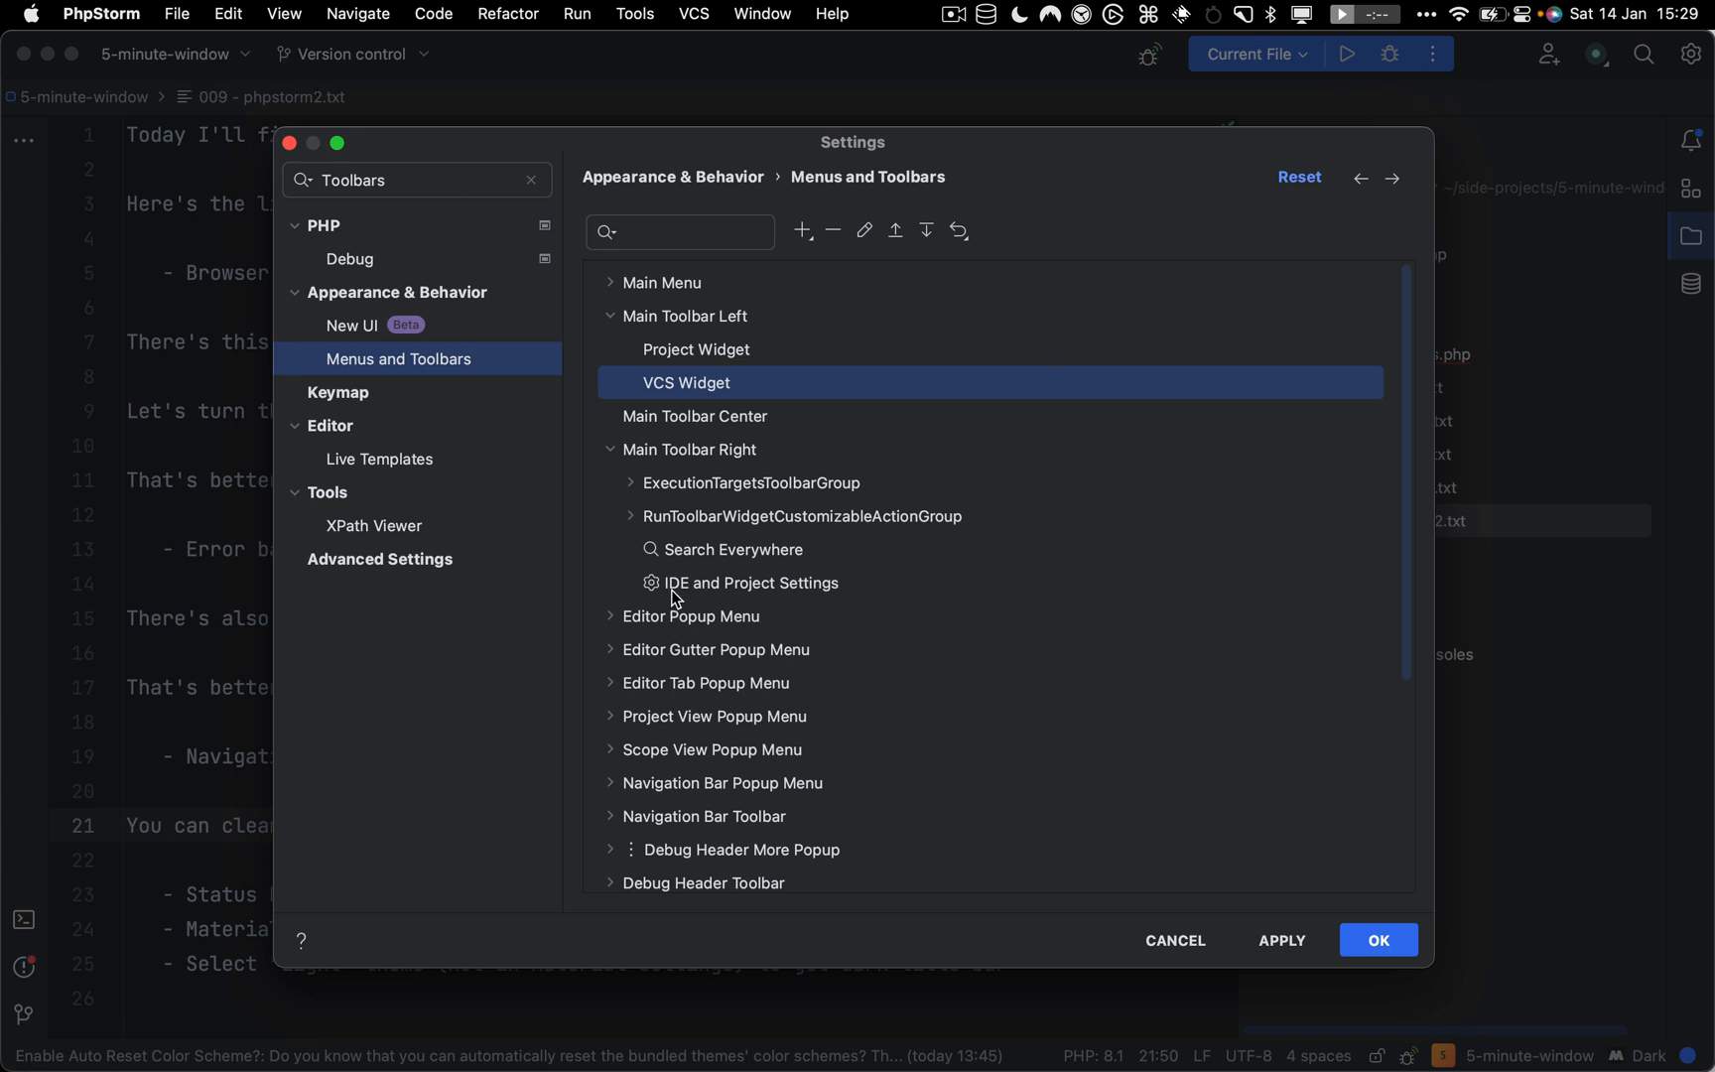
click(1280, 941)
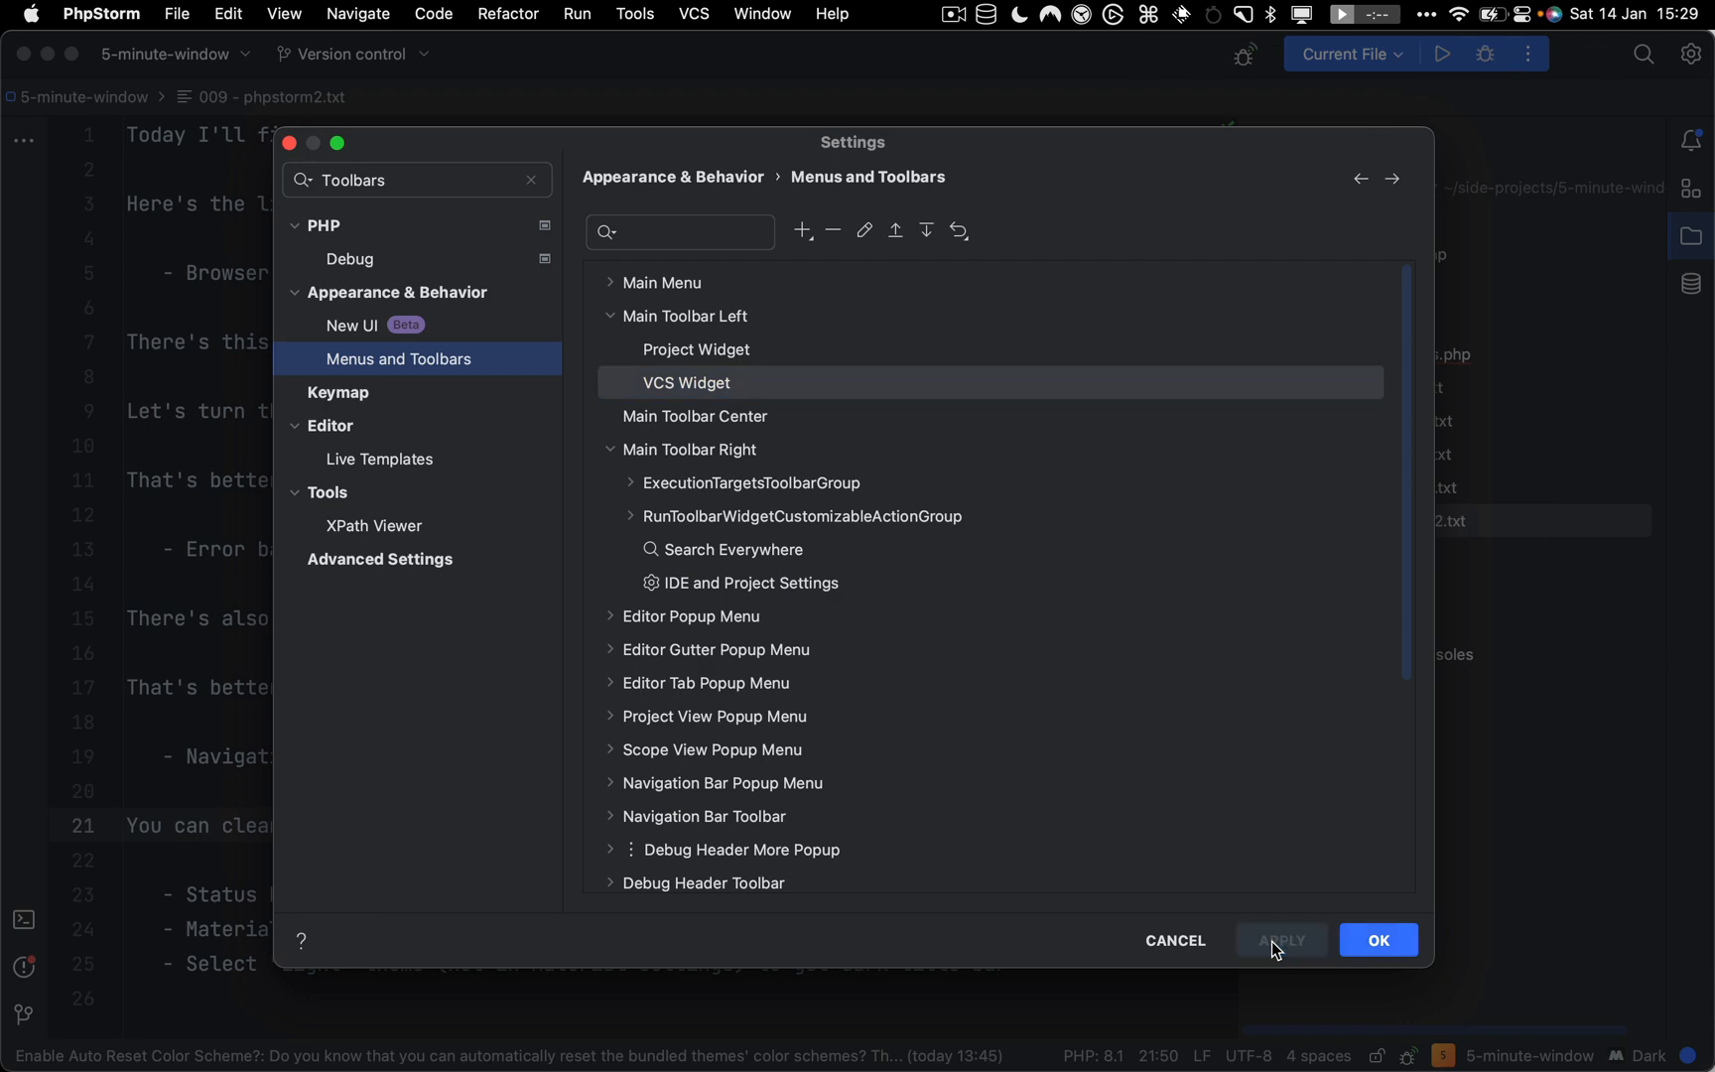
click(1366, 945)
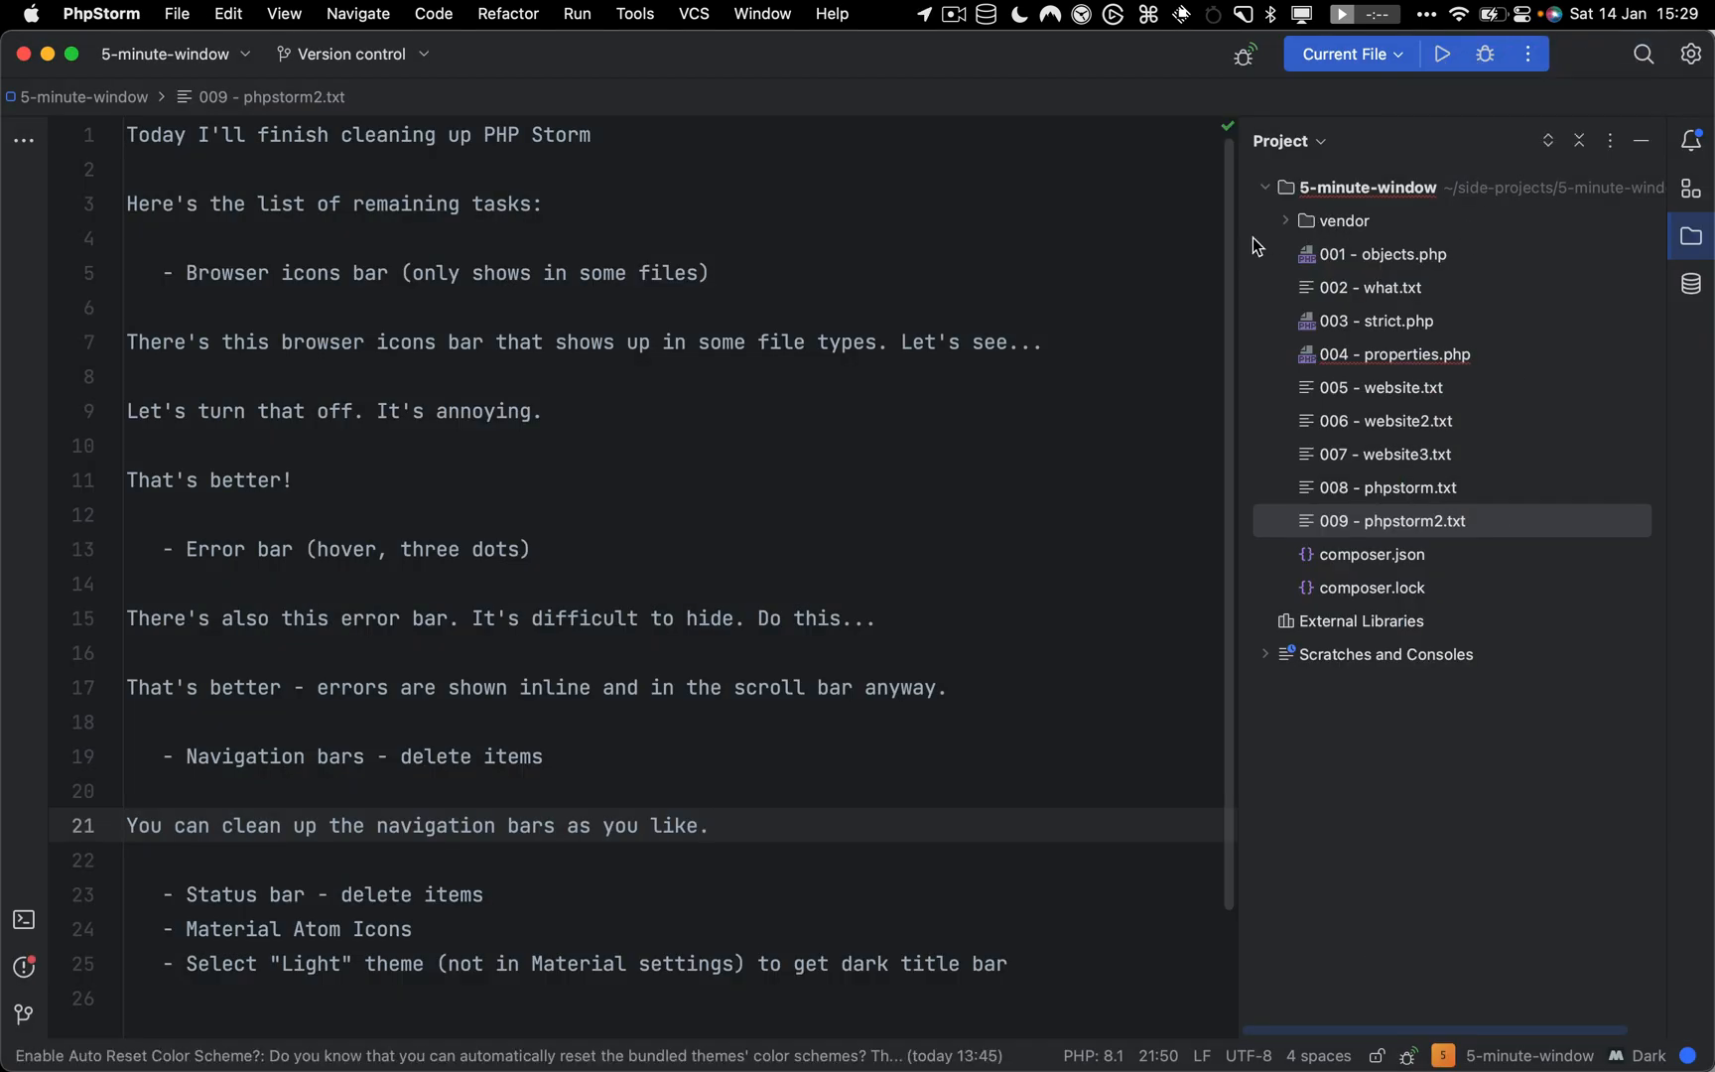
Add "Do what you like with that!" as a separate paragraph below the navigation bars sentence
key(Return)
key(Return)
text(Do what you like w)
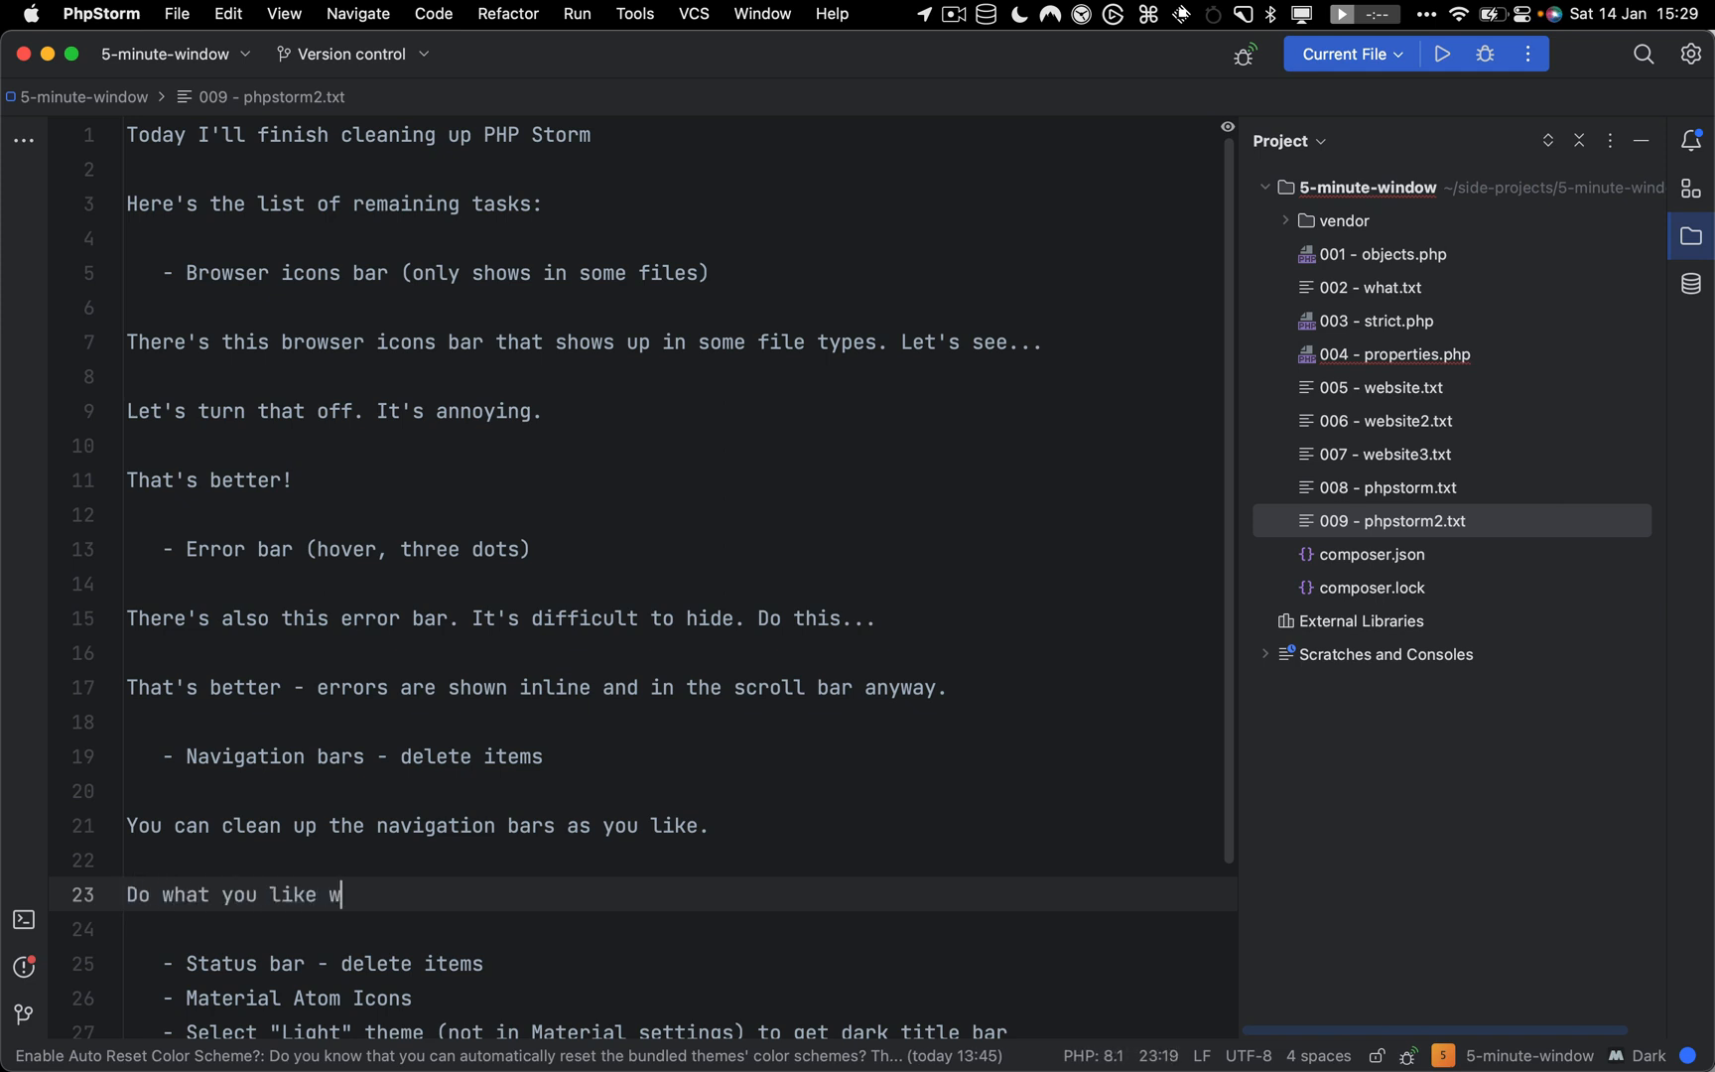
text(ith that!)
Below the Status bar item, add "The bottom bar is easier to delete from..." as a separate paragraph
key(Down)
key(Down)
key(End)
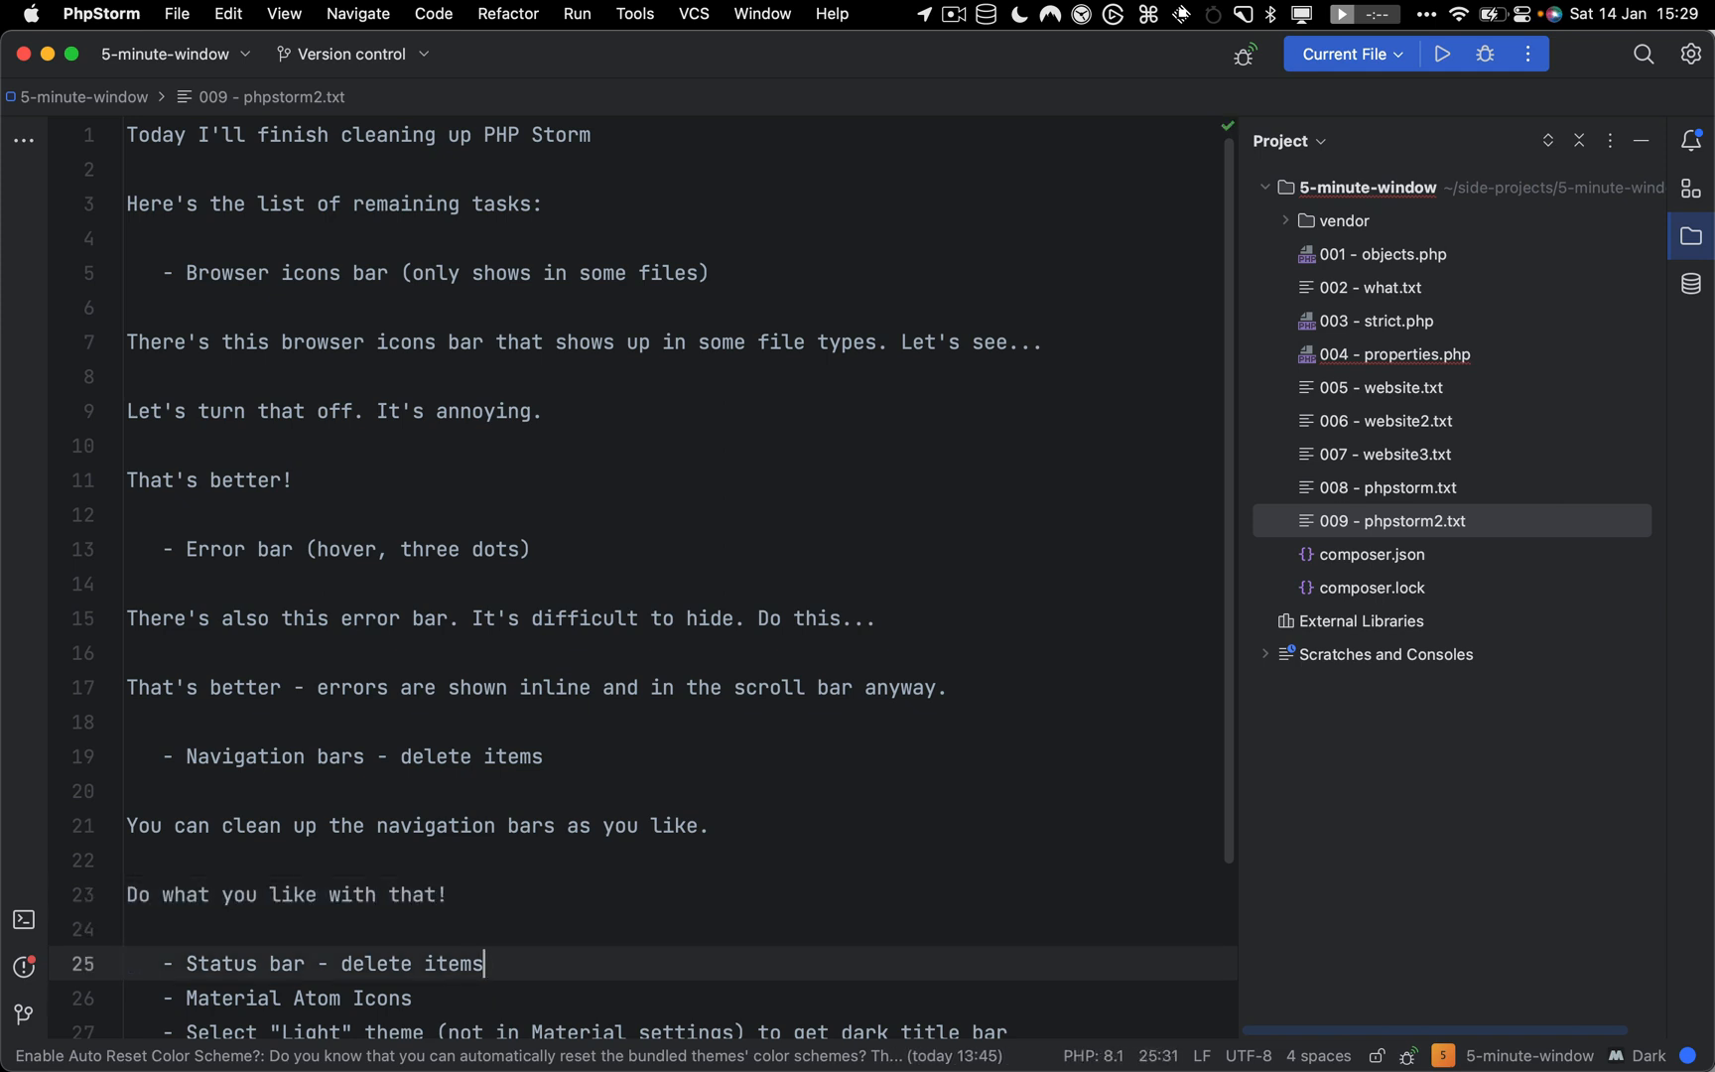
key(Return)
key(Return)
key(Return)
key(Up)
text(The bottom)
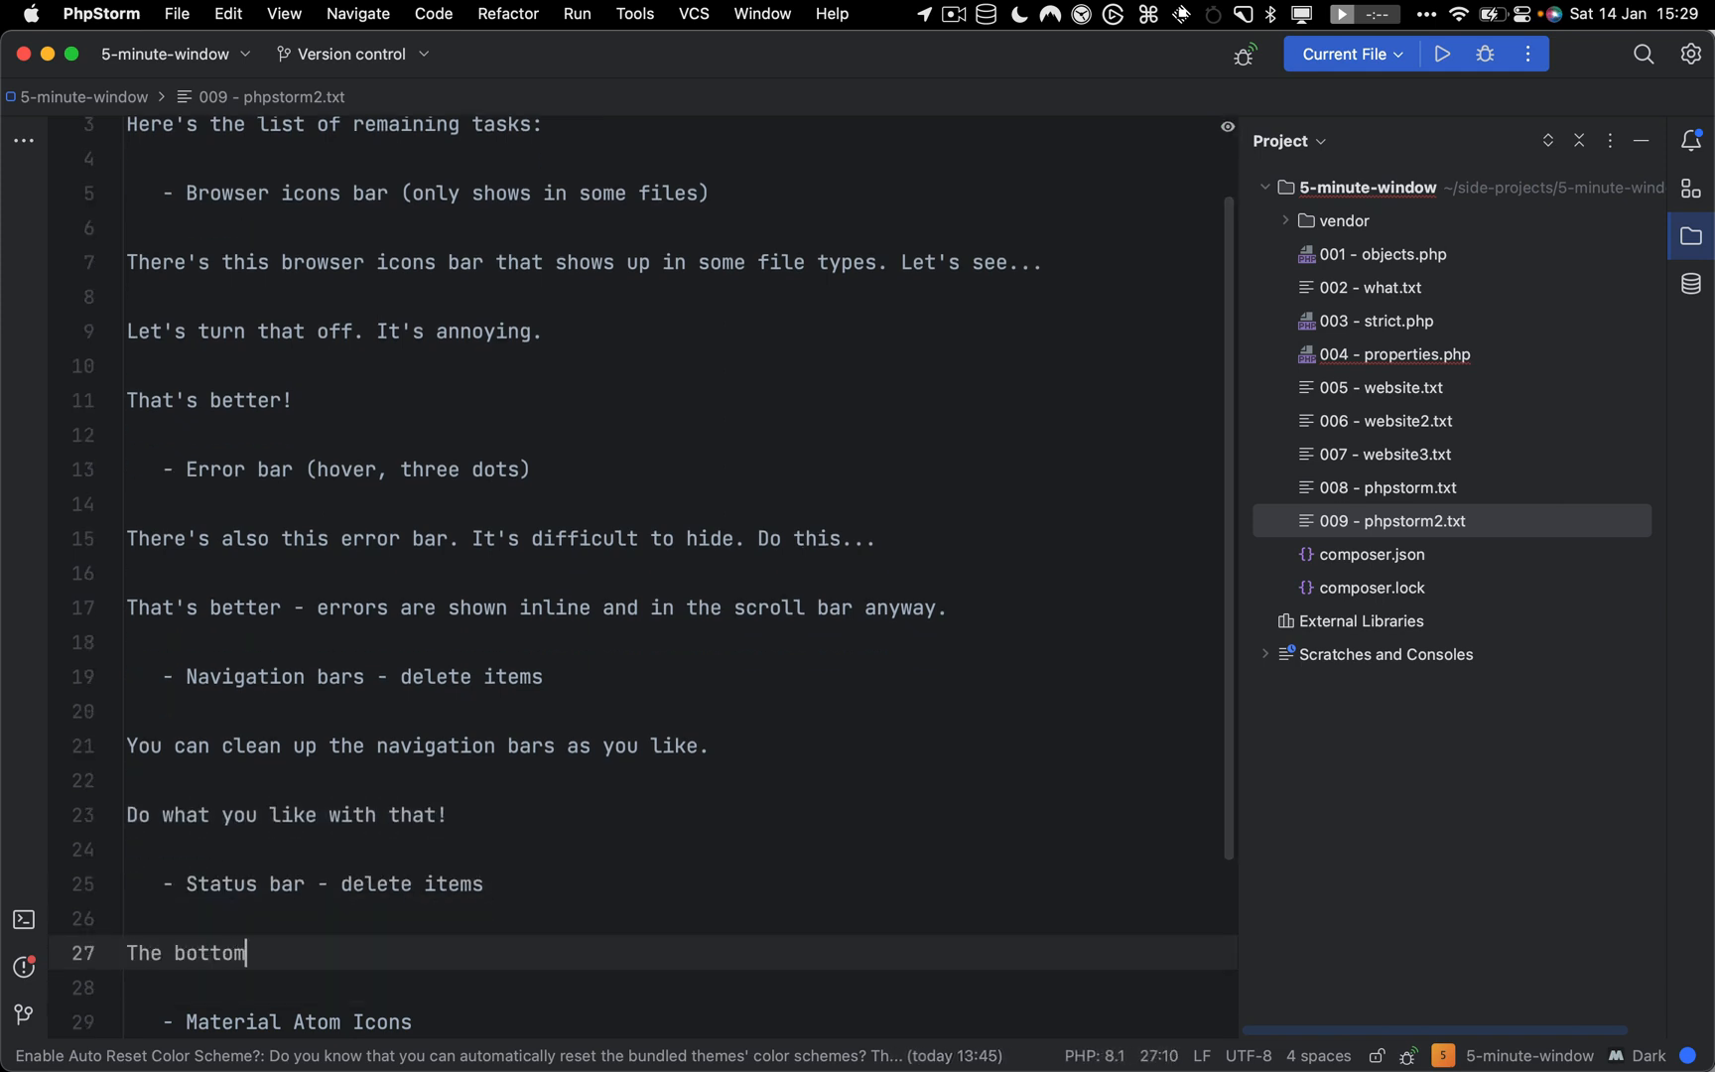
text( bar is easier to delete from...)
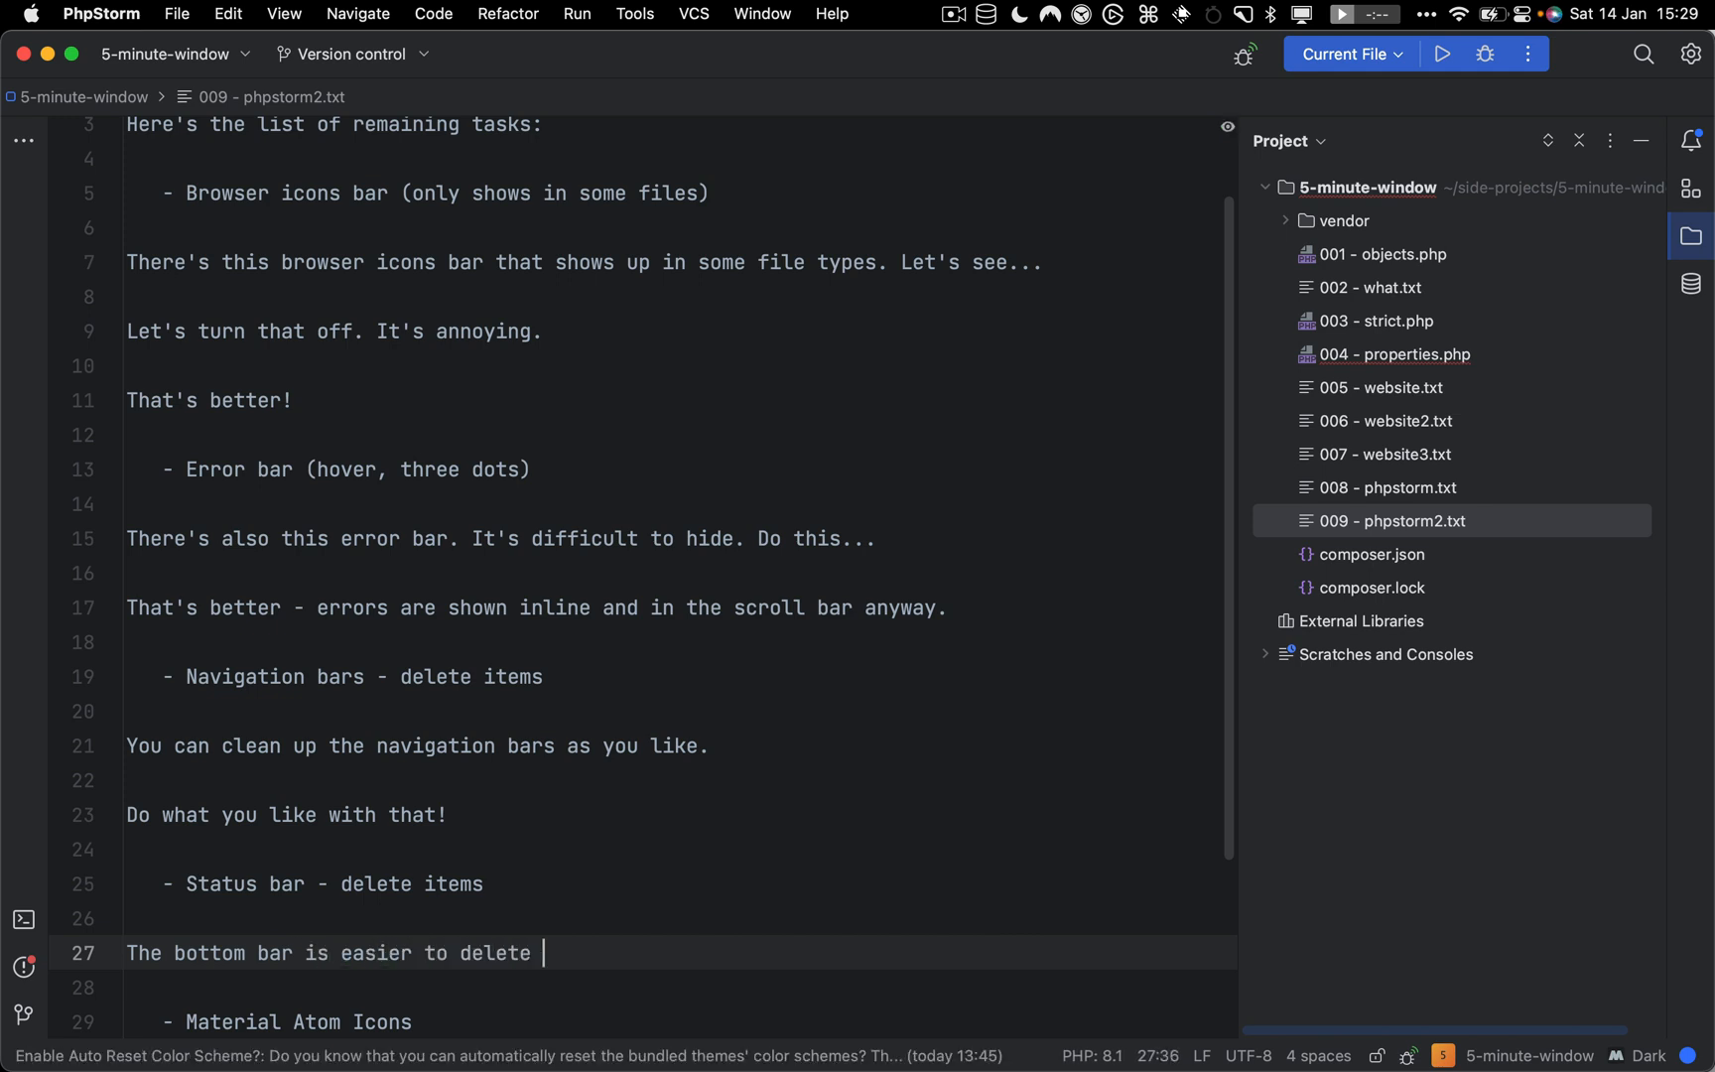
Hide the Material Theme Current theme, Accent Color and Project Widget items from the status bar
right_click(1389, 1059)
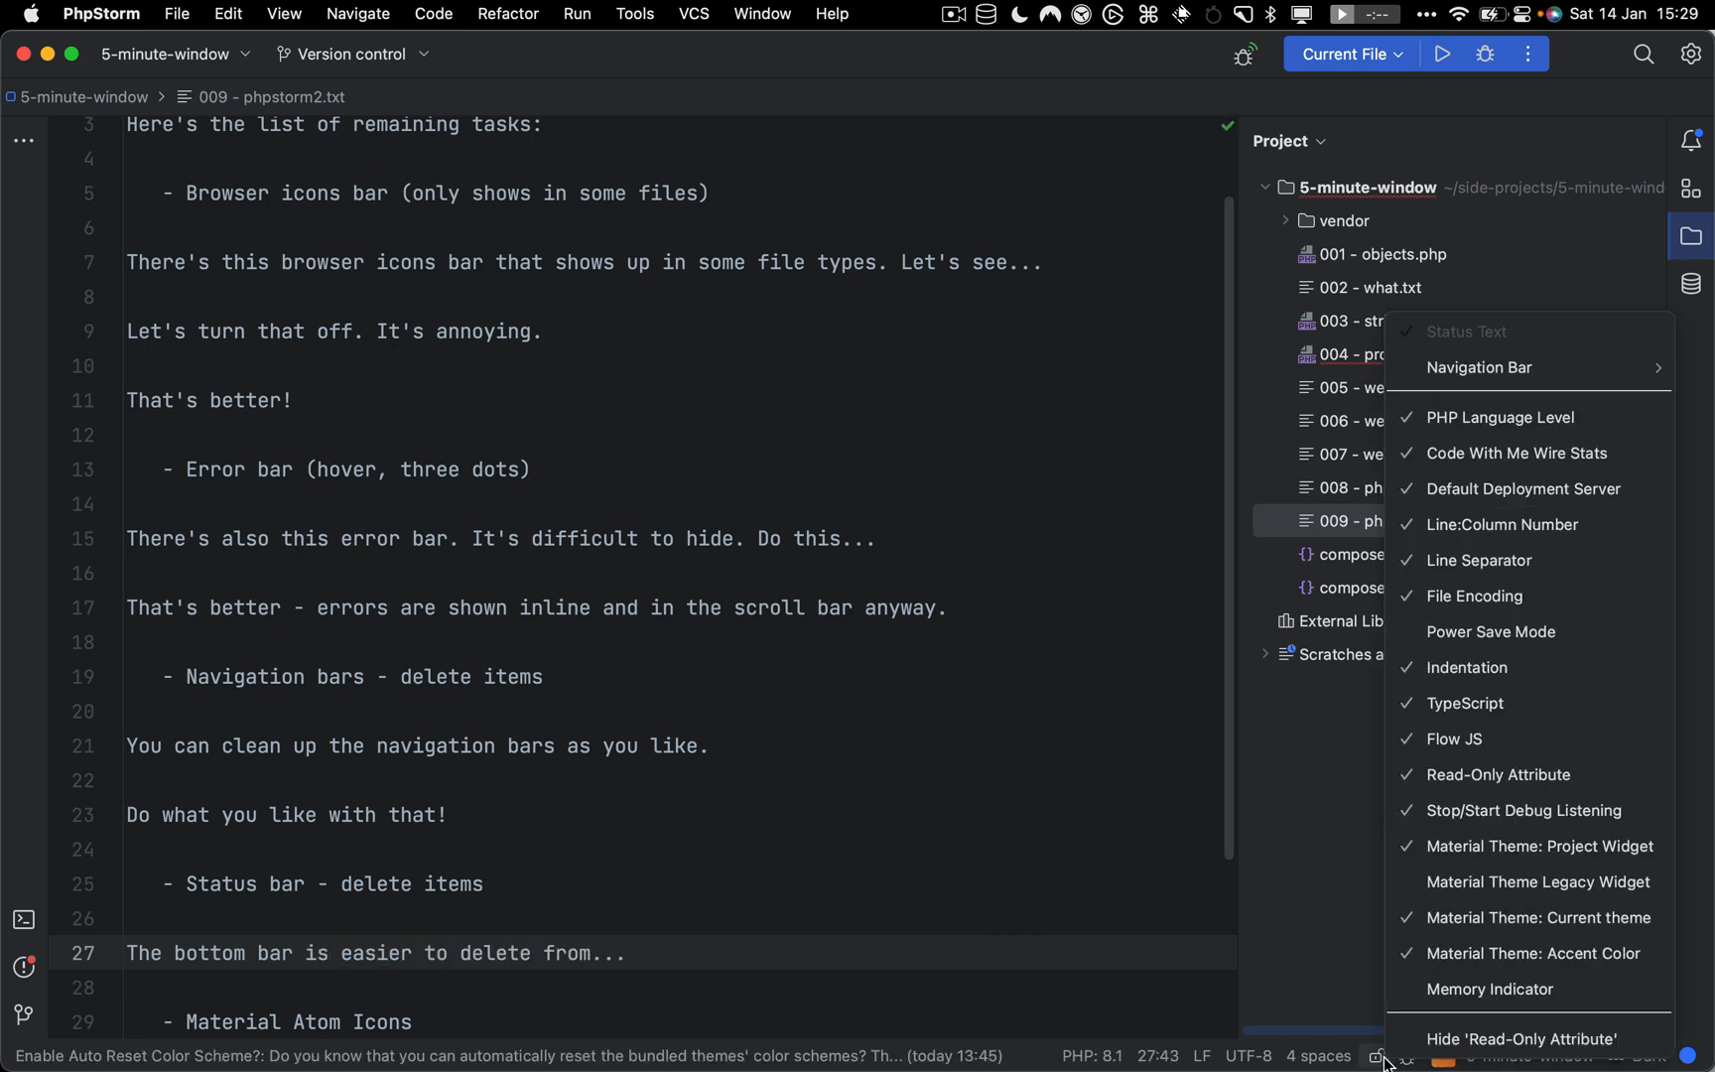
click(1495, 930)
right_click(1390, 1058)
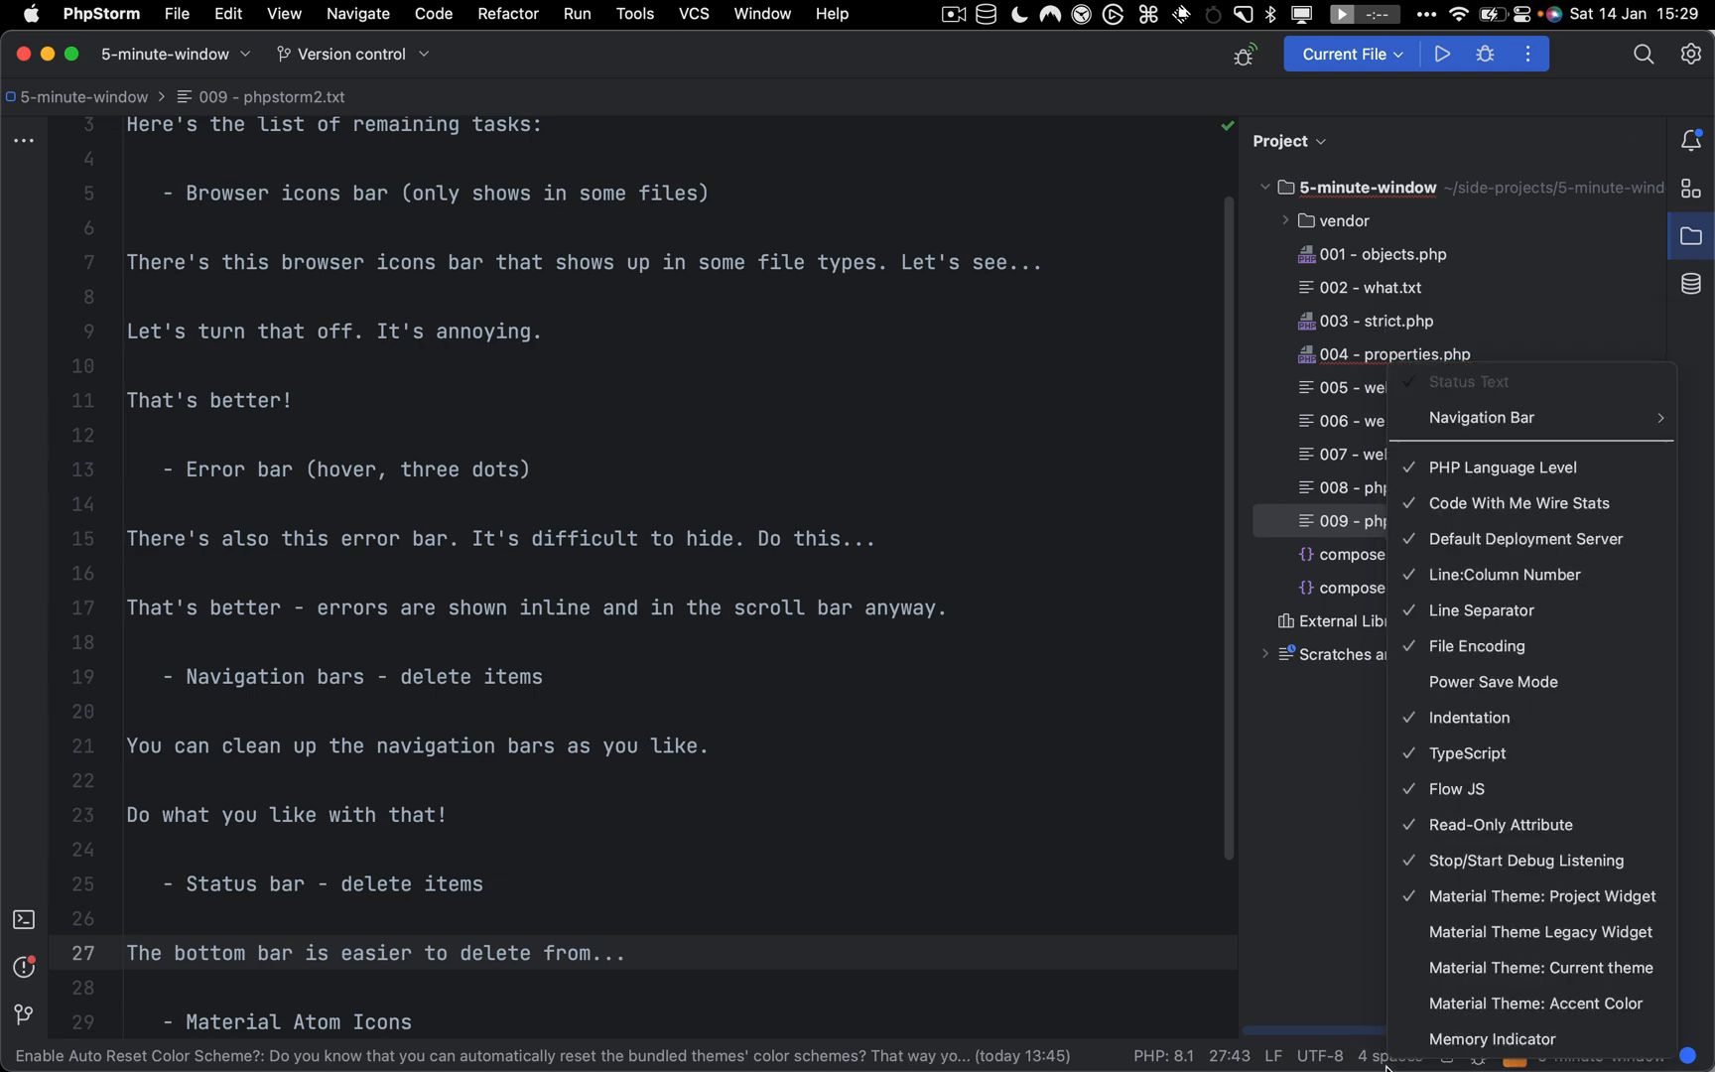
click(1477, 898)
Hide the Flow JS, Stop/Start Debug Listening, File Encoding and Line Separator items from the status bar
right_click(1404, 1058)
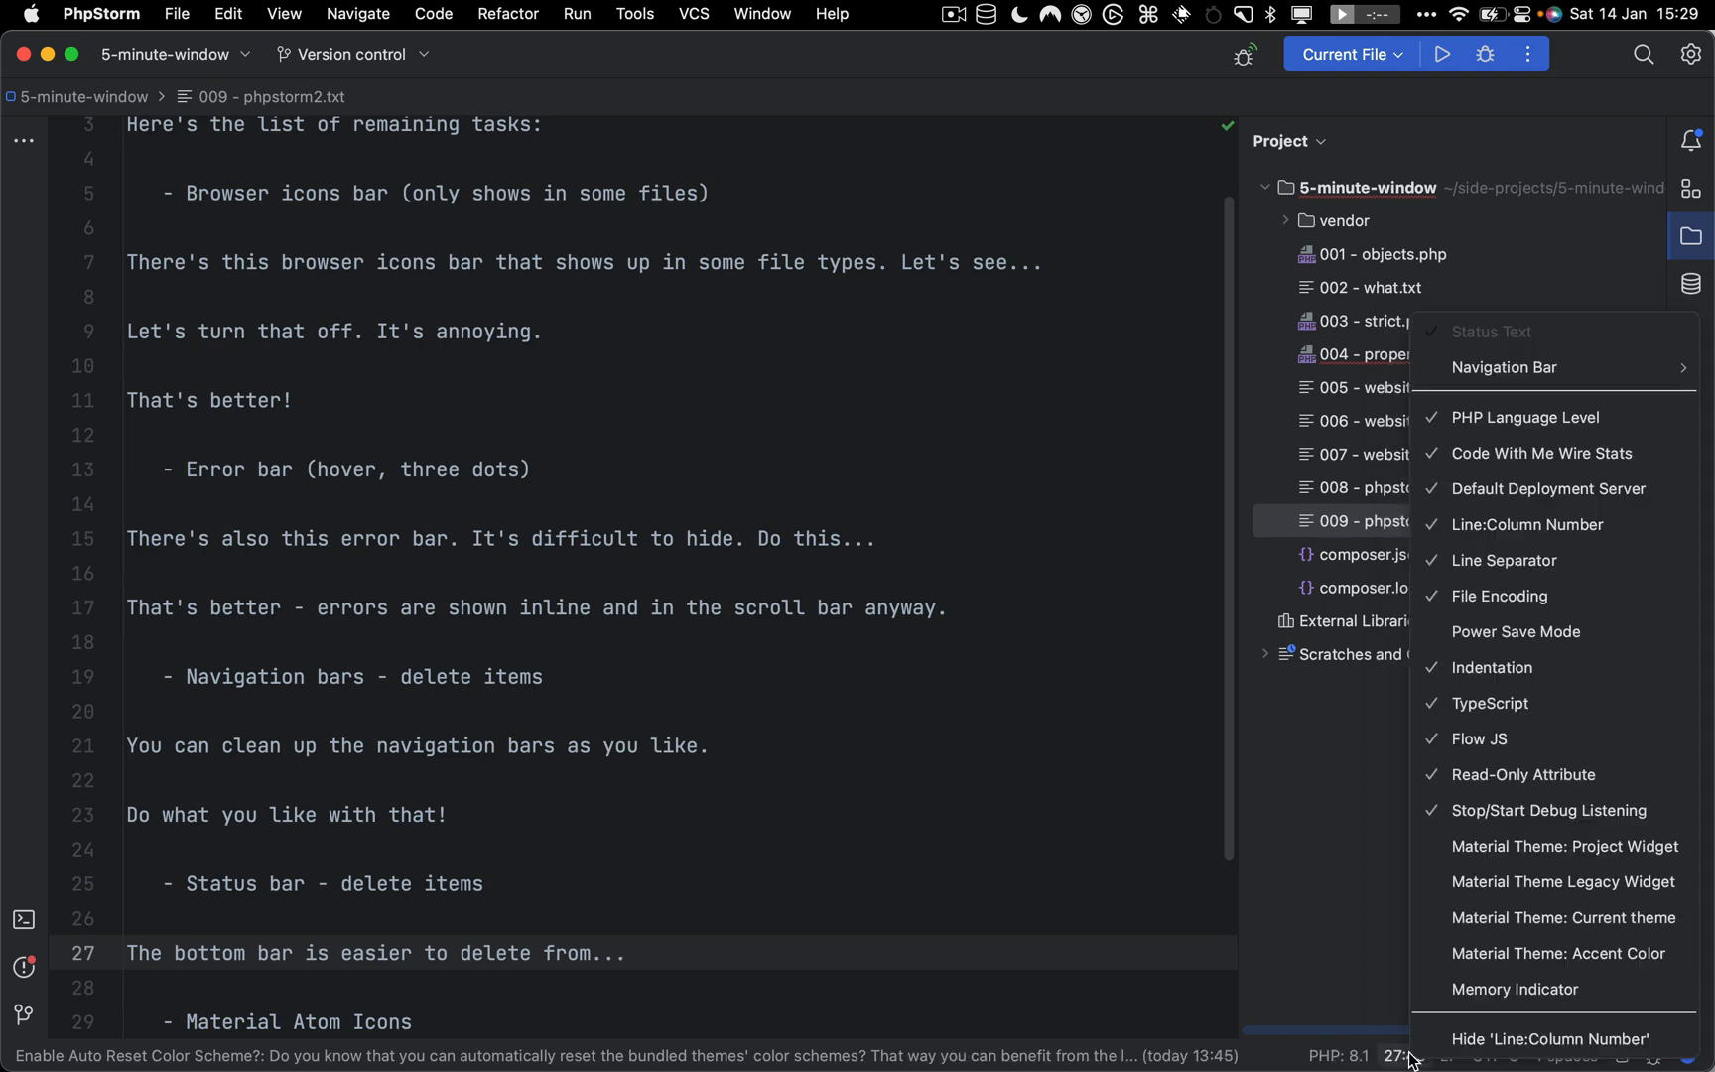
click(1481, 742)
right_click(1409, 1058)
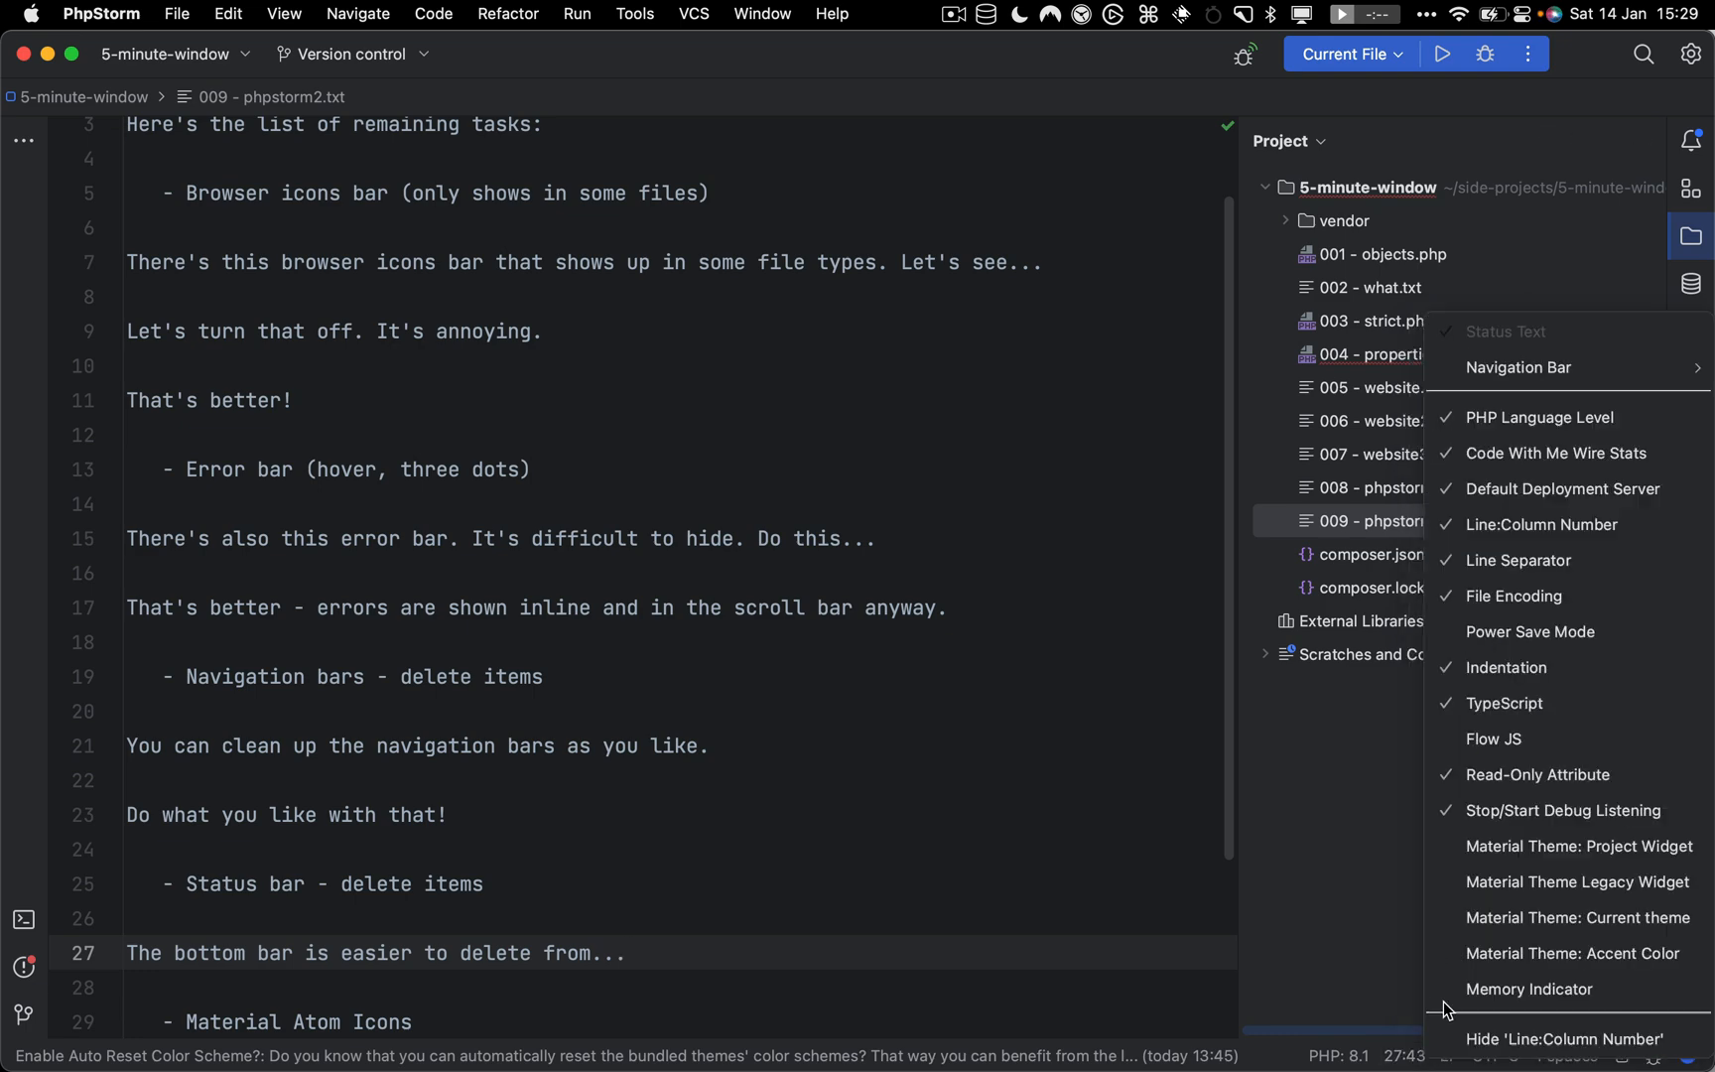
click(1513, 810)
right_click(1423, 1056)
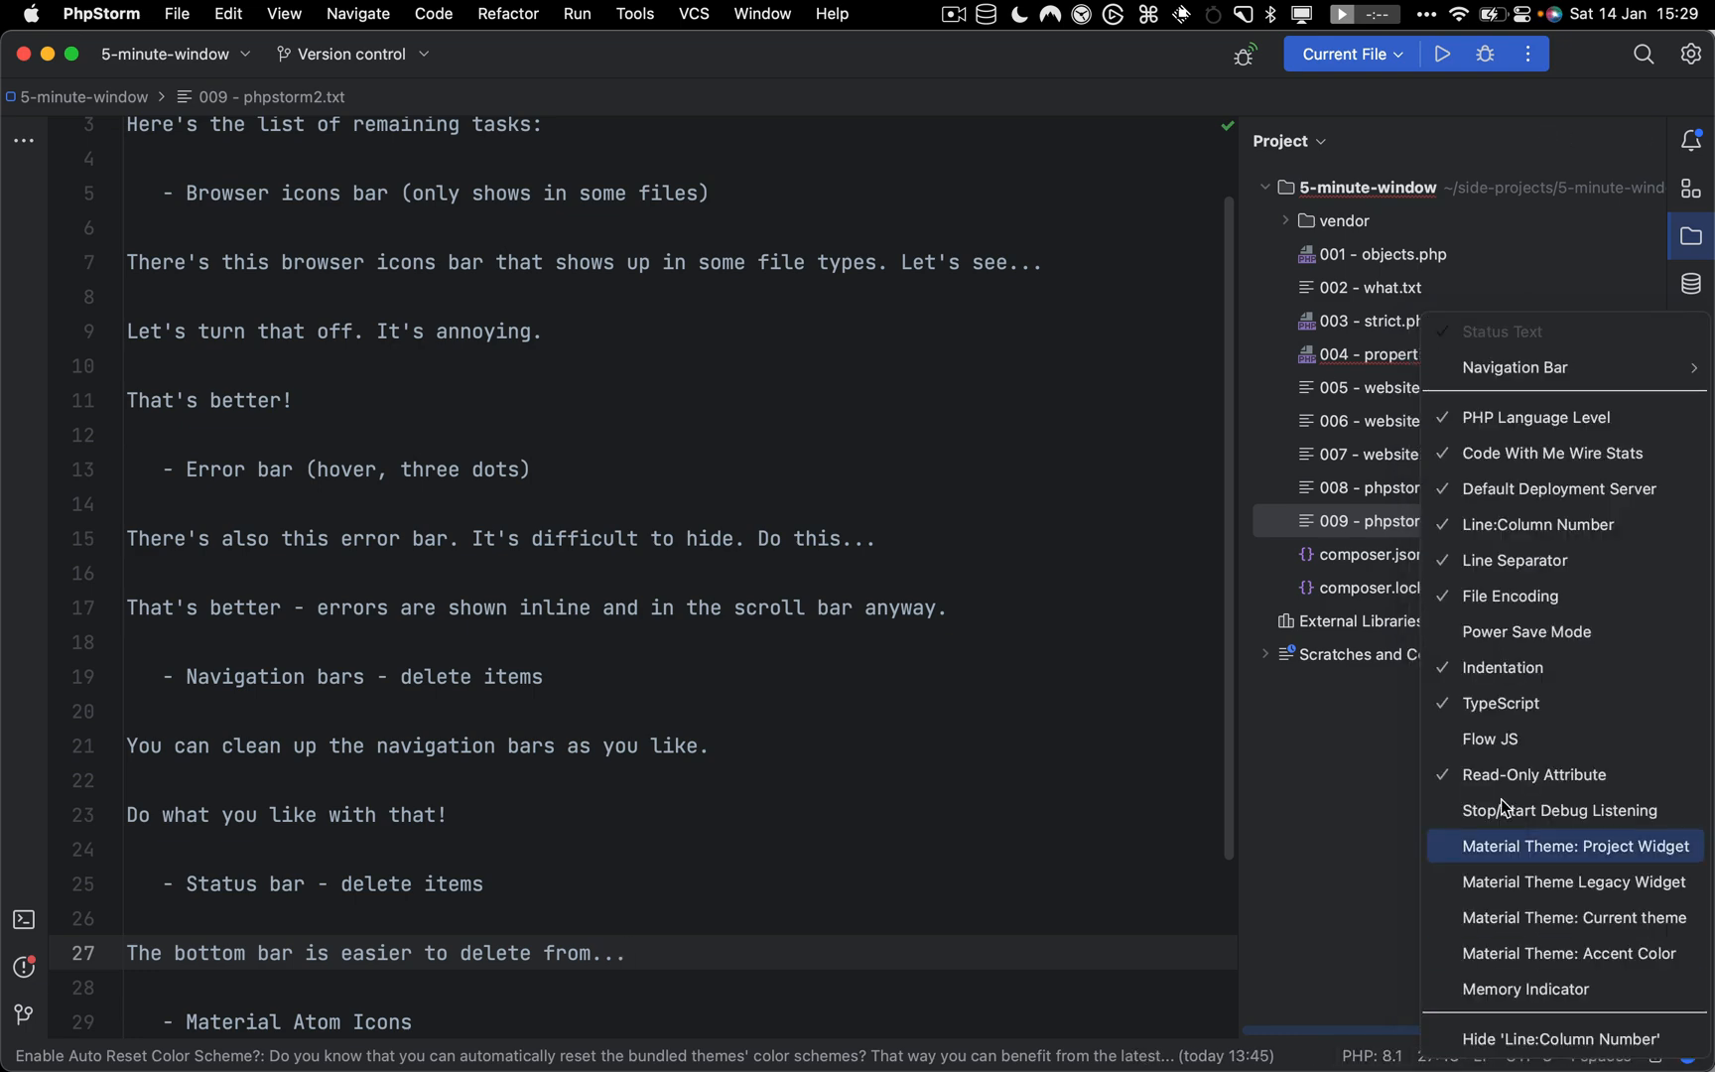
click(1508, 598)
right_click(1419, 1056)
click(1504, 563)
Hide the Indentation, Code With Me Wire Stats and TypeScript items from the status bar
right_click(1520, 1038)
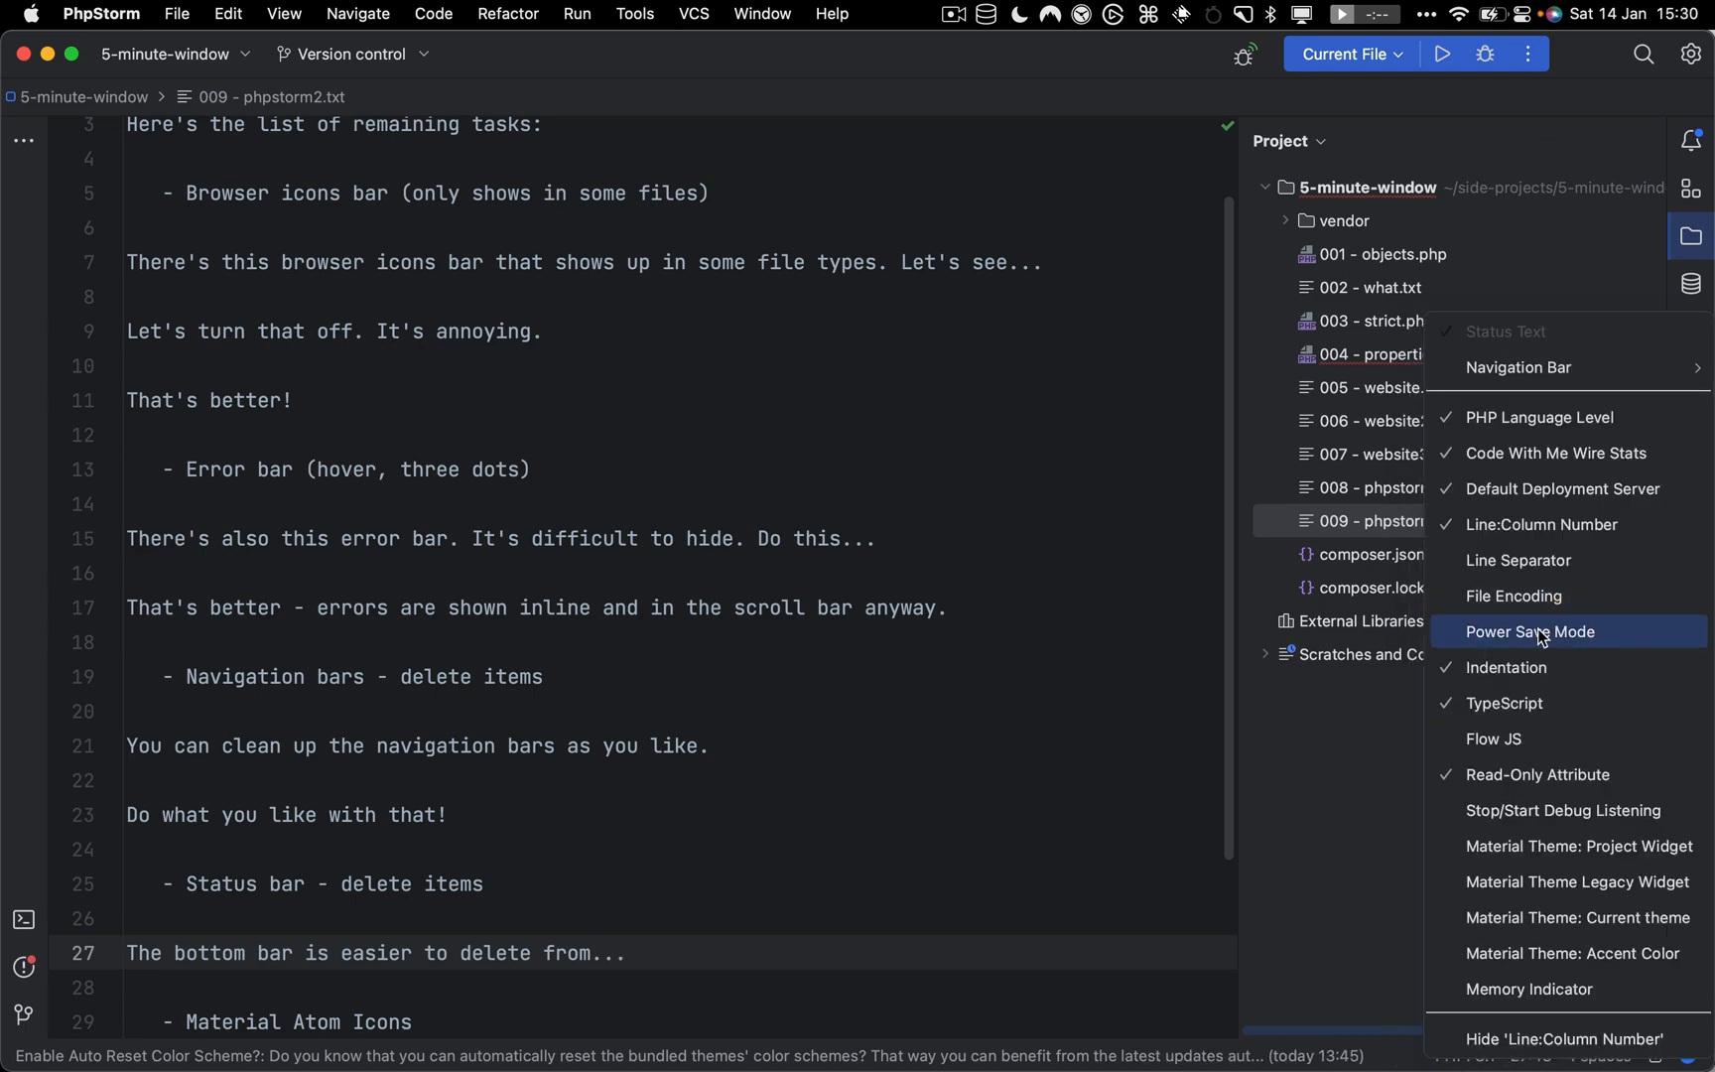
click(1514, 667)
right_click(1545, 1049)
click(1555, 452)
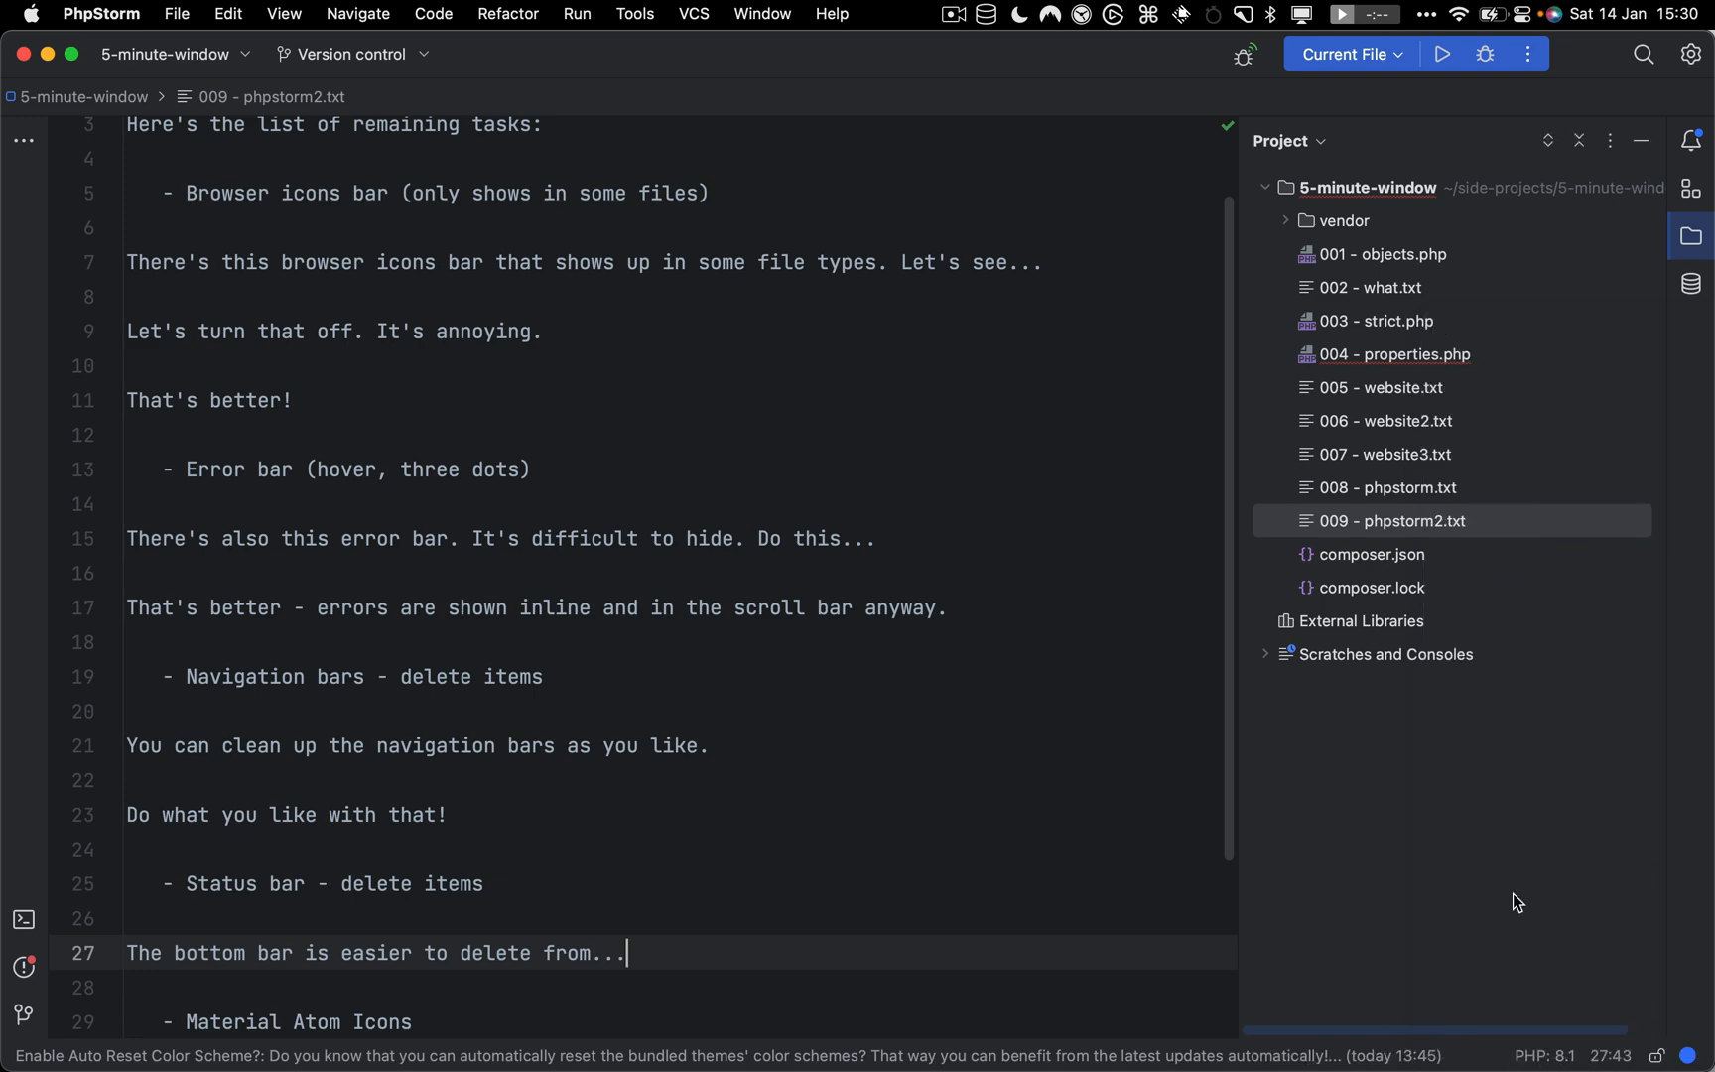
right_click(1544, 1054)
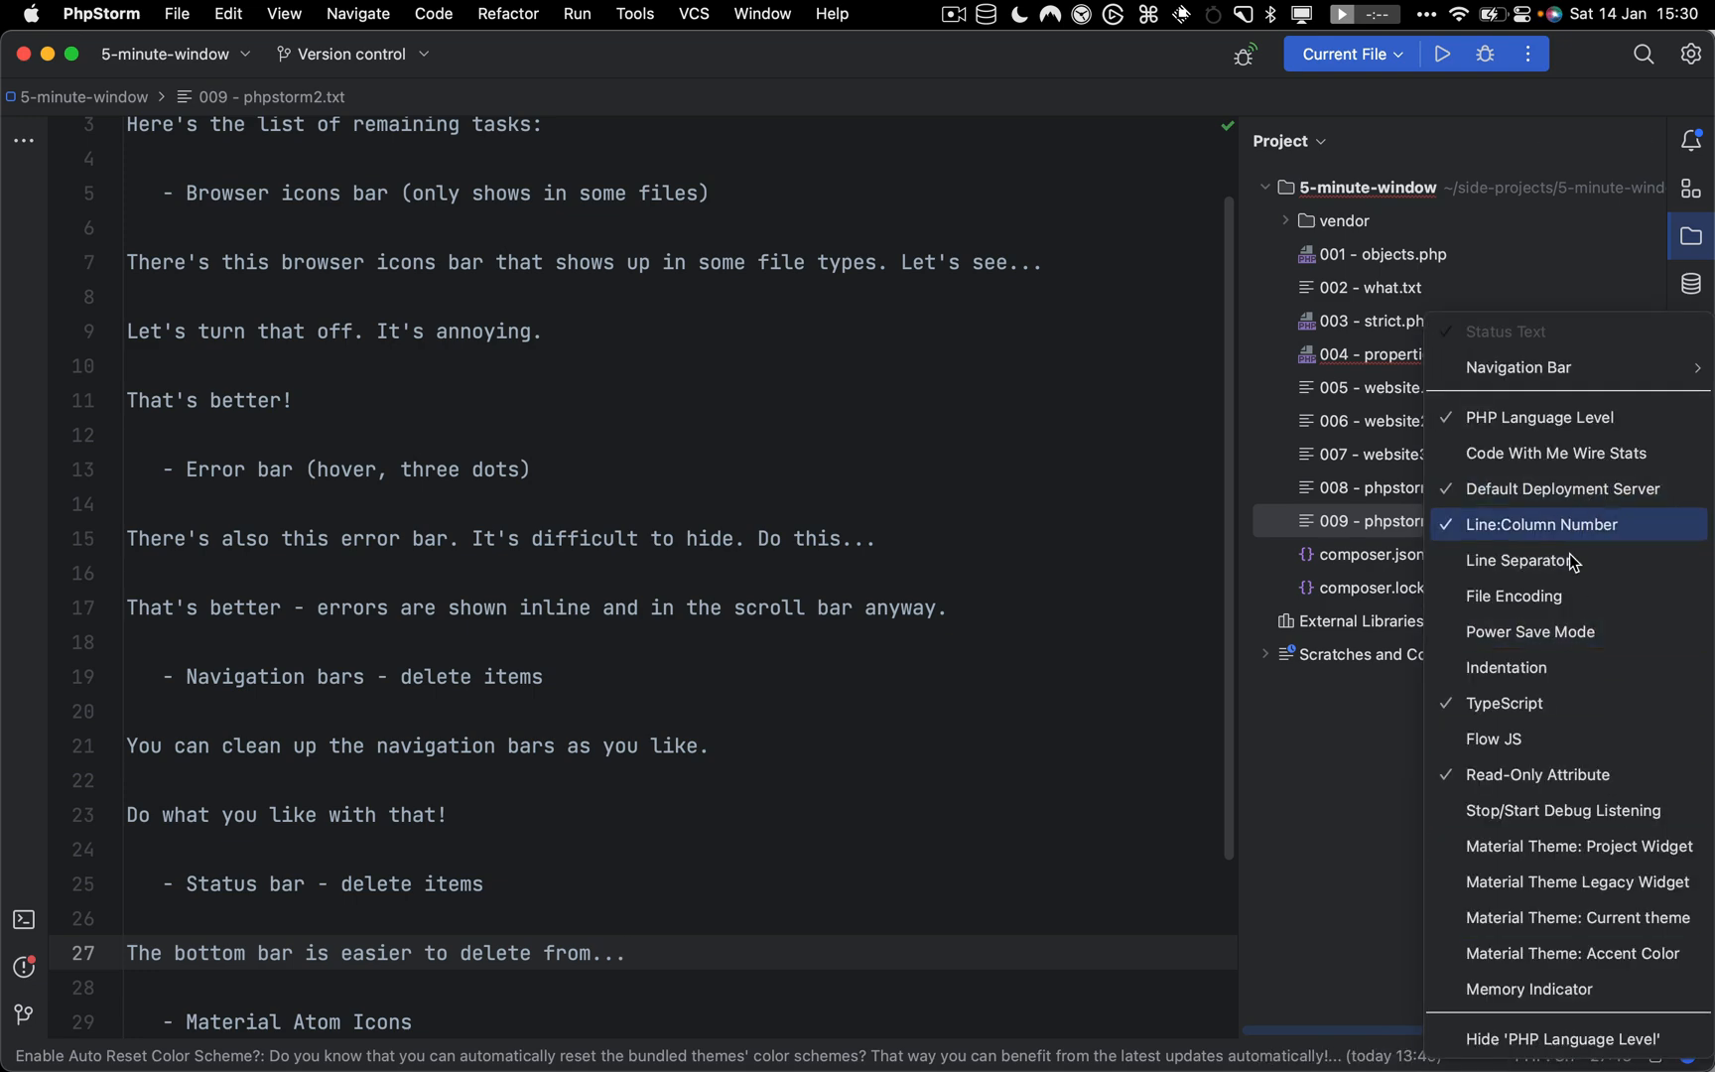
click(1509, 704)
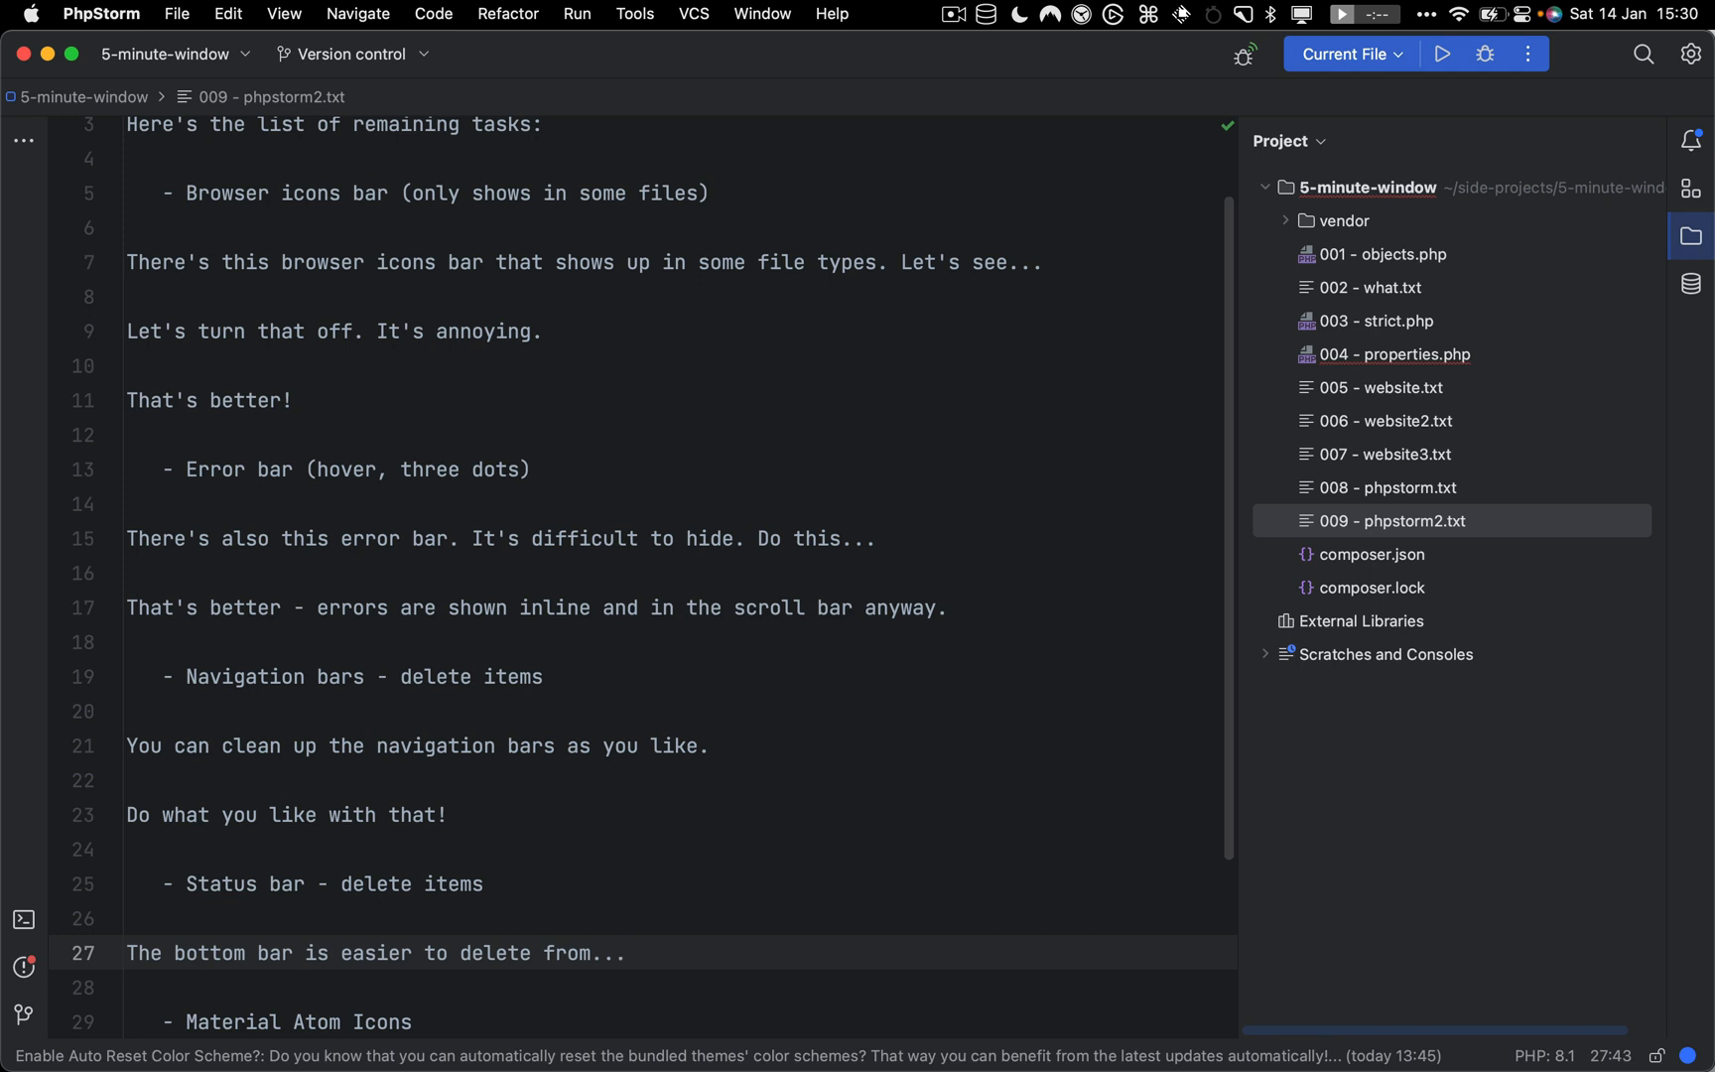
Add "Better - only what I need." as a separate paragraph below the bottom bar note
key(Return)
key(Return)
text(Better - onl)
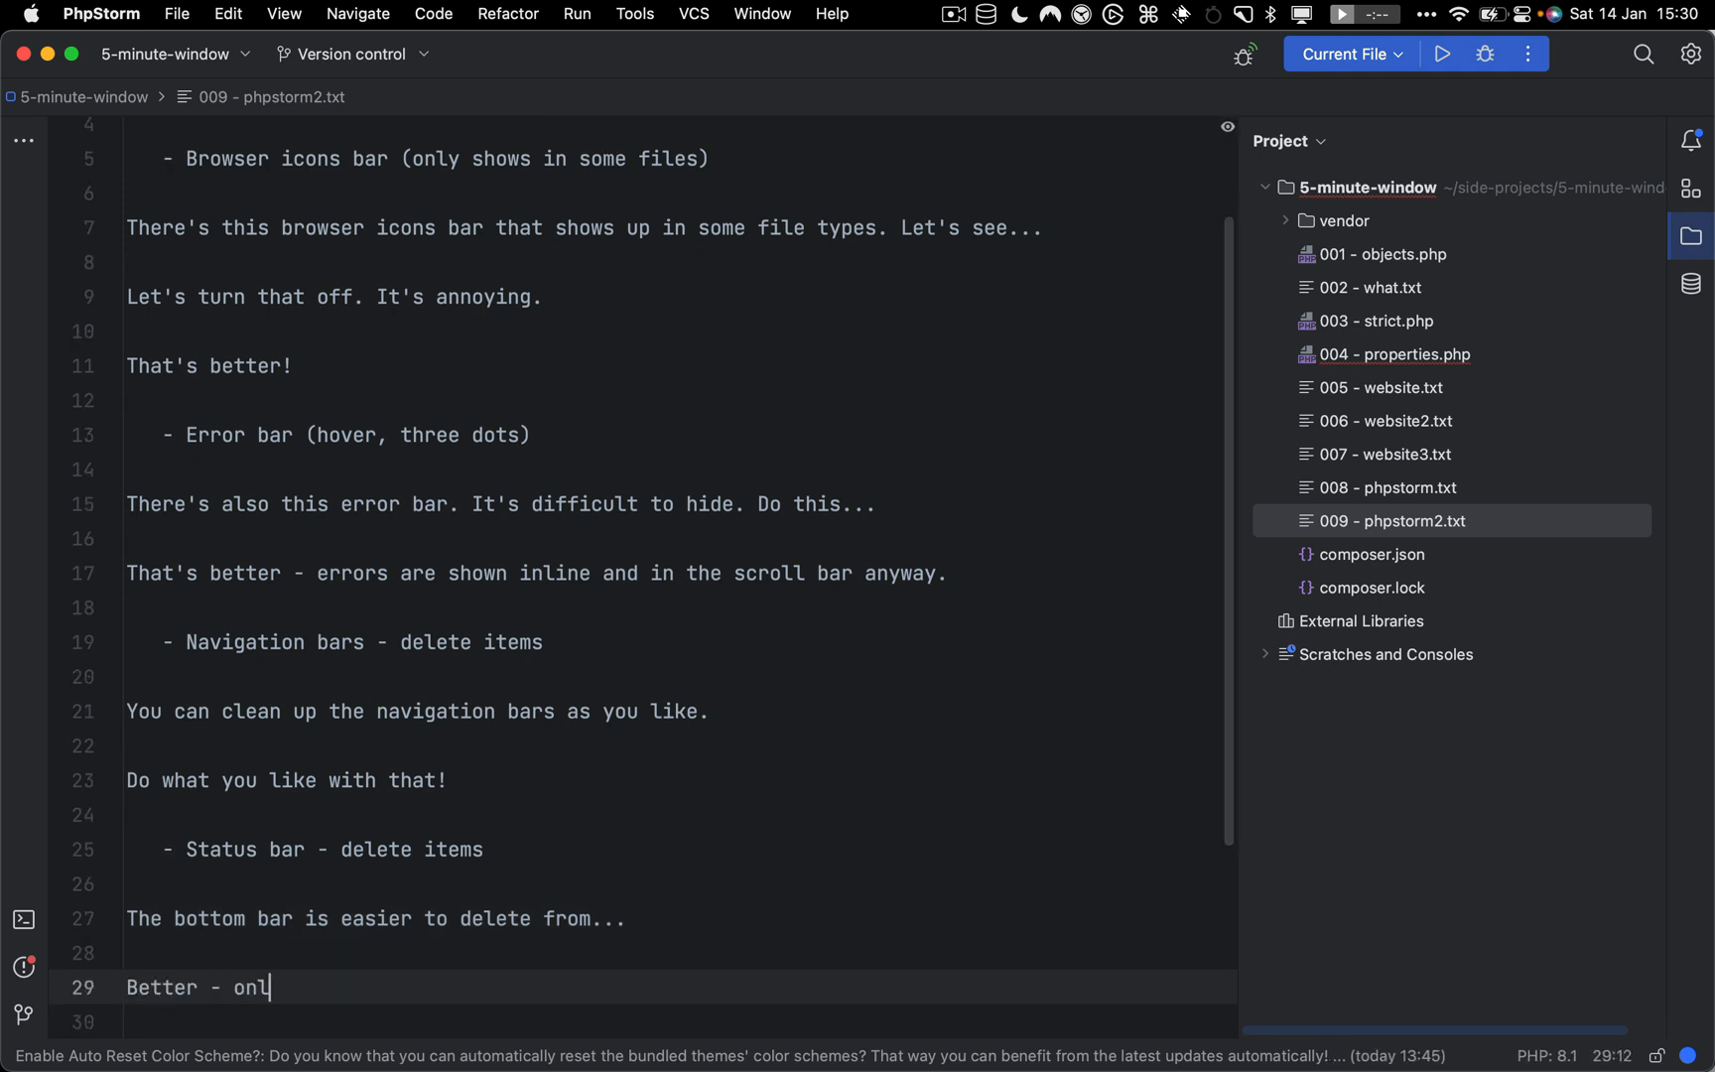
text(y what I need.)
Below the Material Atom Icons item, add "Let's install the Material Icons too - they're colourful!" as a separate paragraph
key(Down)
key(Down)
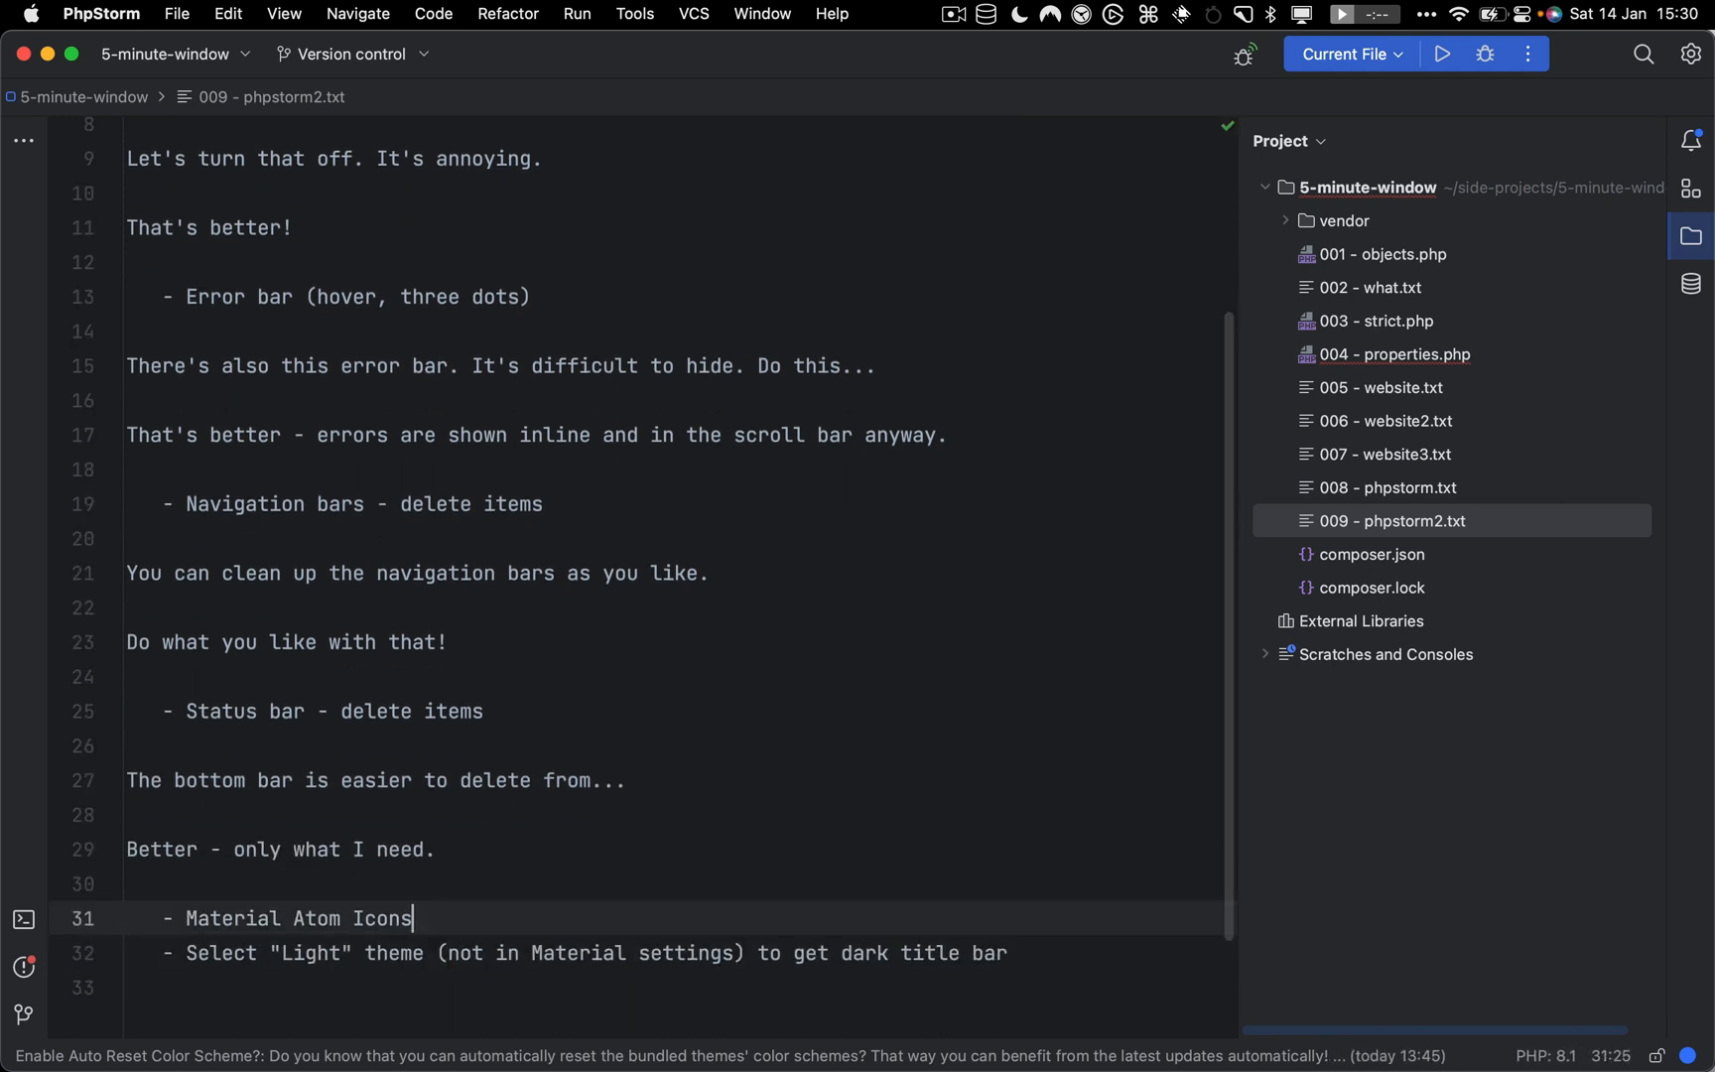
key(Return)
key(Return)
key(Return)
key(Up)
text(Let's i)
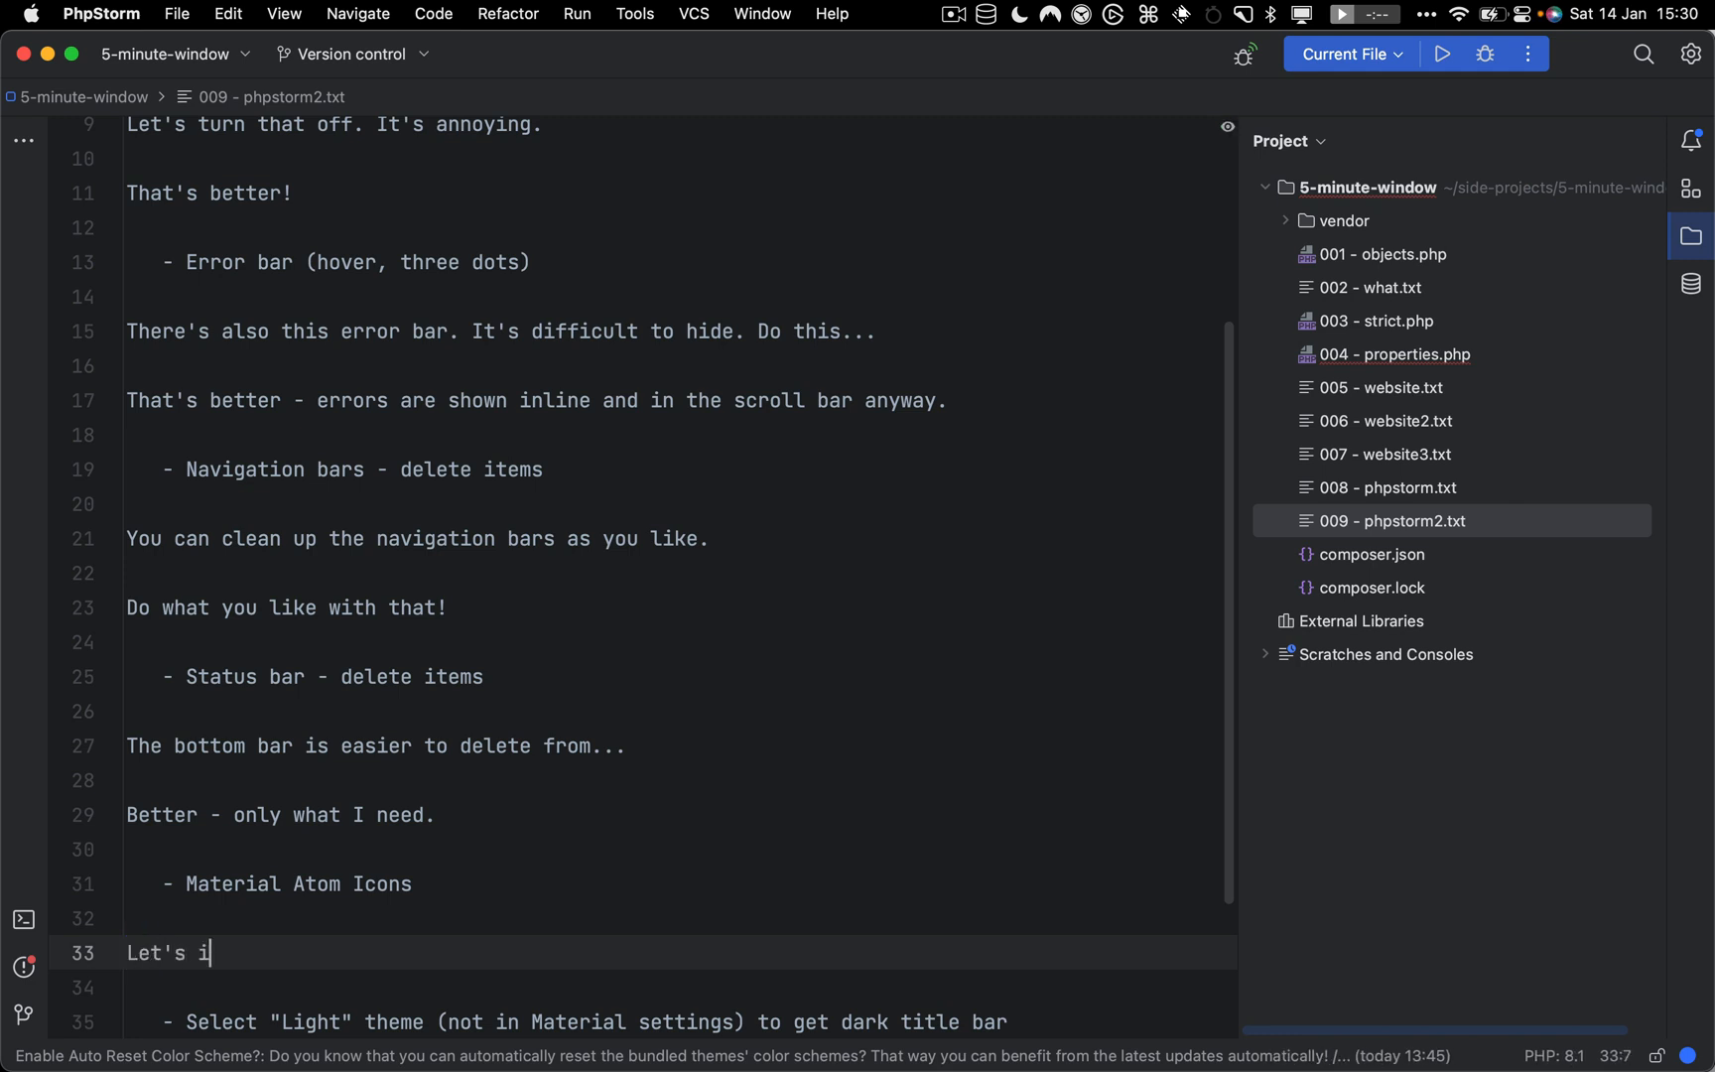
text(nstall the Material Icons too - they're )
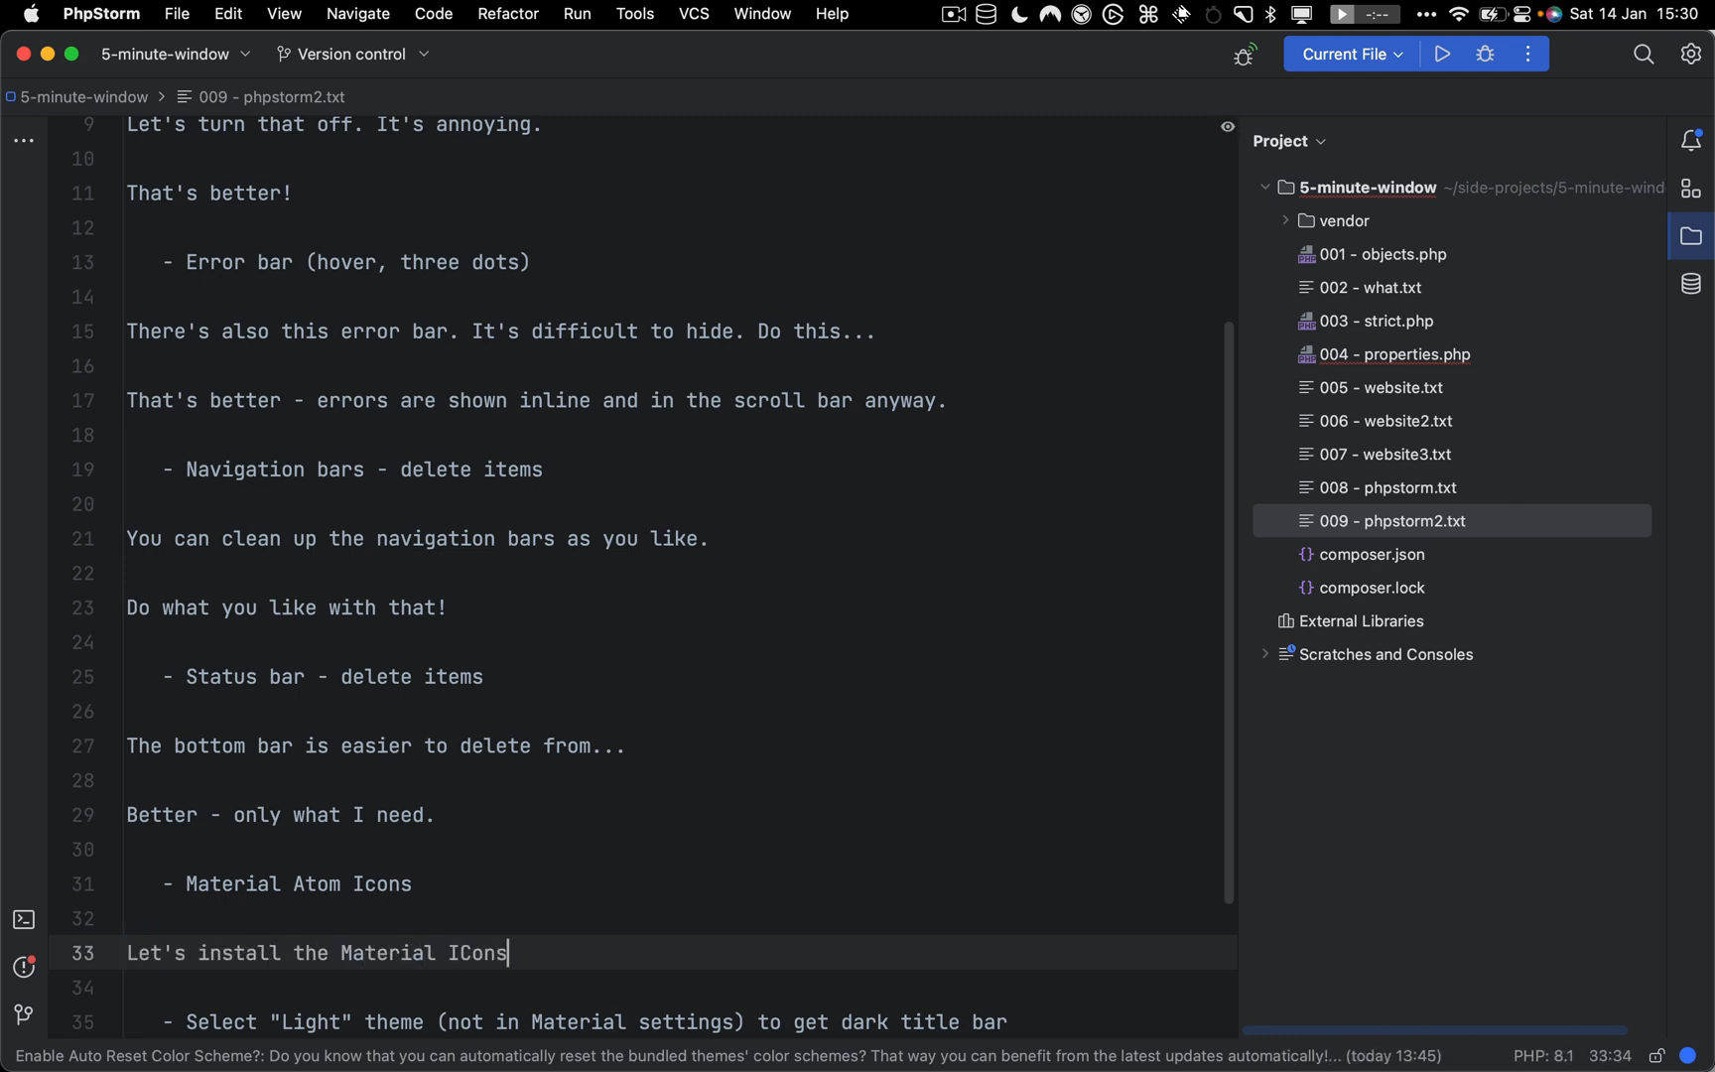
text(colourful!)
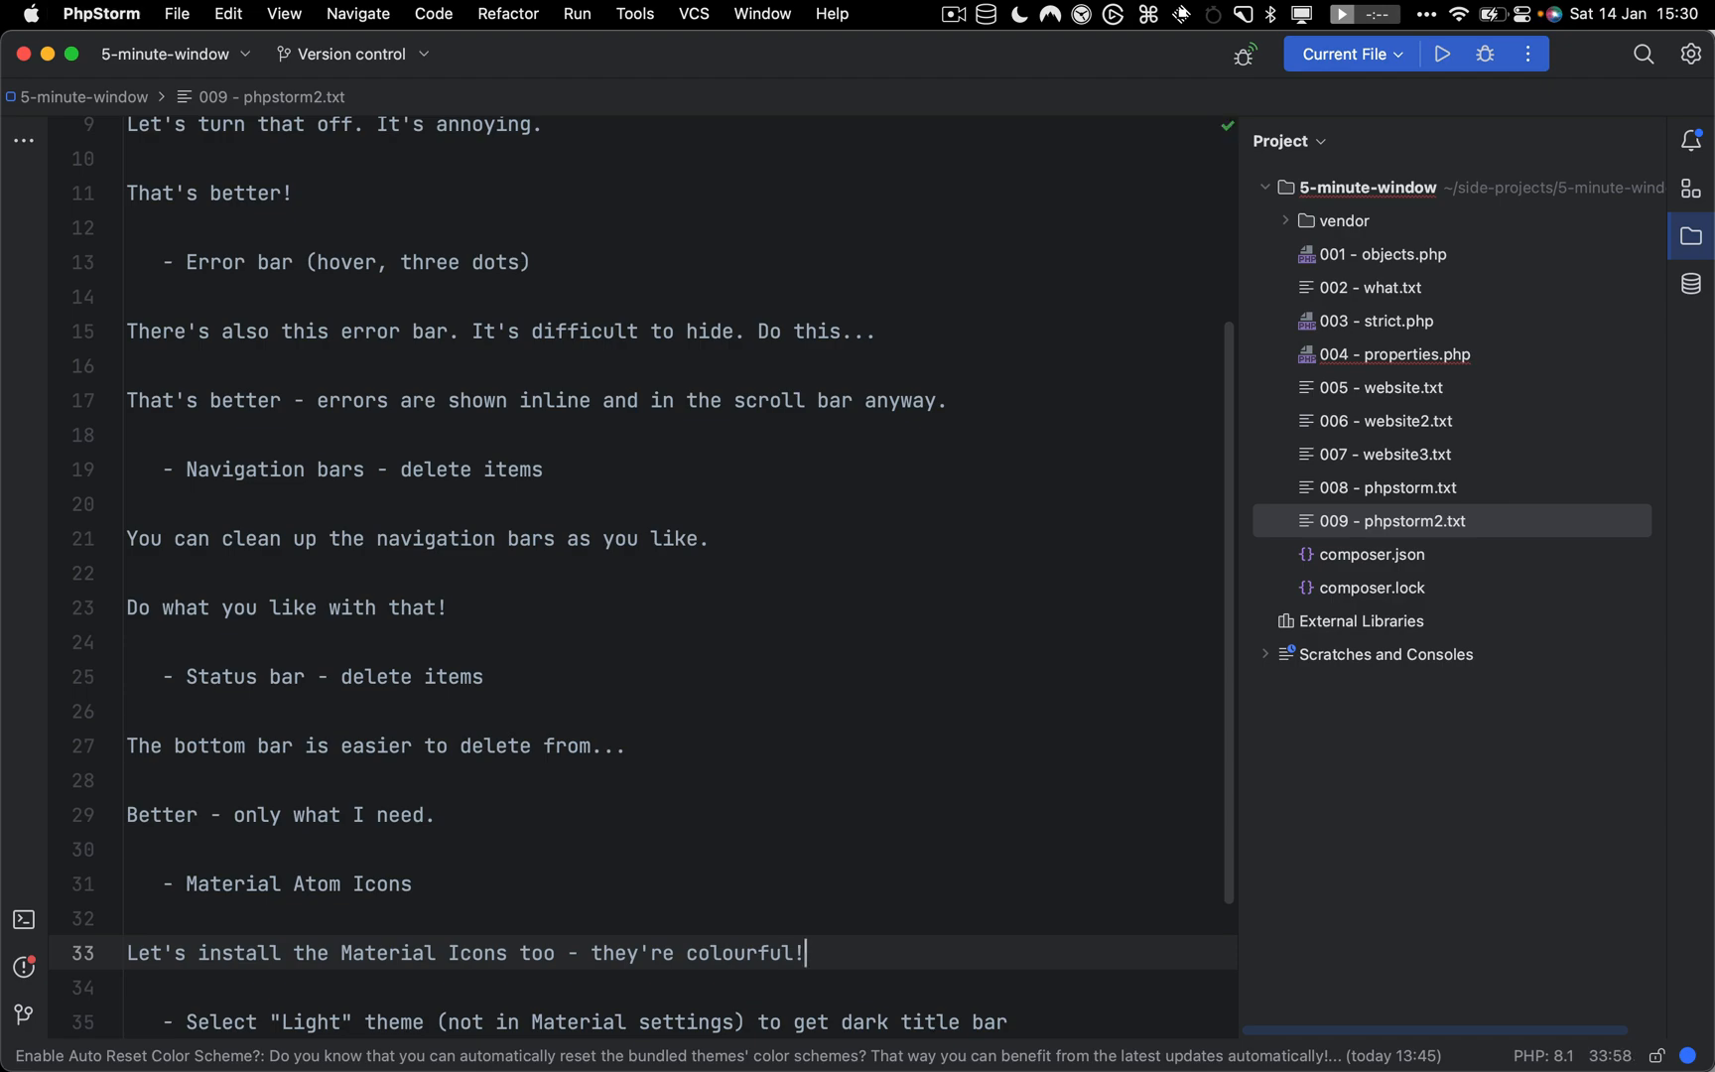
Install the Atom Material Icons plugin from Material Theme UI's recommended plugins and restart the IDE
key(super+comma)
text(material)
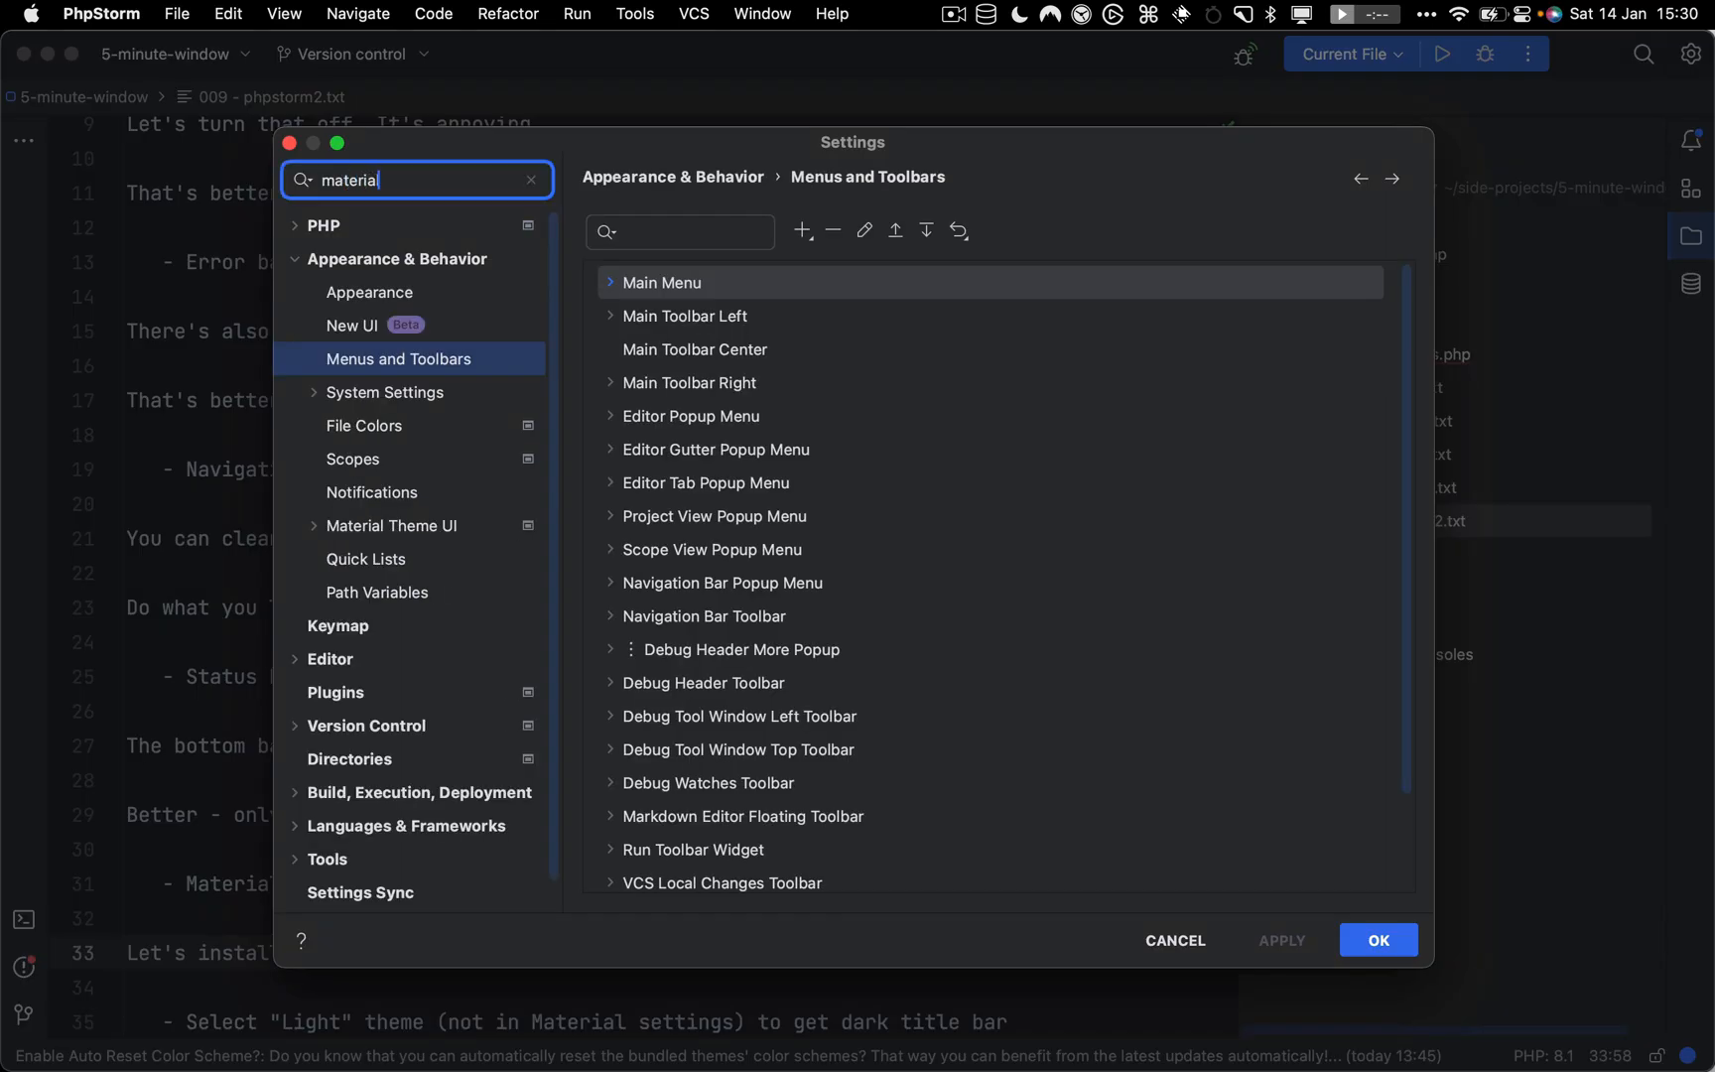
click(419, 352)
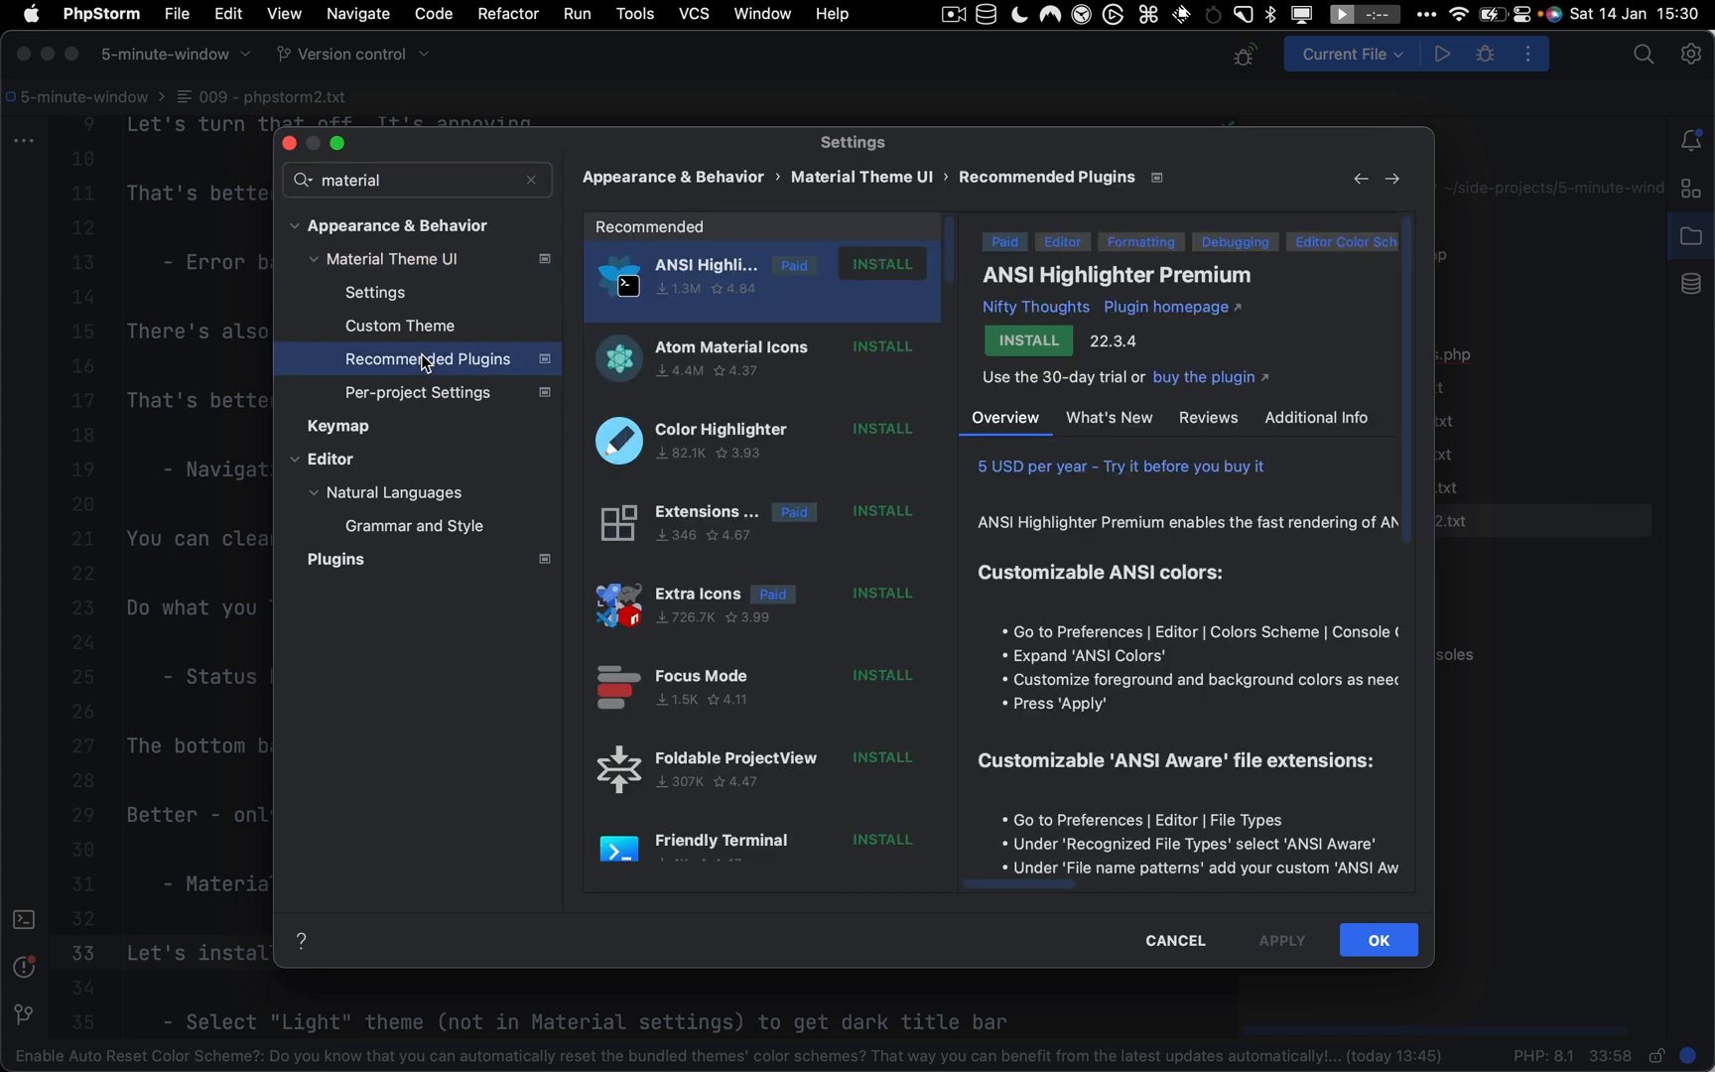
click(886, 364)
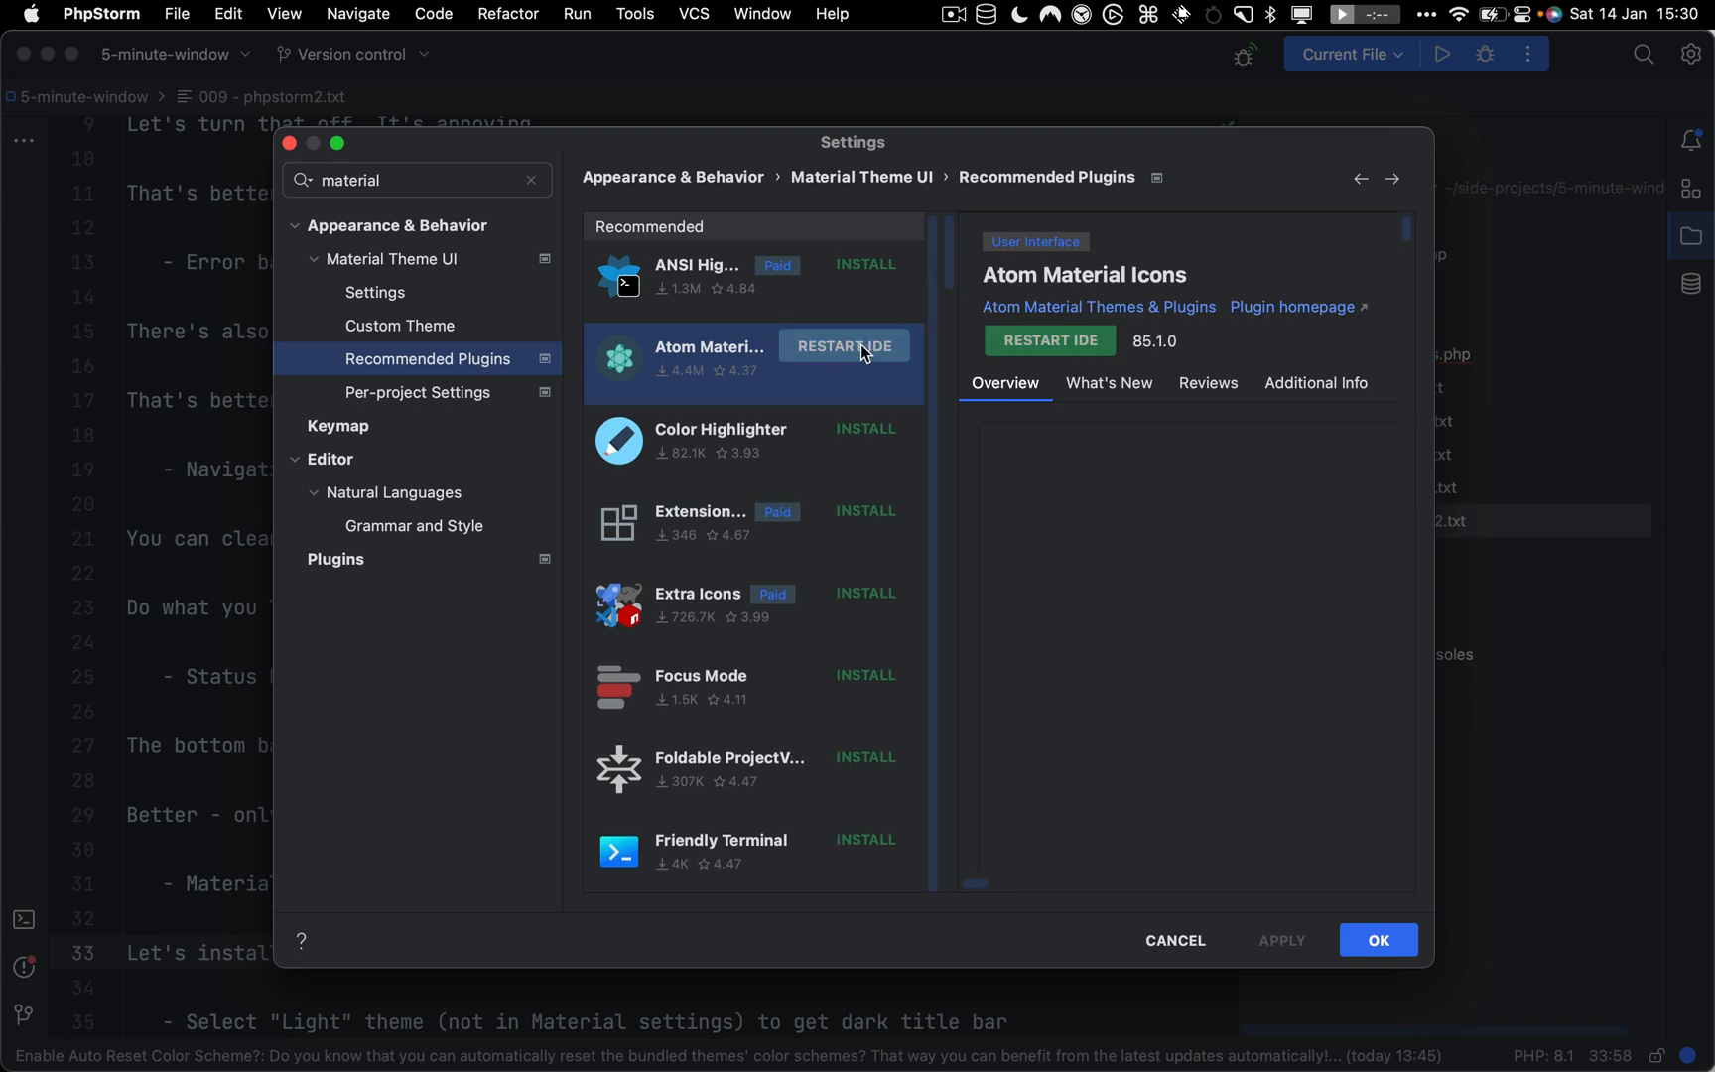
click(860, 345)
click(1028, 459)
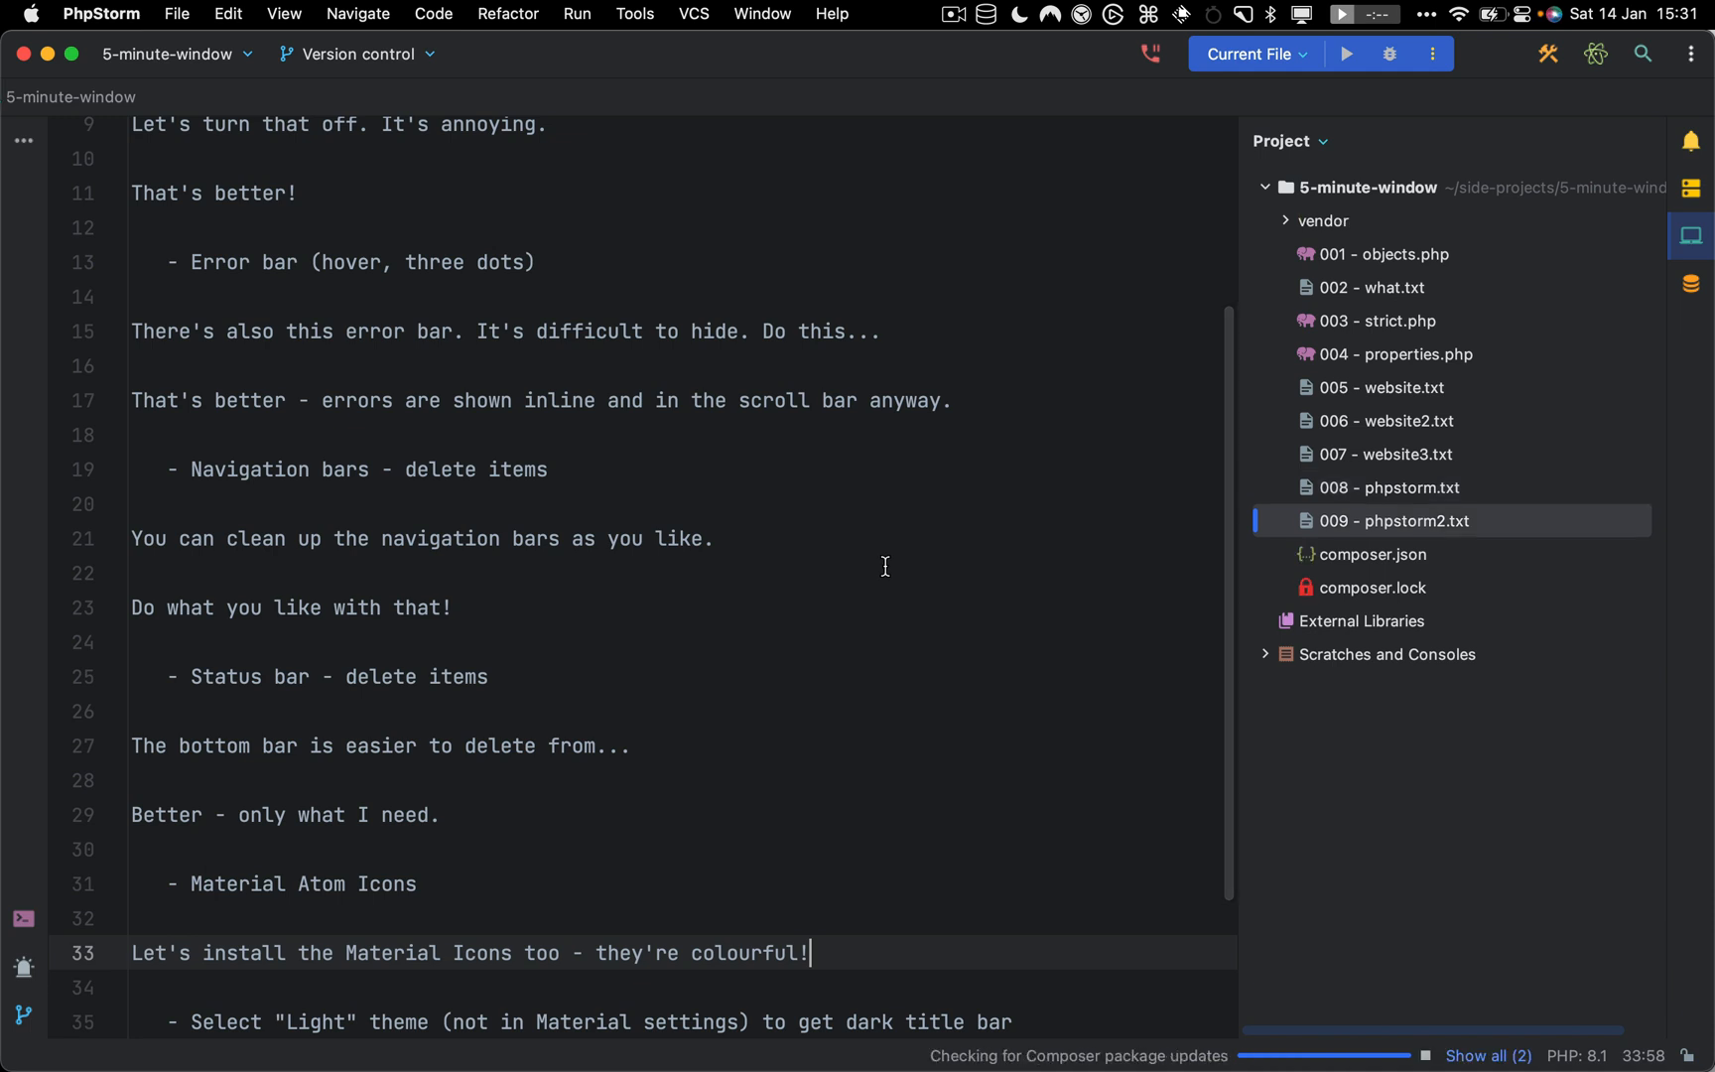
Below the "Light" theme item, add the paragraph "Finally, I like a light theme with a dark title bar..."
scroll(886, 567, down, 3)
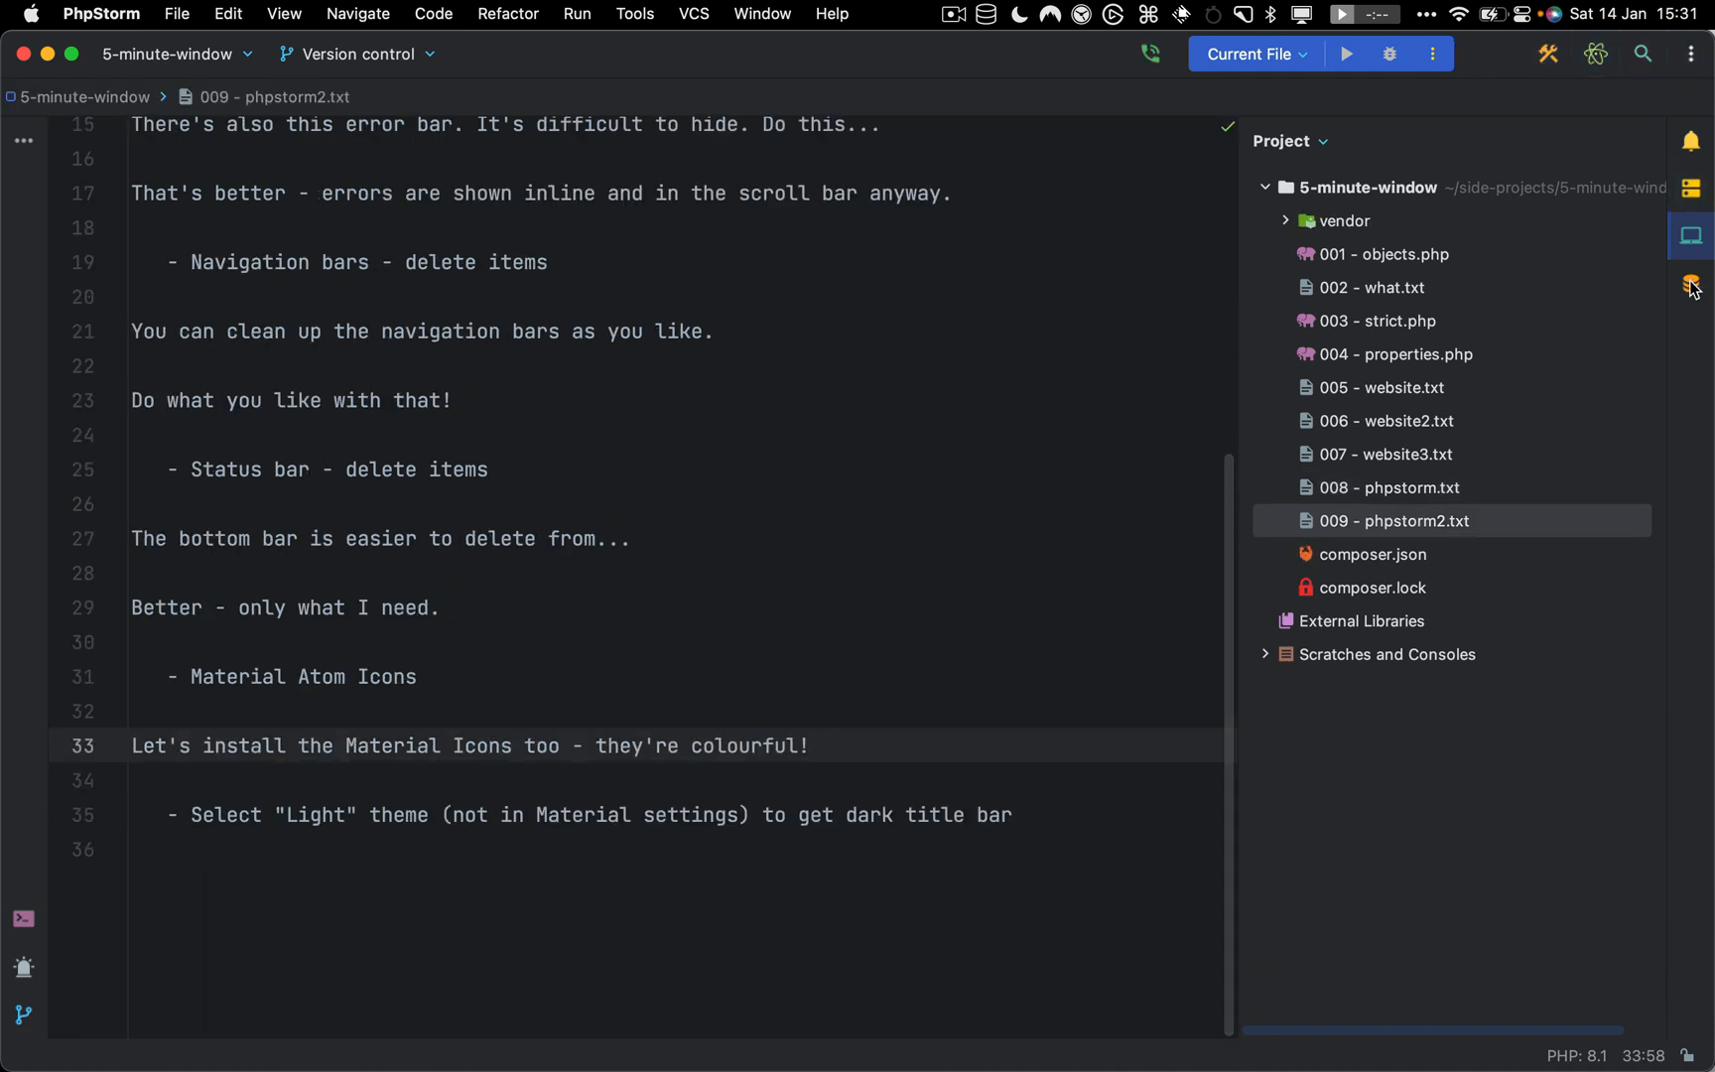
click(332, 851)
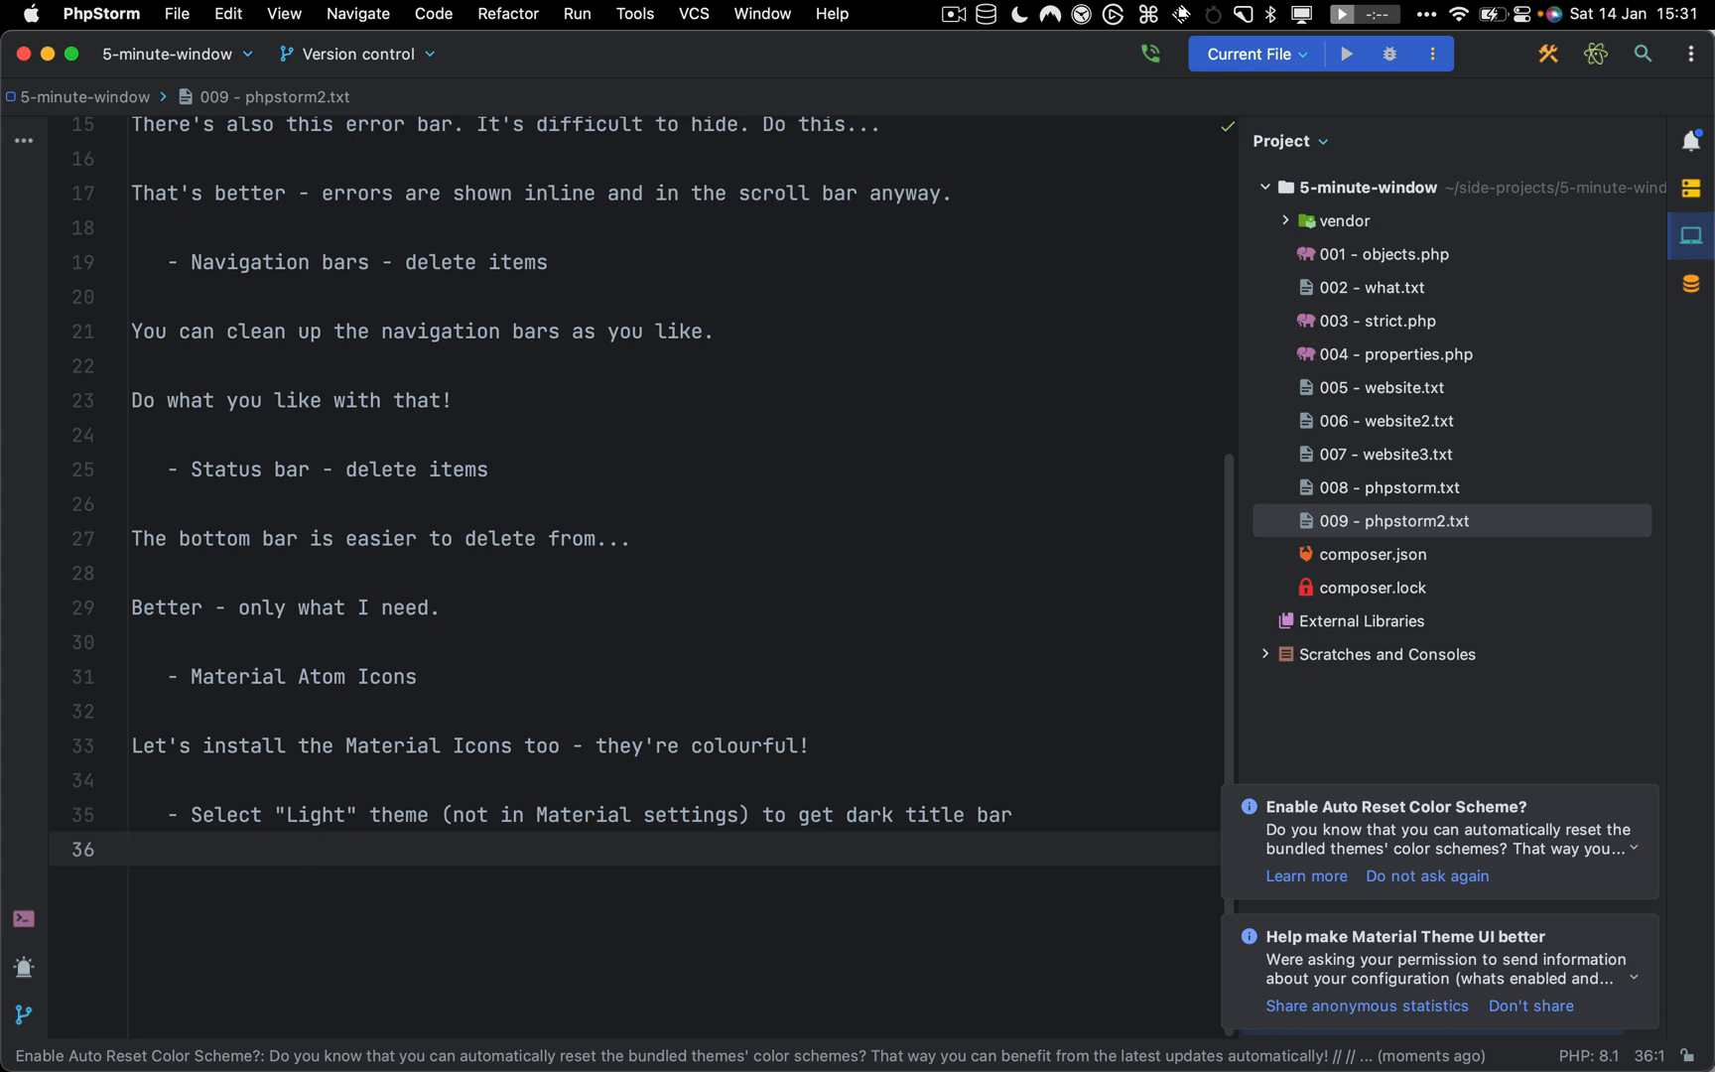
key(Return)
text(Finally, I like a ligh)
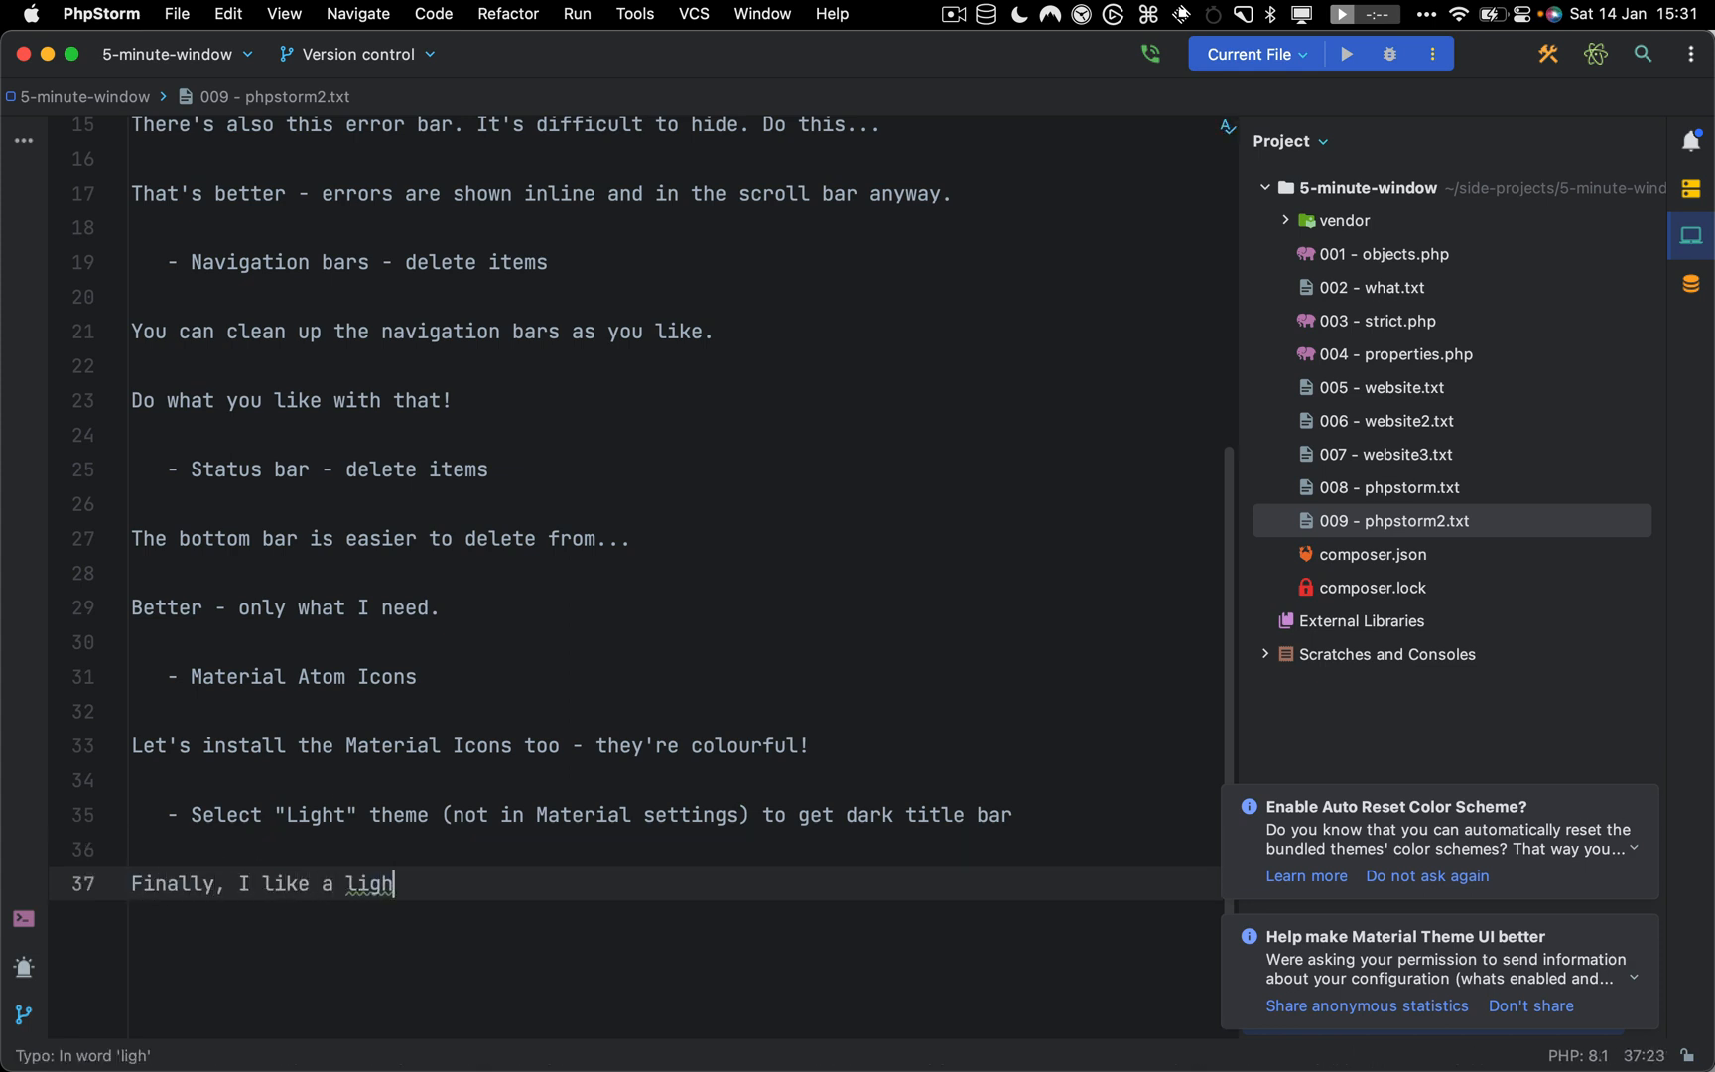
text(t theme with a dark title bar...)
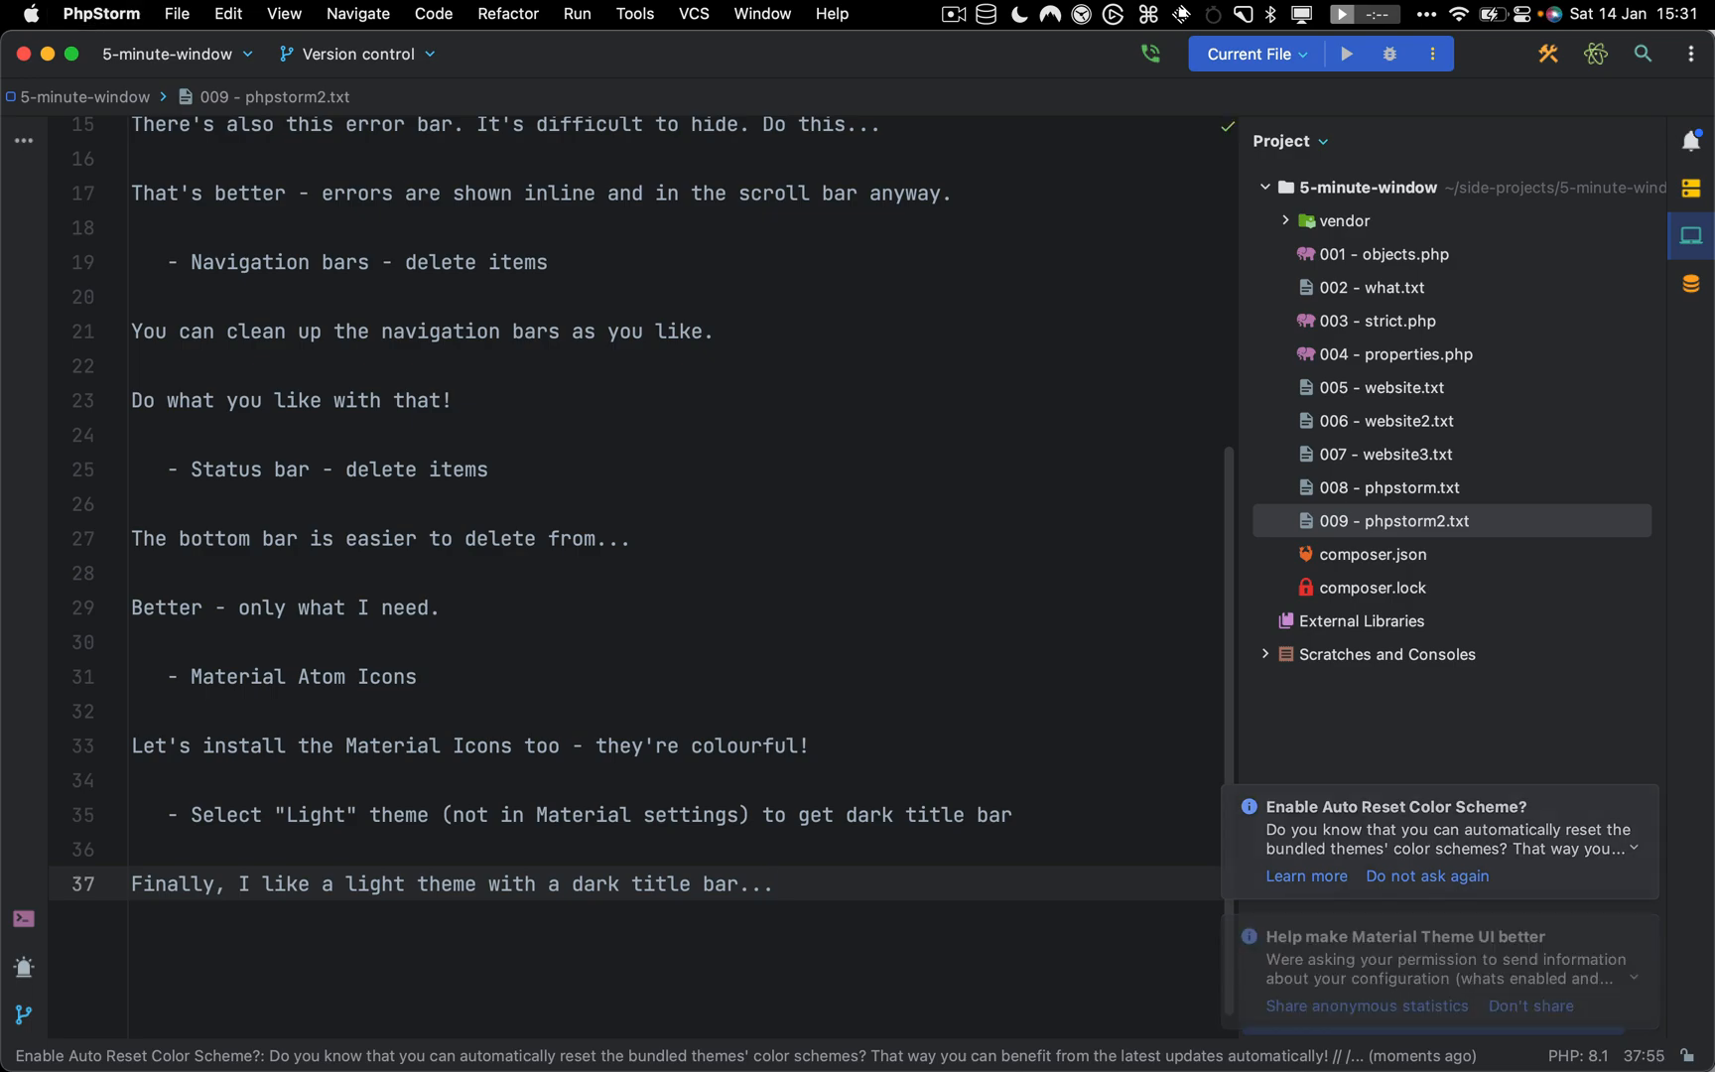
Switch the IDE theme to IntelliJ Light in the appearance settings and save the change
key(super+comma)
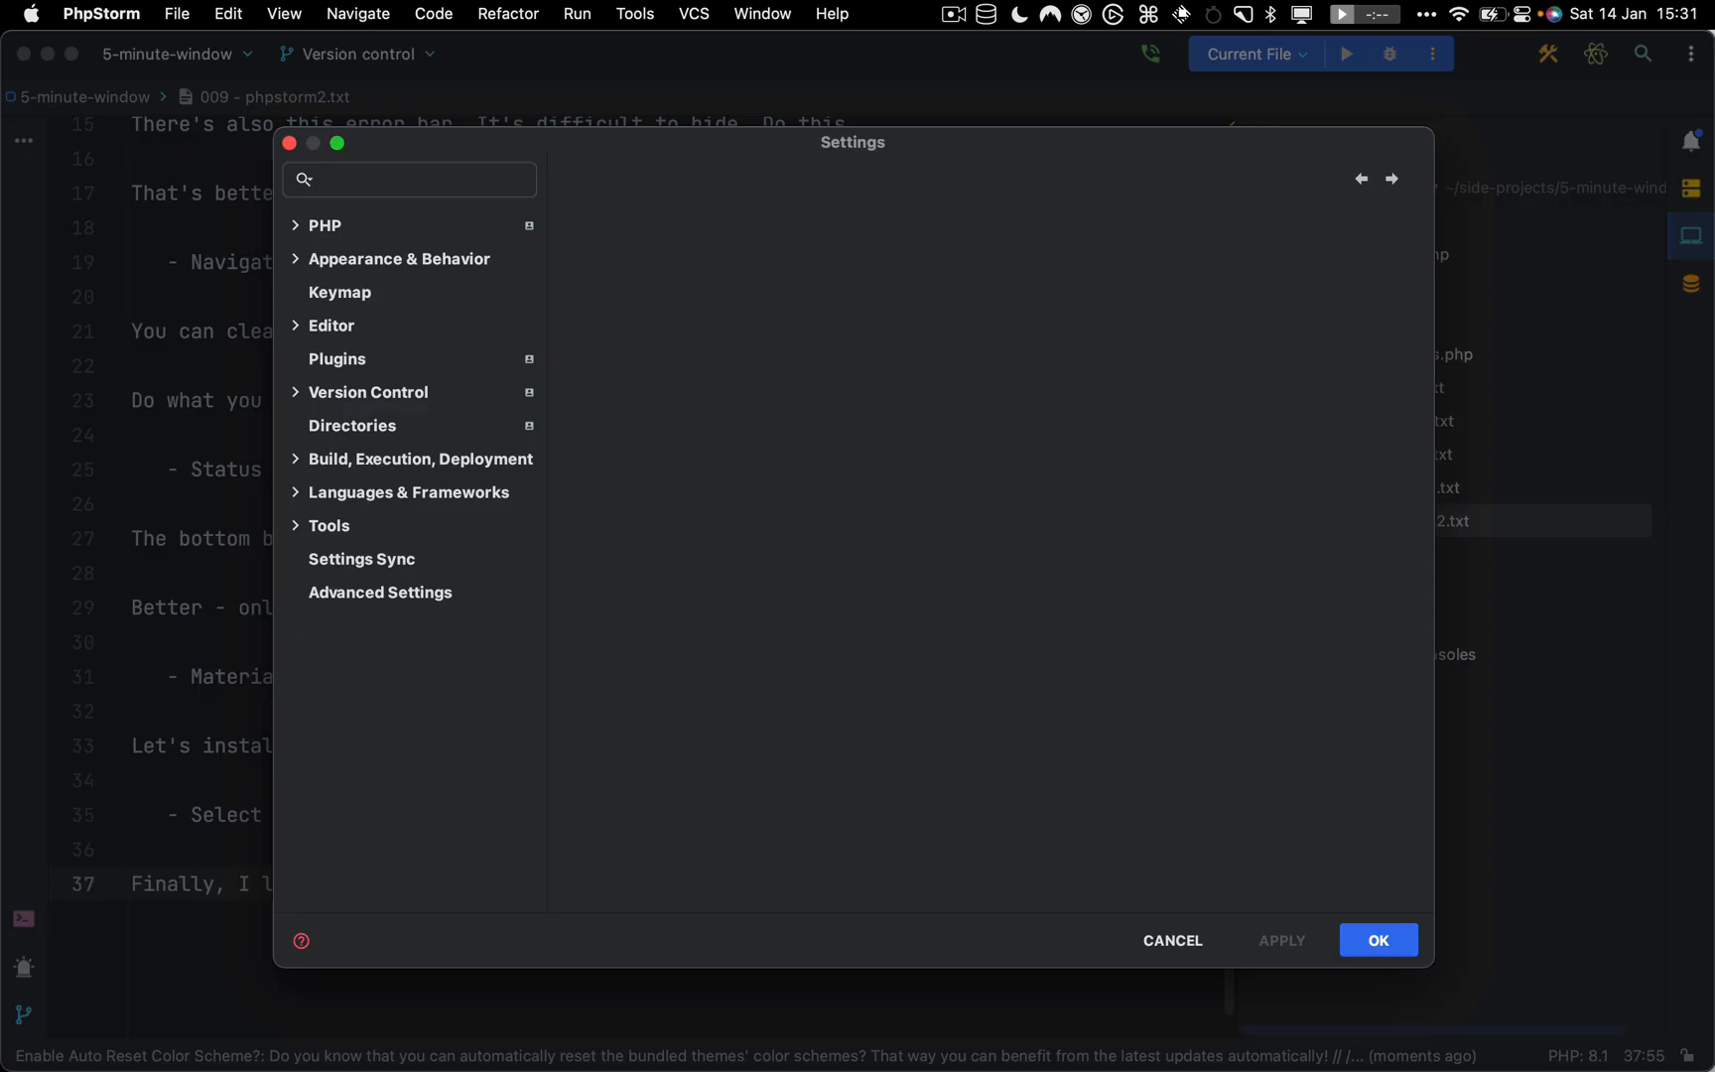
text(theme)
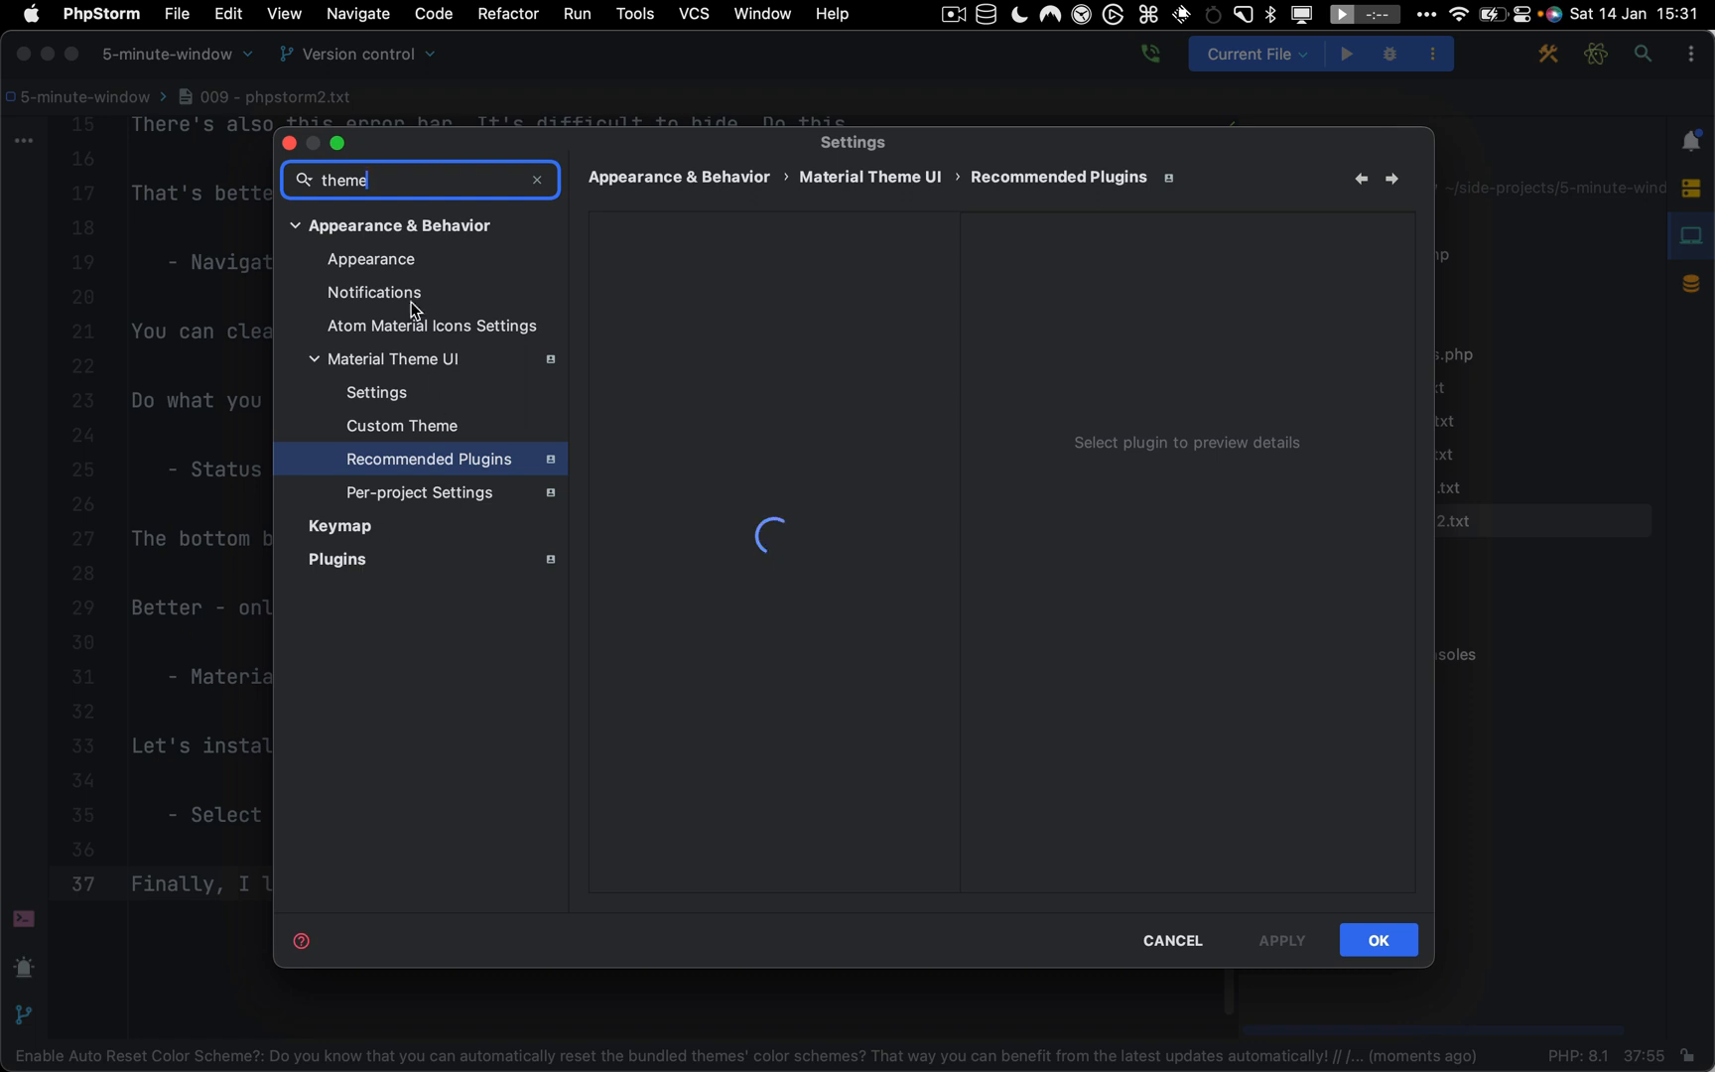
click(396, 261)
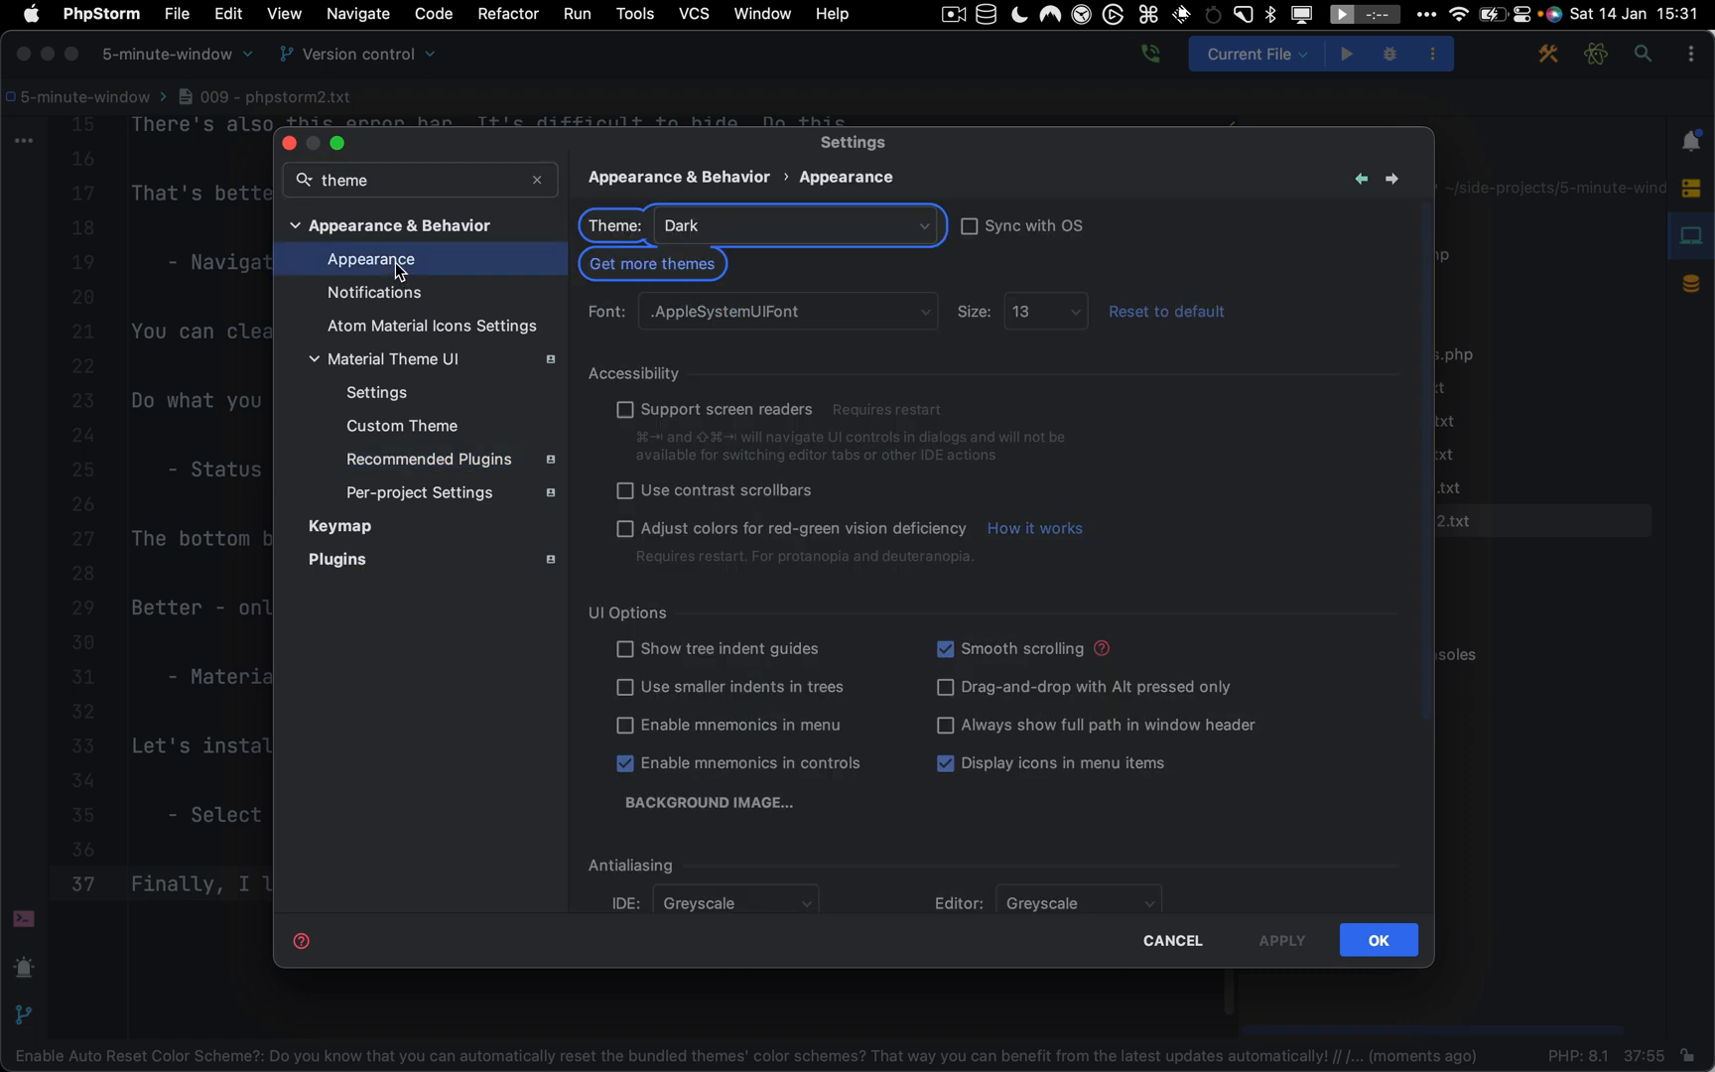
click(924, 234)
scroll(767, 441, down, 5)
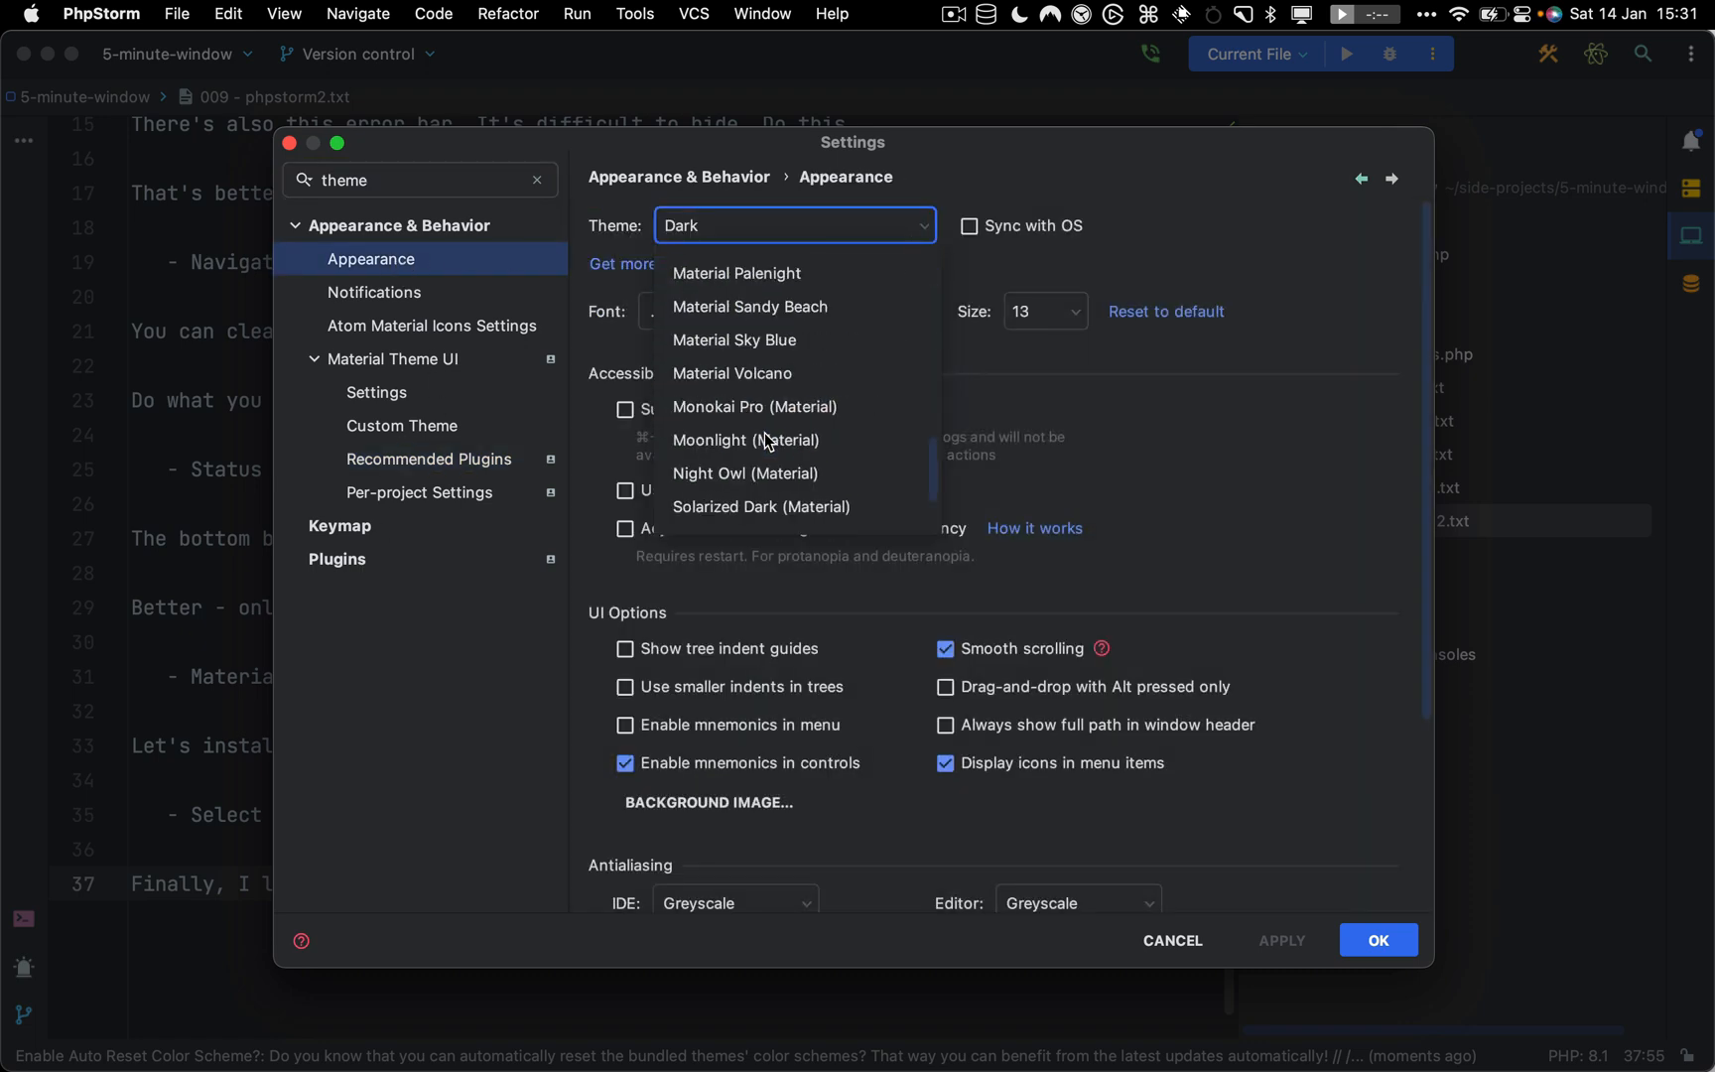
scroll(769, 441, up, 6)
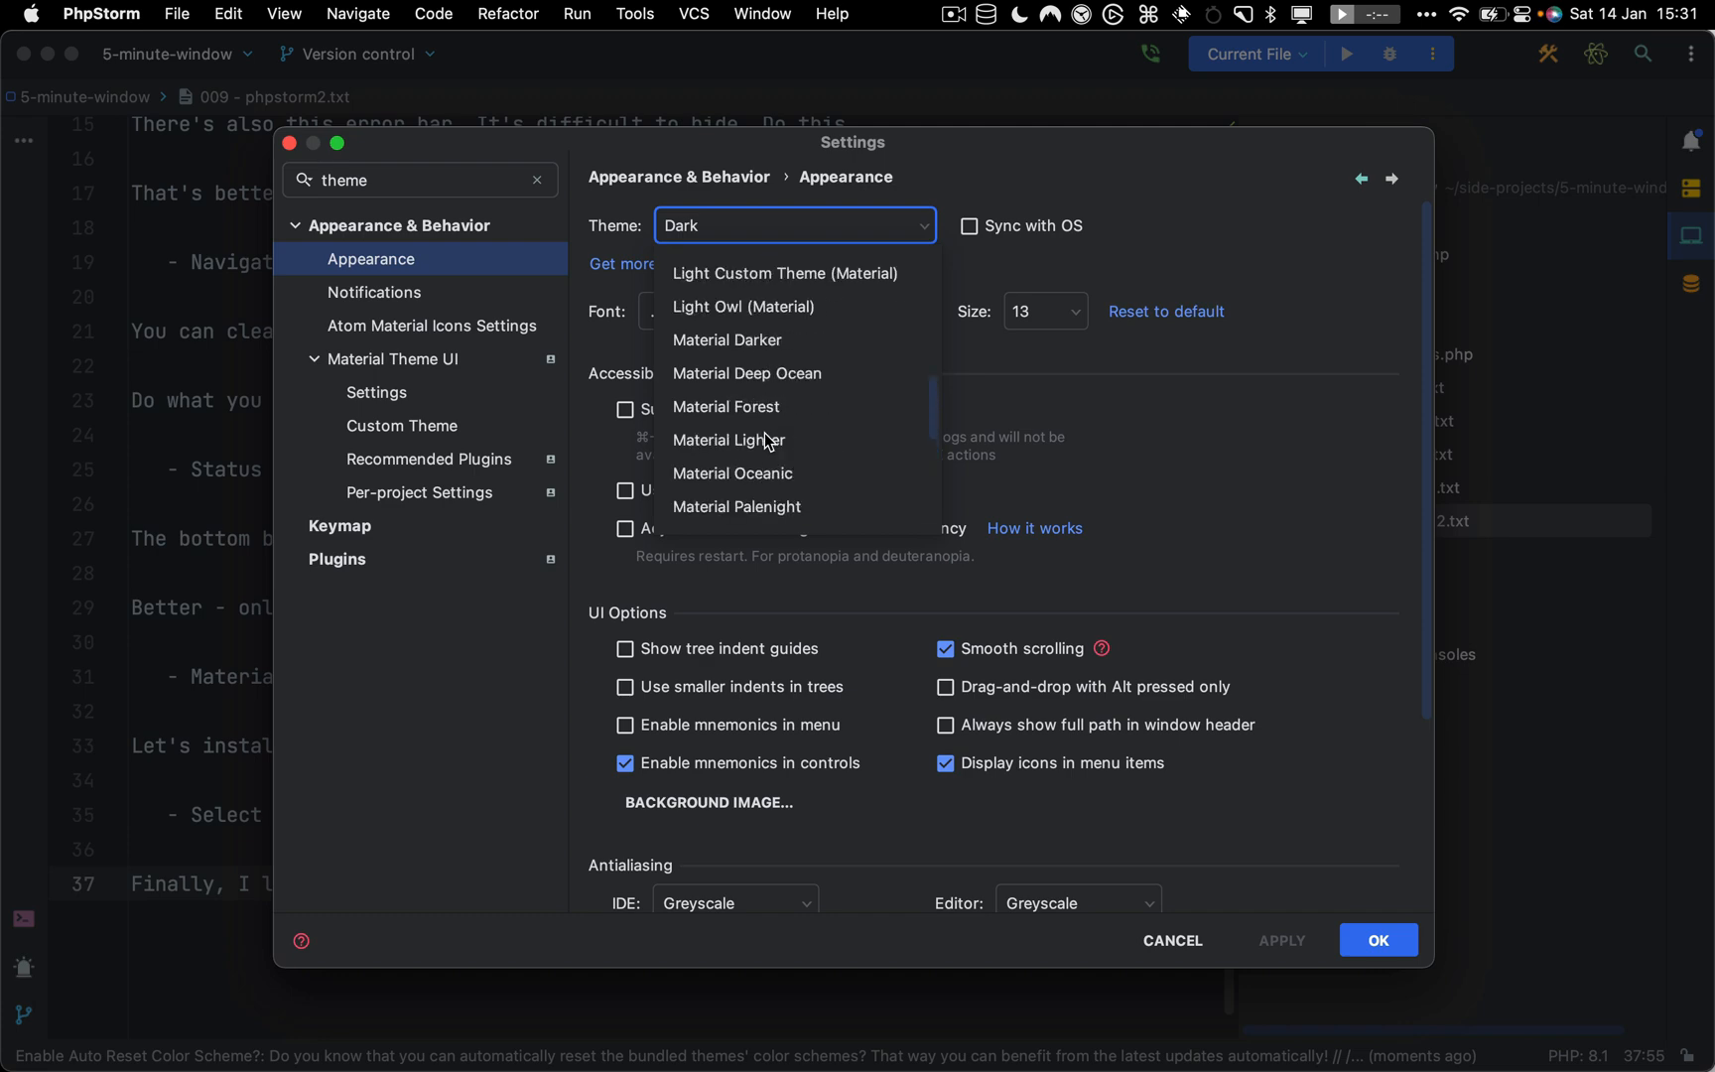
click(759, 376)
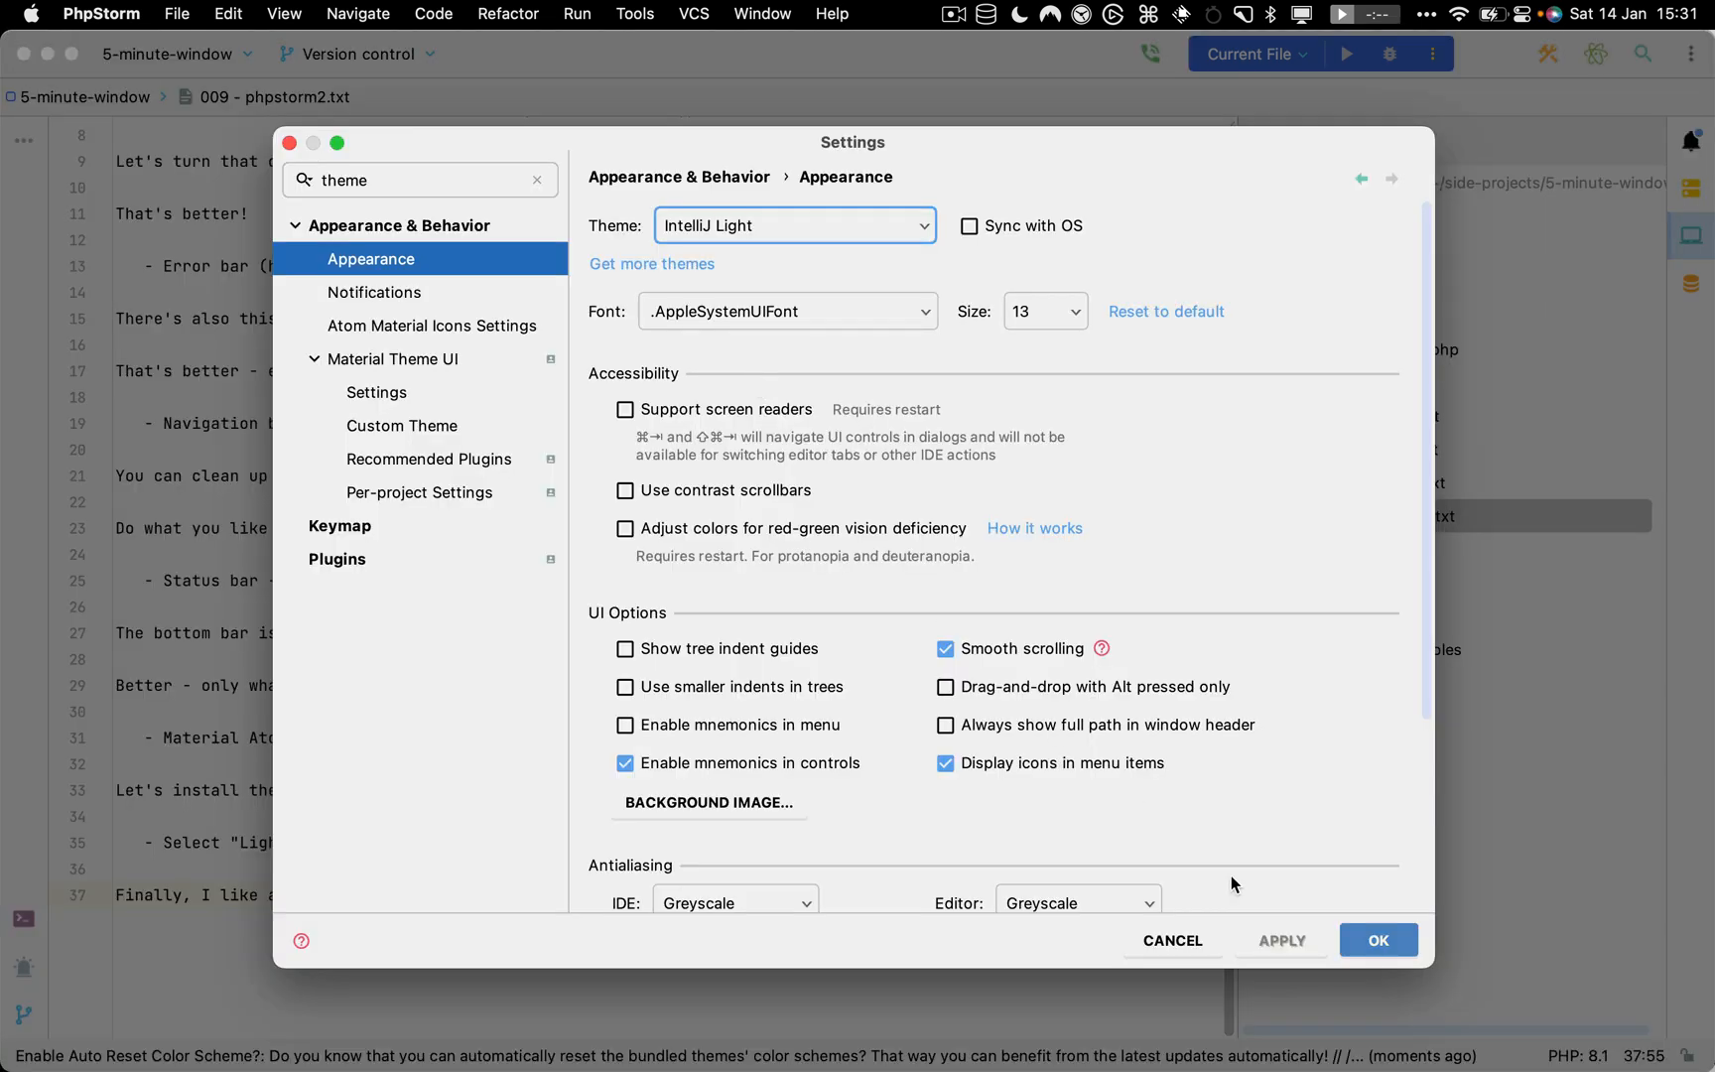
click(1379, 943)
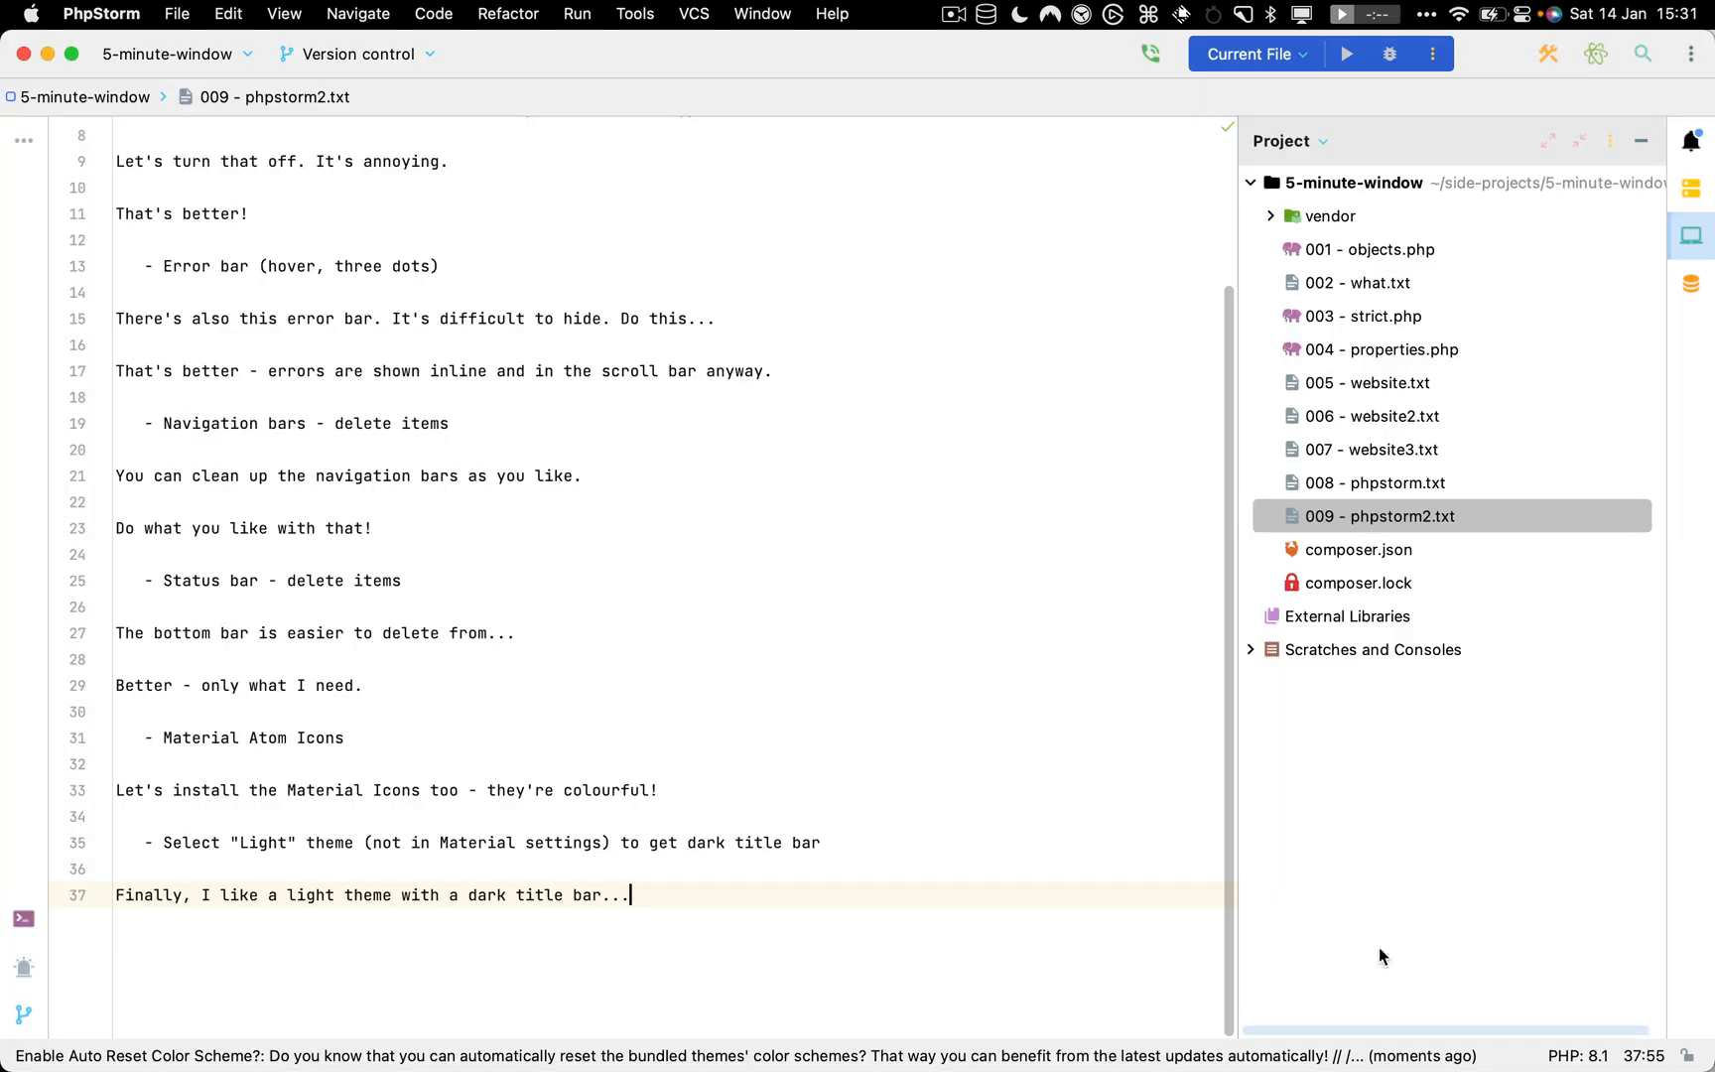
Add the paragraph "I think you need to restart for the title bar..." at the end of the notes and exit the IDE for a restart
key(Return)
key(Return)
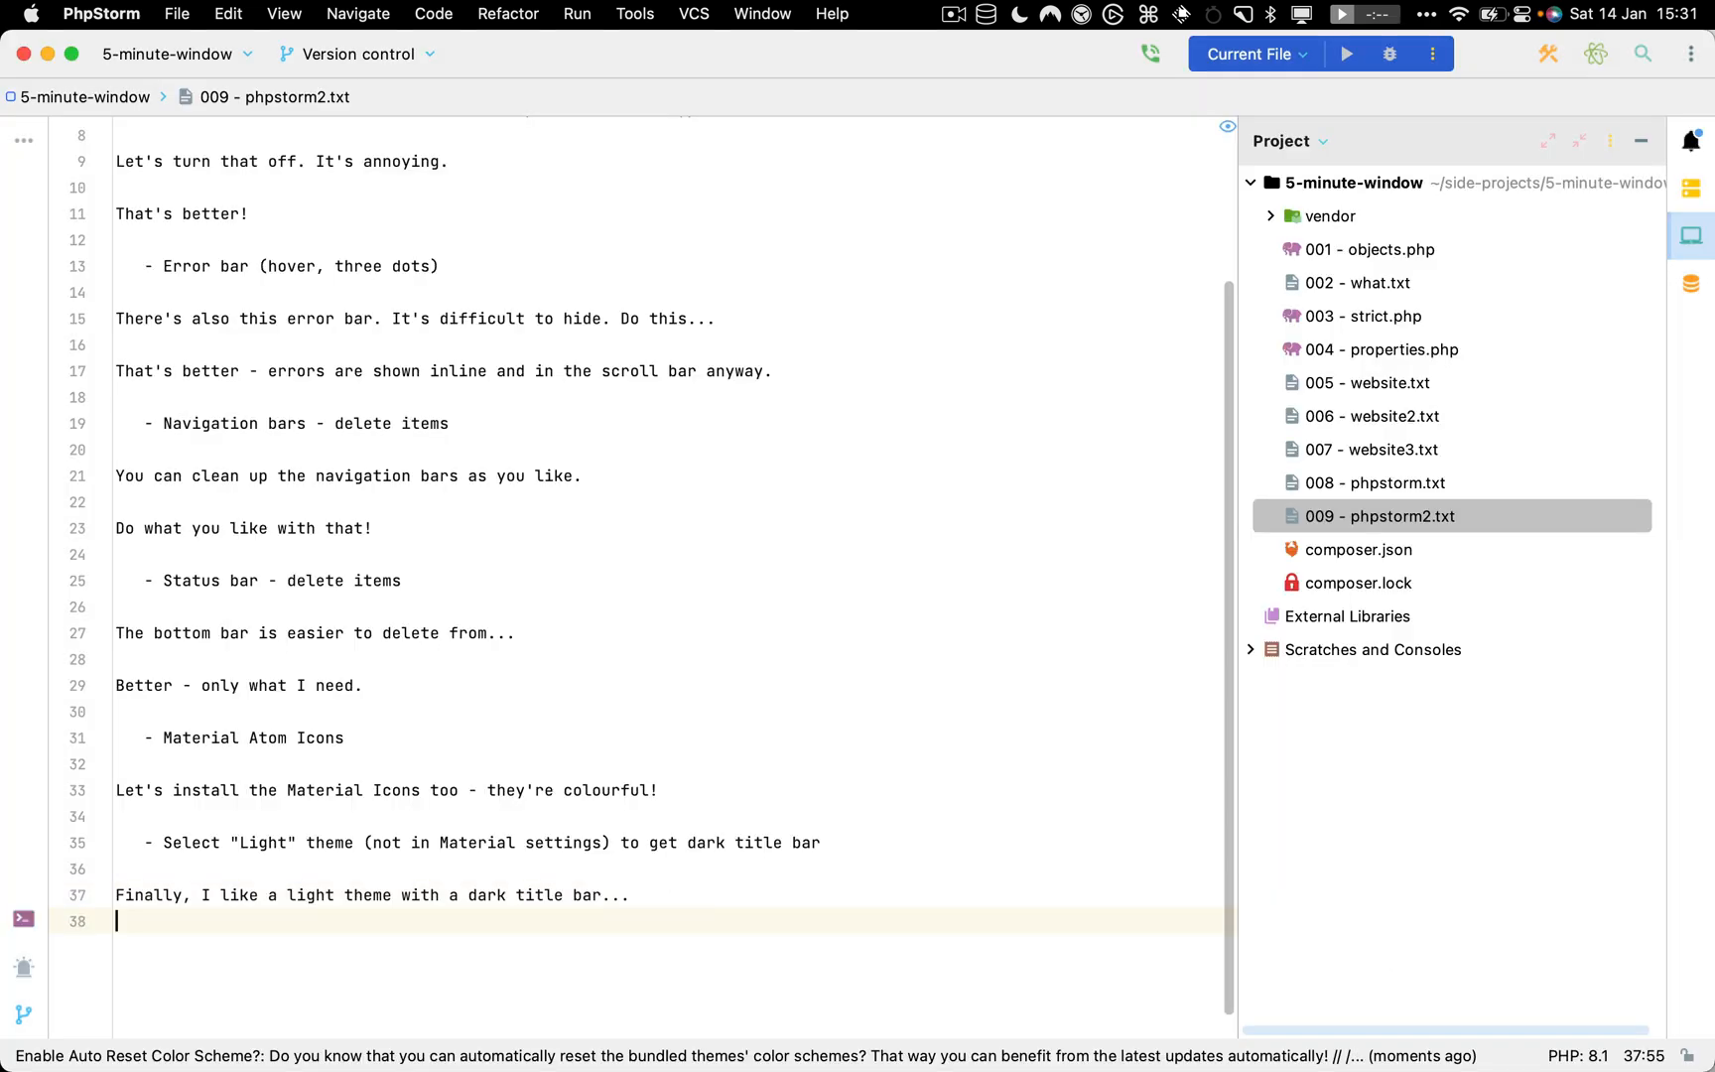
text(I think you need to restart for th)
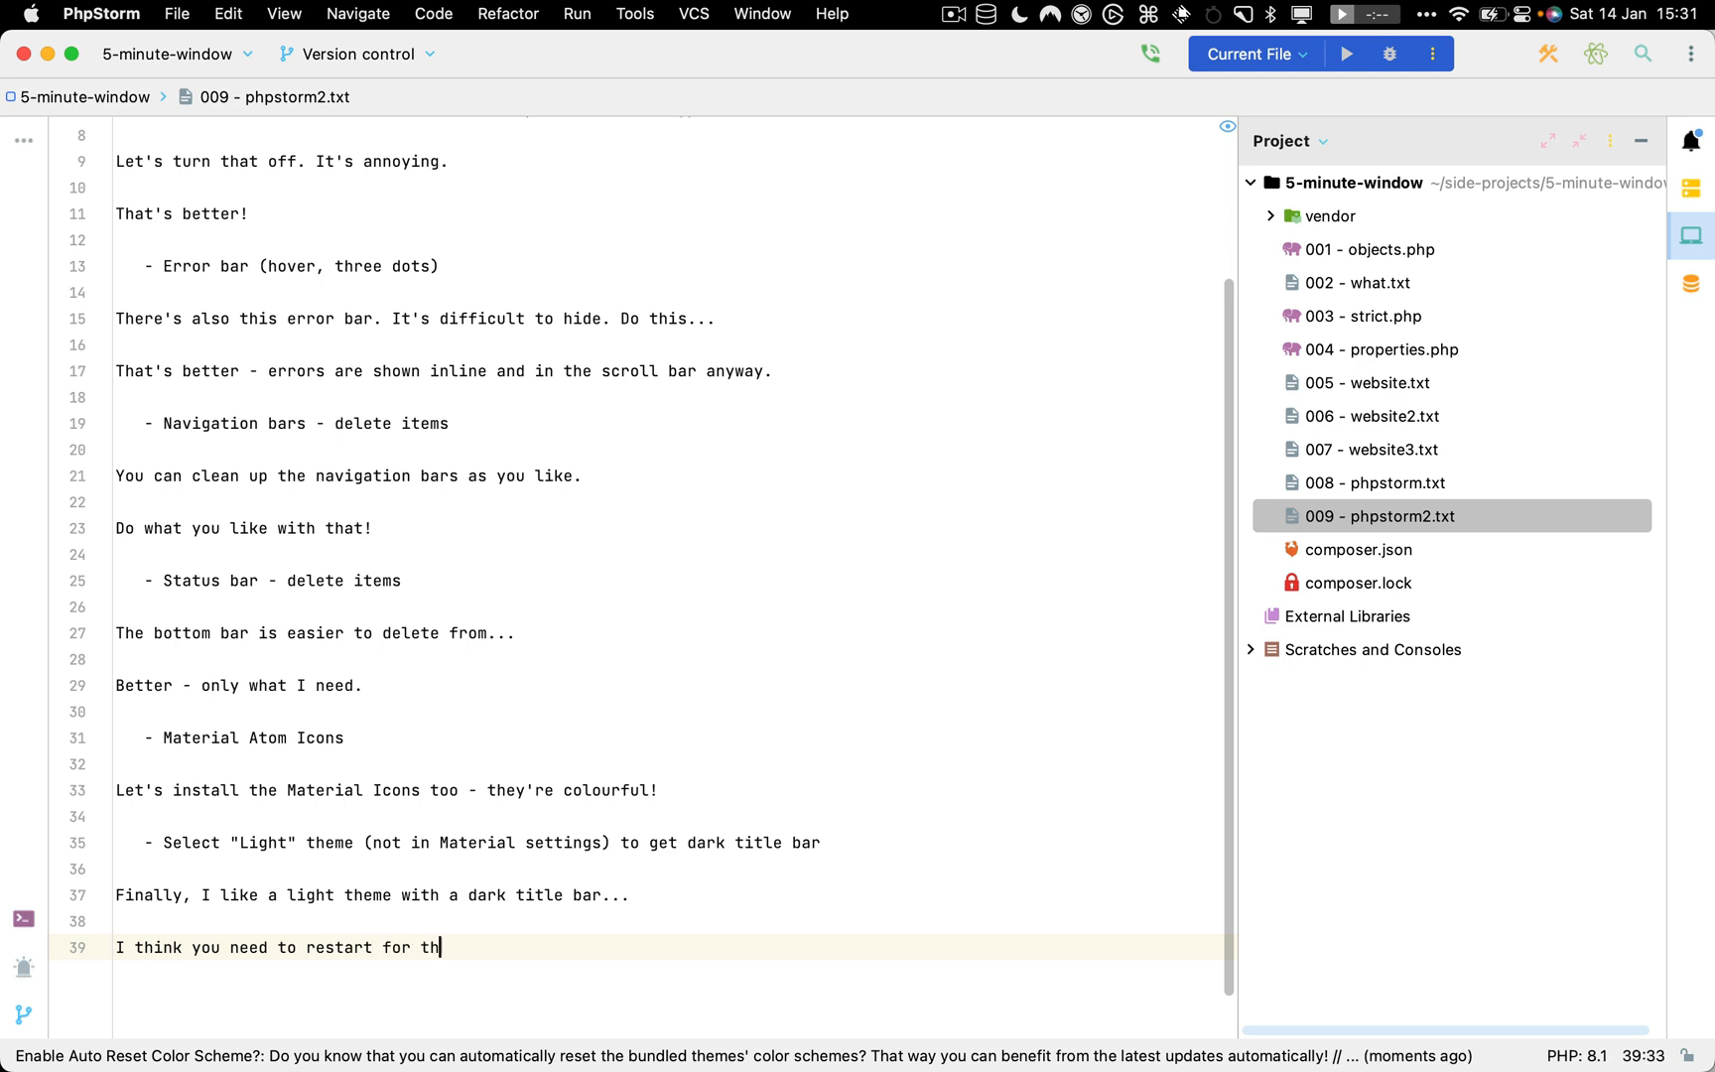
text(e title bar...)
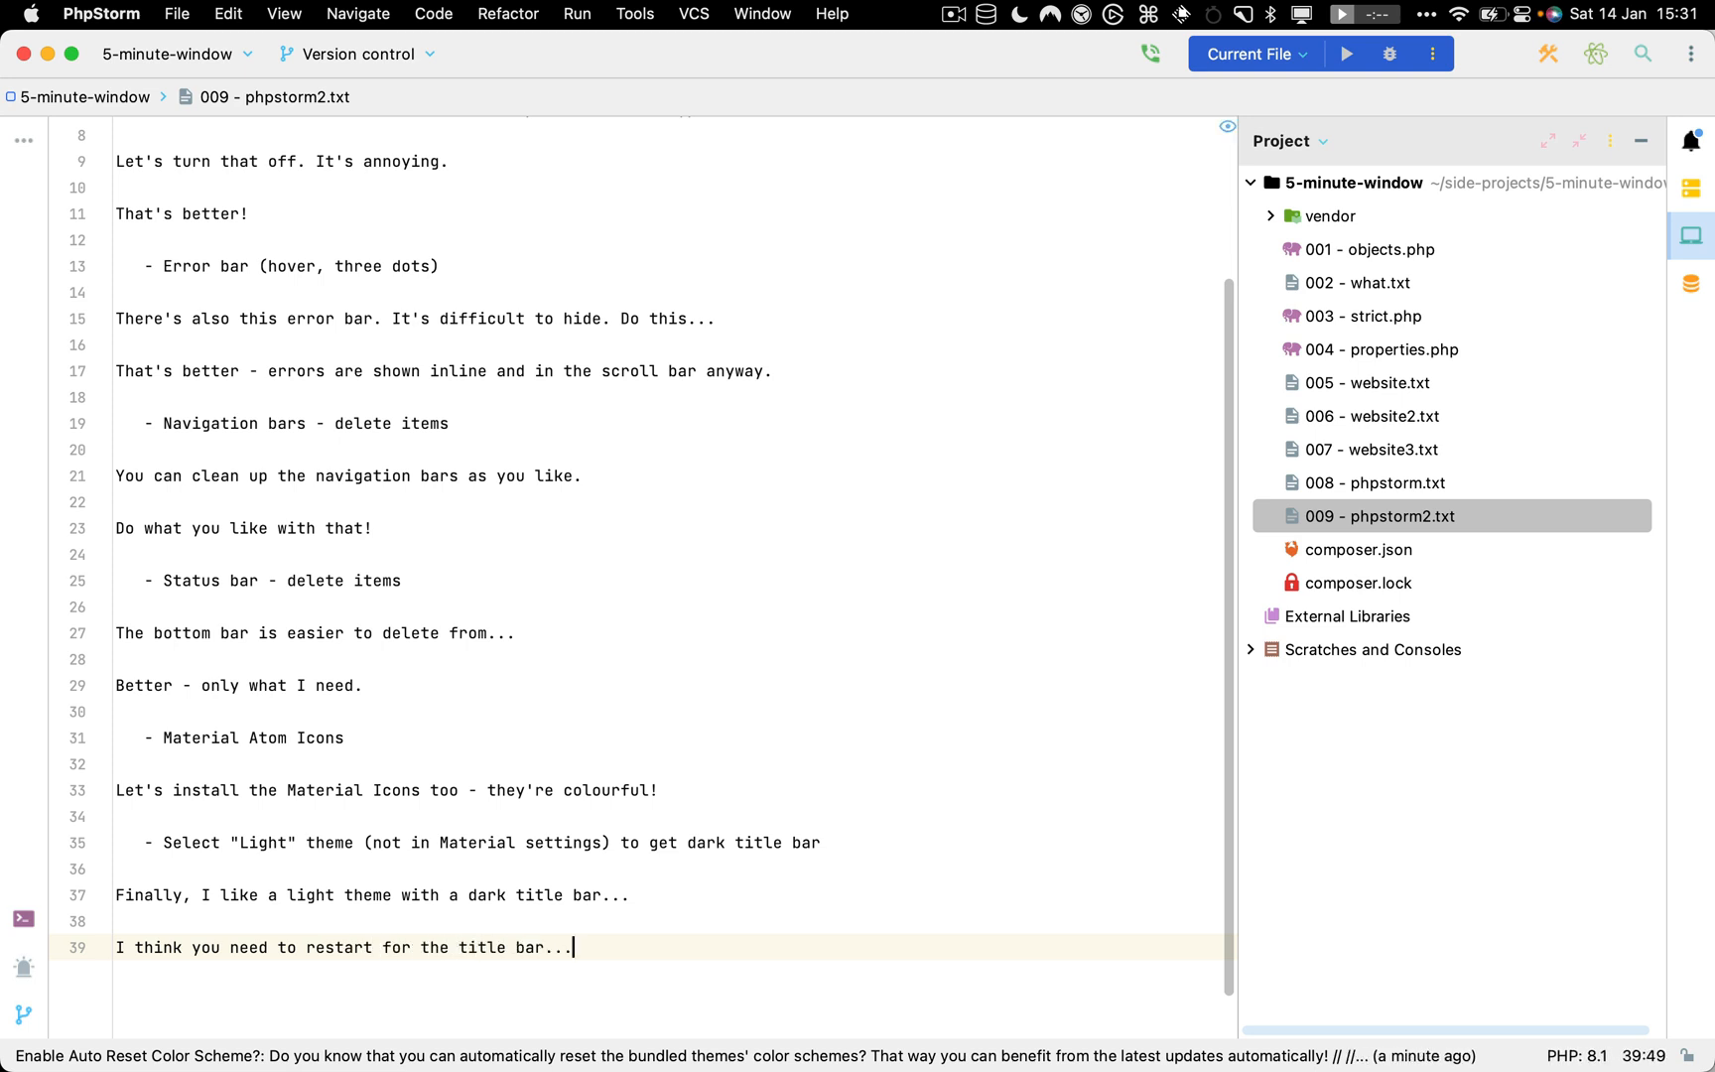
key(super+q)
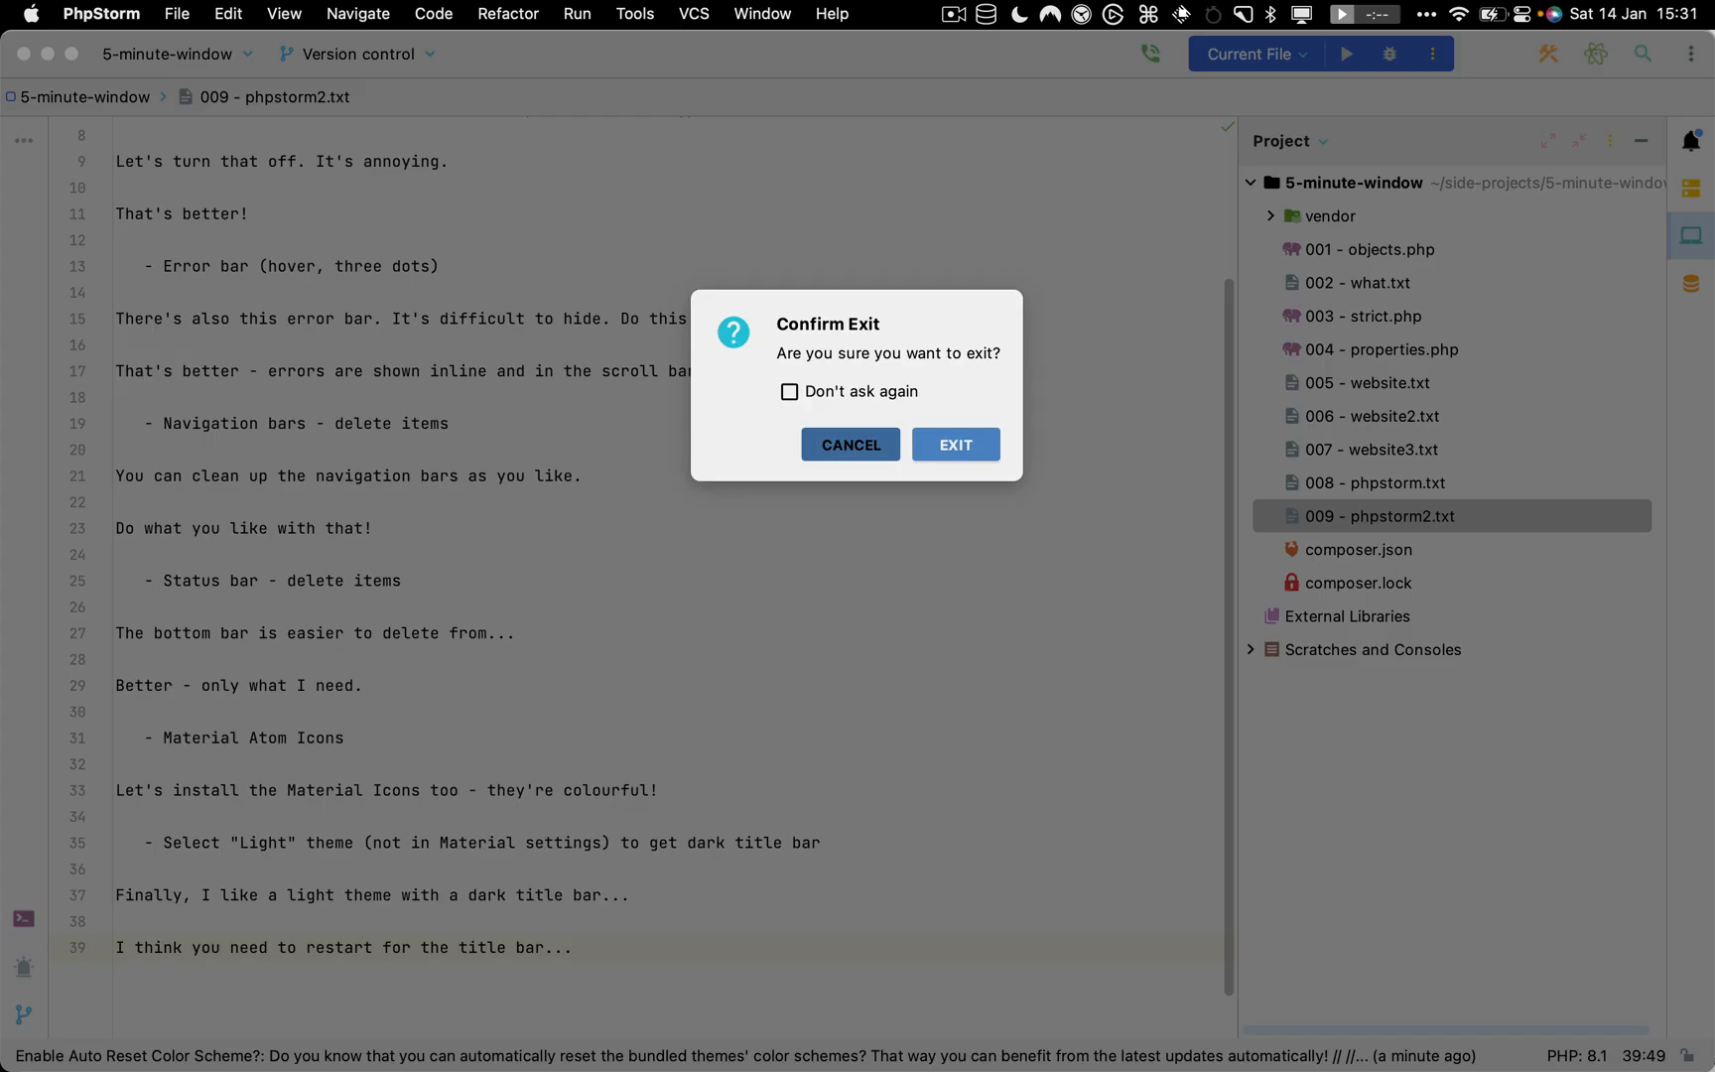
key(Return)
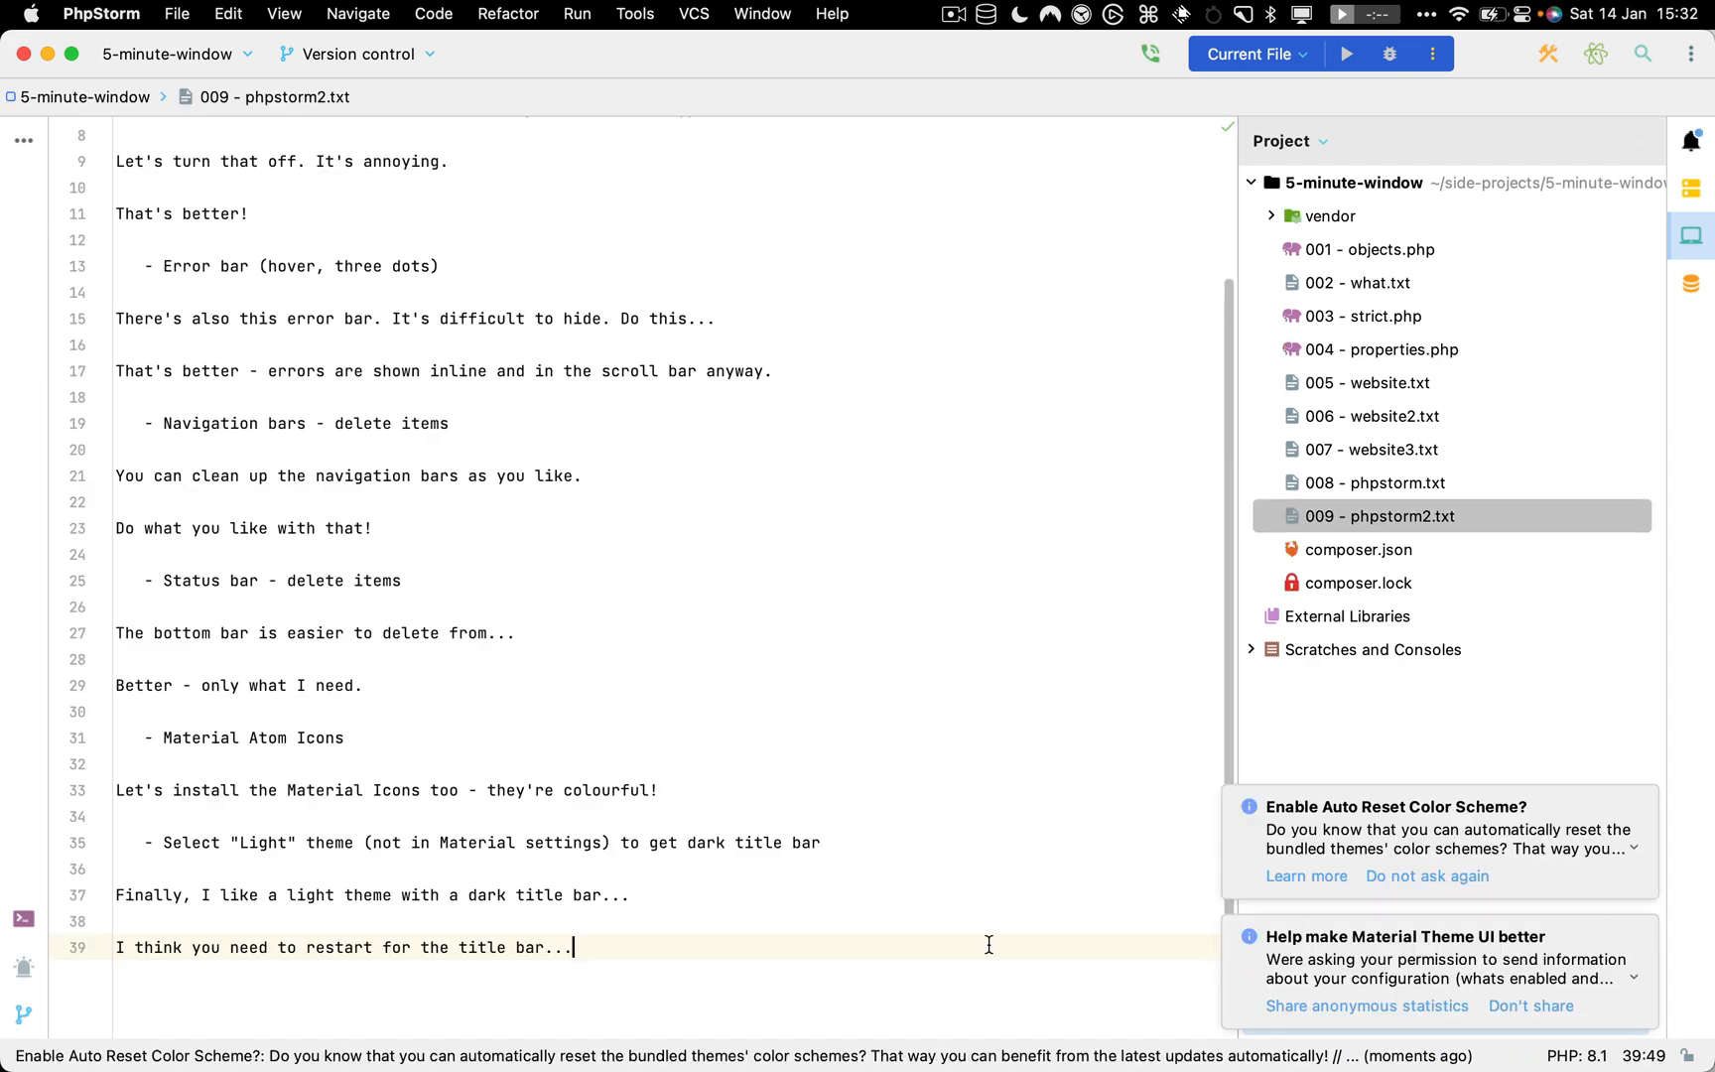
Add "Oh..." as a separate paragraph at the end of the notes
key(Return)
key(Return)
text(Oh...)
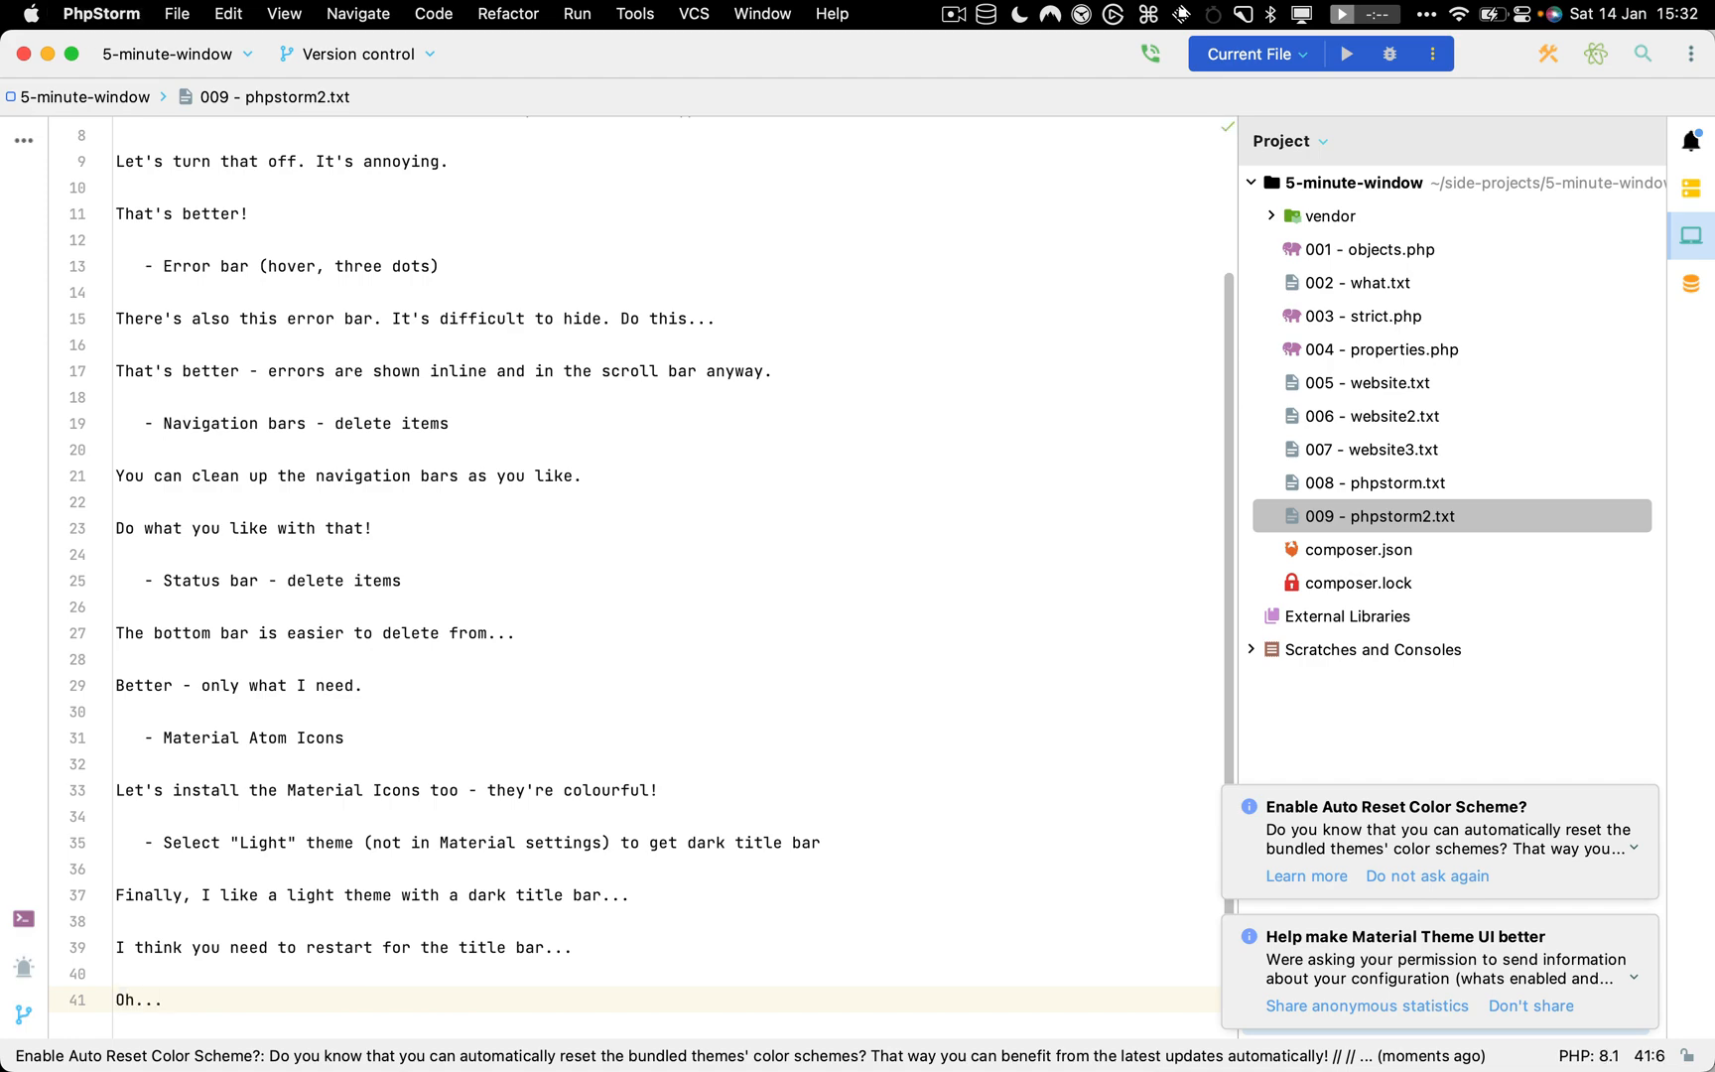
Set the IDE theme to Light in the appearance settings and save the change
key(super+comma)
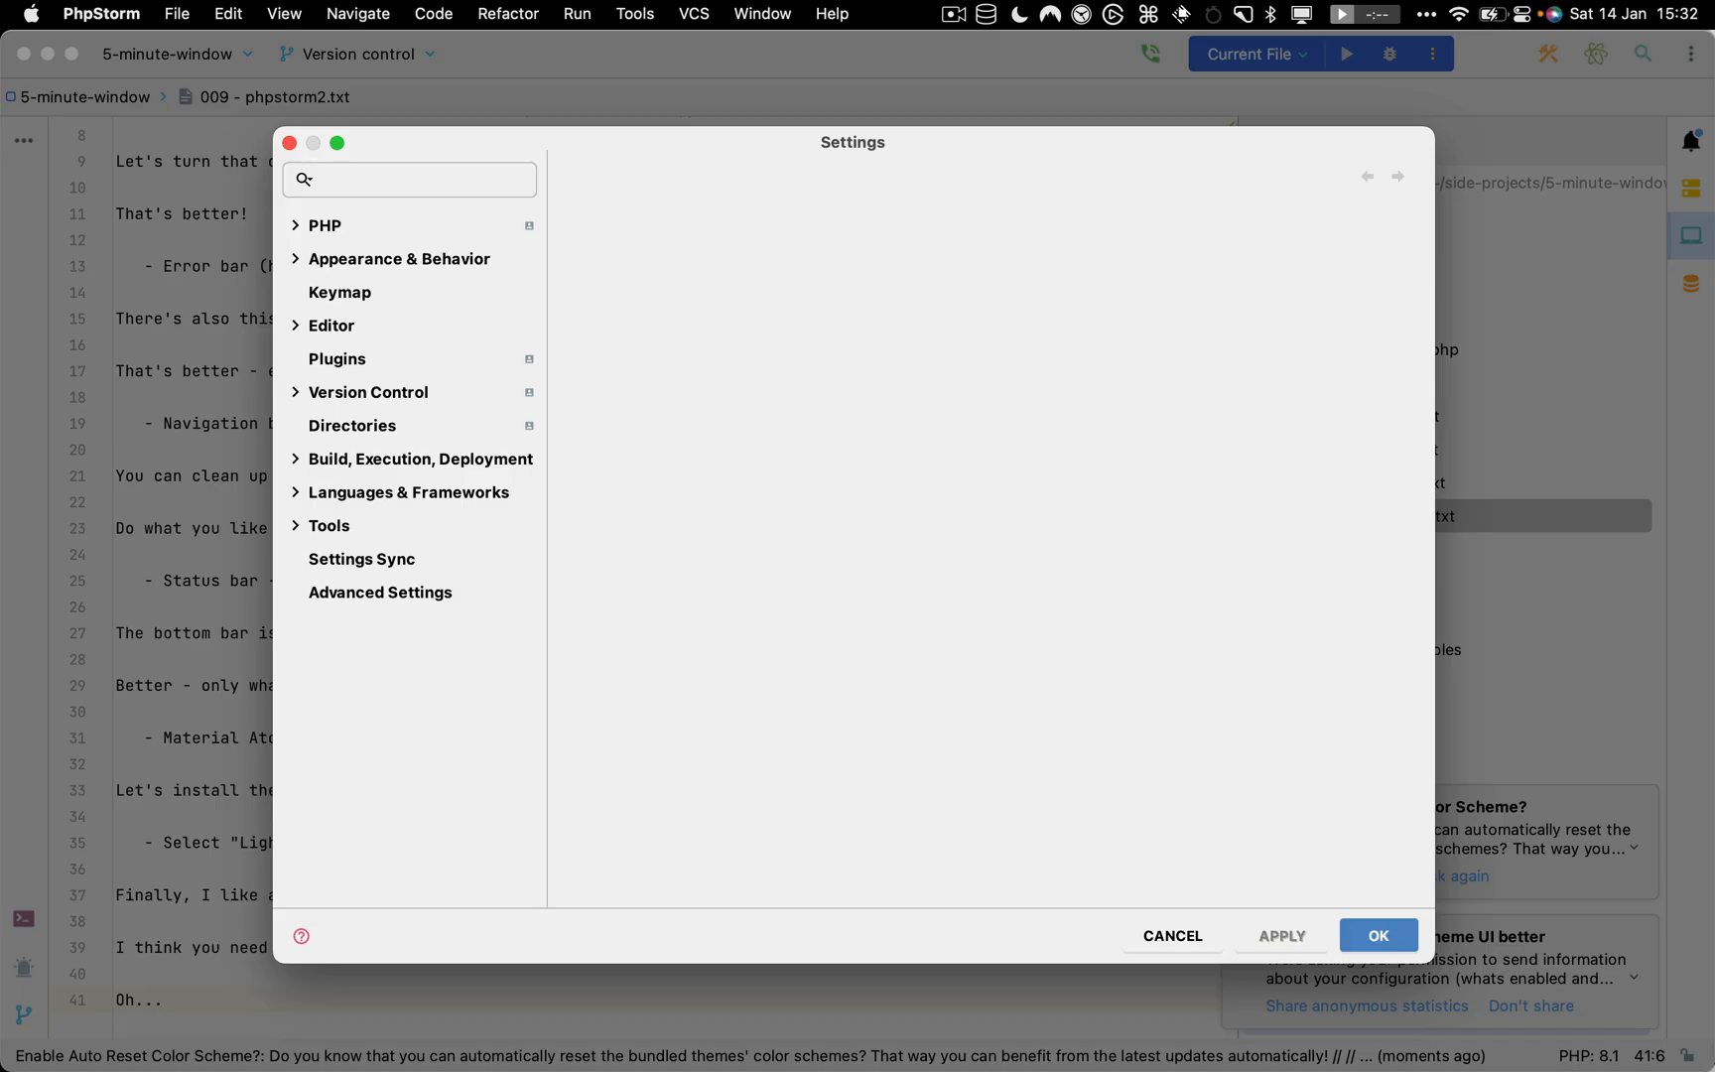
text(theme)
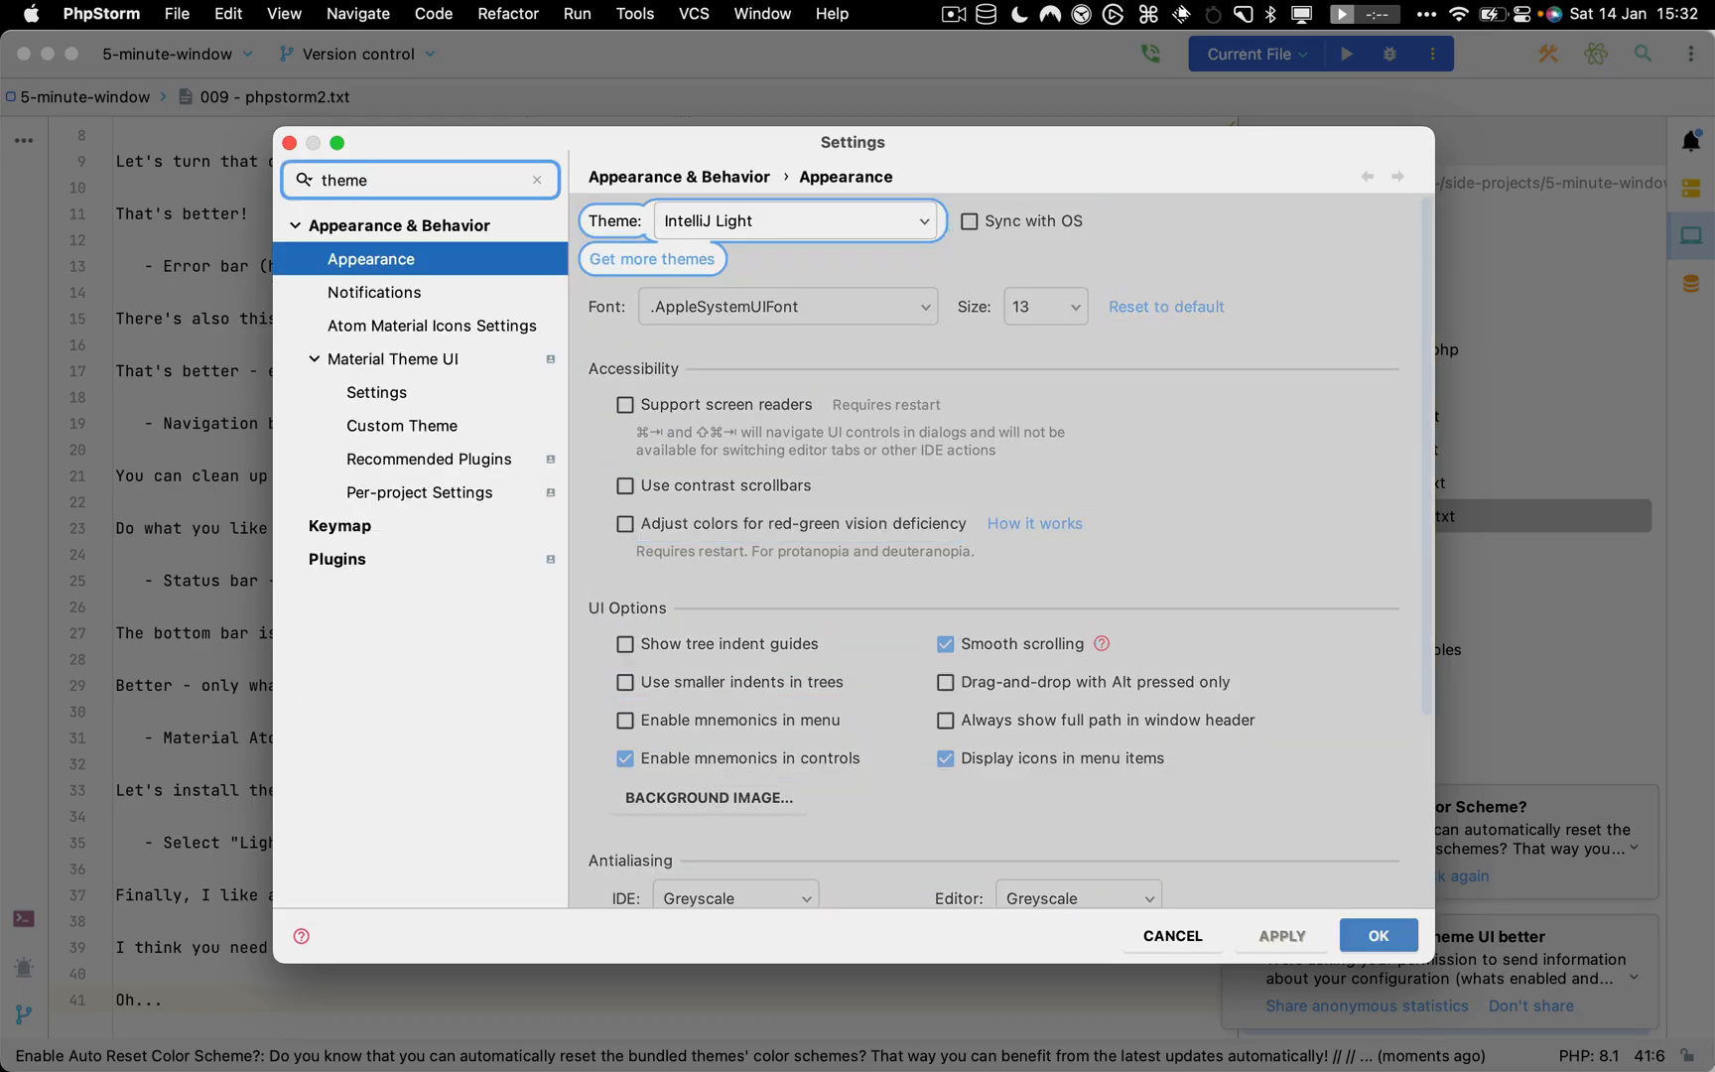
click(930, 230)
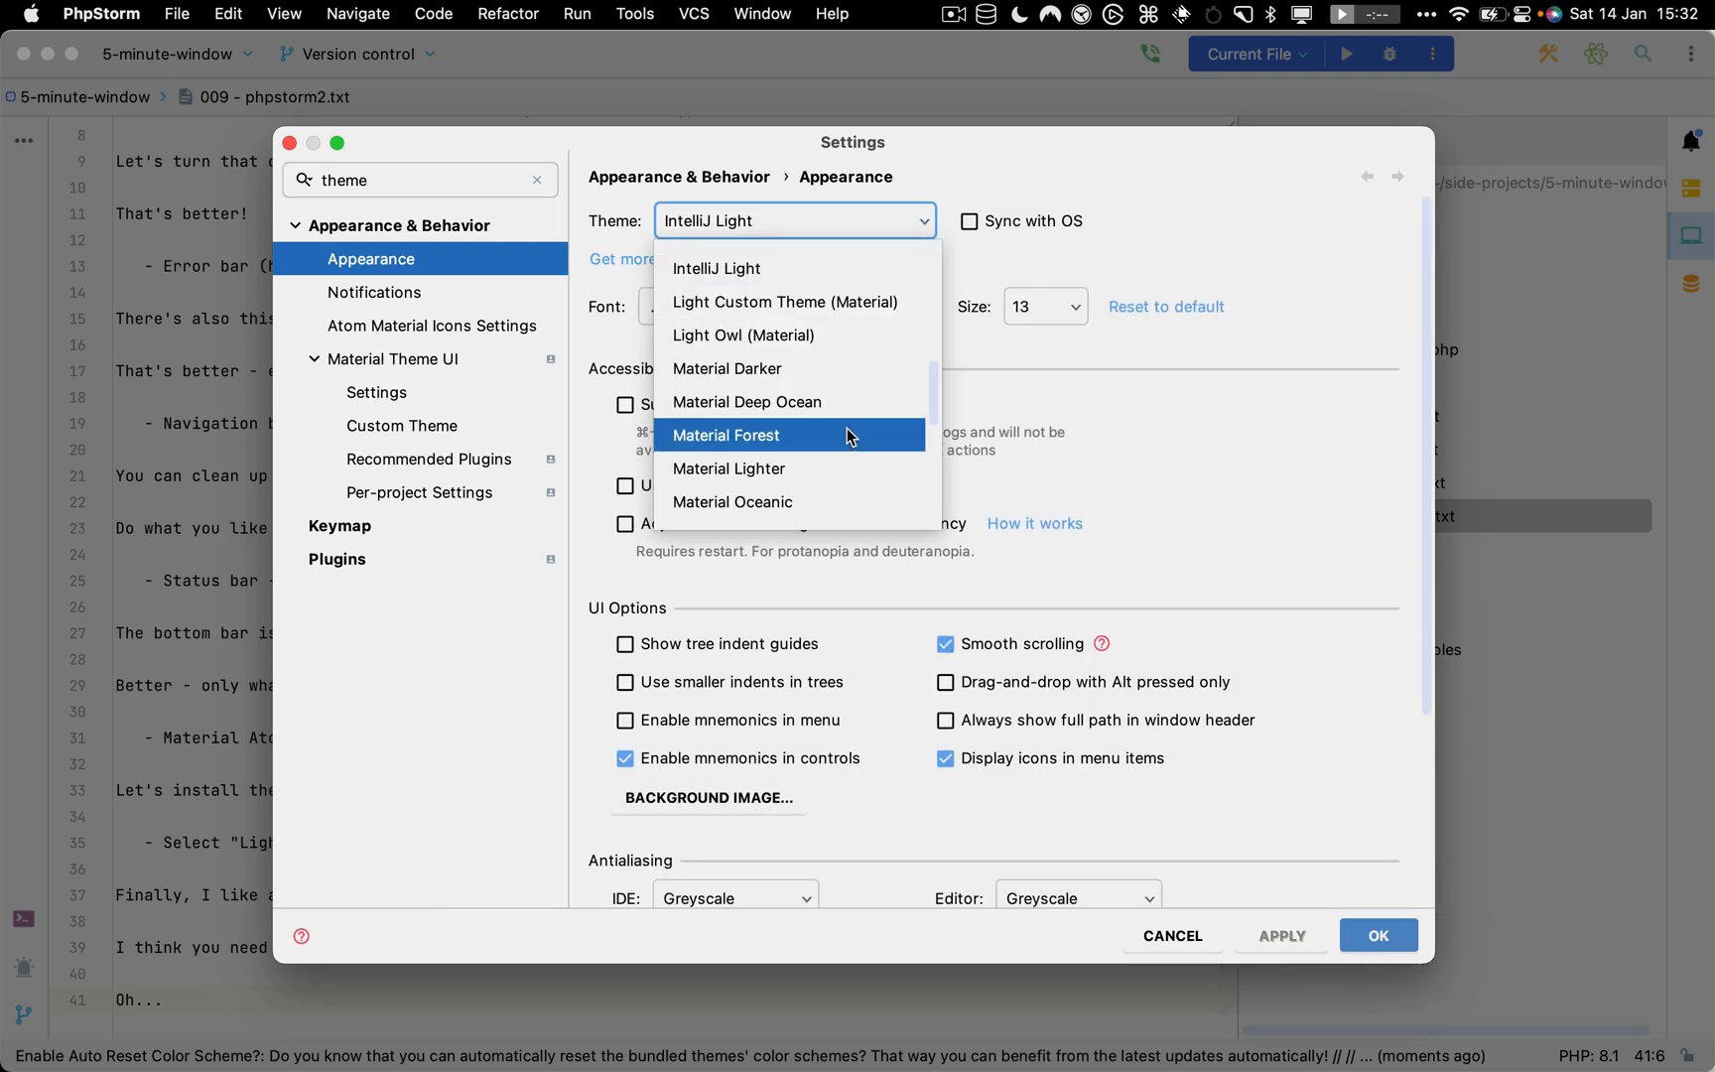
scroll(850, 436, up, 10)
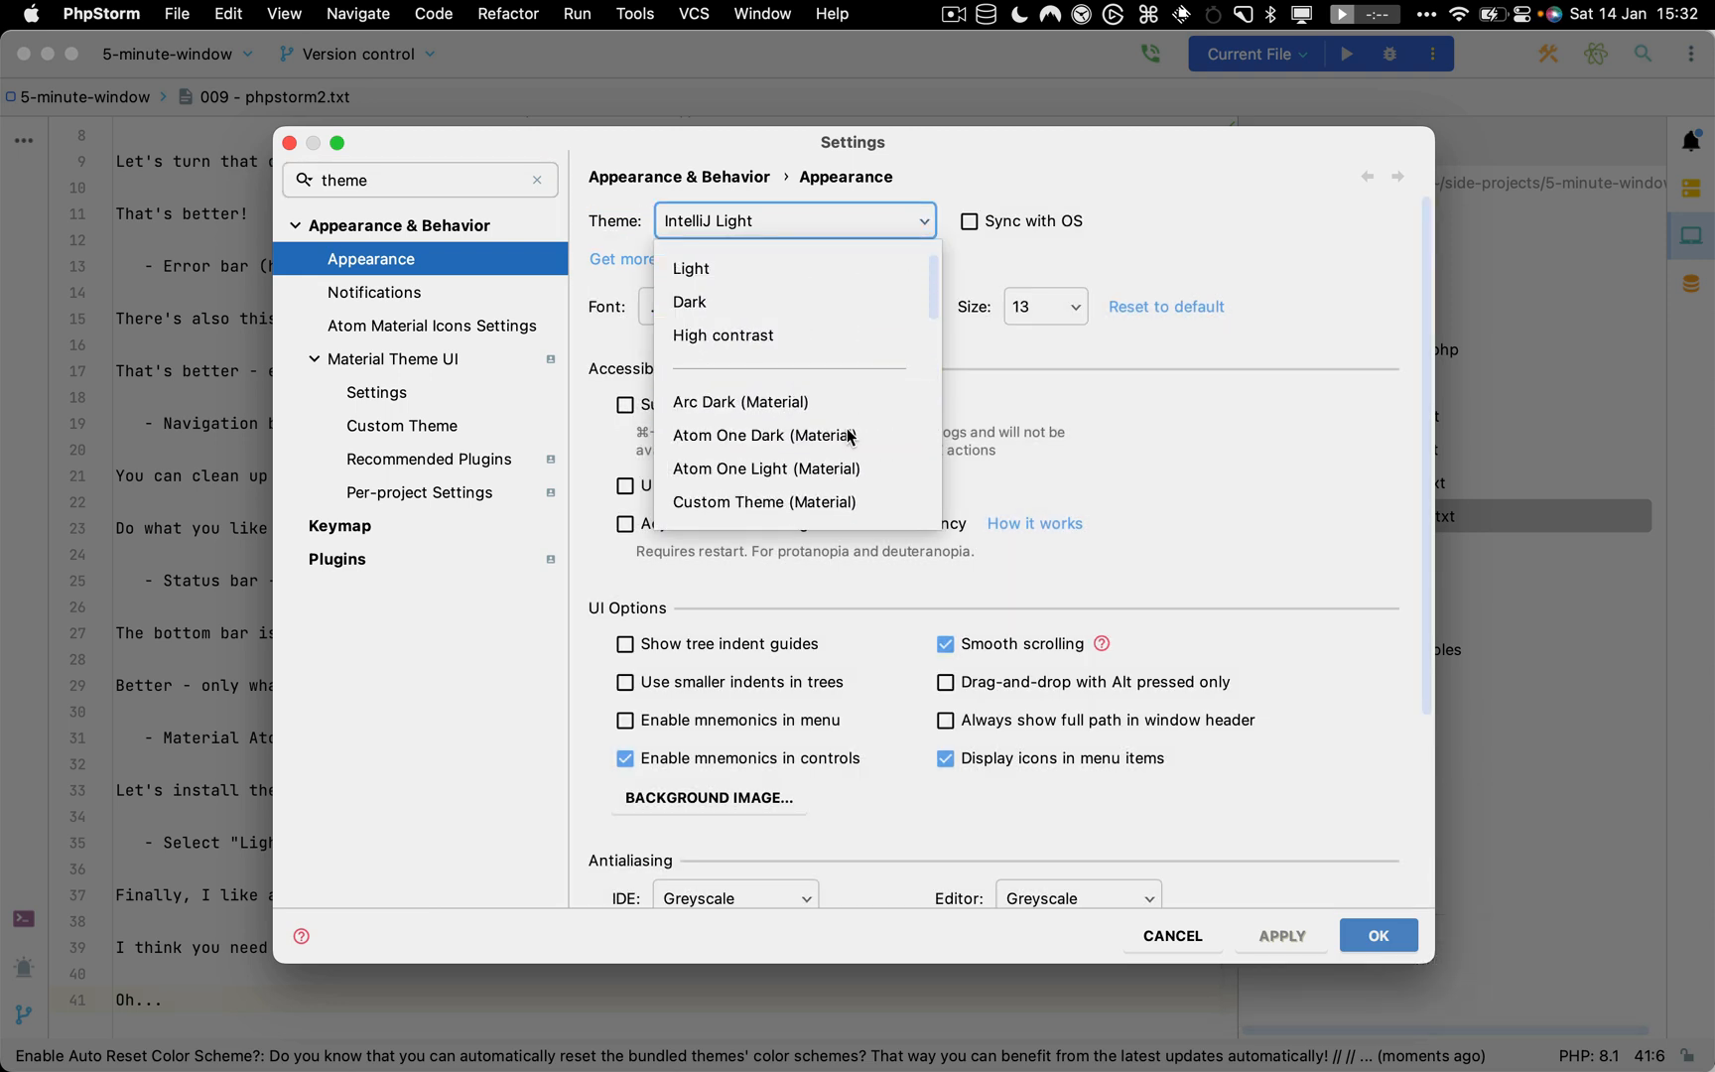
click(691, 268)
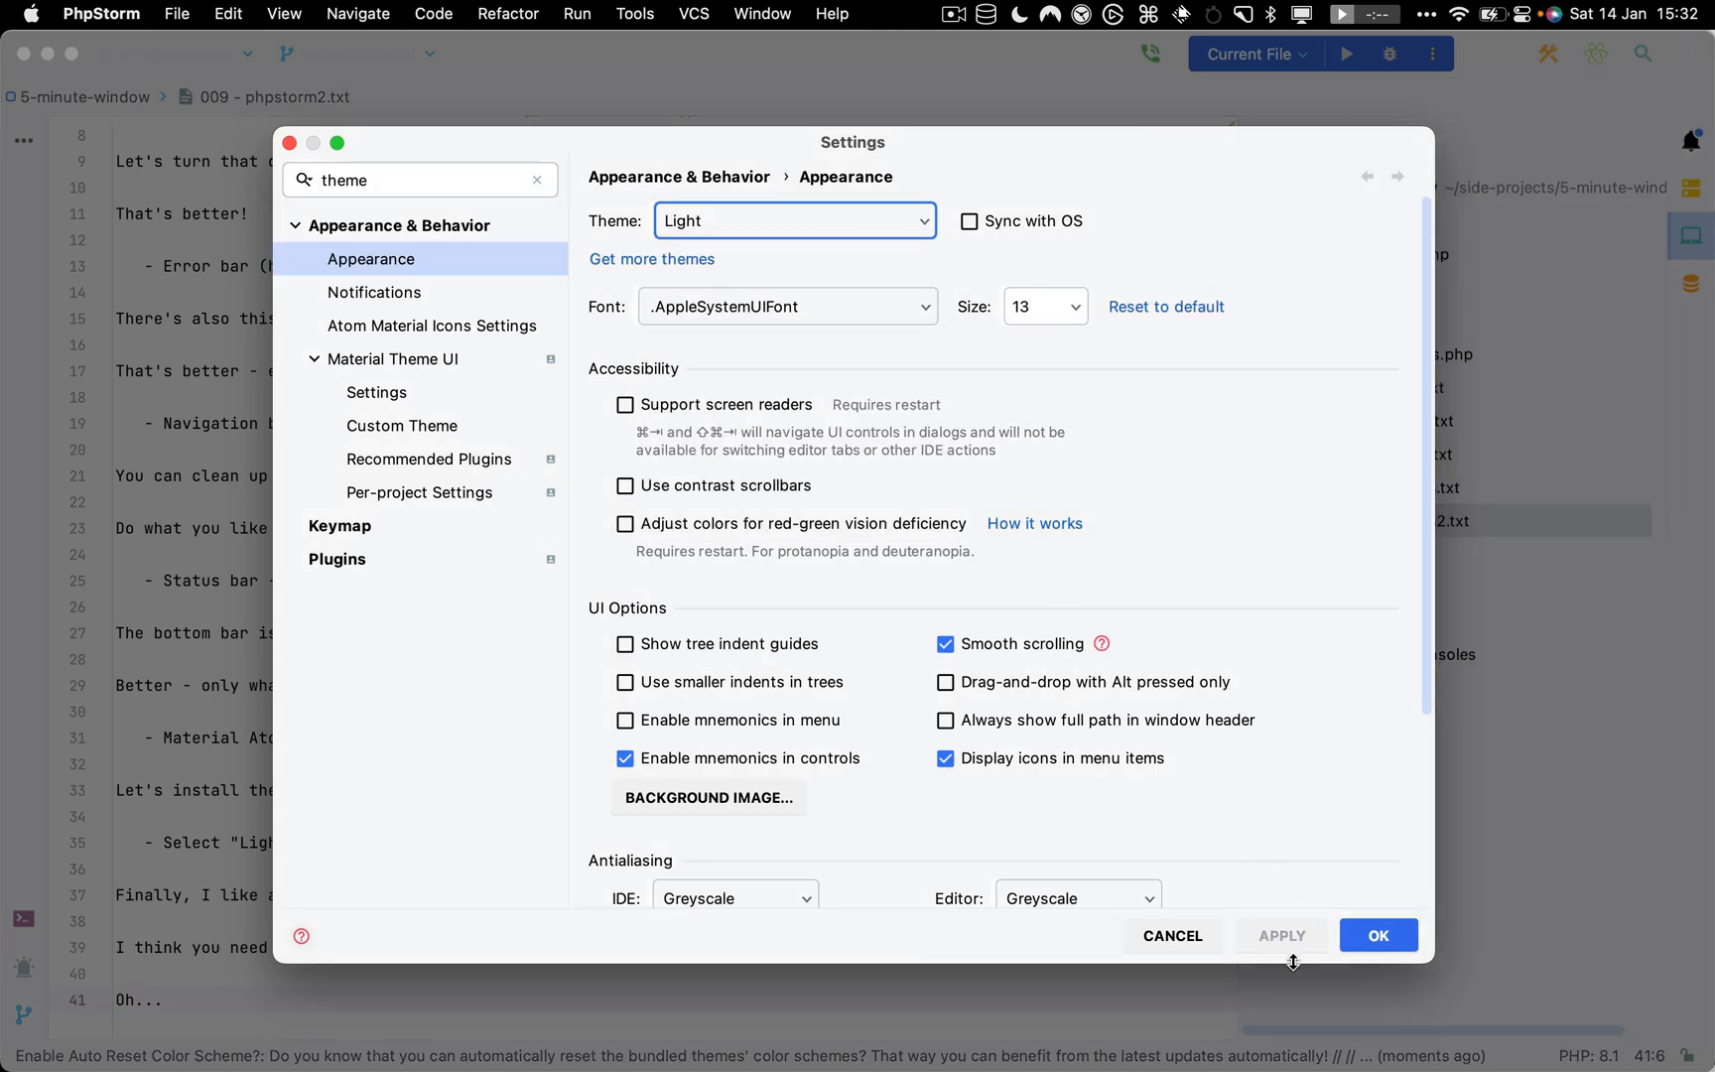
click(1366, 937)
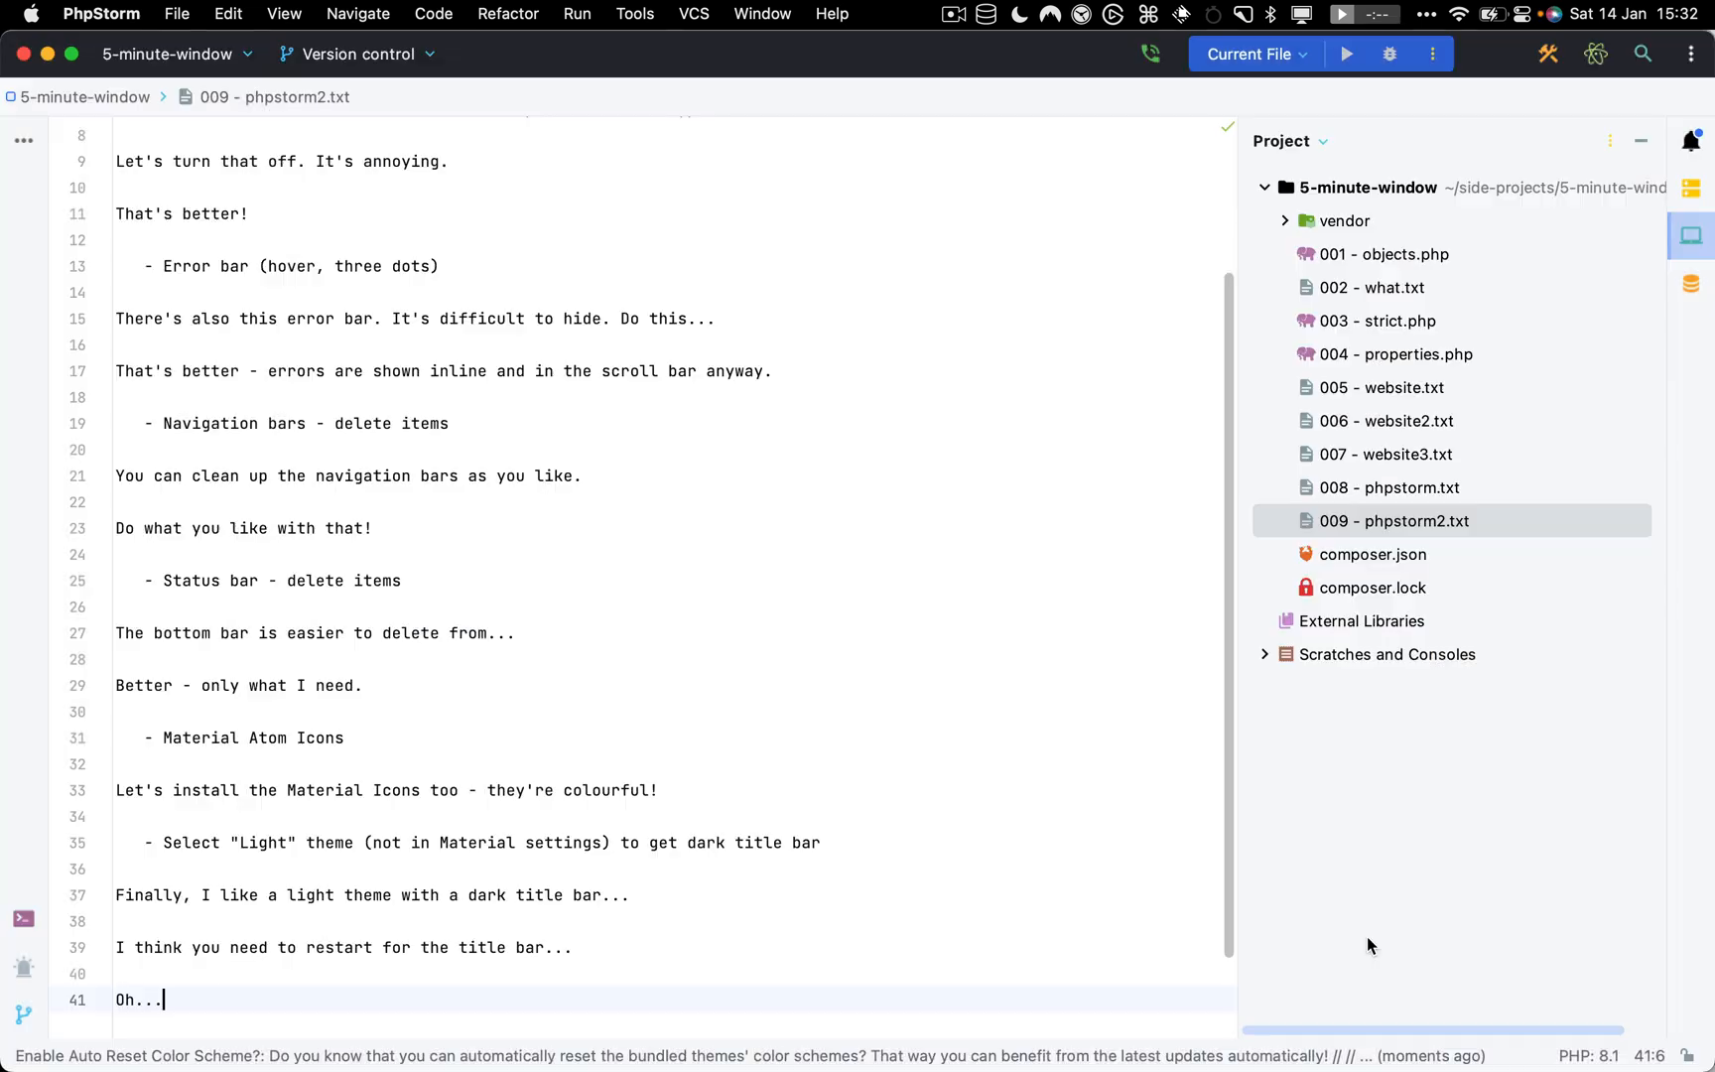
Add the paragraph "There we go. It's just called "Light"" at the end of the notes
key(Return)
key(Return)
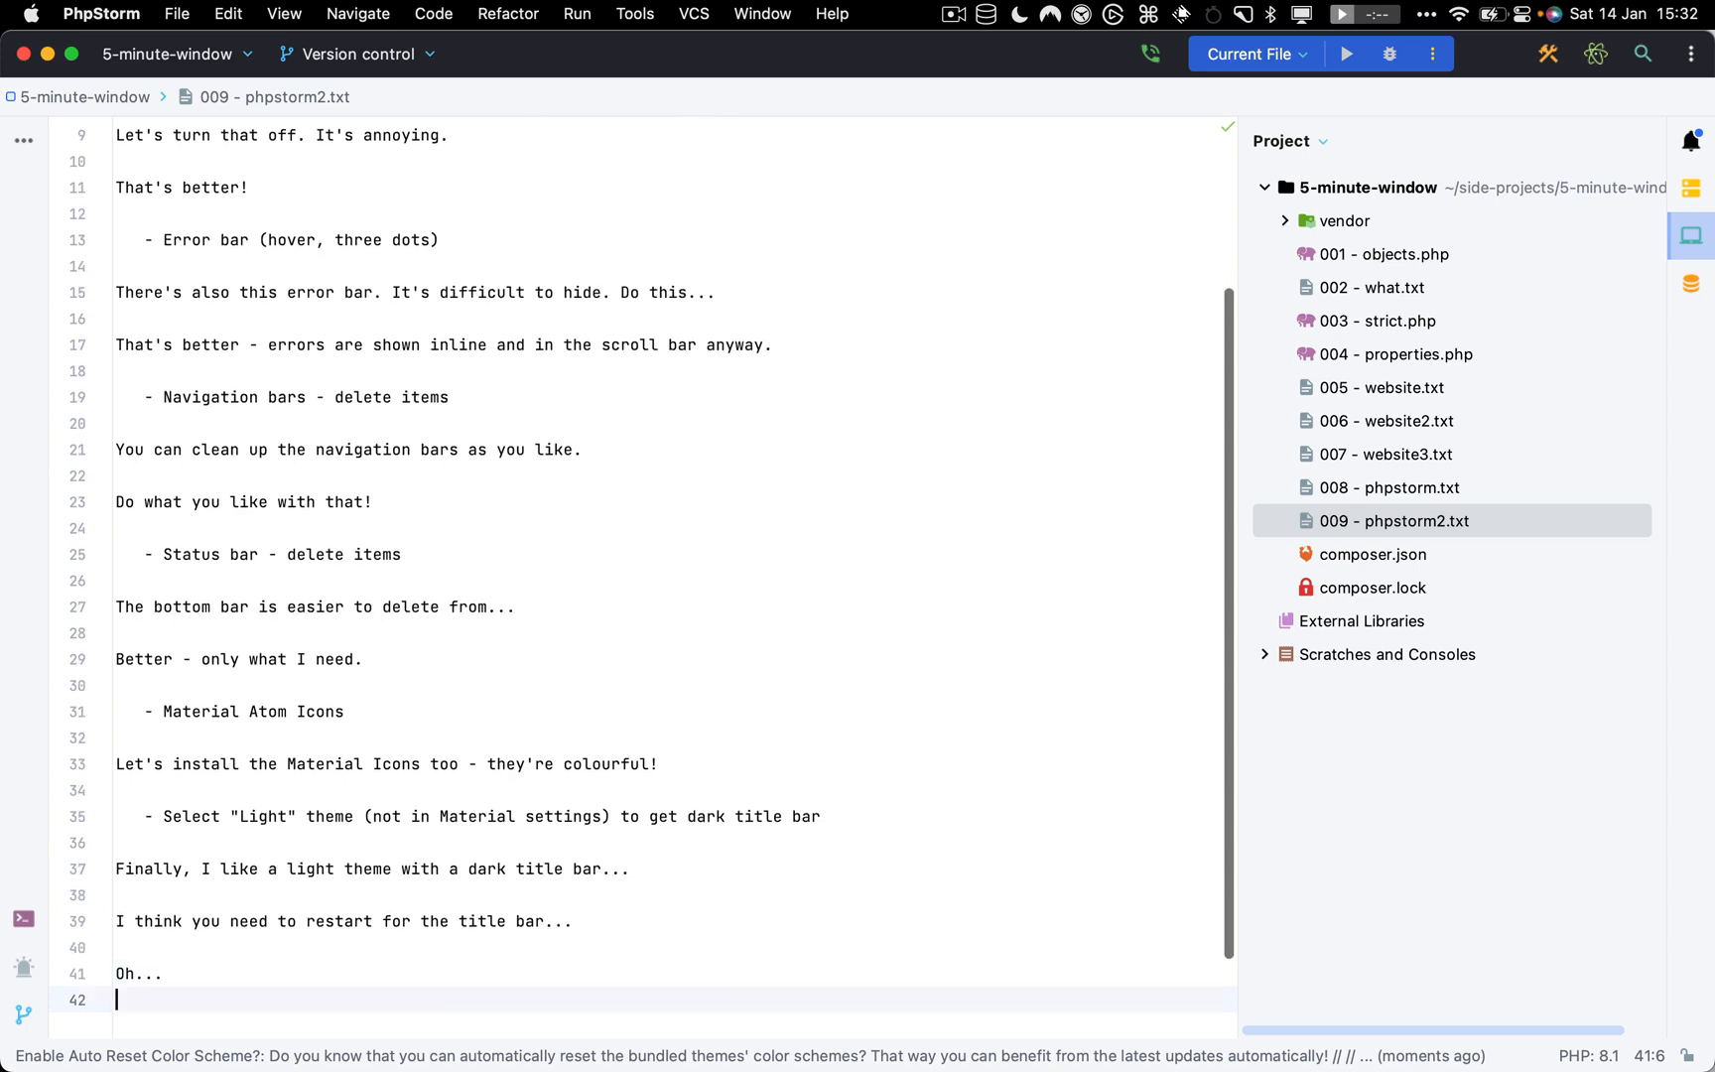
text(There we go. )
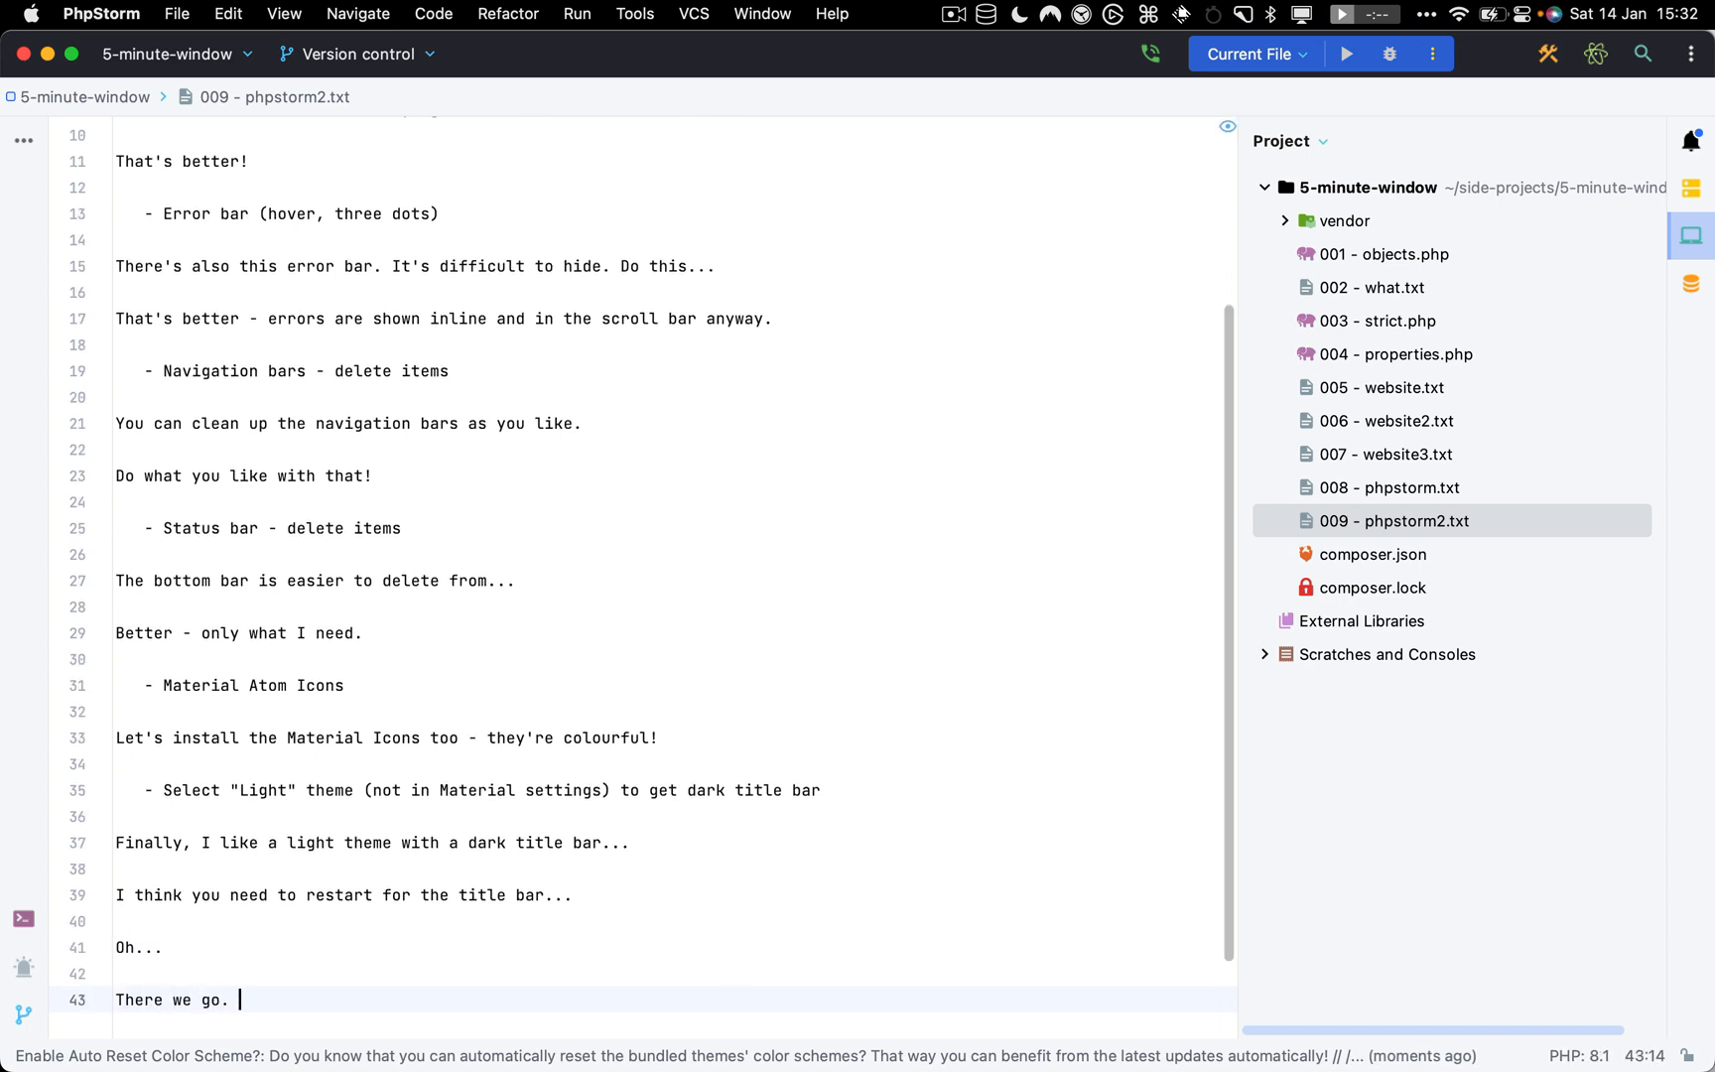
text(It's just called "Light")
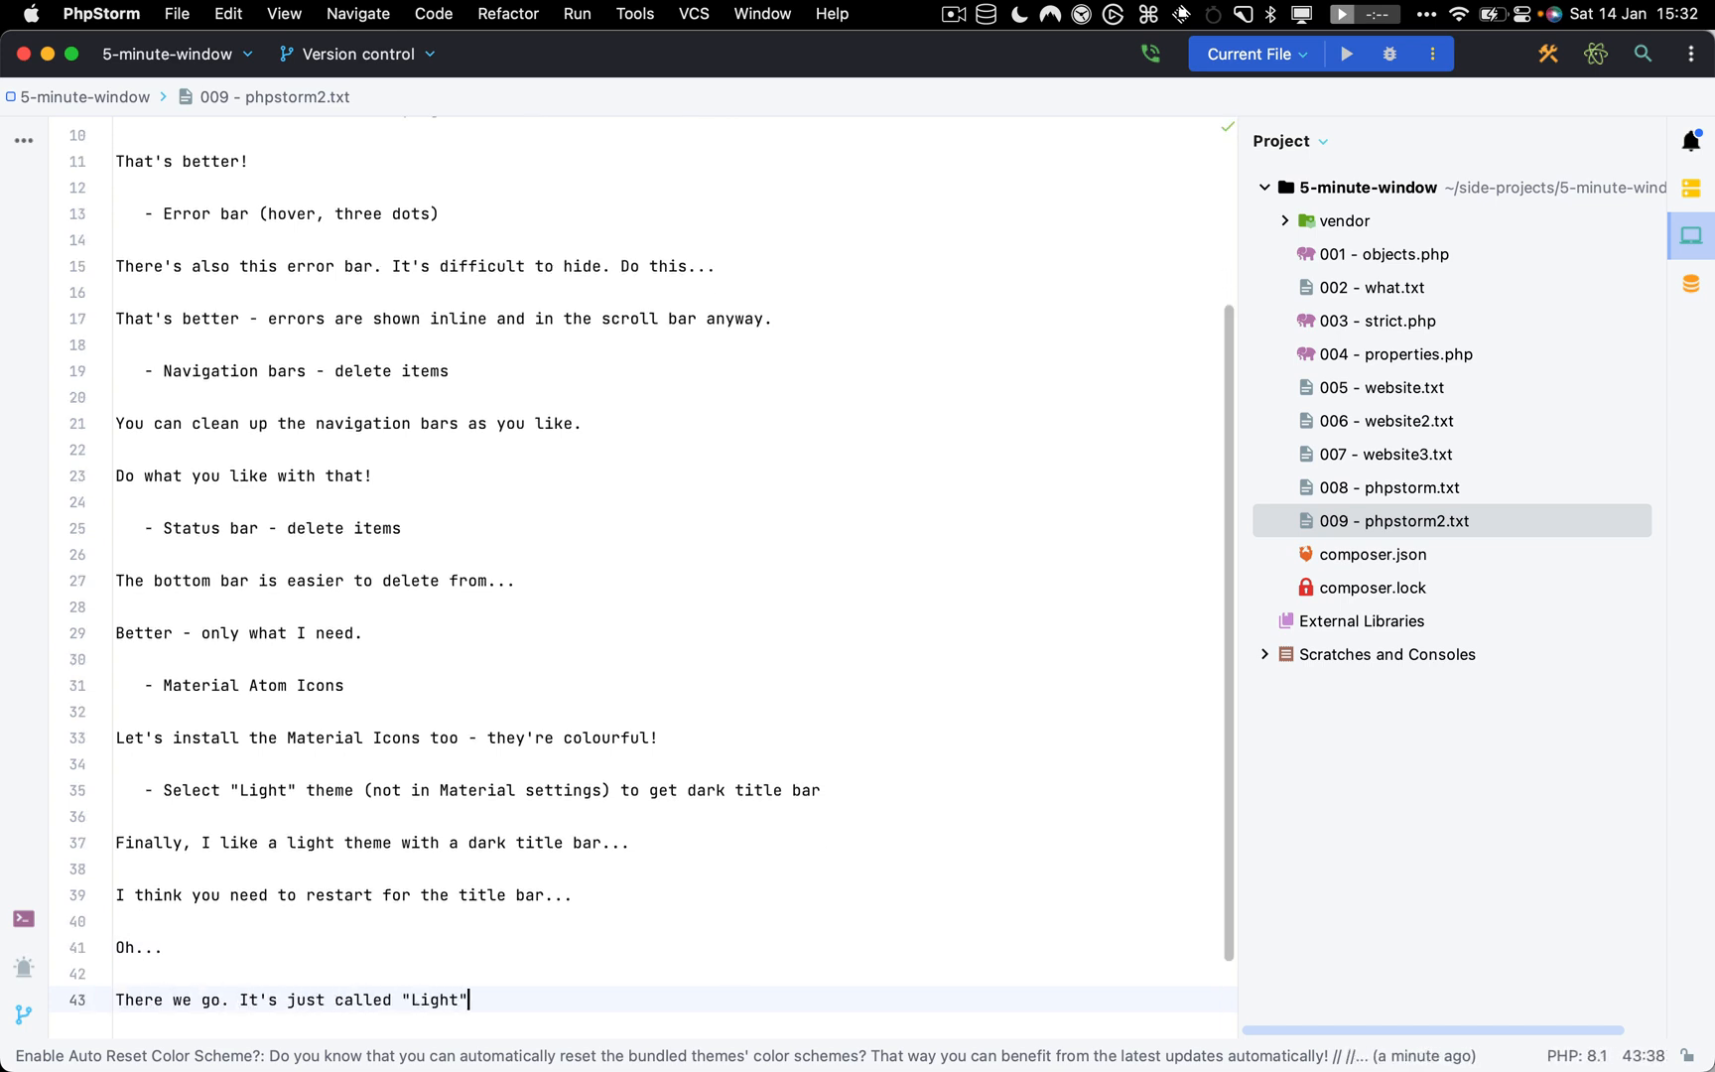
Add the paragraphs "And we're done!" and "Oh! Font sizes!!" at the end of the notes, separated by a blank line
key(Return)
key(Return)
text(And we're done!)
key(Return)
key(Return)
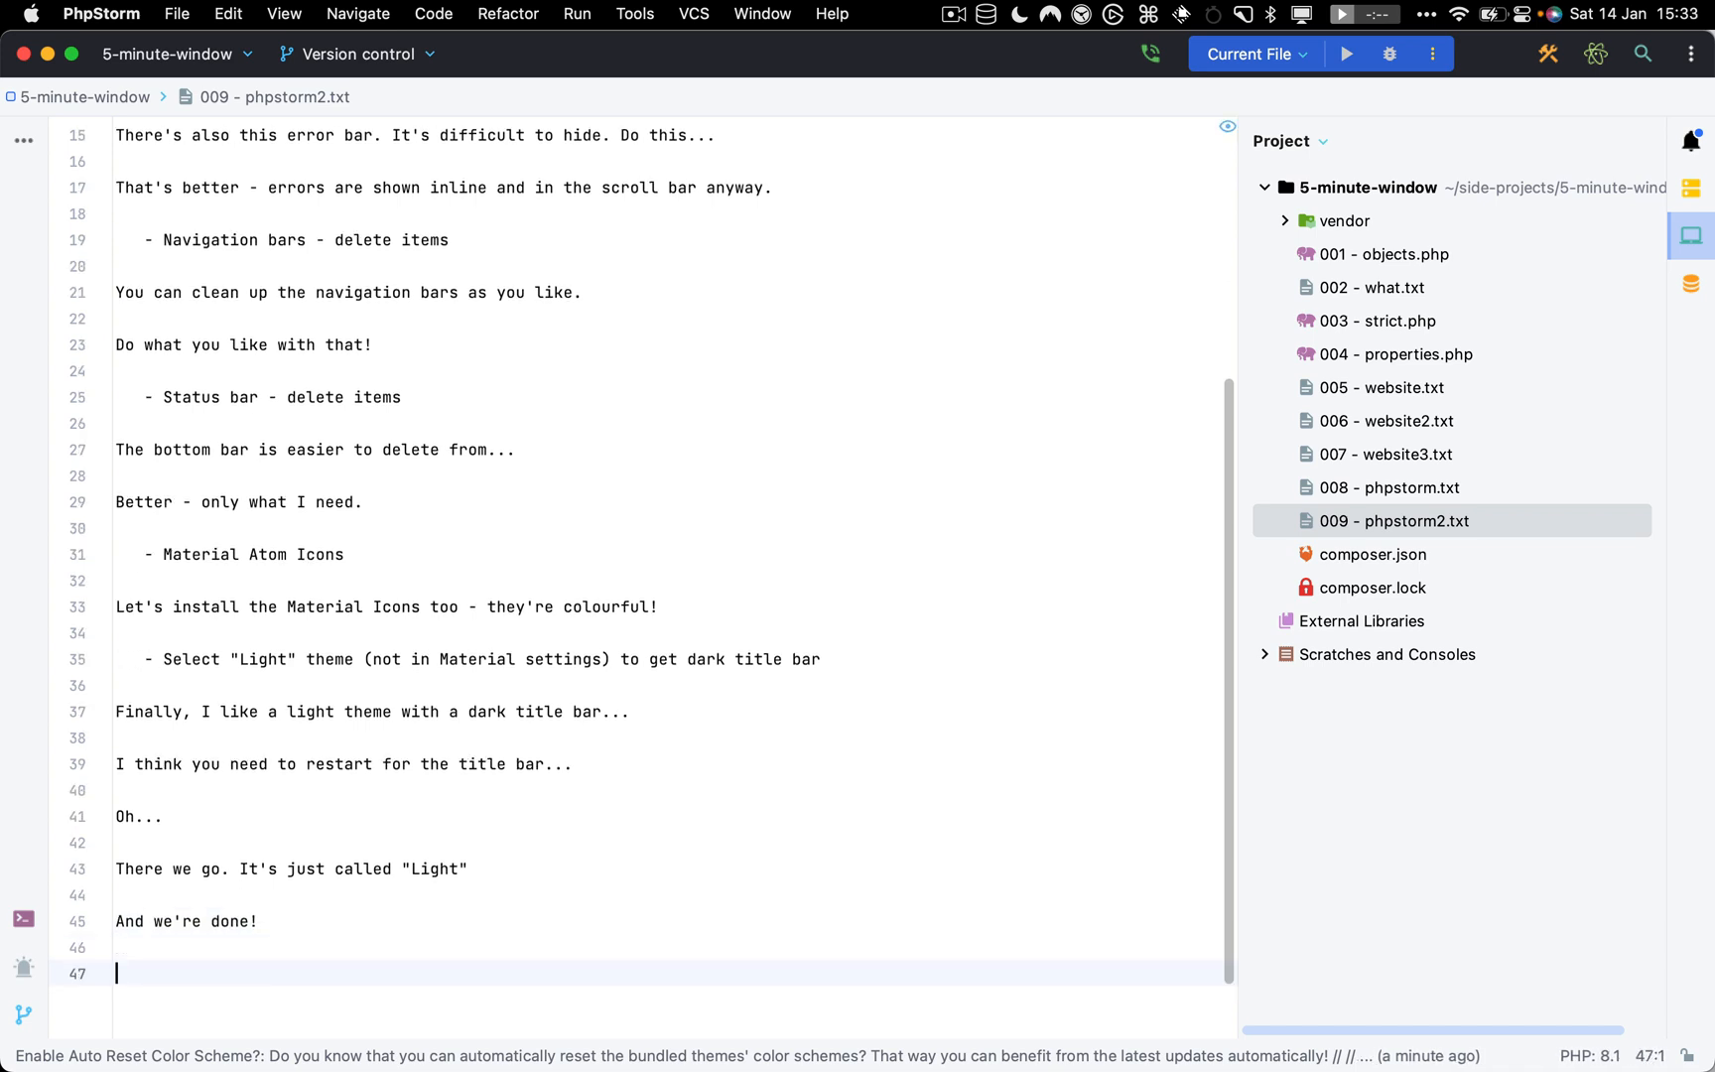
text(Oh! Font sizes)
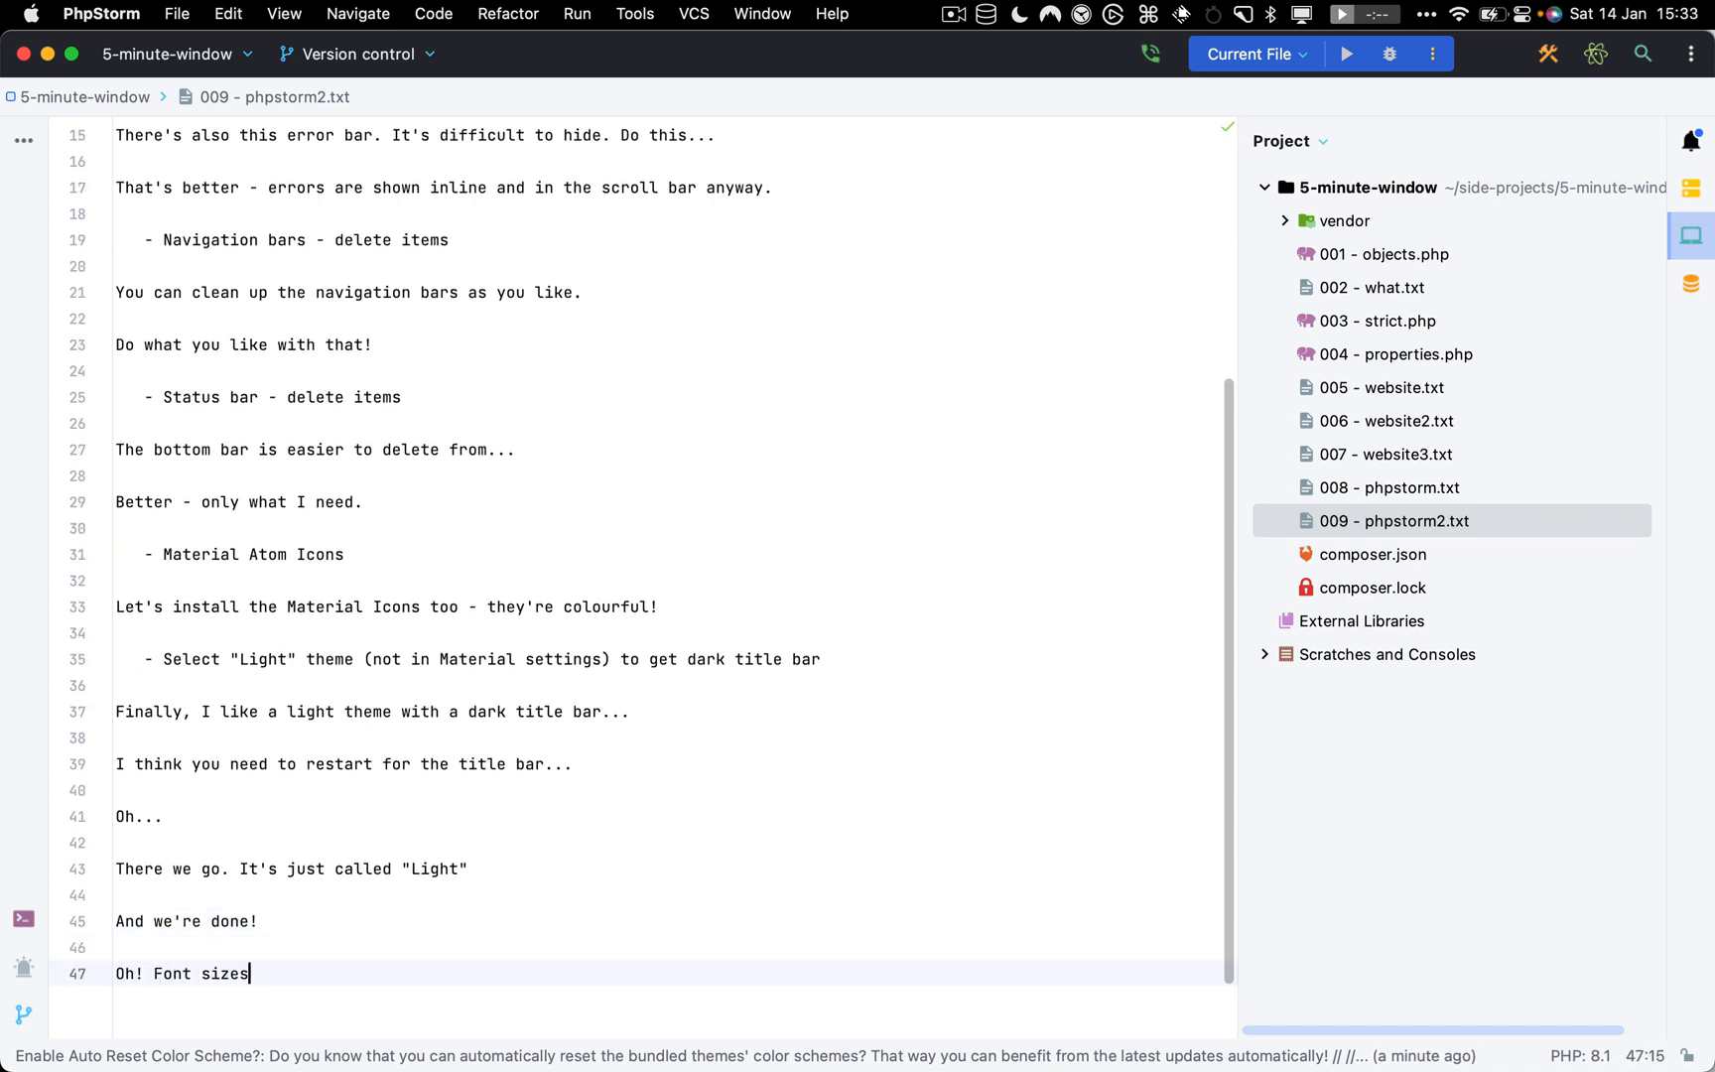
text(!!)
Add the paragraph "Settings for this are all over the place. Let's do some..." at the end of the notes
key(Return)
key(Return)
text(Settings for this a)
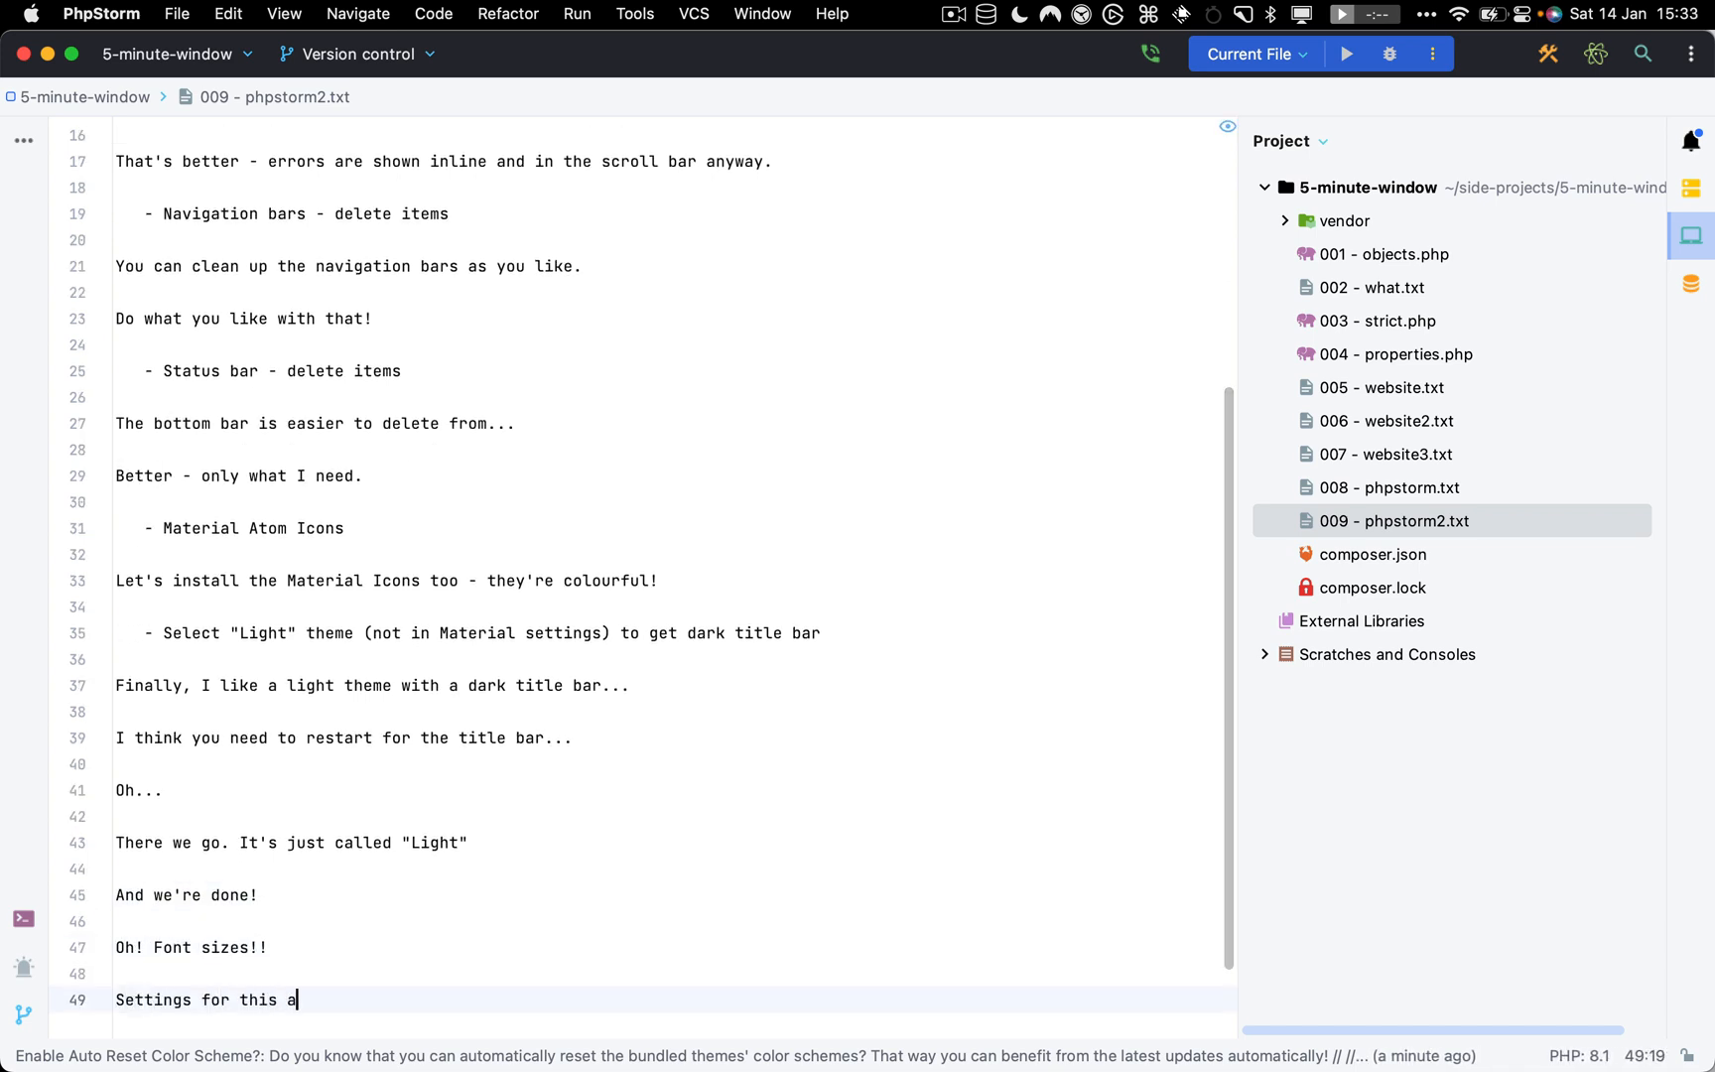
text(re all over the place. Let's f)
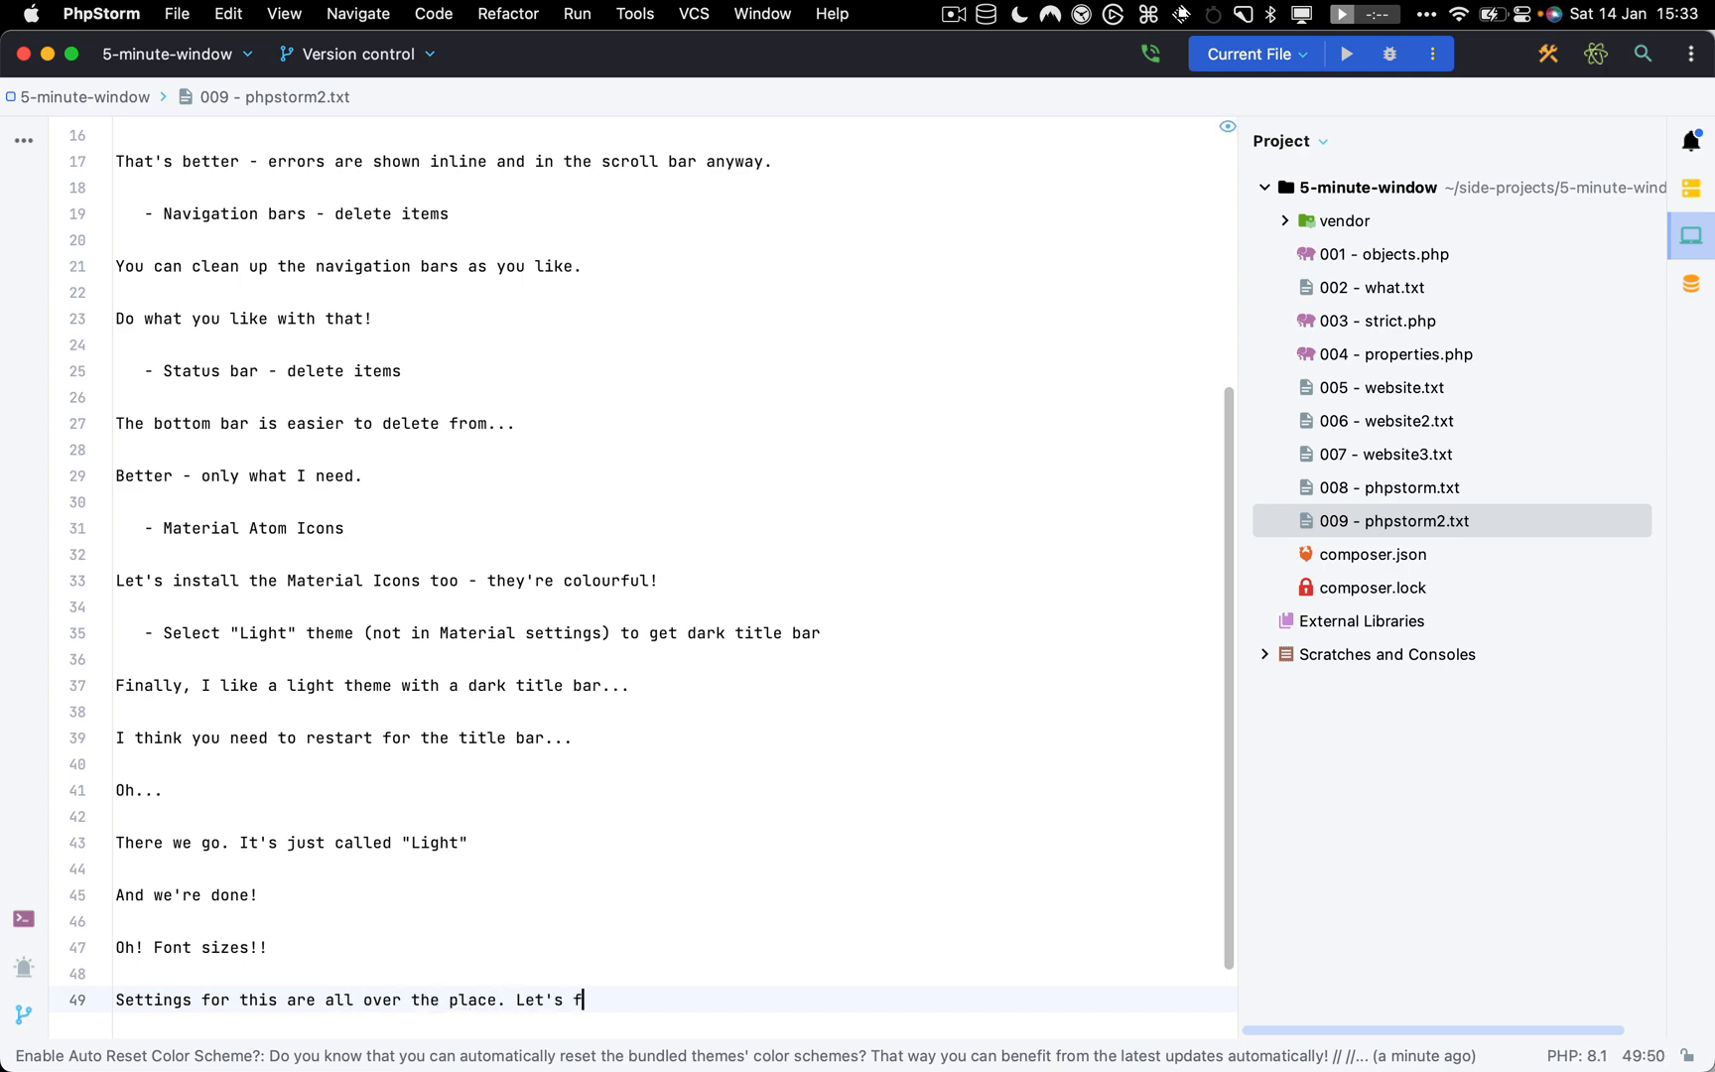
key(BackSpace)
text(do some...)
Search the IDE settings for "font size" and review the matching Appearance, Material Theme UI and Color Scheme Font options
key(super+comma)
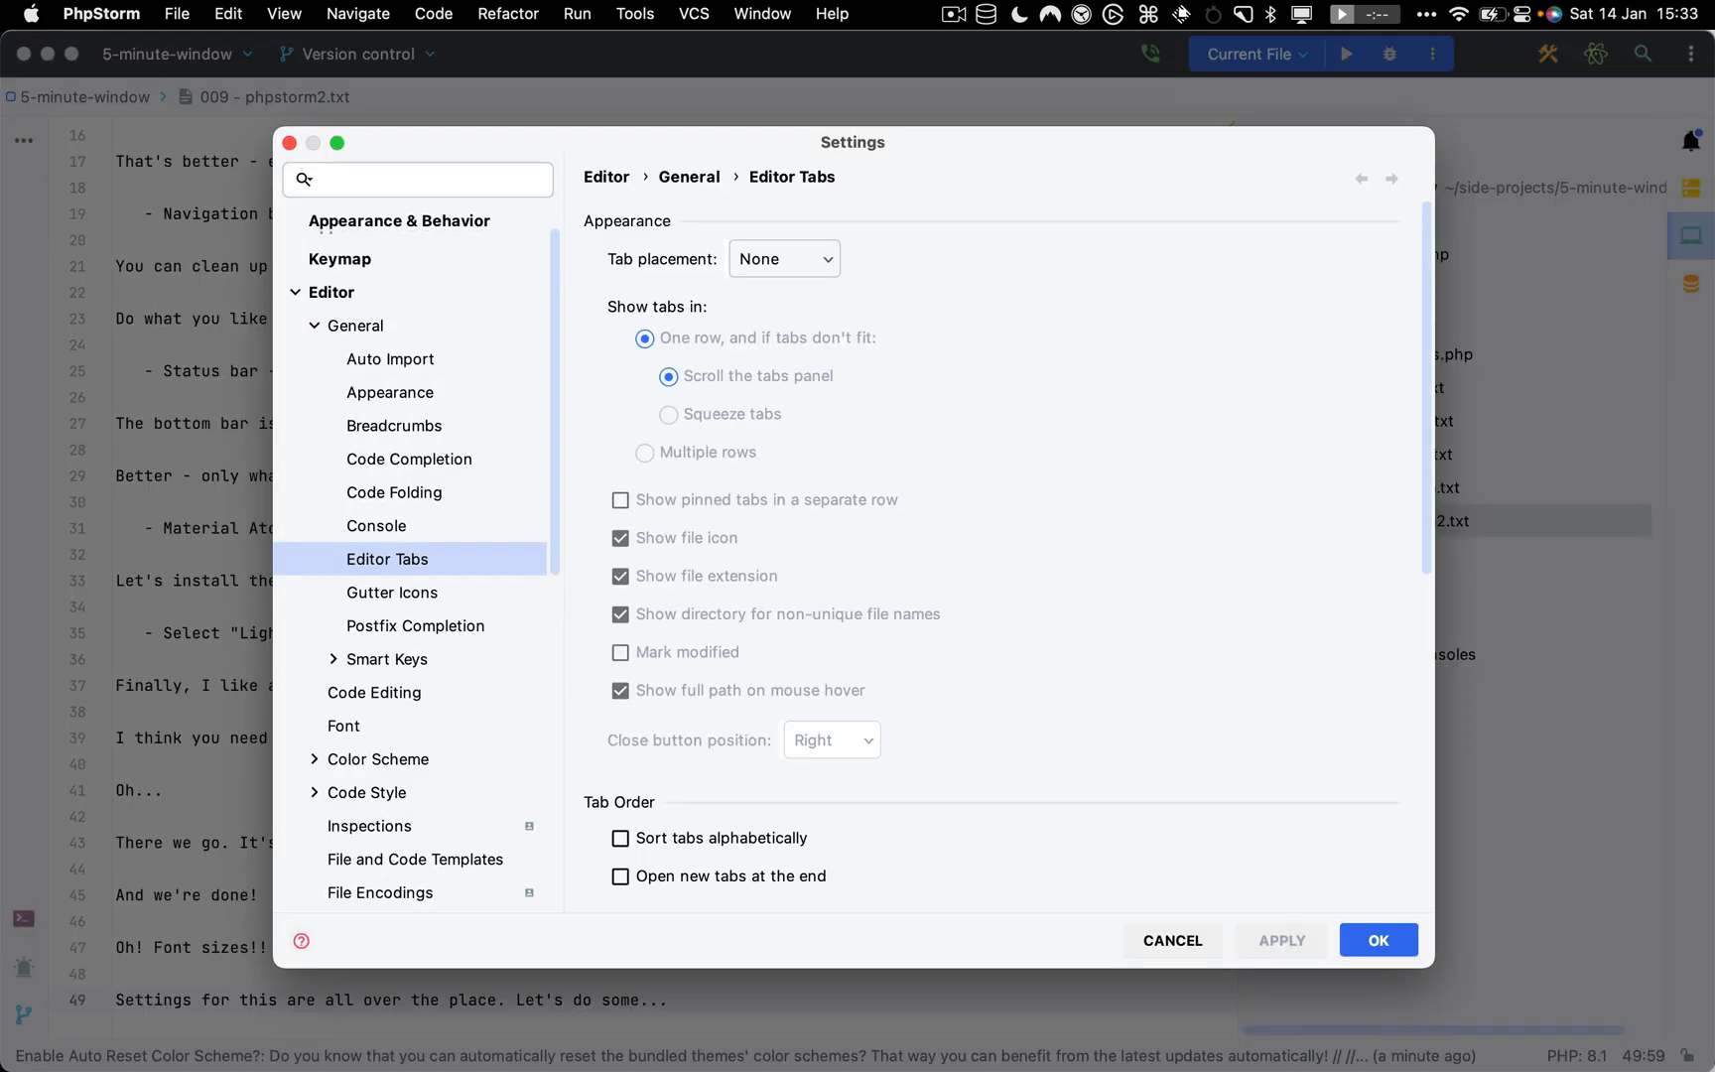
text(font size)
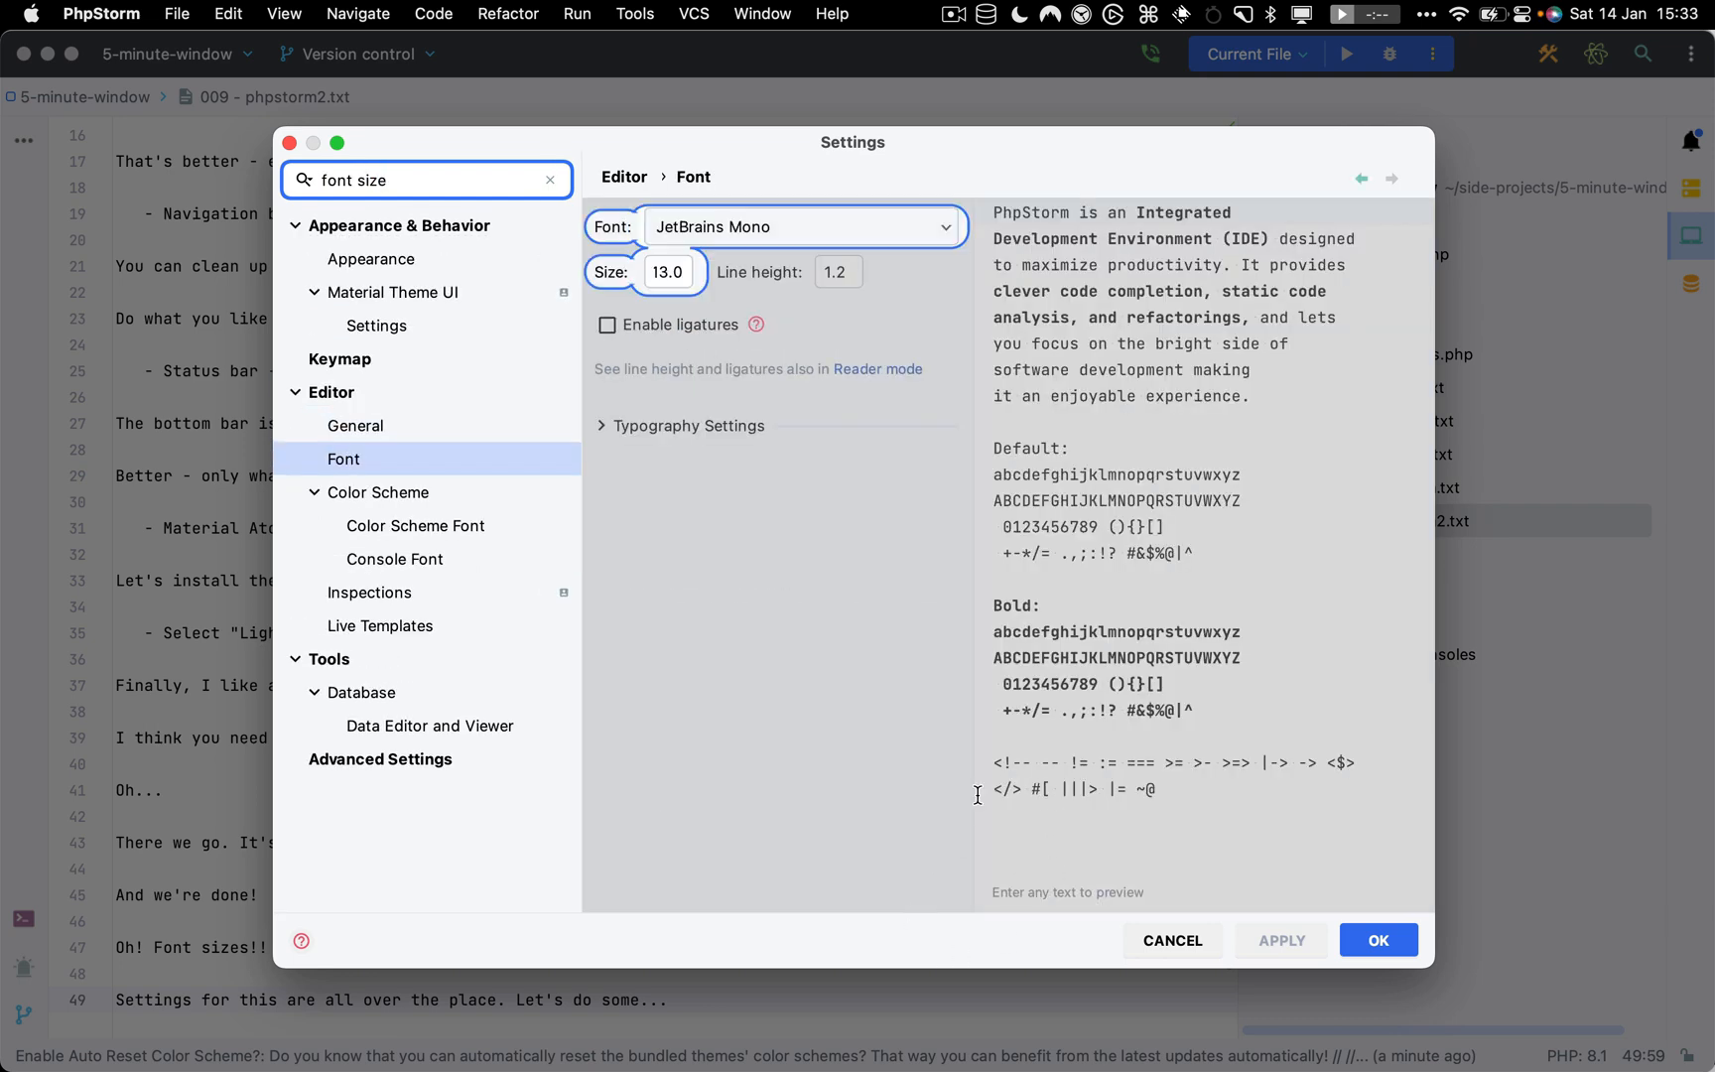
click(404, 258)
scroll(820, 820, down, 5)
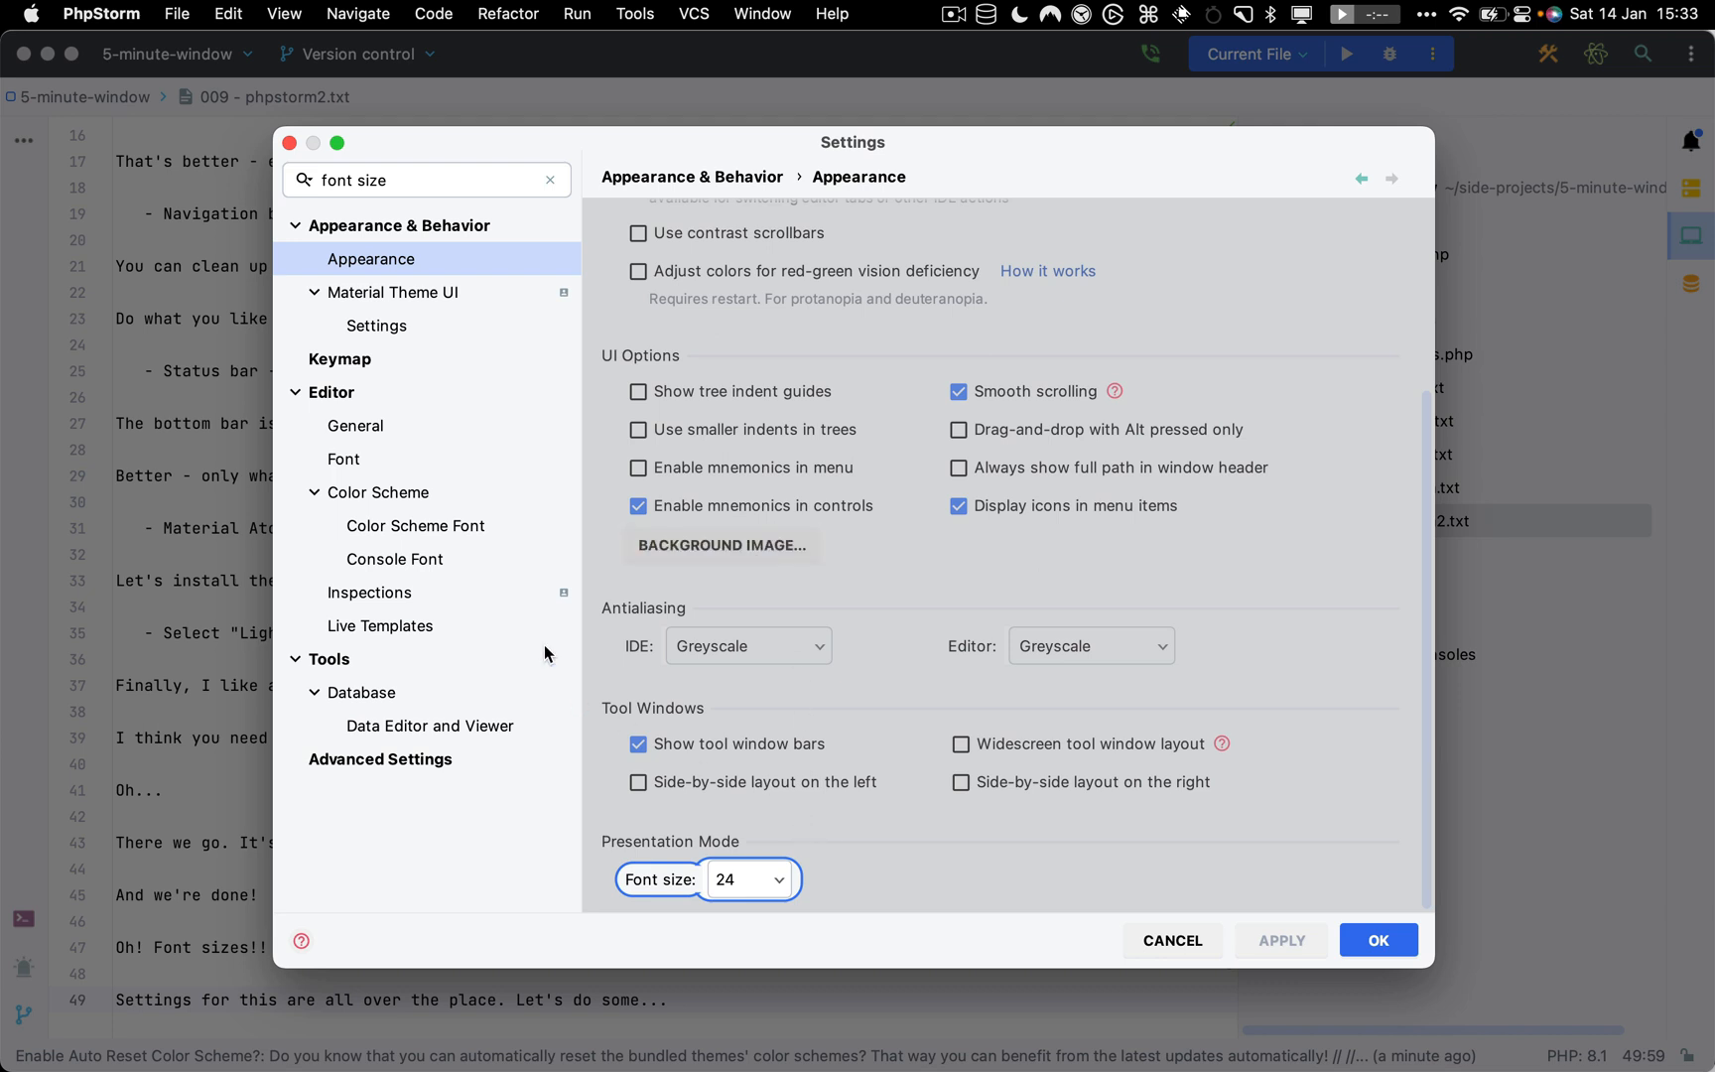
click(382, 327)
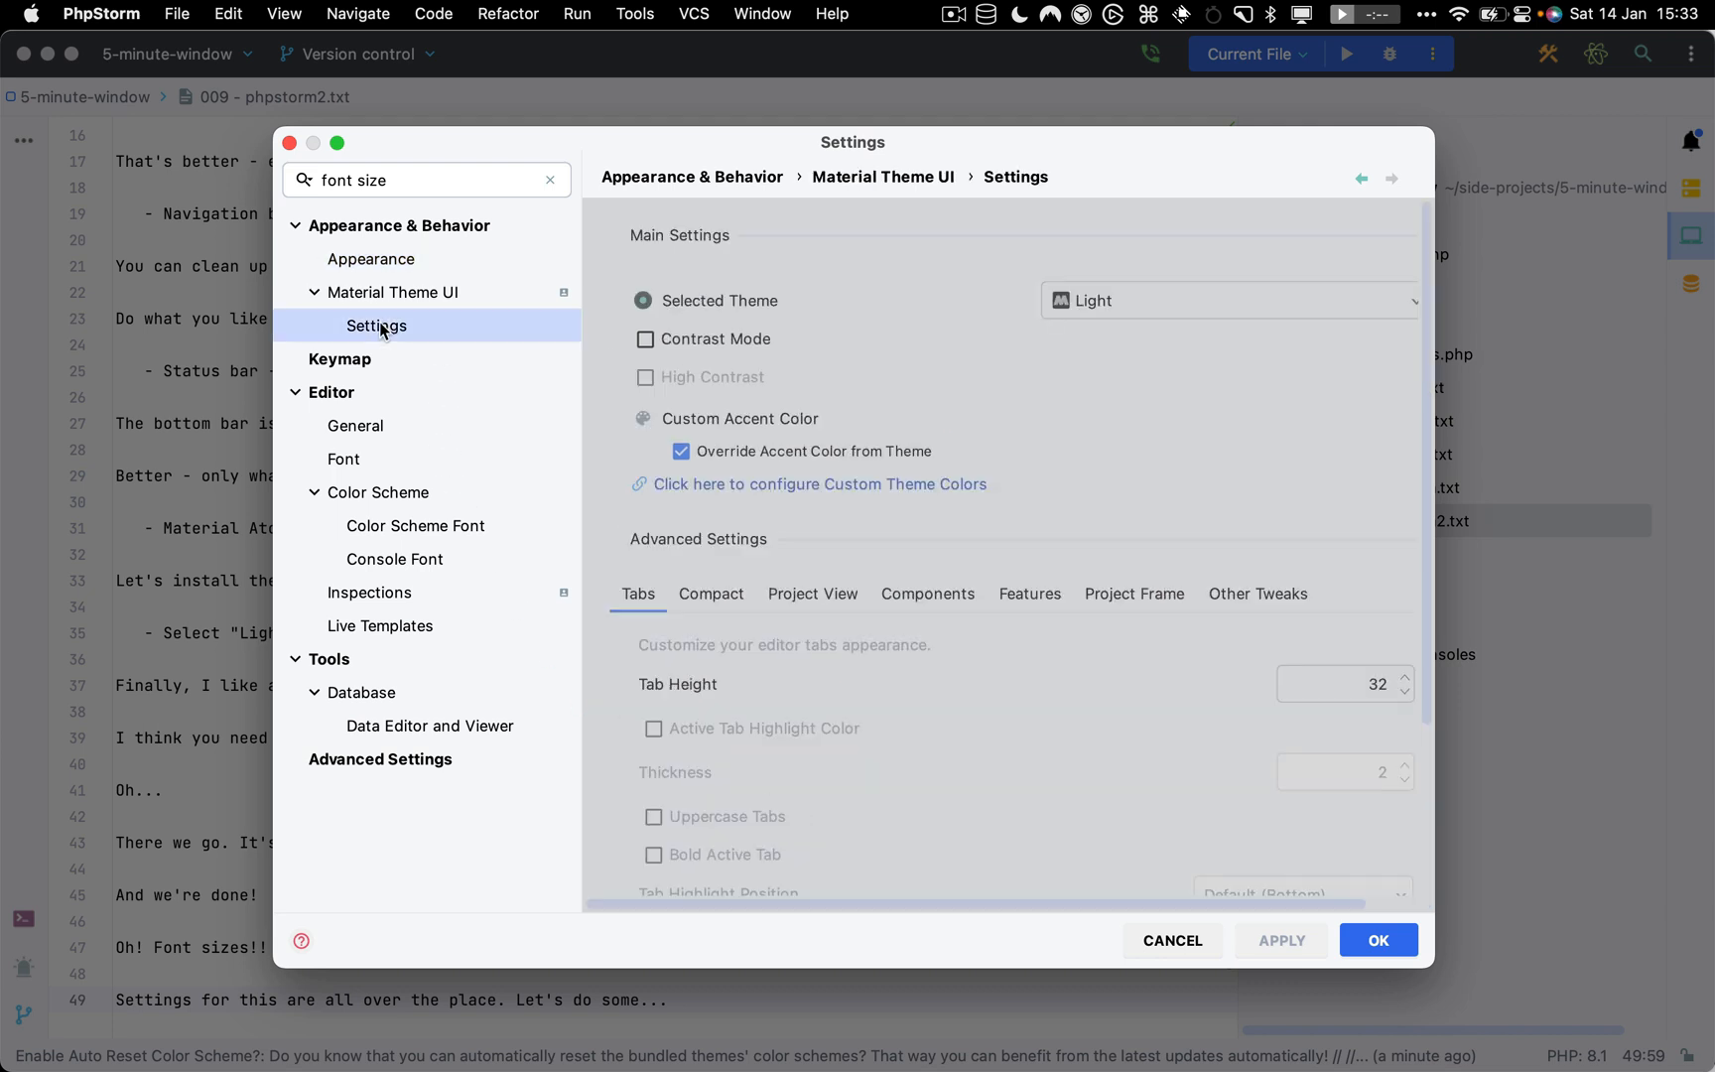
click(415, 527)
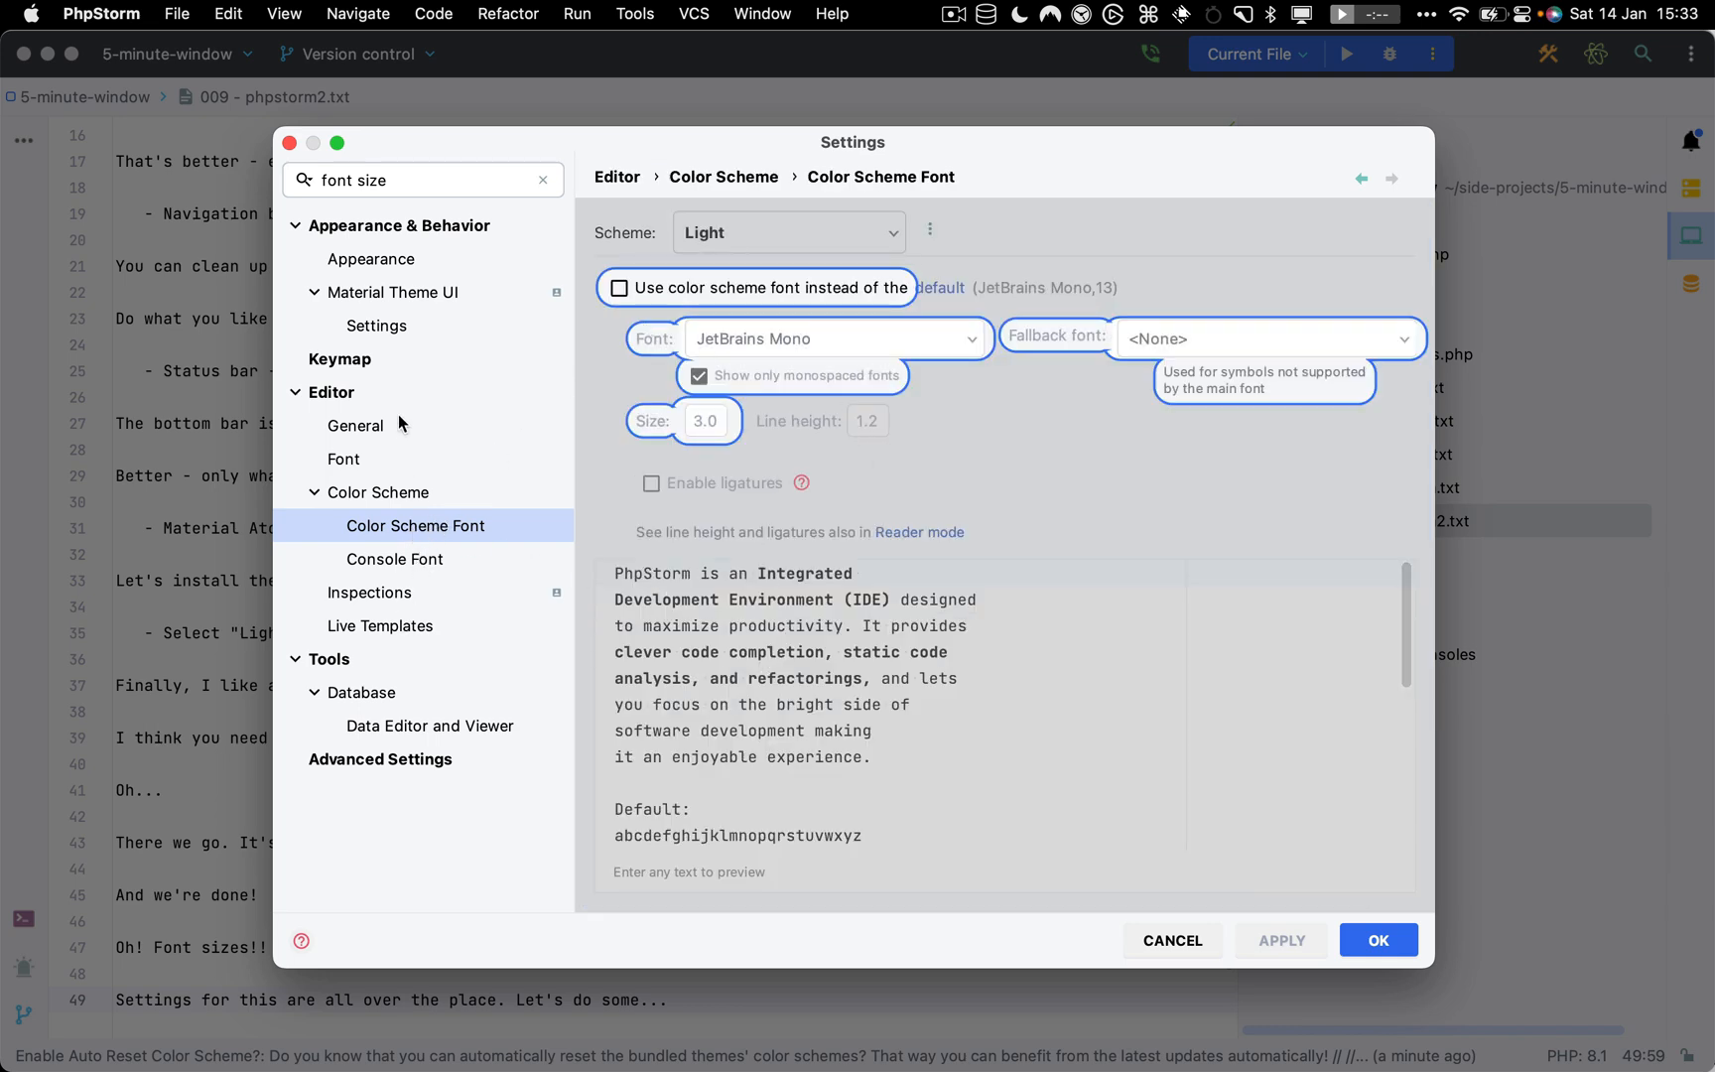
Set the editor font size to 16.0 and the line height to 1.3, and save the settings
click(346, 460)
click(660, 272)
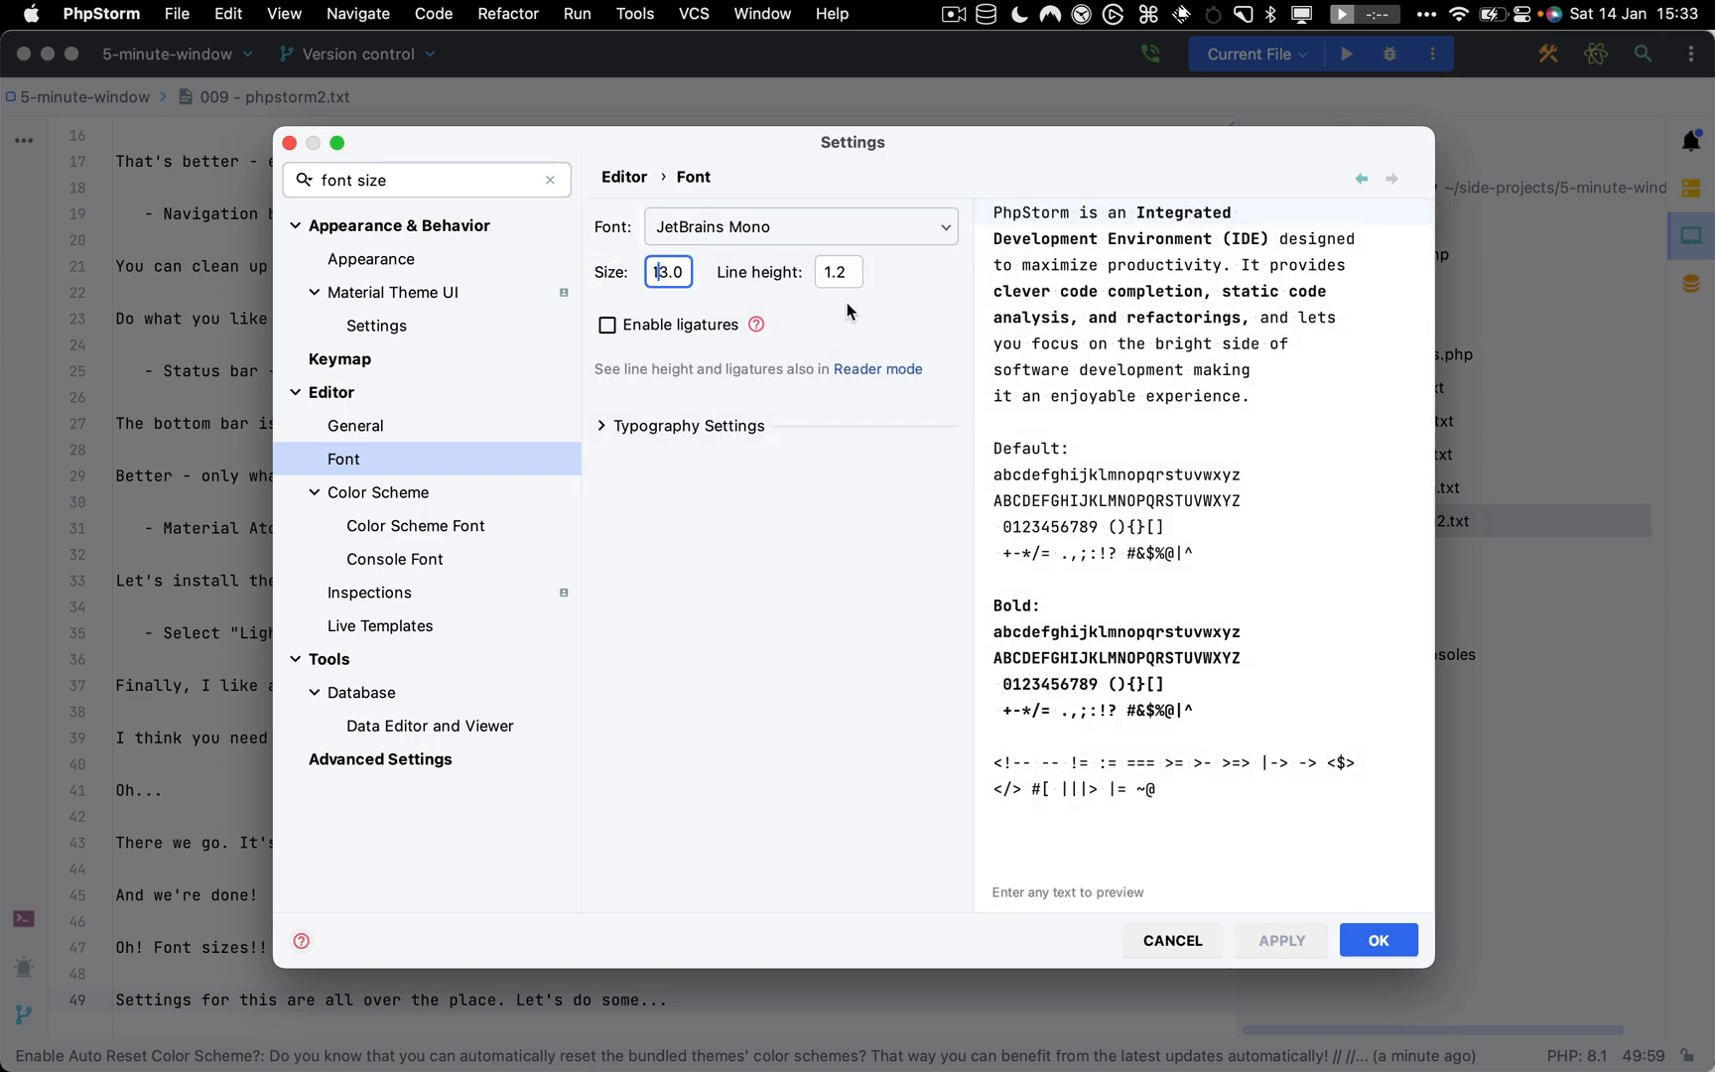
key(Up)
key(Up)
key(Up)
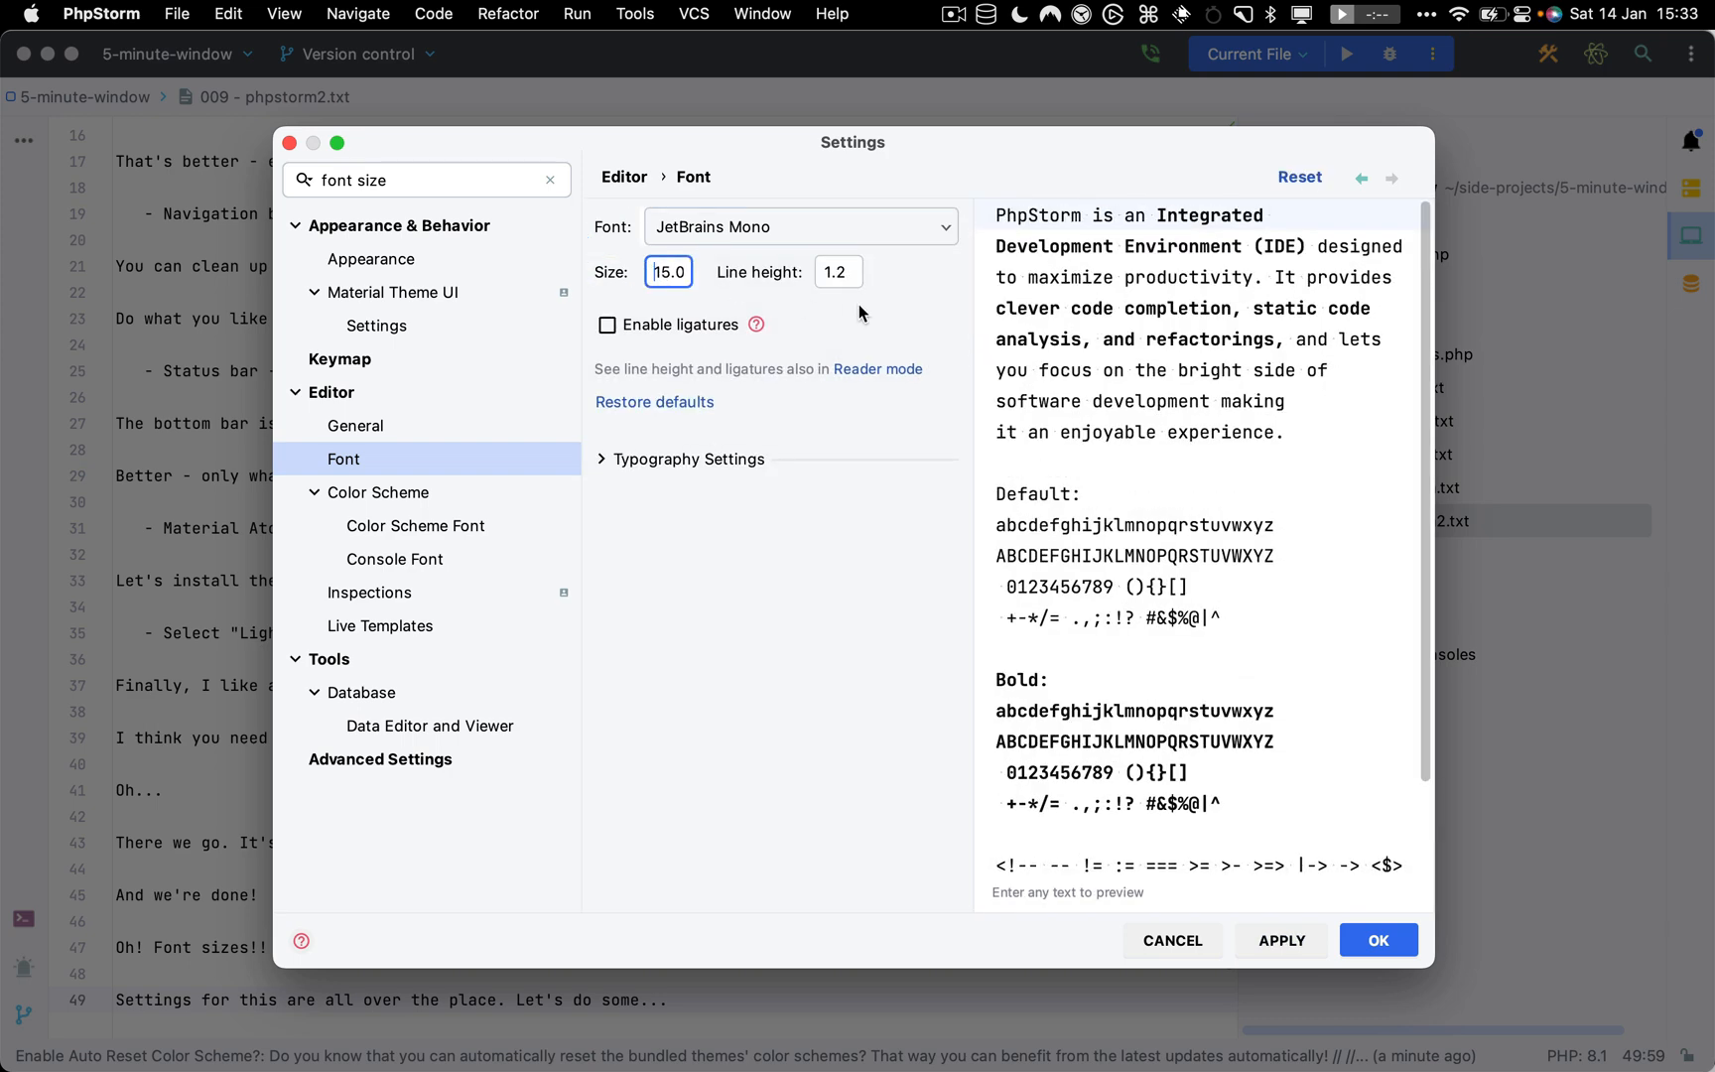
click(848, 273)
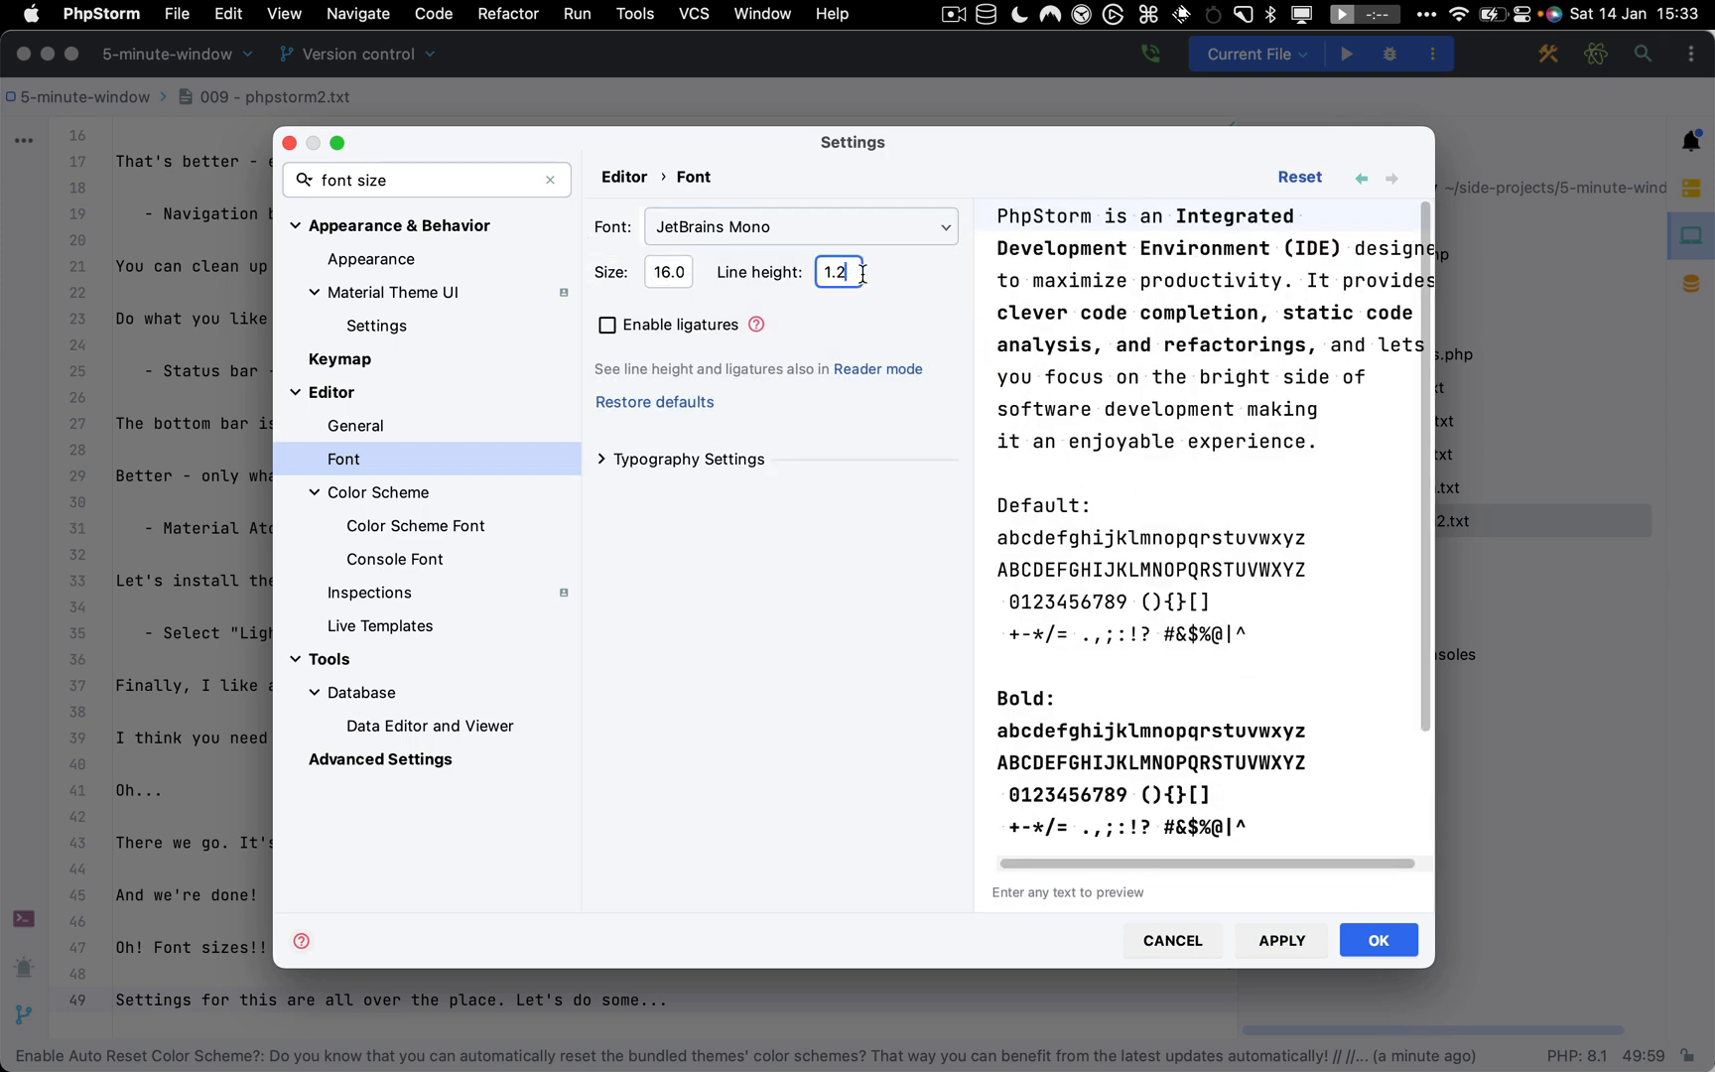
key(Up)
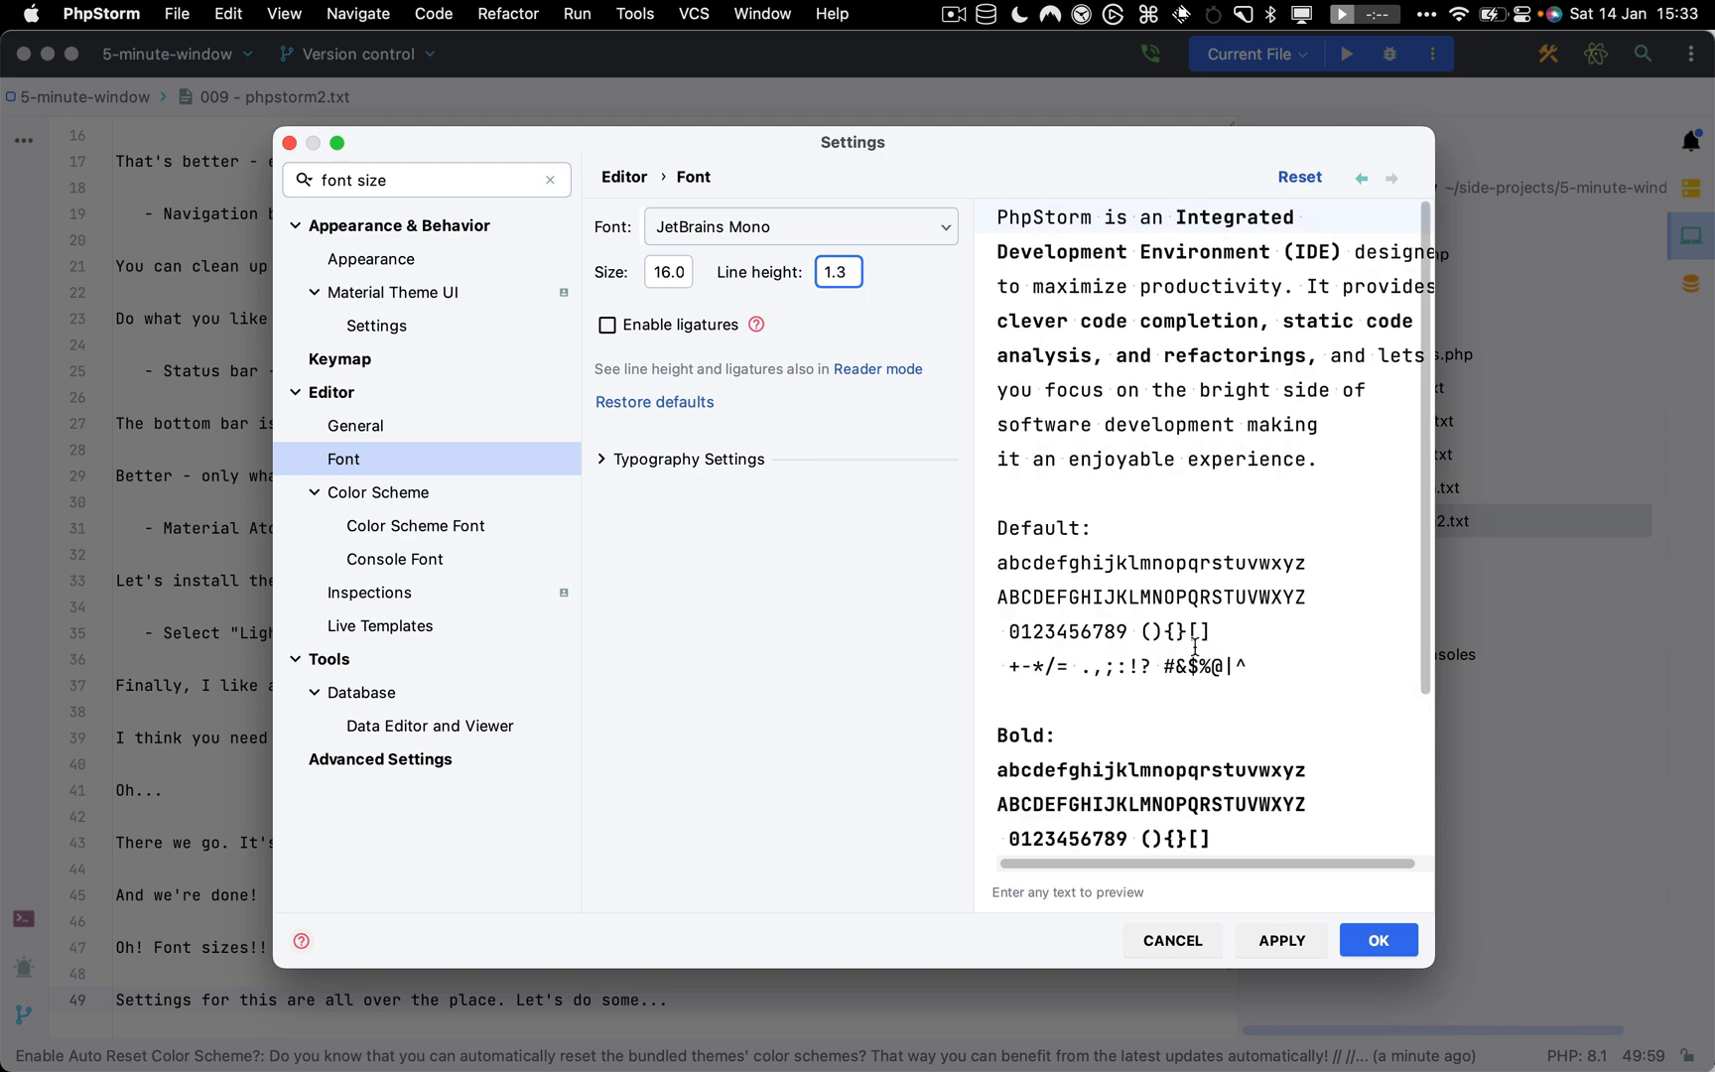
click(1395, 938)
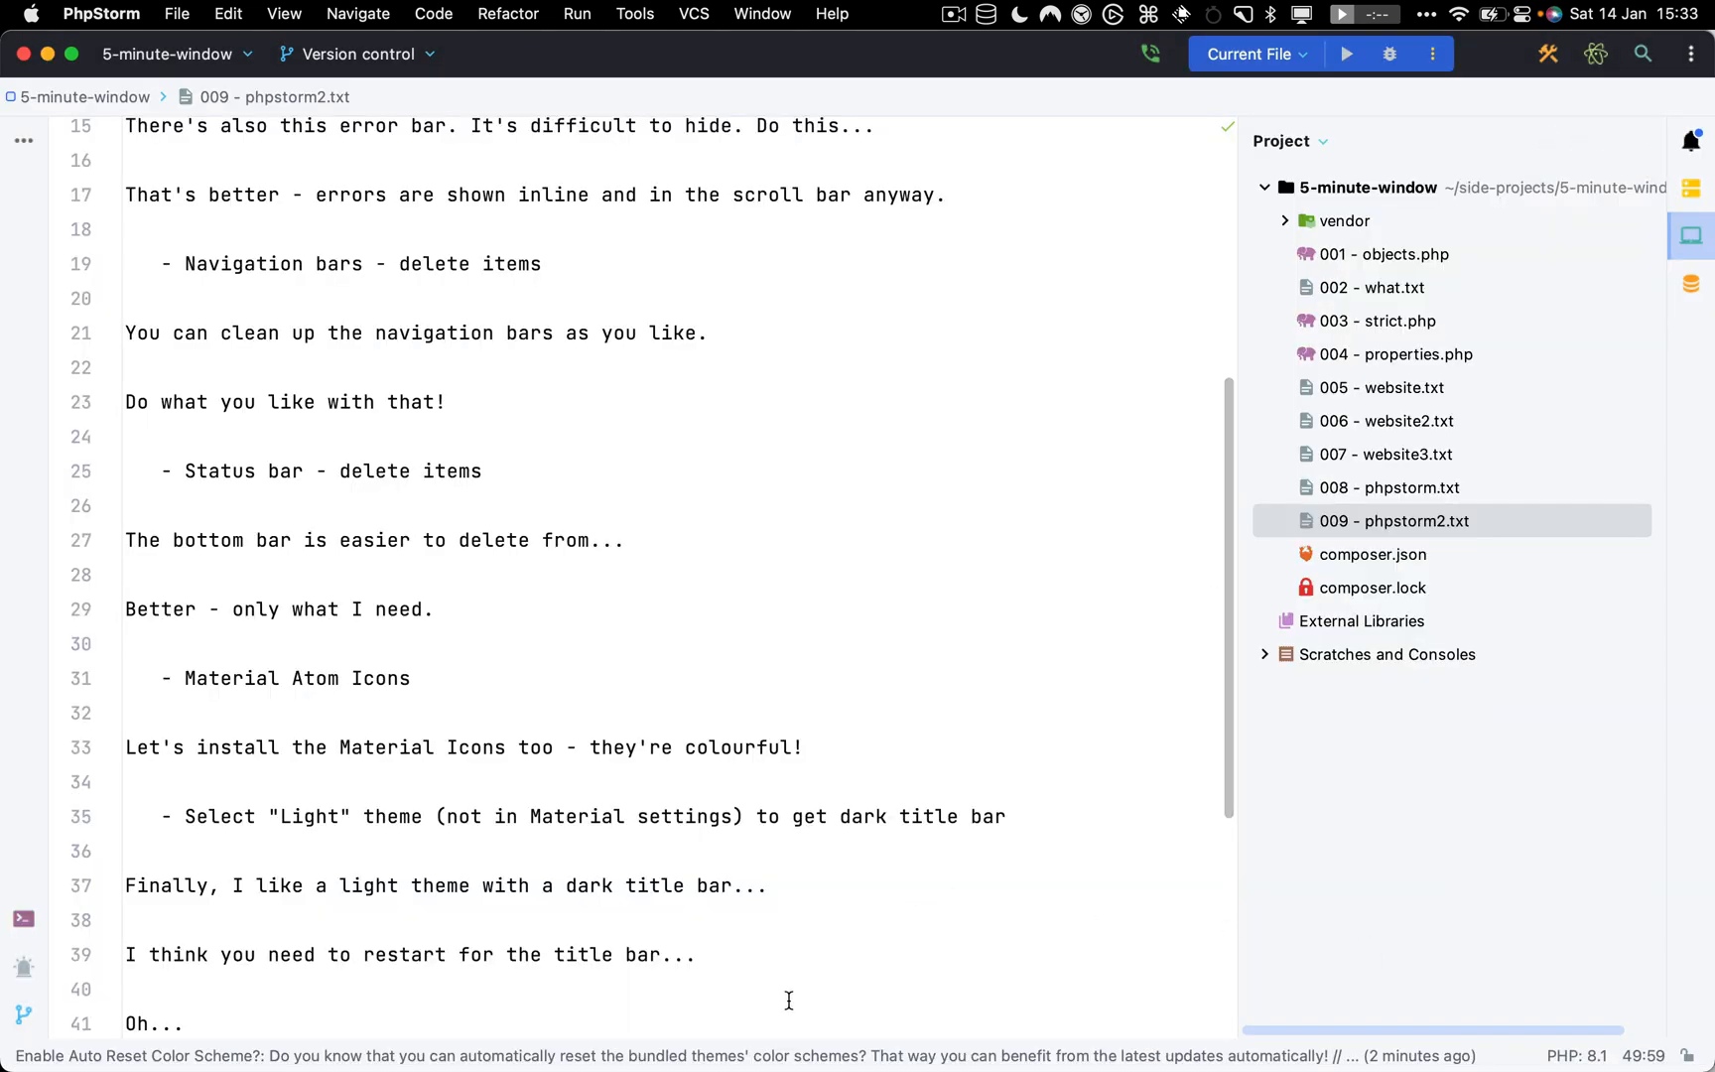
Add the paragraph "I'm old. My eyes are failing me. What can I say?! :-)" at the end of the notes
scroll(789, 999, down, 5)
click(818, 910)
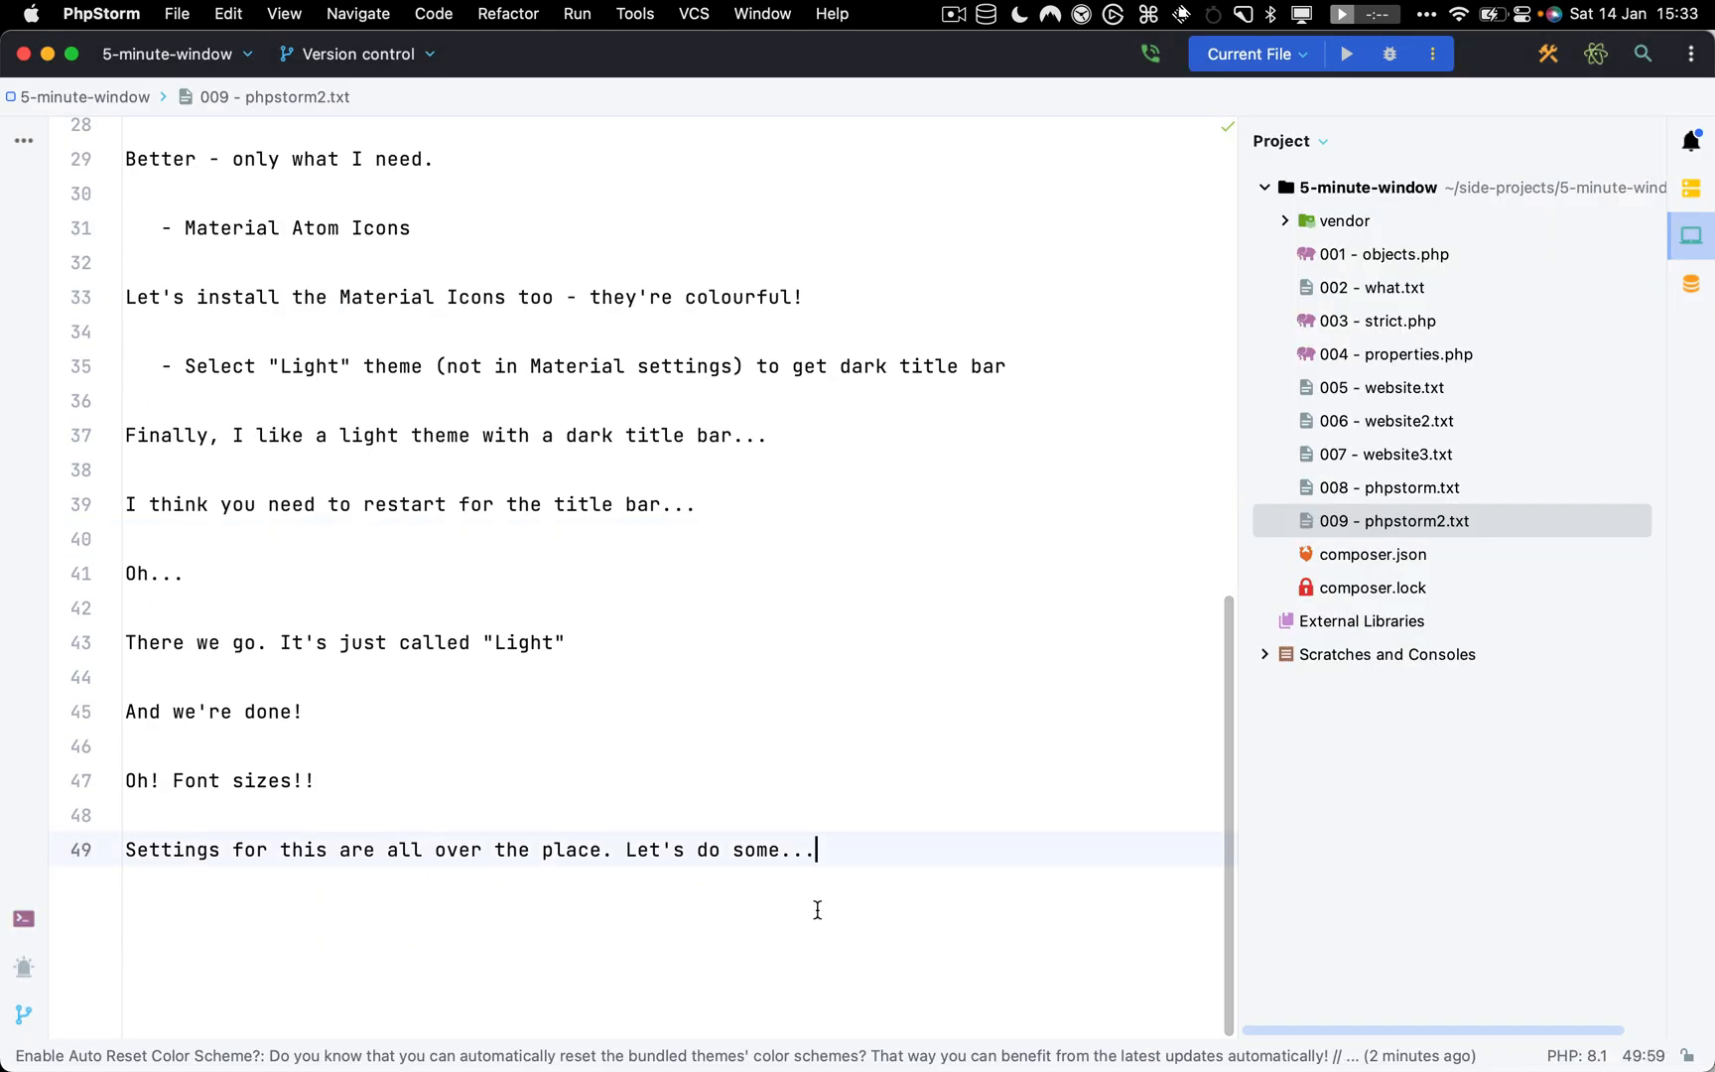
key(Return)
key(Return)
text(I'm old. My ey)
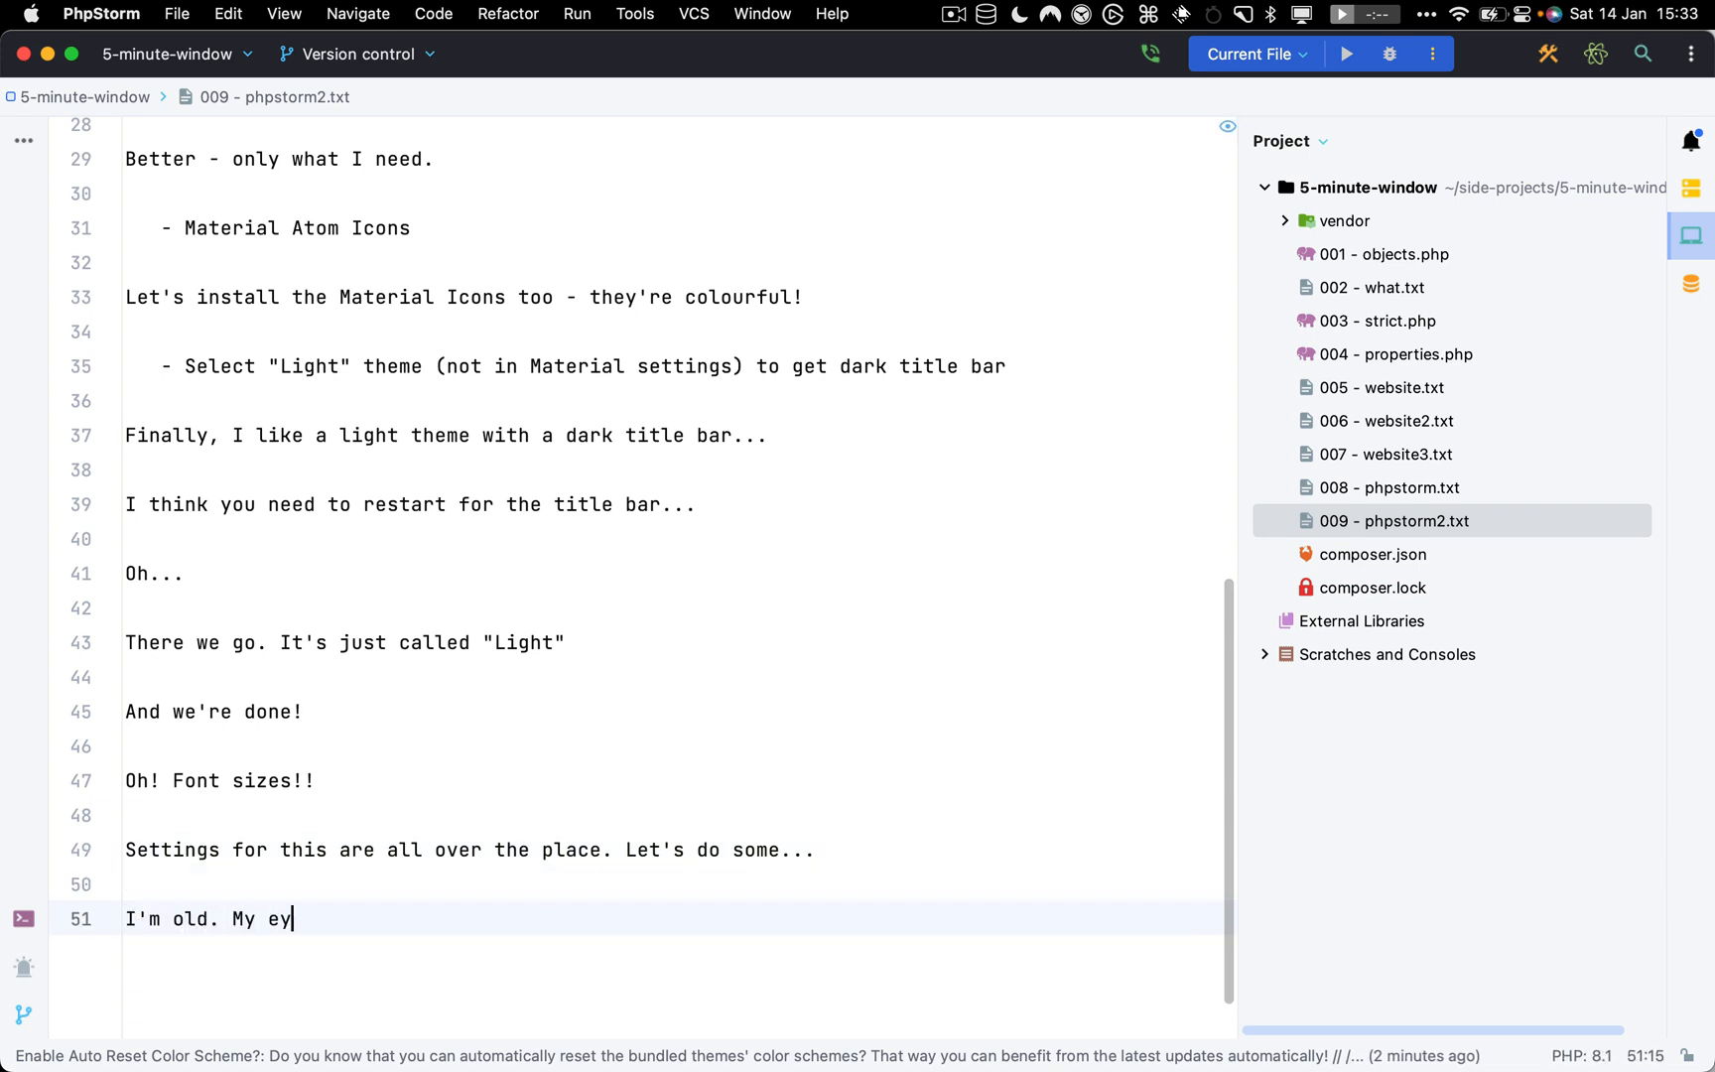
text(es are failing me. What can I sa)
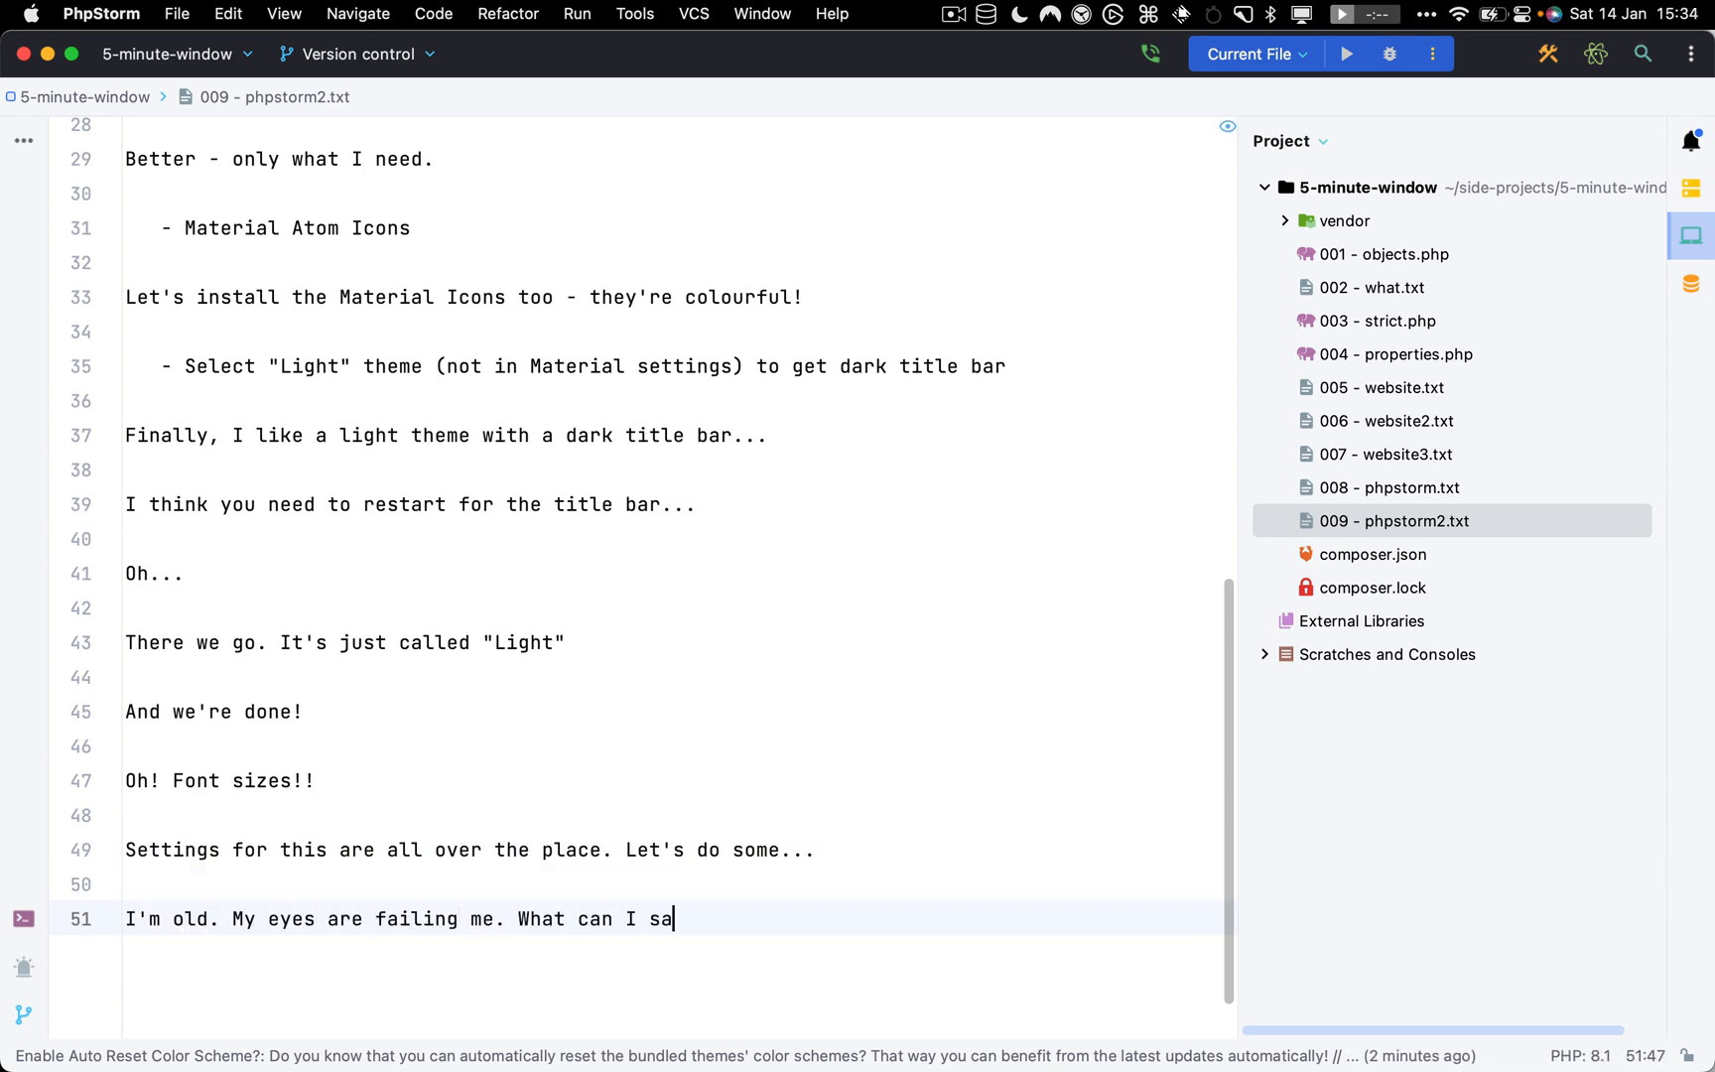
text(y?! :-))
Add the closing paragraph "What do you think? Do I look good like this?" at the end of the notes
key(Return)
key(Return)
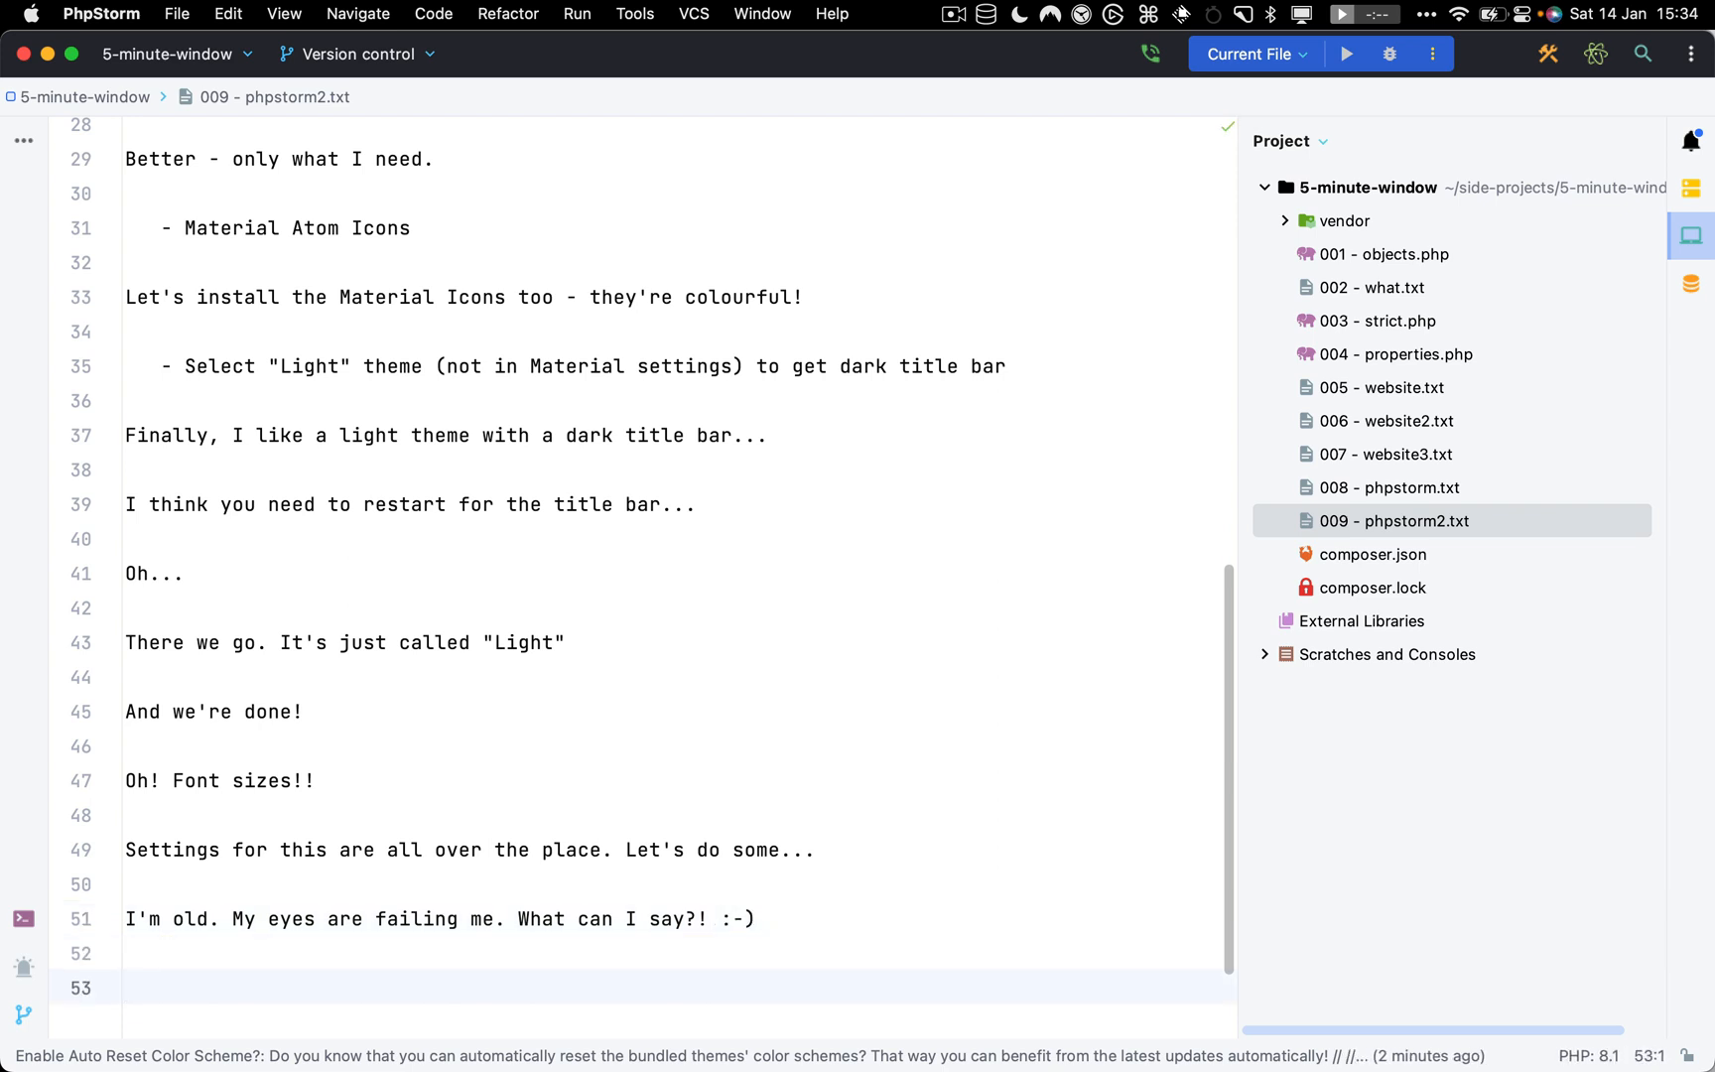
text(What do you tink)
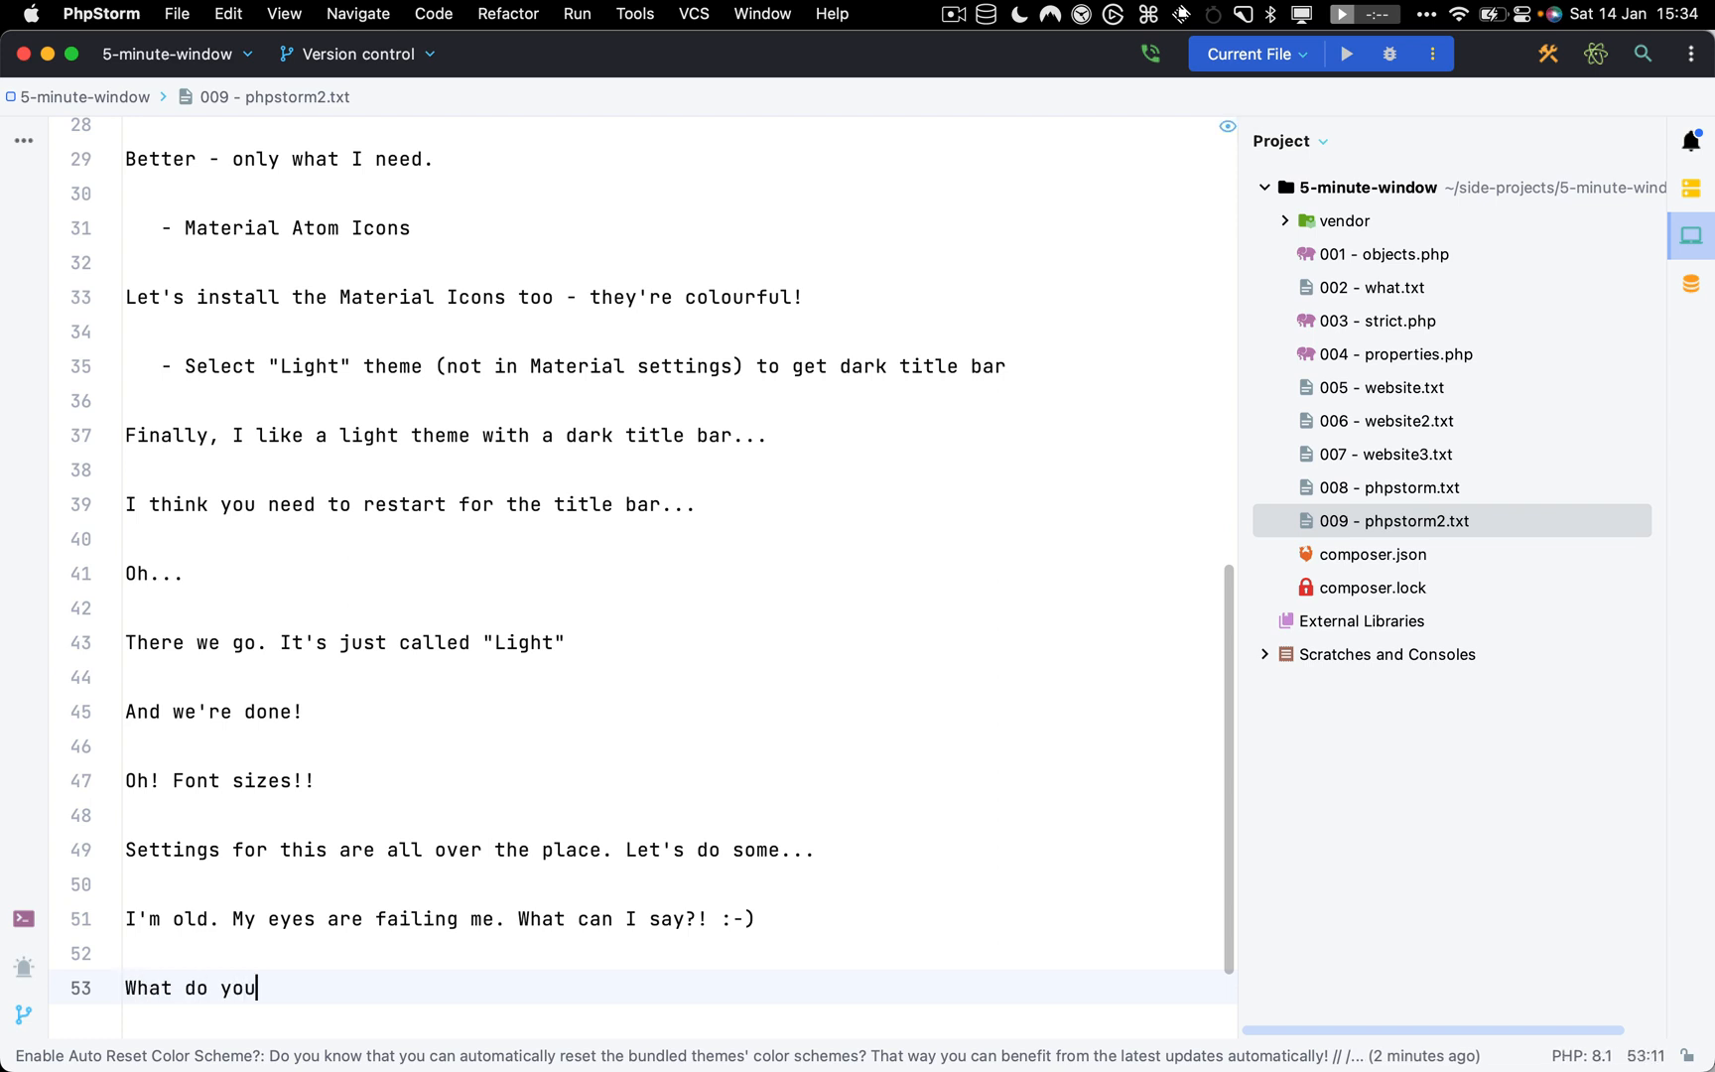
key(BackSpace)
key(BackSpace)
key(BackSpace)
text(hink? Do I look good lik)
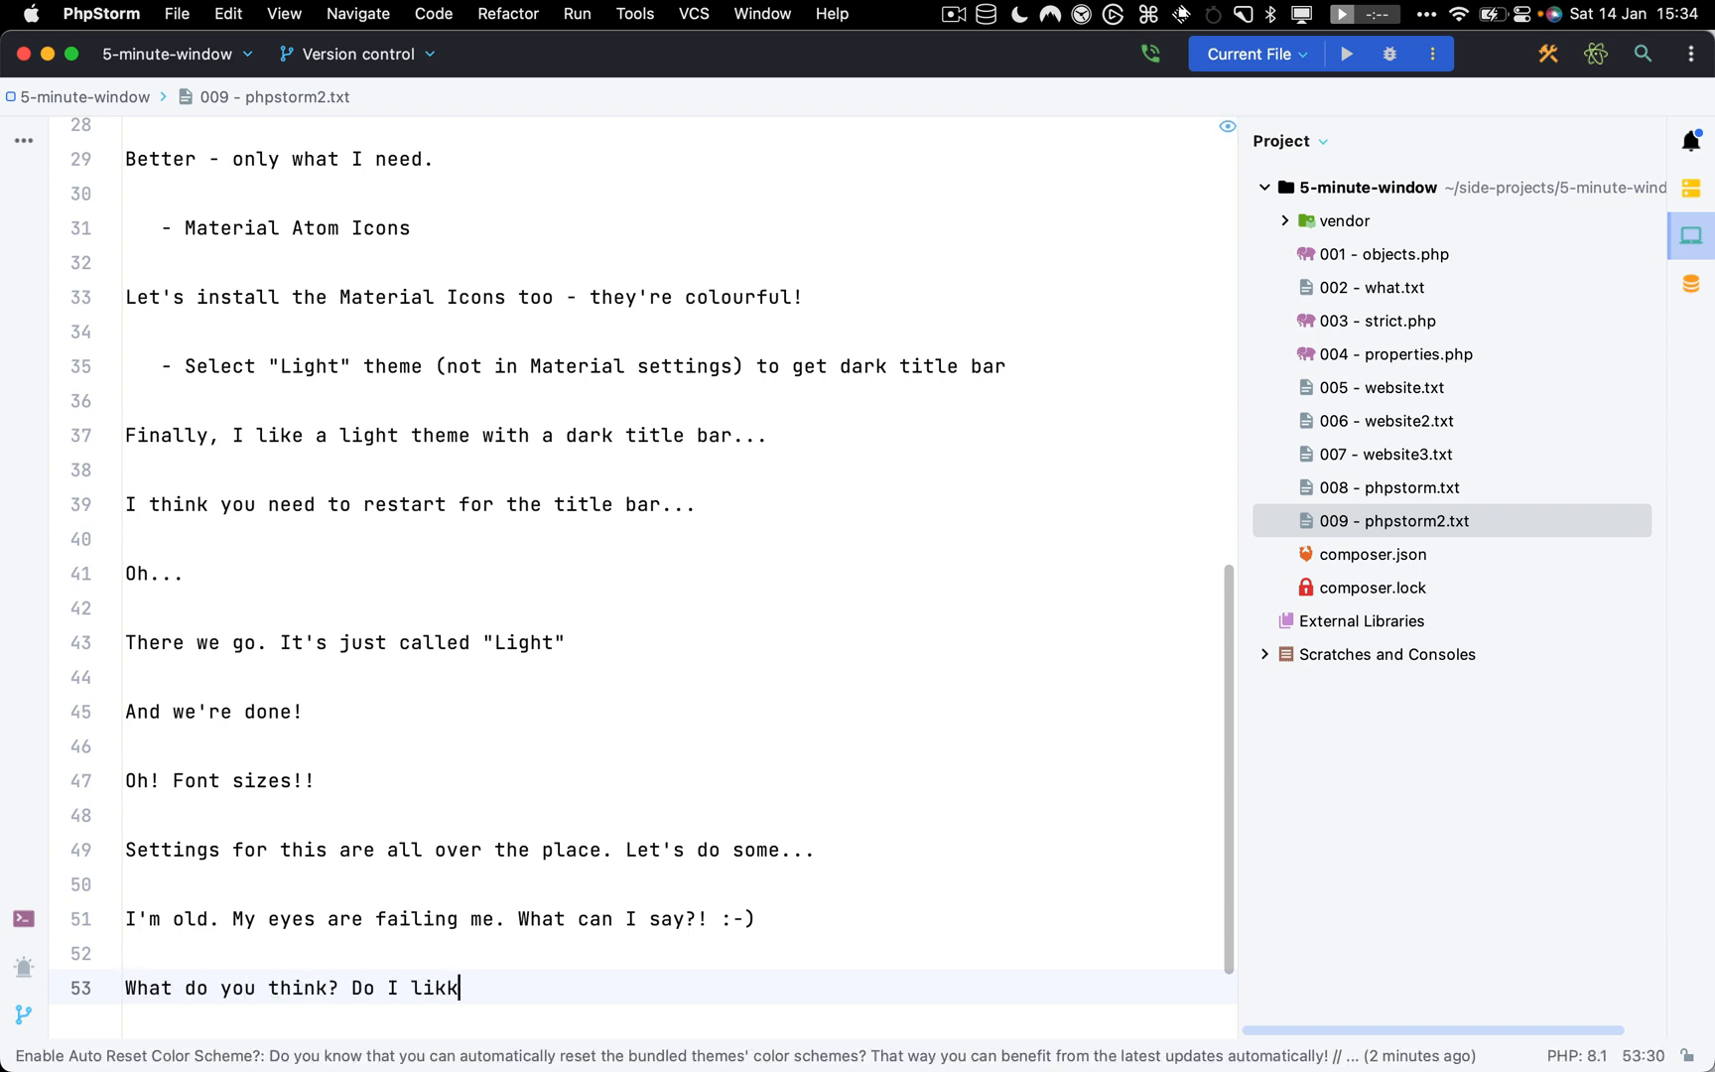
key(BackSpace)
key(BackSpace)
text(ook good like this?)
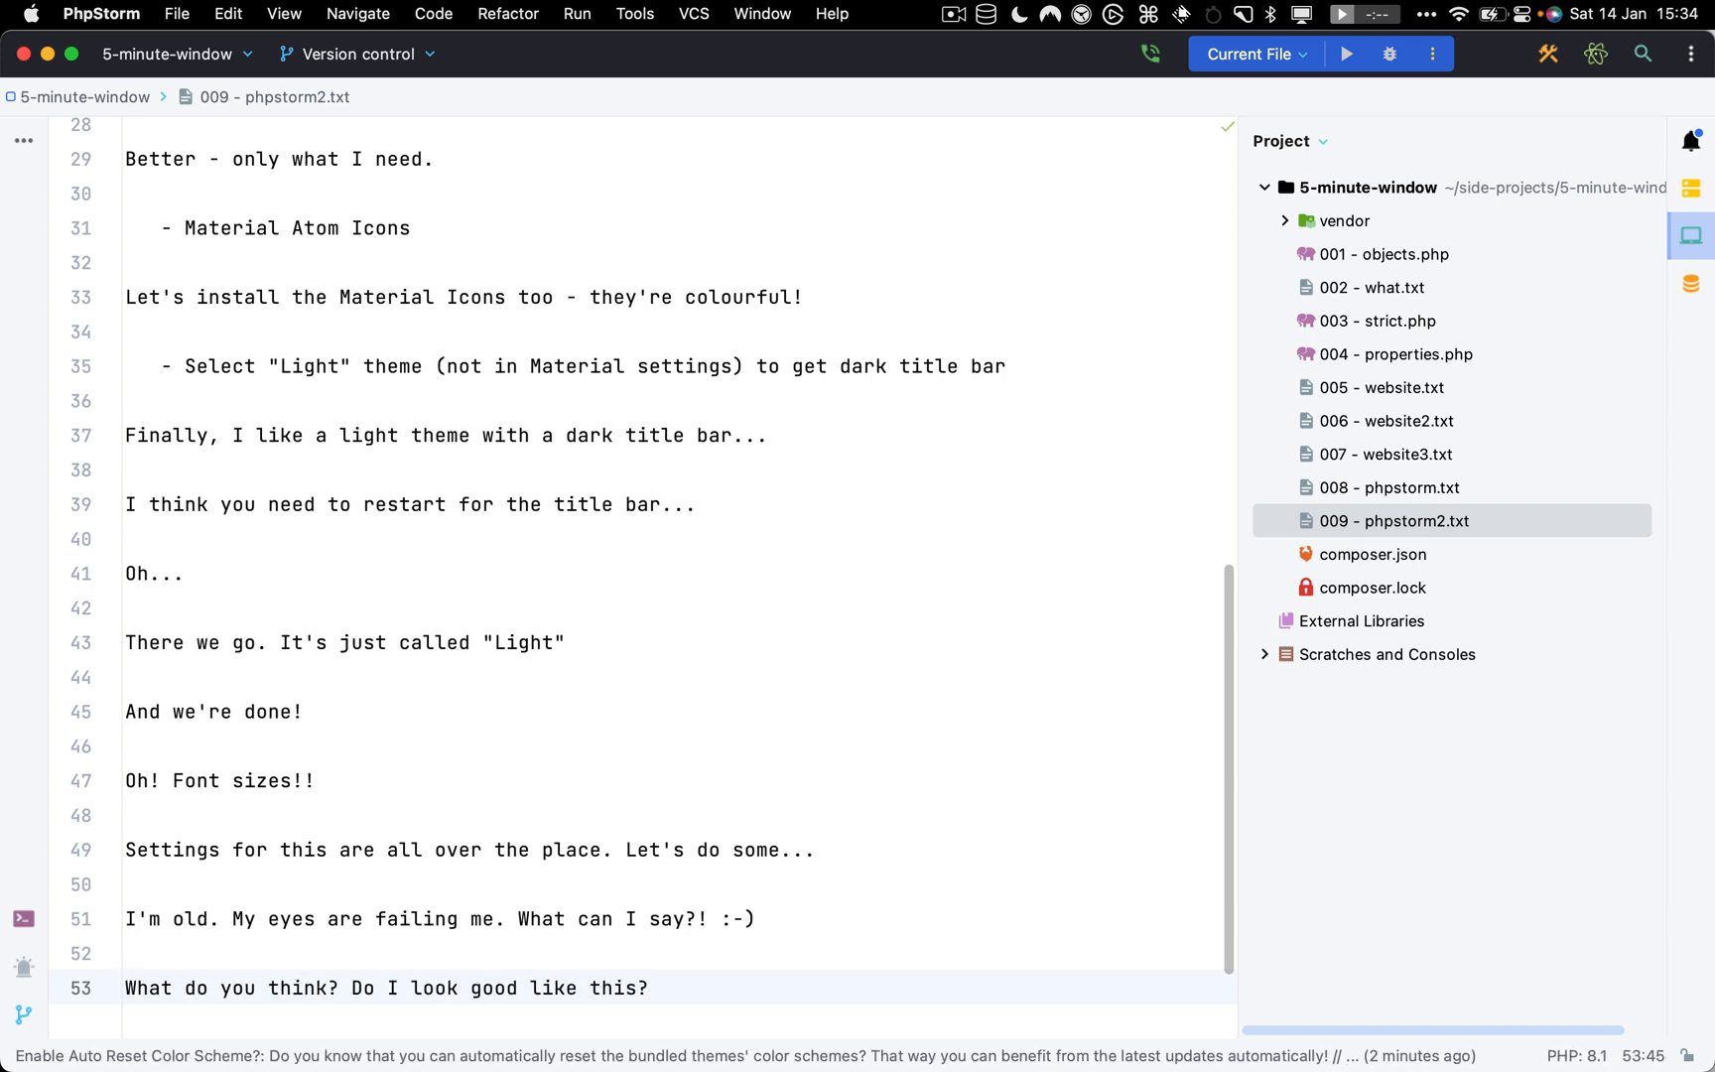